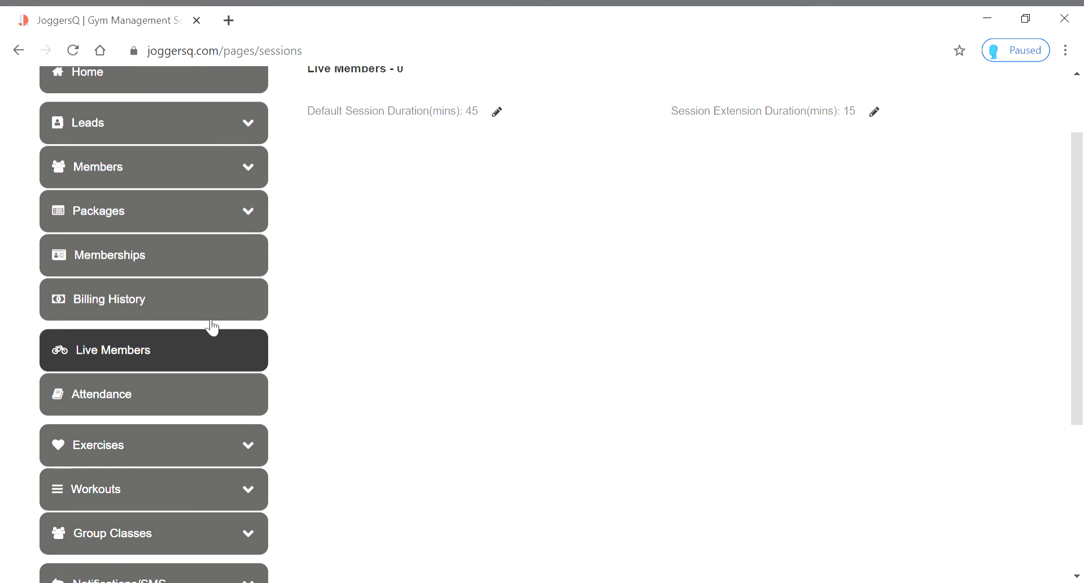
Go to the JoggersQ home dashboard
scroll(434, 292, "down", 2)
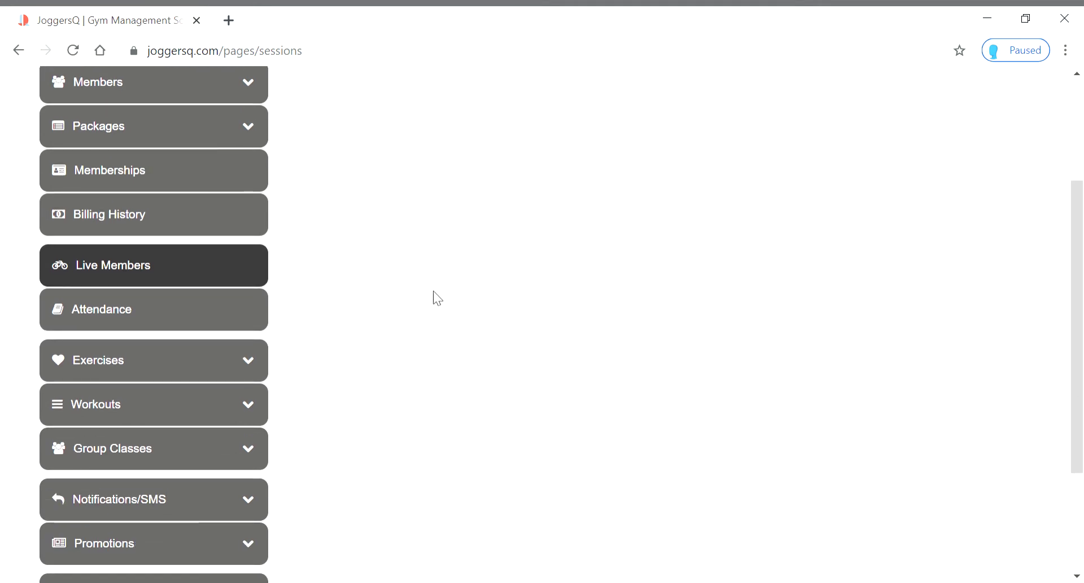
scroll(401, 343, "up", 2)
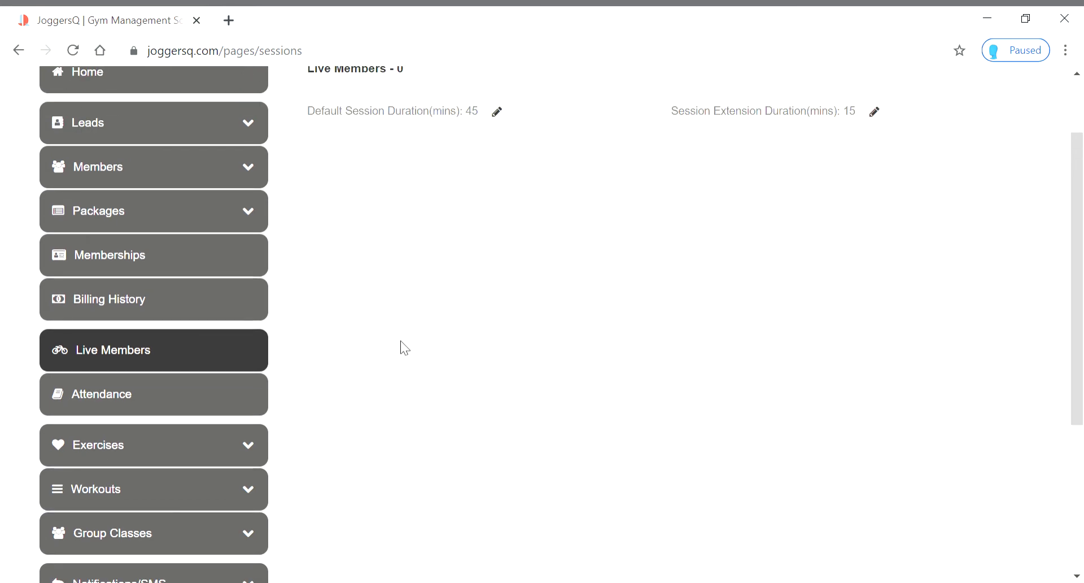
scroll(405, 348, "up", 2)
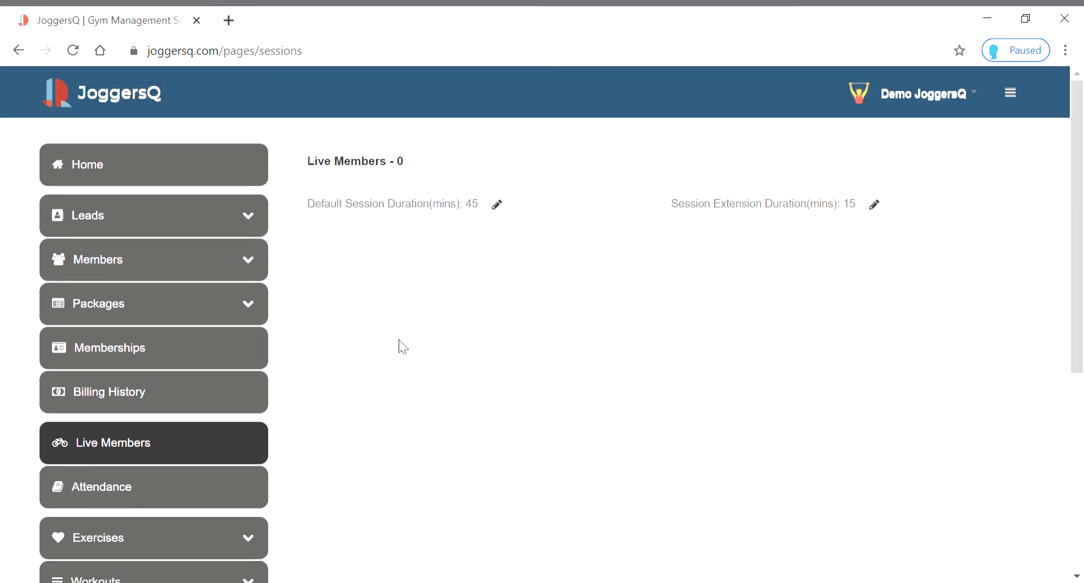
scroll(398, 340, "down", 4)
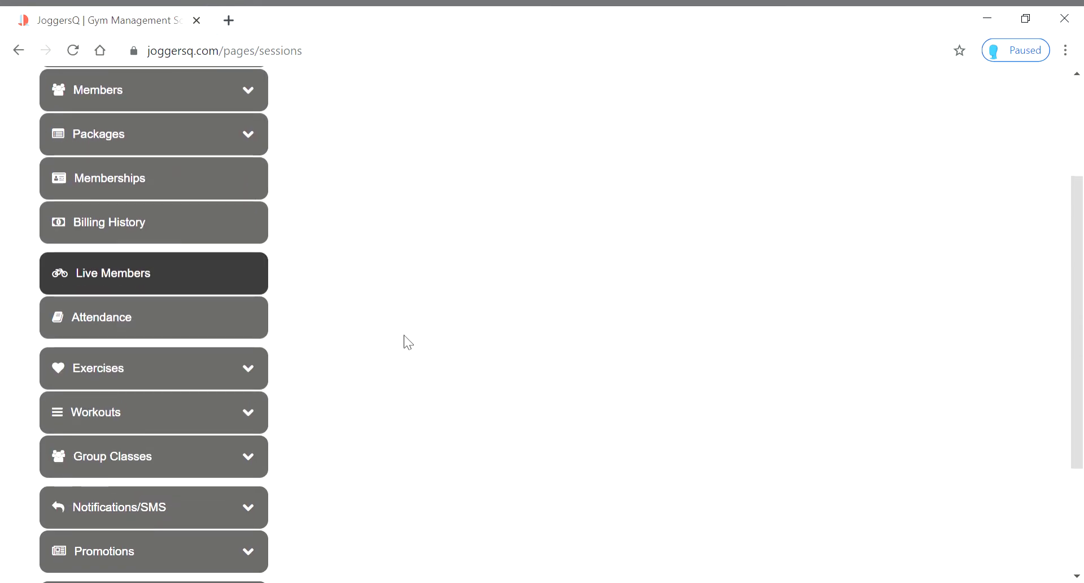
scroll(405, 335, "down", 3)
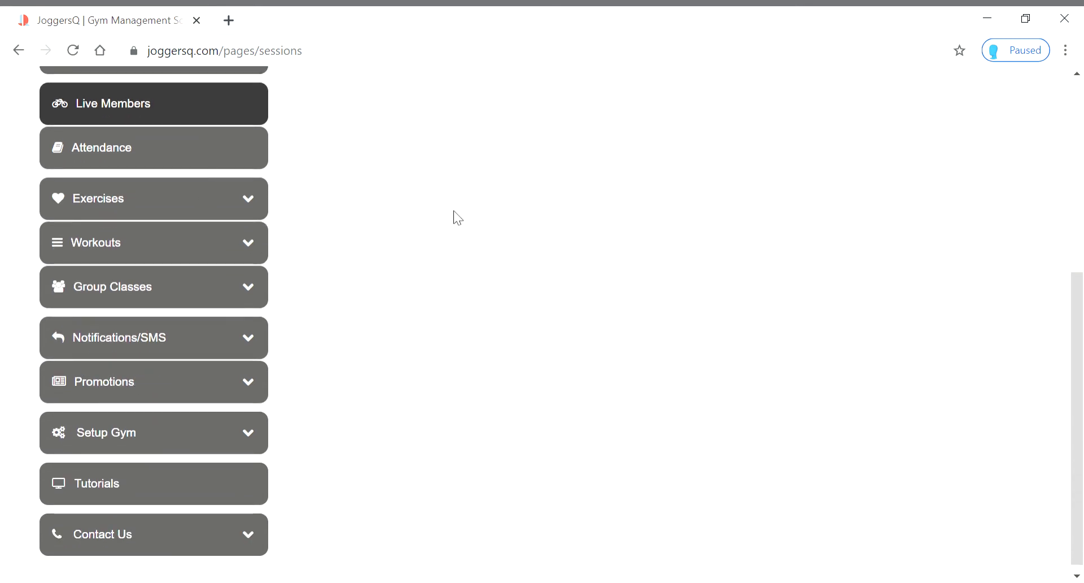
scroll(460, 269, "up", 6)
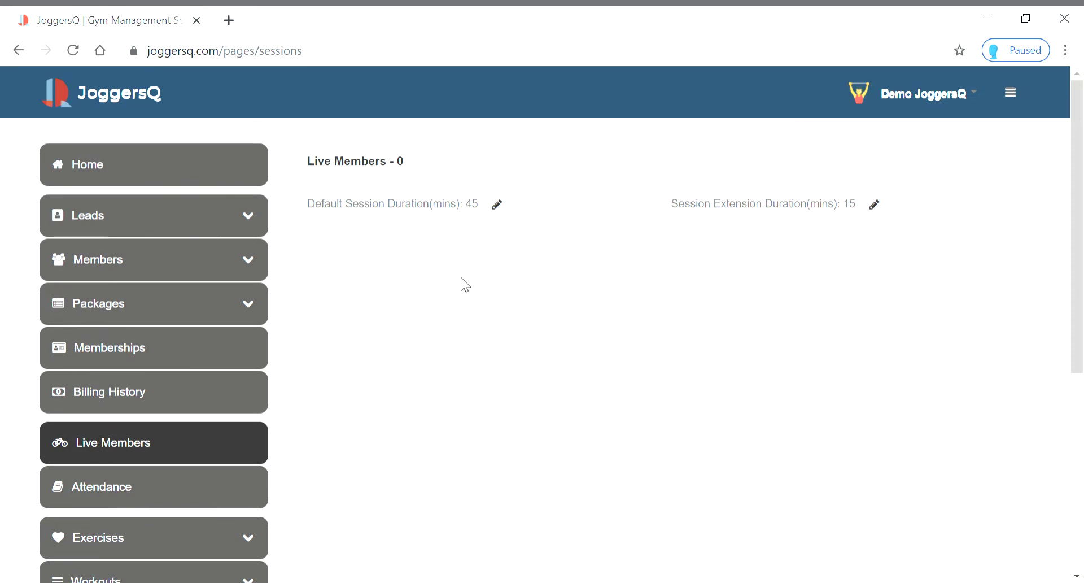
left_click(105, 168)
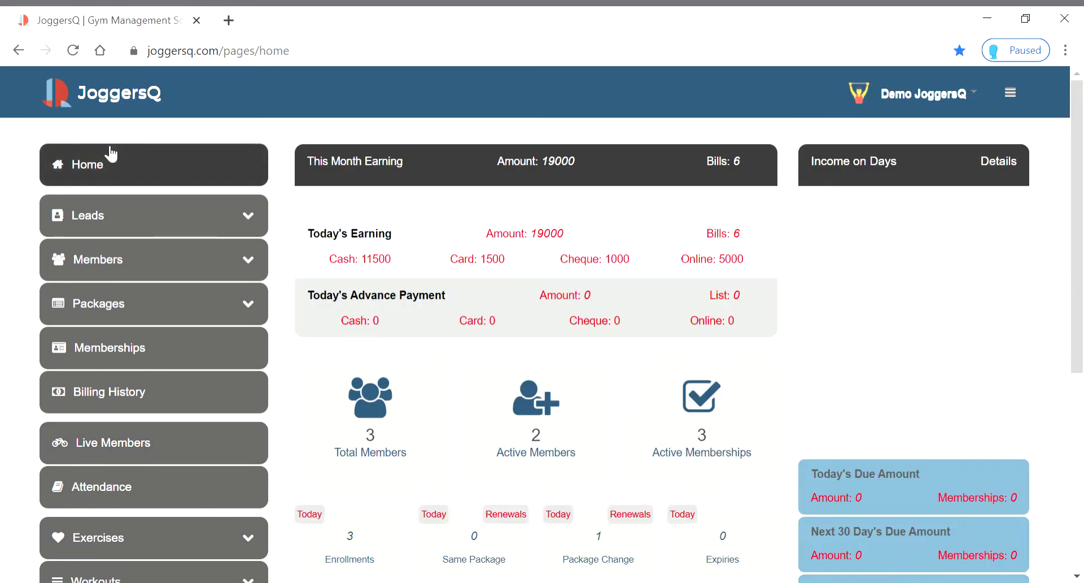
scroll(472, 268, "down", 4)
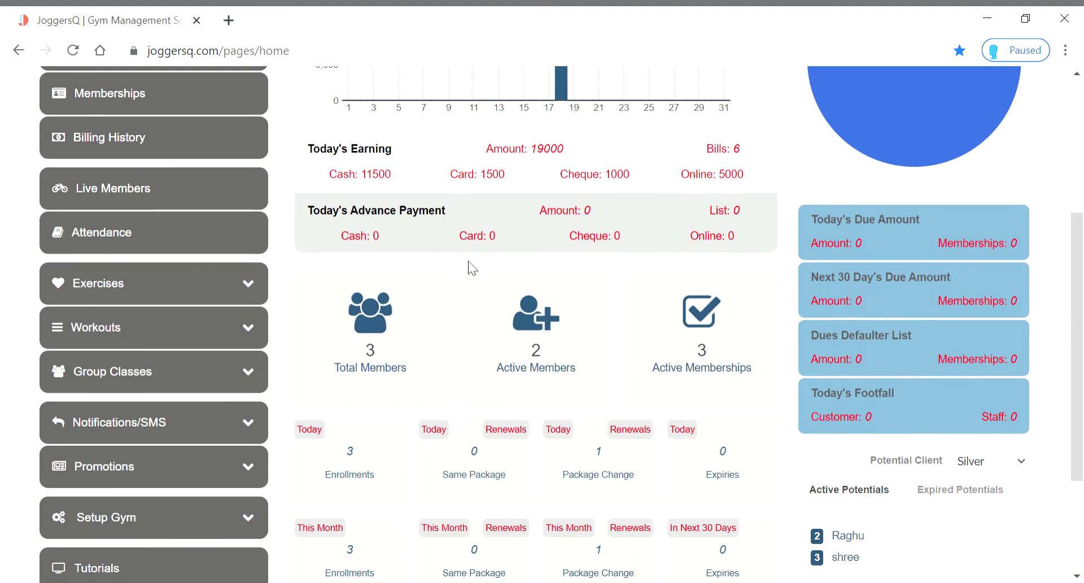
scroll(479, 347, "up", 5)
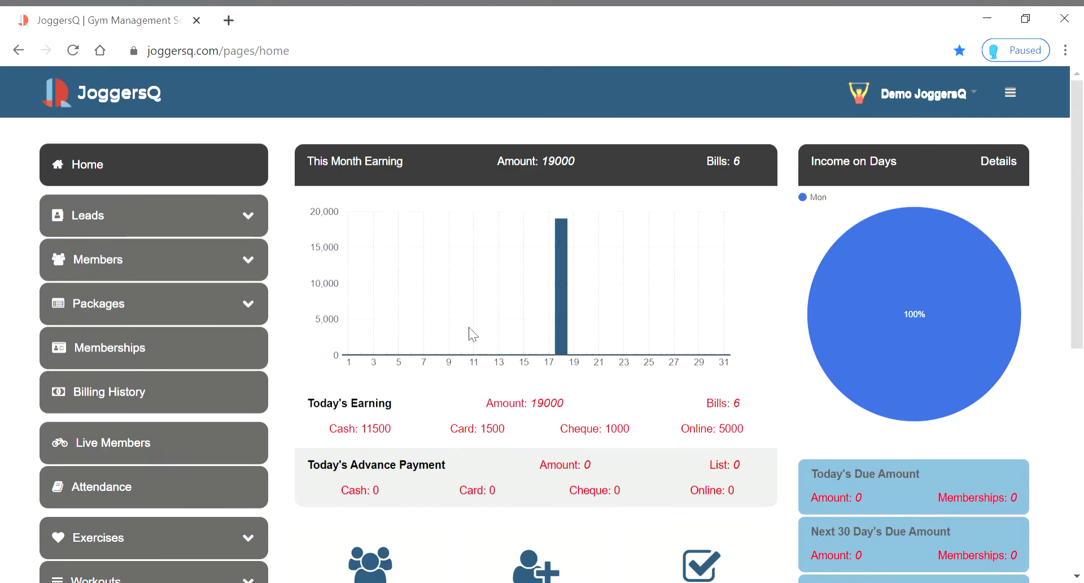
Open the first member's profile from All Members and scroll to its workout data
left_click(240, 262)
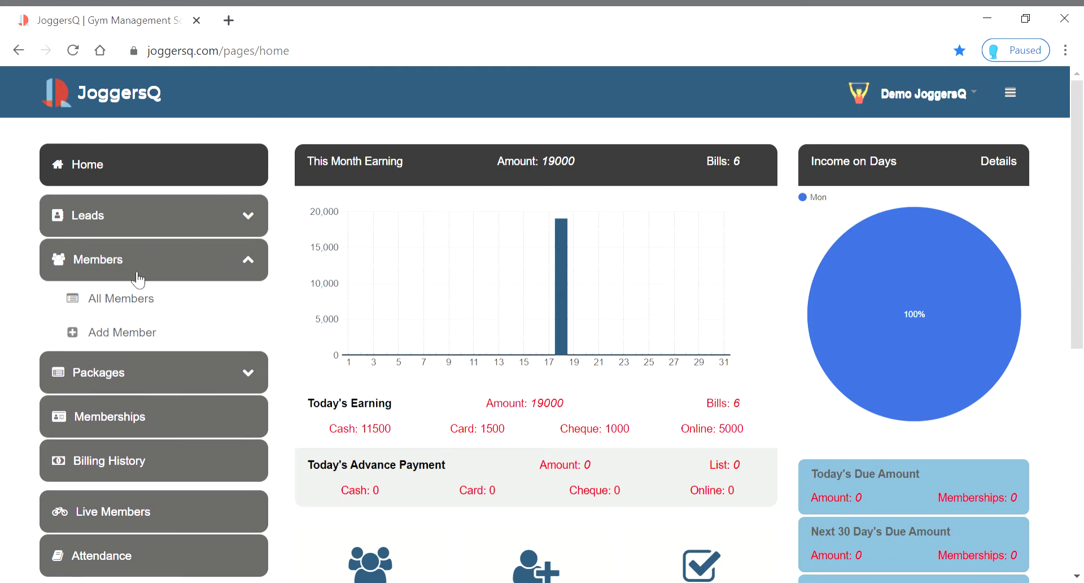
left_click(127, 309)
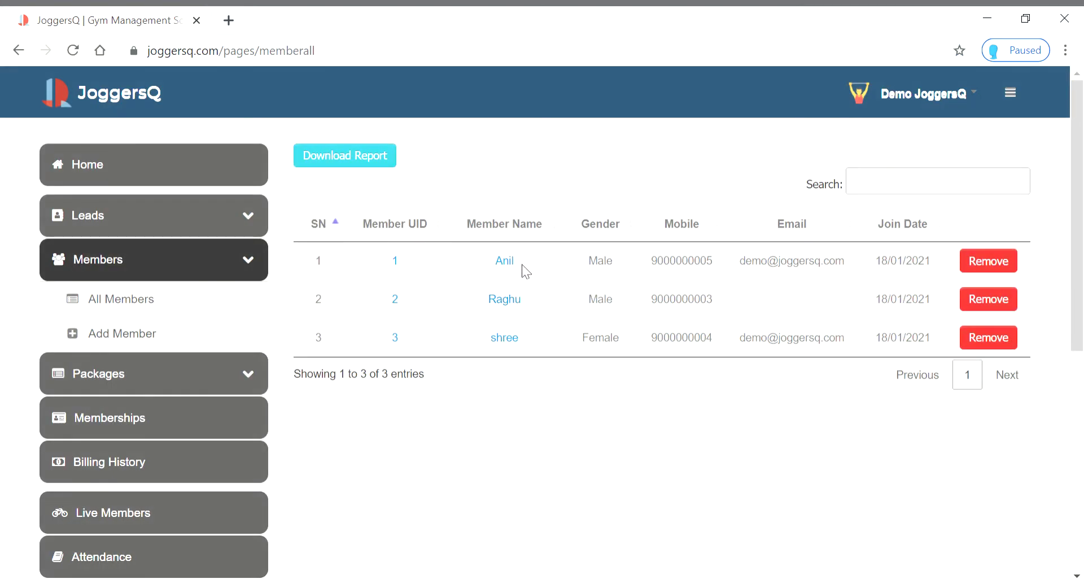
left_click(506, 262)
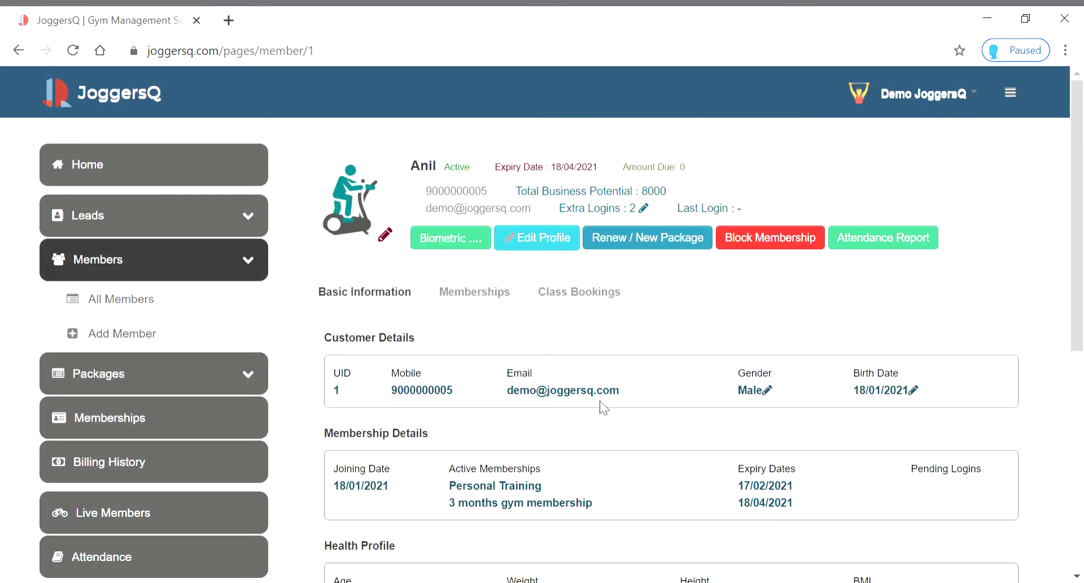
scroll(601, 401, "down", 7)
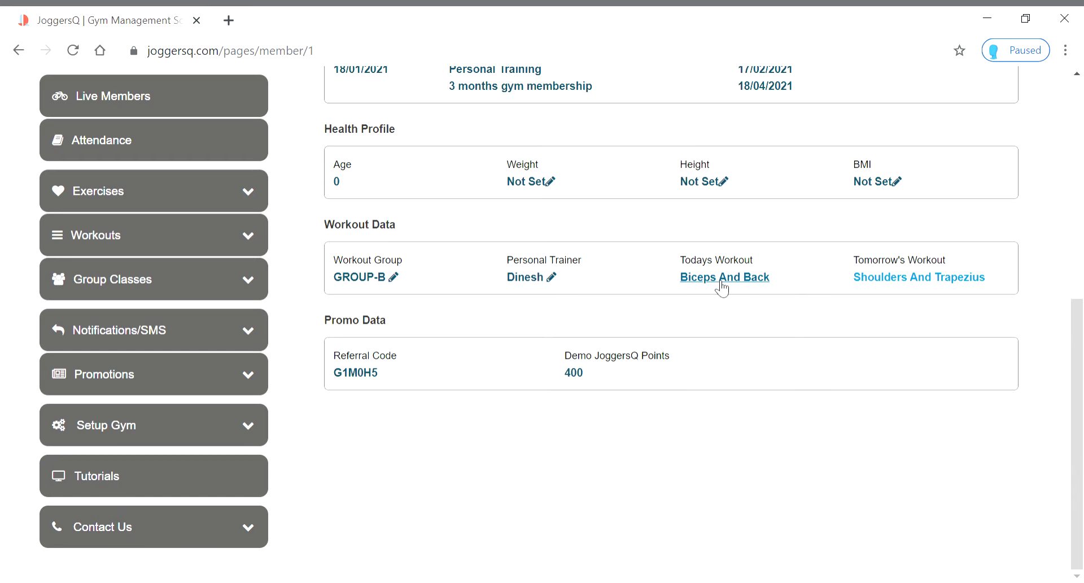
Open today's Biceps And Back session and review its 13 exercises with sets and reps
left_click(721, 283)
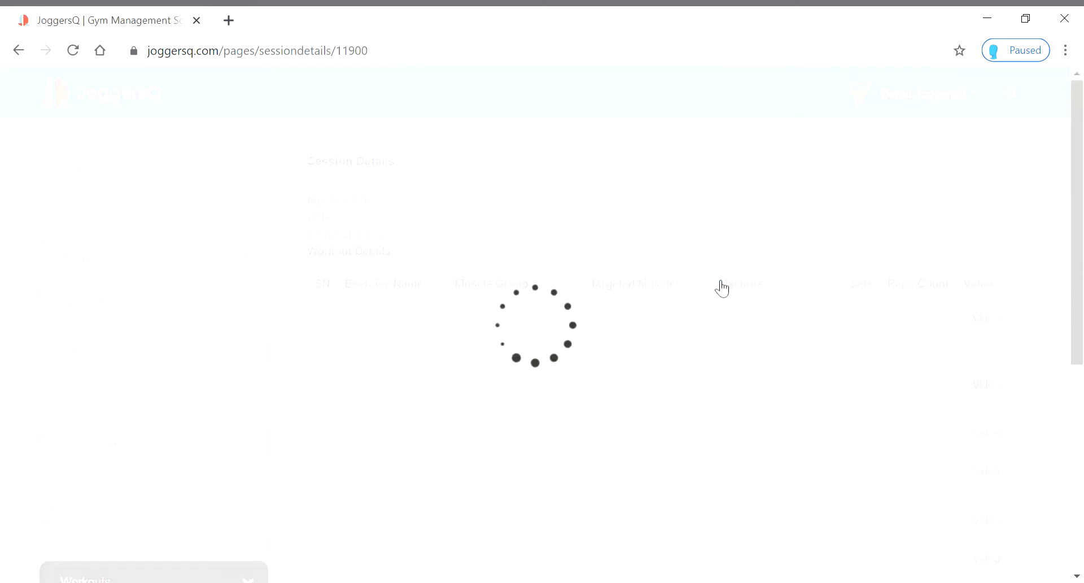
scroll(733, 357, "down", 7)
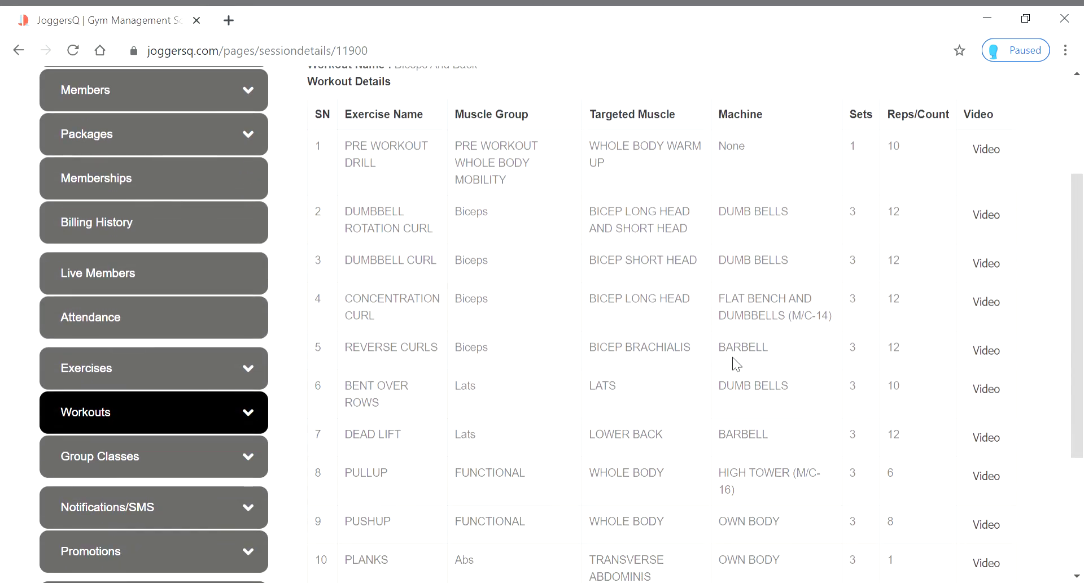
scroll(733, 357, "up", 7)
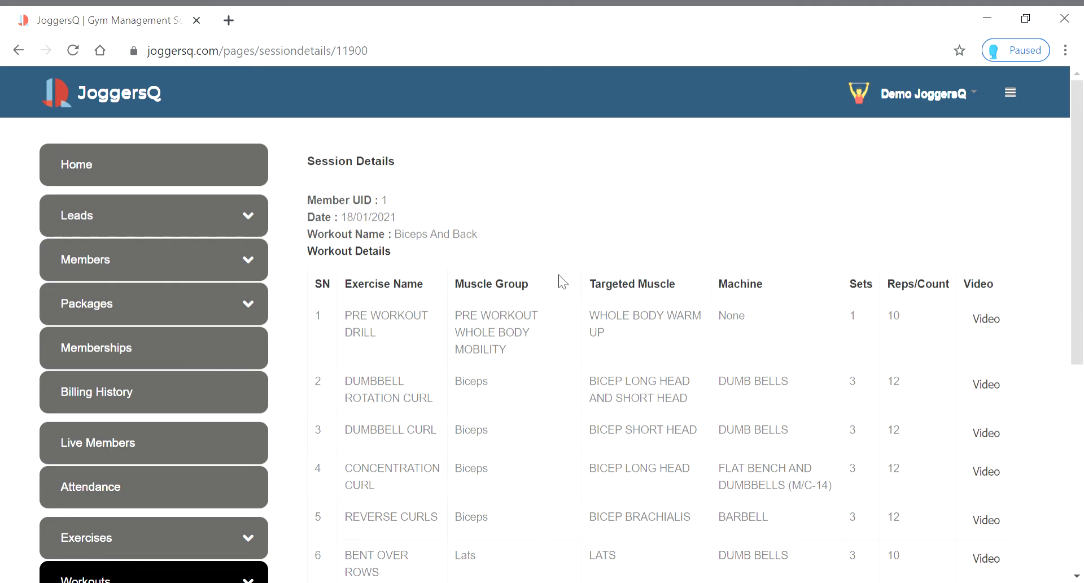
scroll(561, 281, "down", 2)
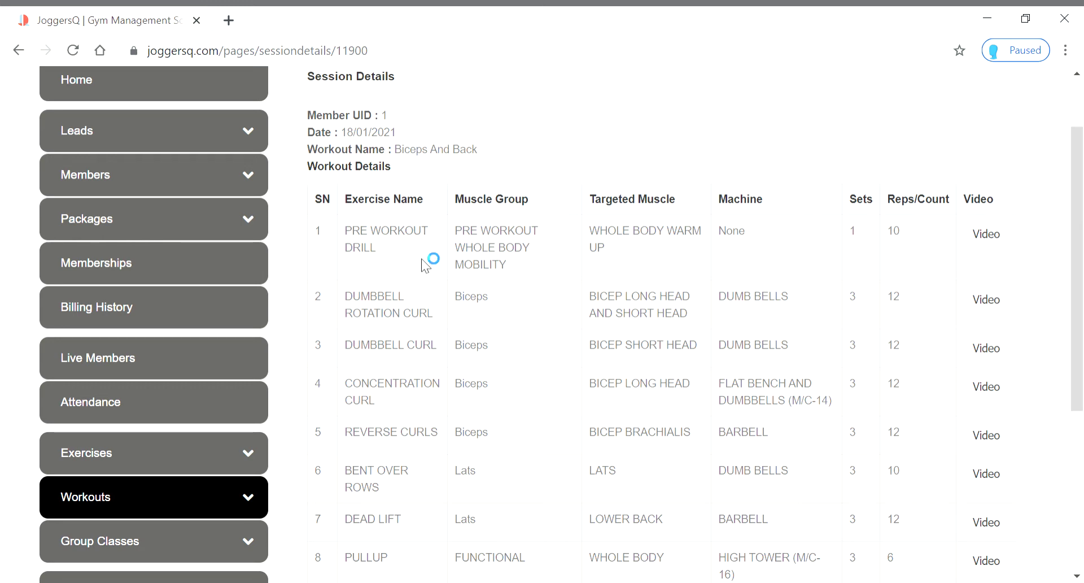
scroll(444, 259, "down", 3)
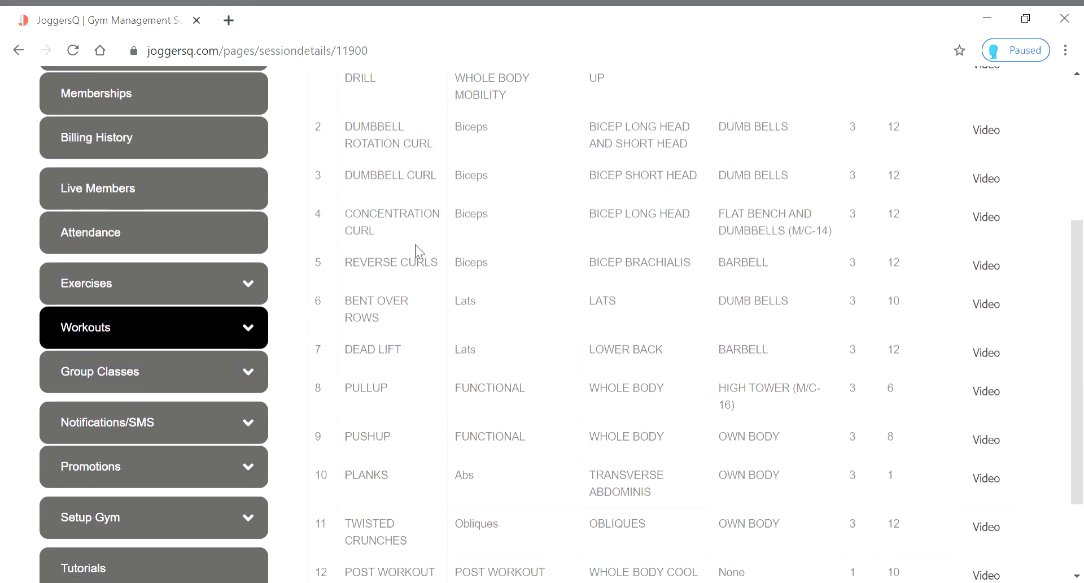
scroll(429, 226, "up", 2)
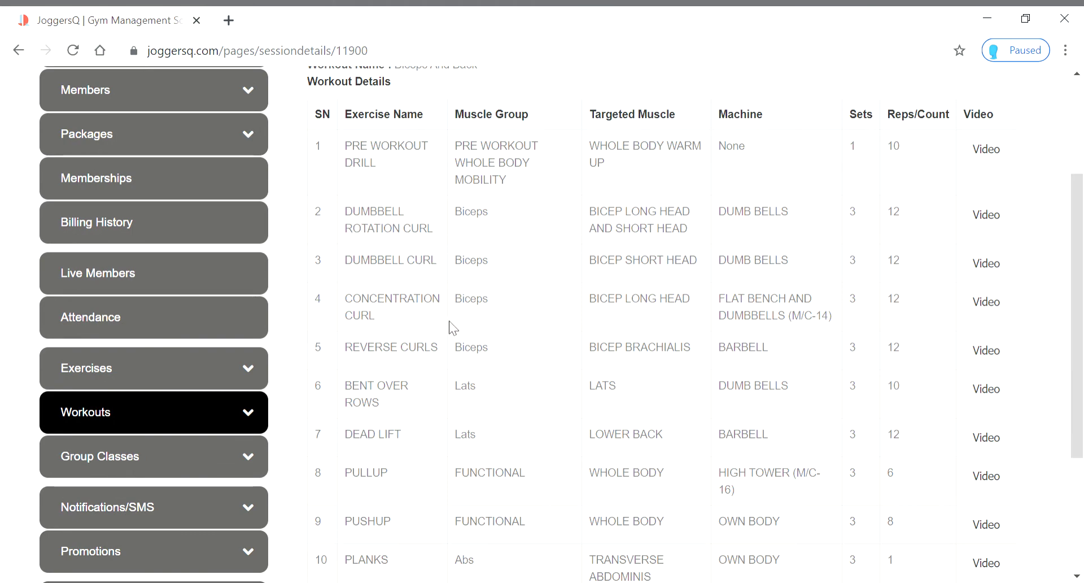
scroll(469, 396, "down", 2)
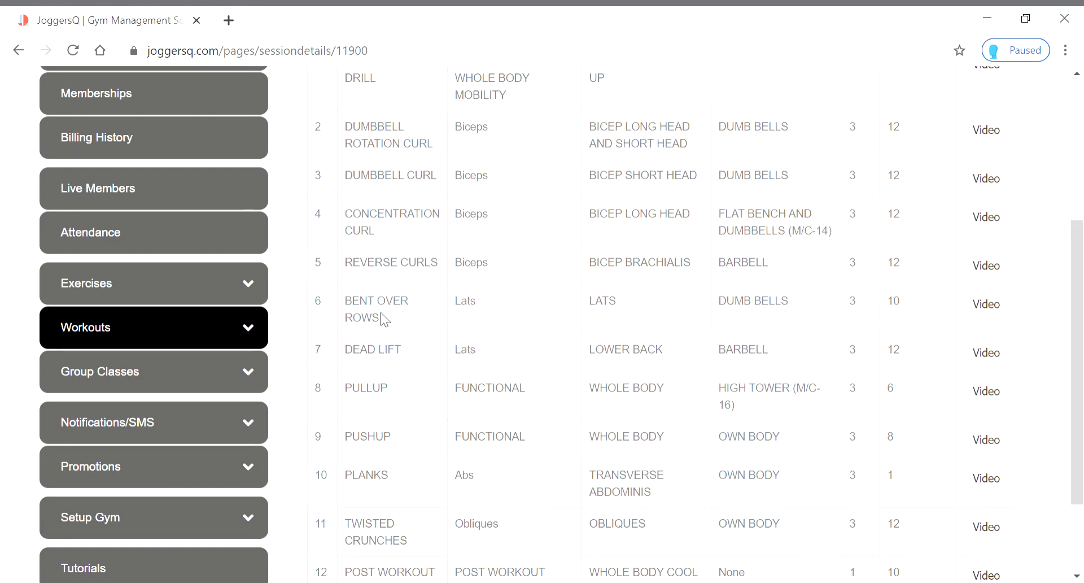
scroll(381, 316, "up", 5)
scroll(373, 316, "down", 7)
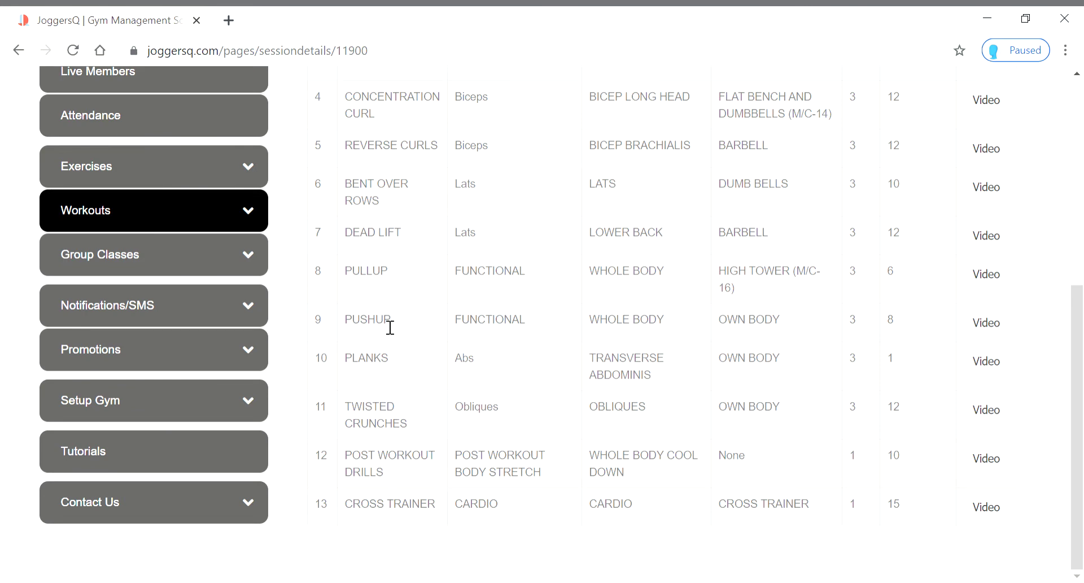
scroll(387, 279, "up", 7)
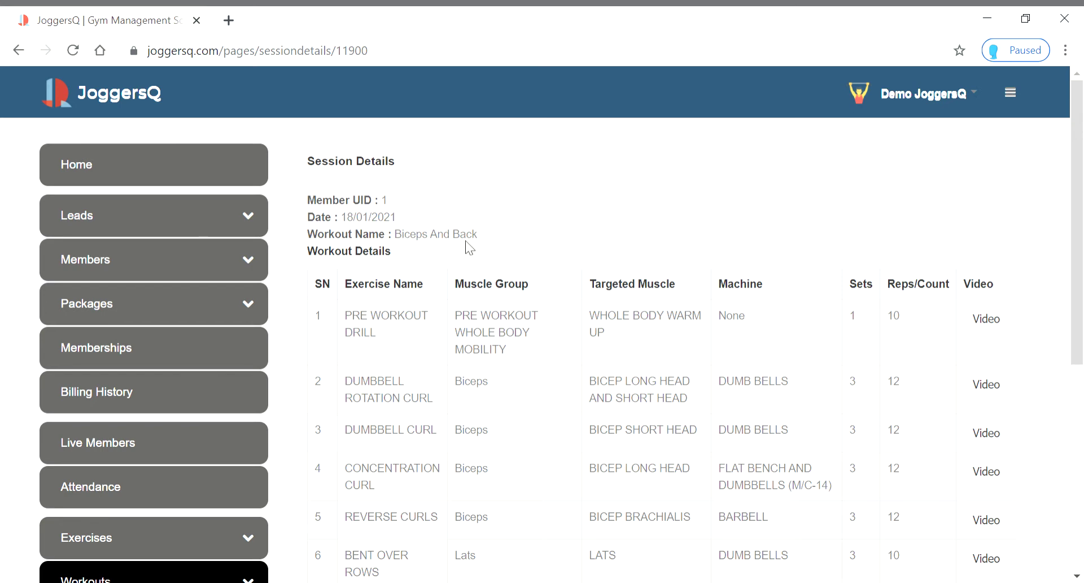
scroll(480, 303, "down", 5)
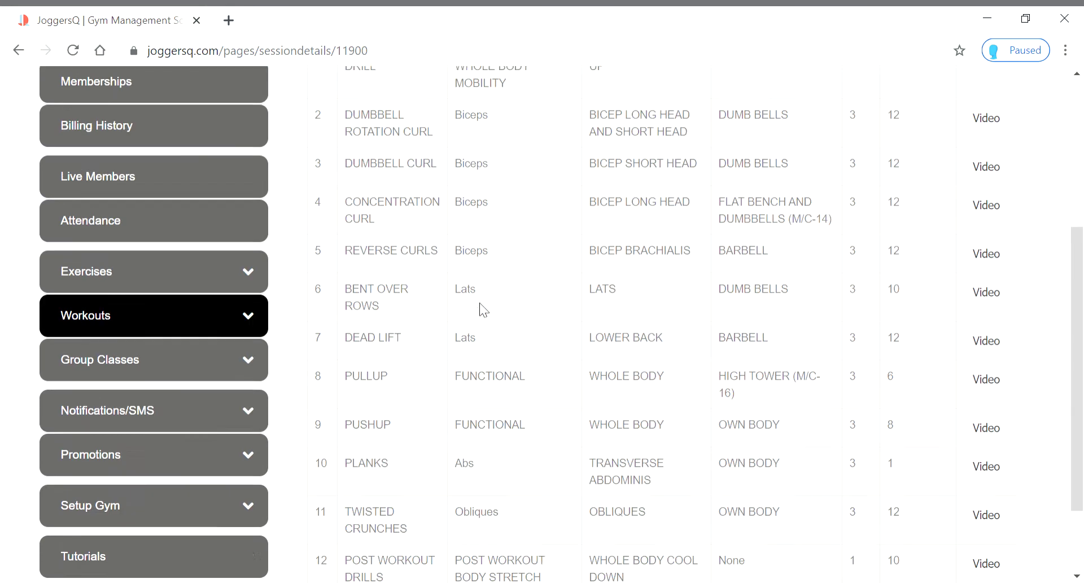
scroll(481, 309, "down", 2)
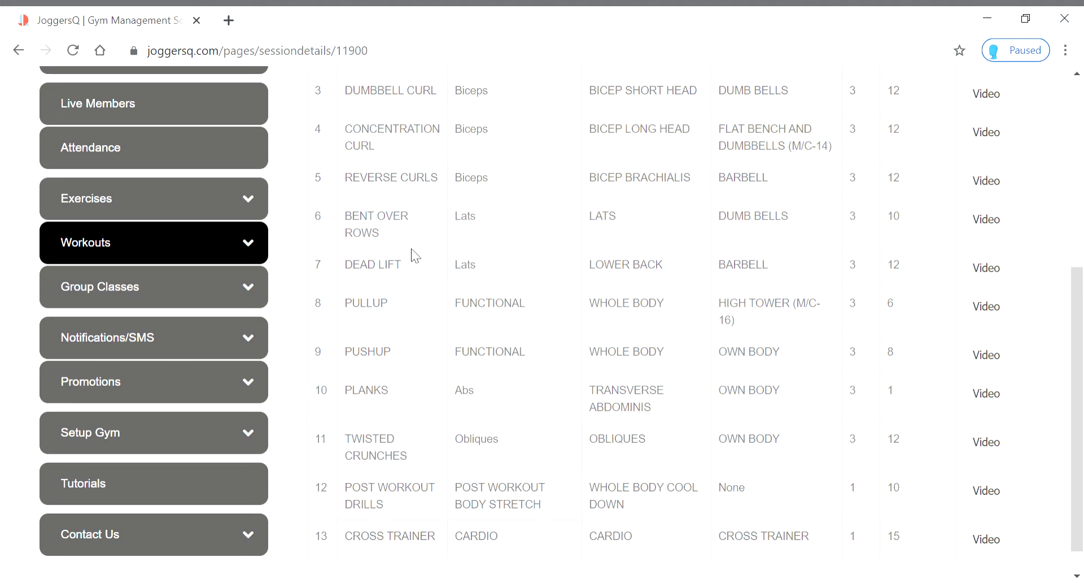
scroll(472, 237, "down", 1)
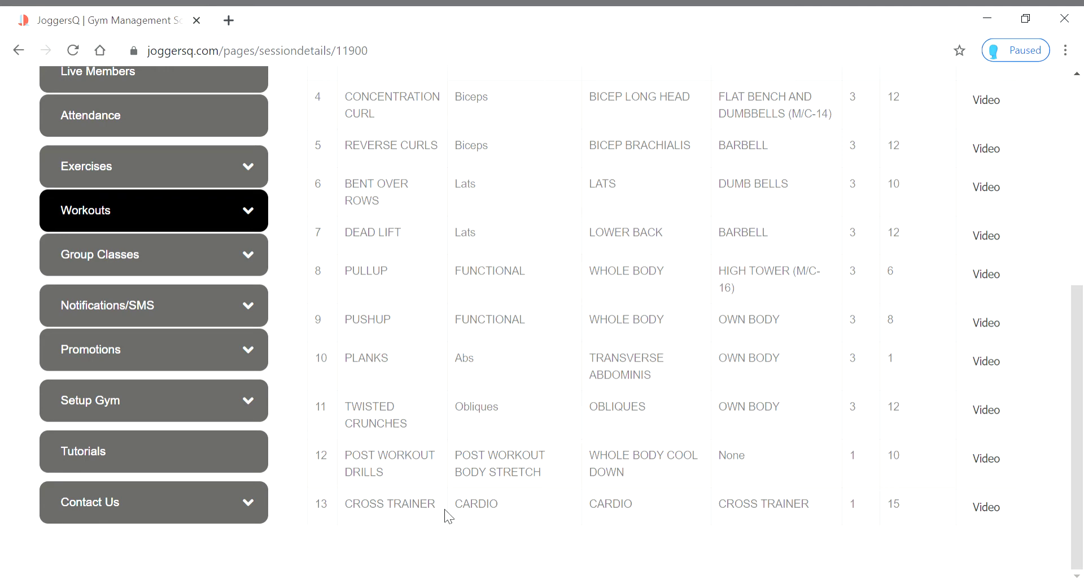
scroll(929, 451, "up", 1)
scroll(929, 451, "up", 6)
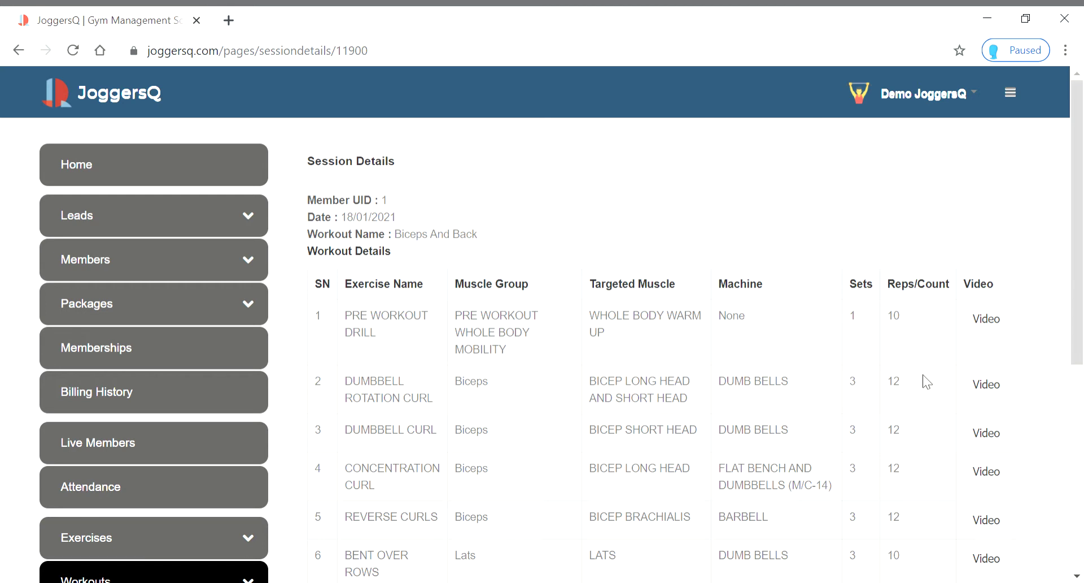
scroll(923, 381, "down", 3)
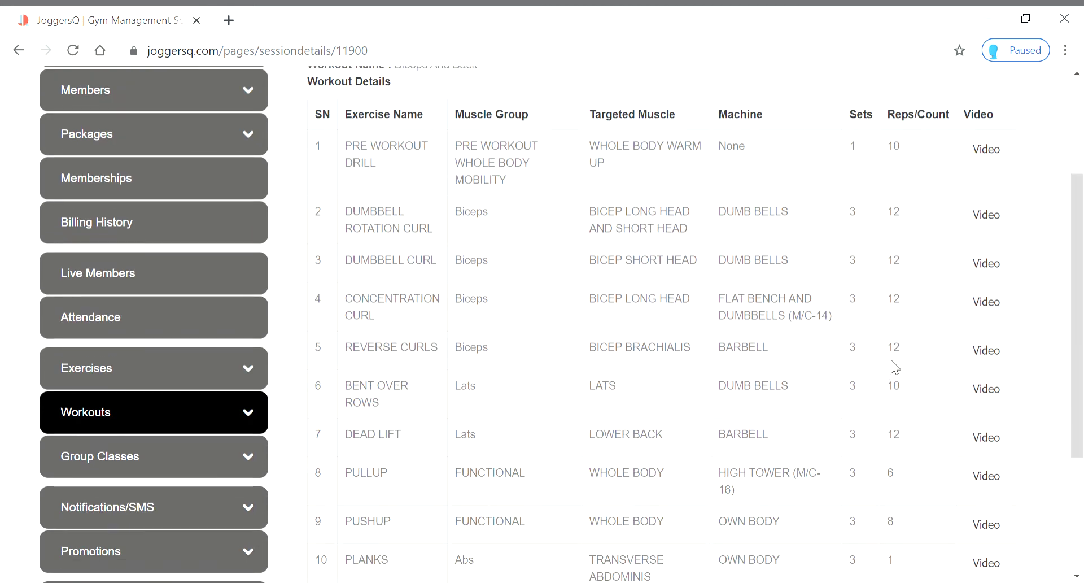
scroll(949, 296, "up", 3)
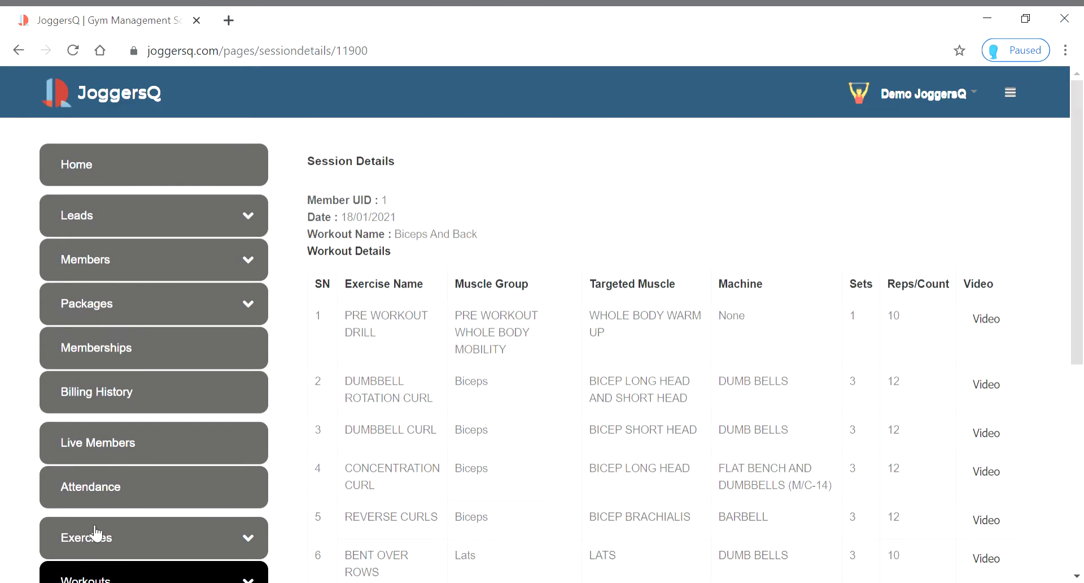
left_click(983, 326)
scroll(552, 264, "down", 7)
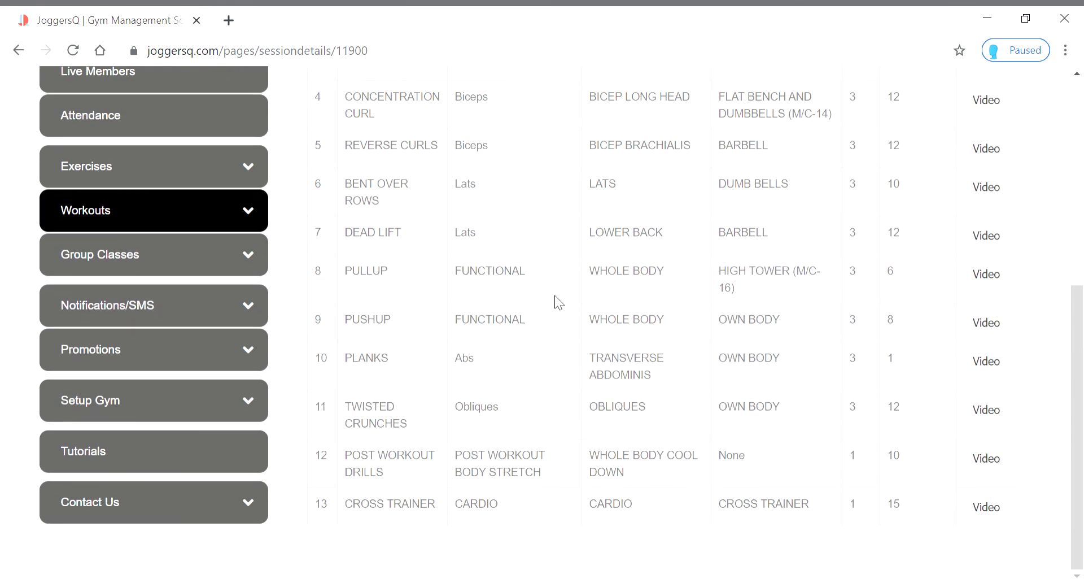
scroll(557, 300, "up", 5)
scroll(568, 346, "down", 3)
scroll(565, 347, "up", 5)
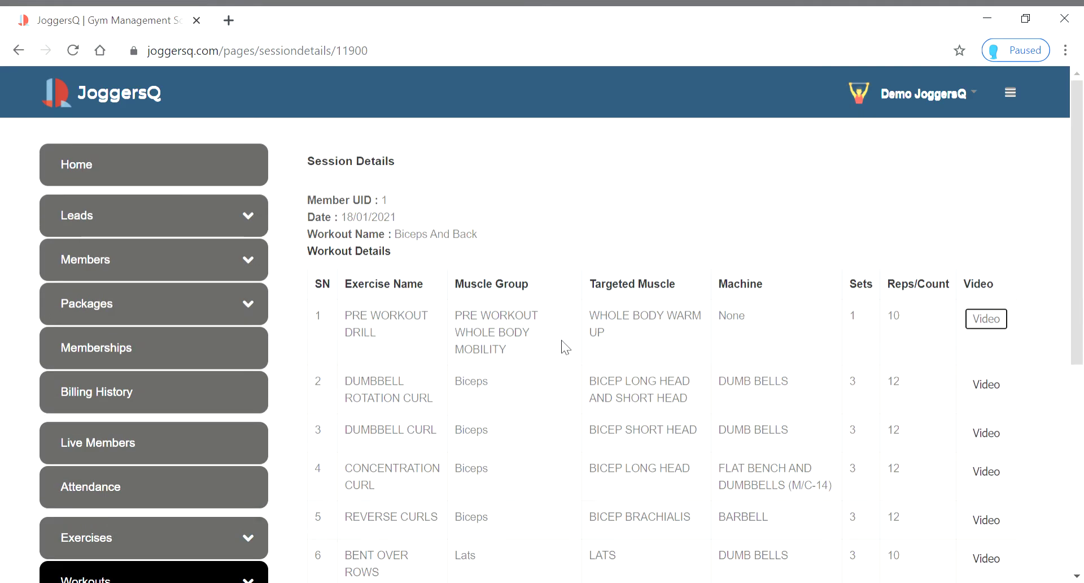
left_click(18, 50)
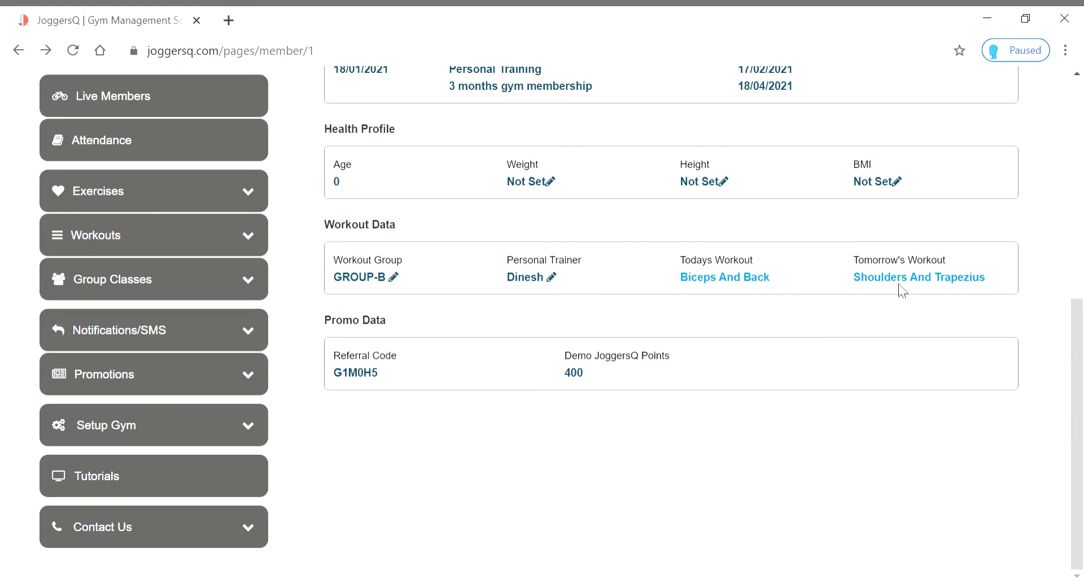
left_click(905, 283)
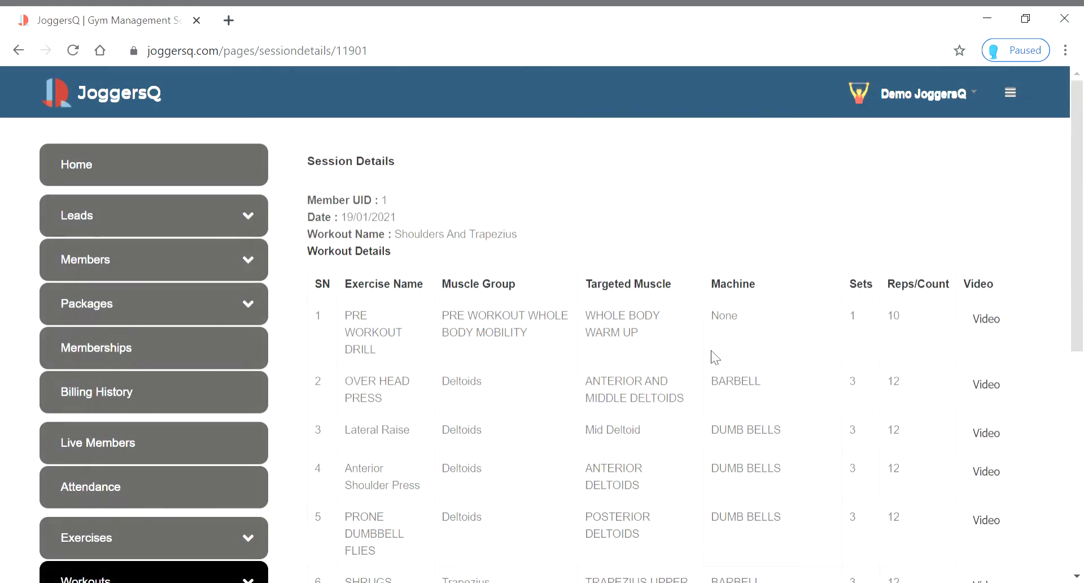
scroll(713, 373, "down", 1)
scroll(712, 373, "down", 2)
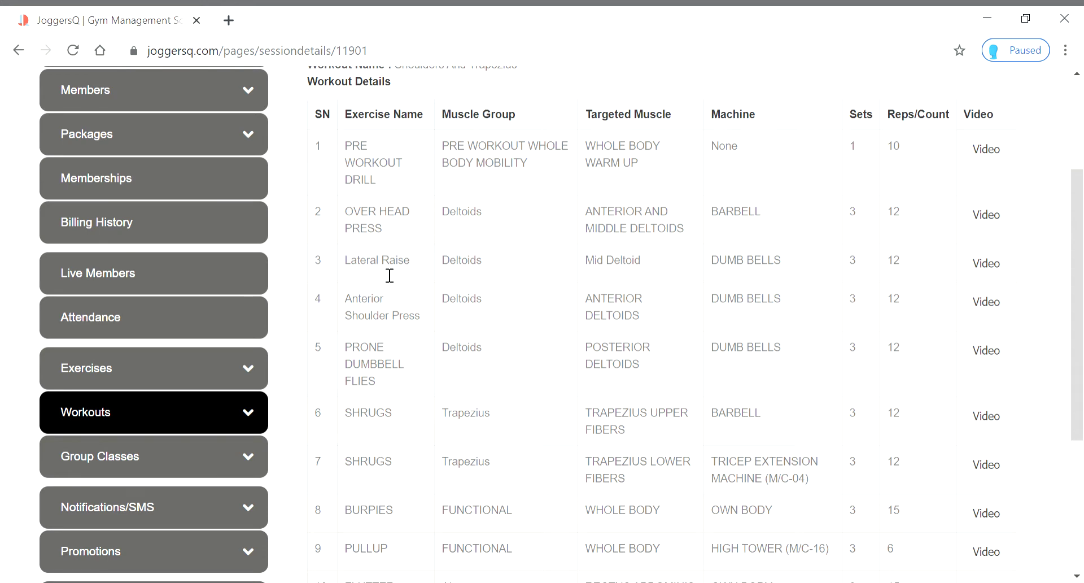
scroll(474, 316, "down", 3)
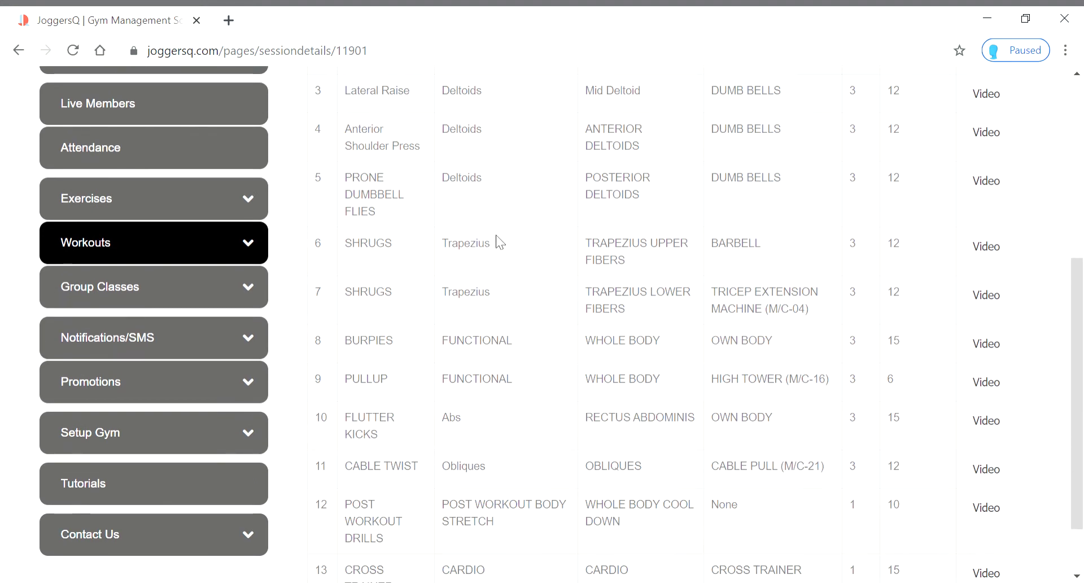
scroll(517, 297, "up", 2)
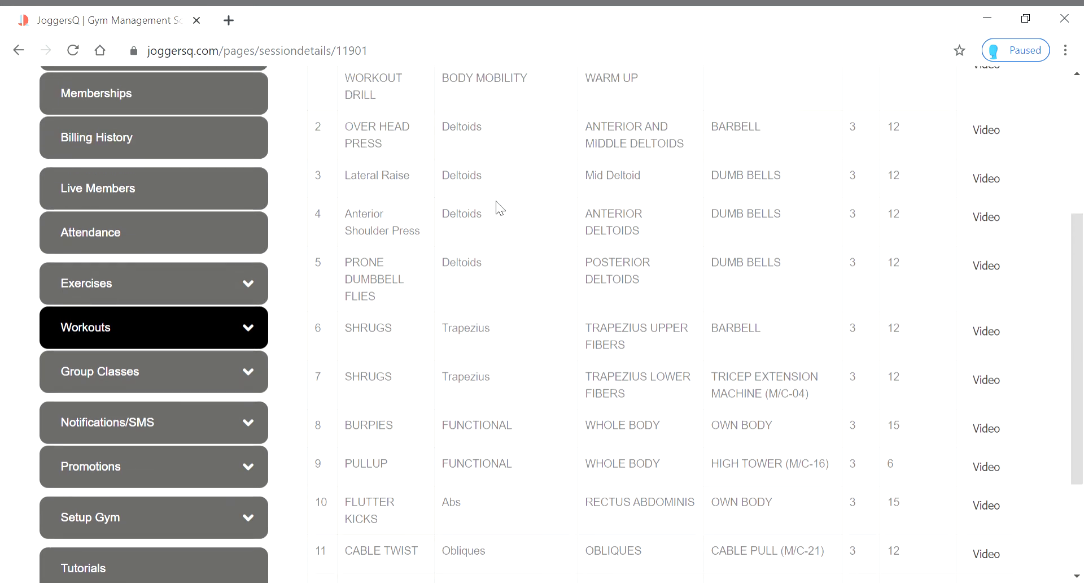
scroll(497, 204, "down", 3)
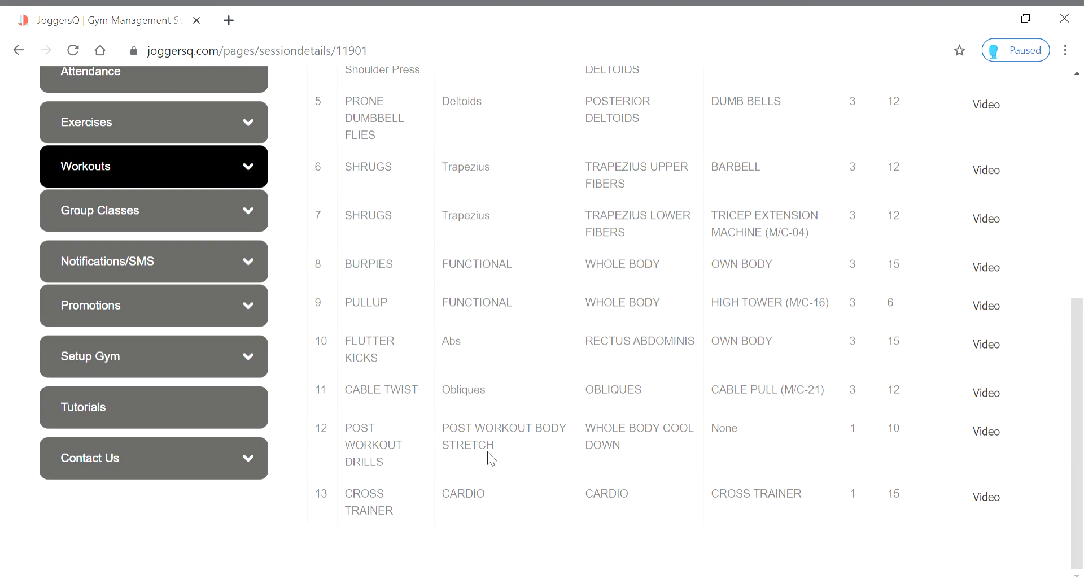
scroll(570, 452, "up", 8)
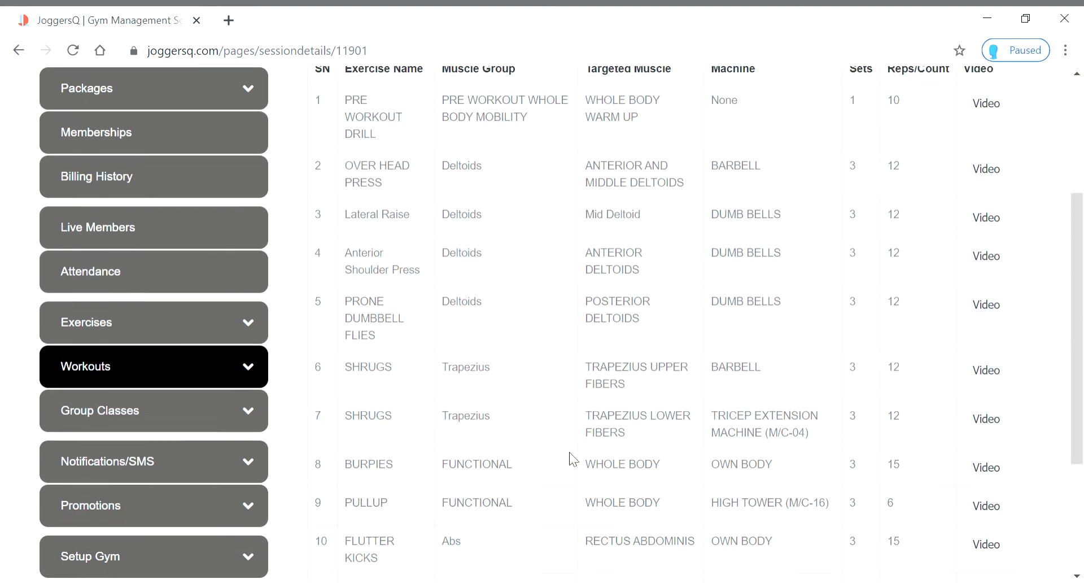
scroll(569, 455, "down", 8)
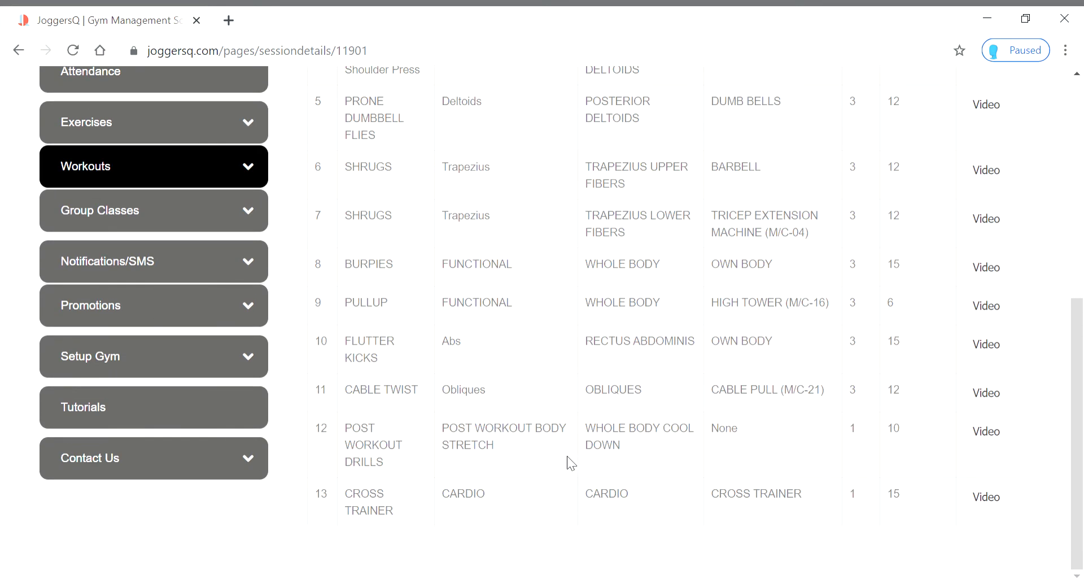
scroll(569, 457, "up", 6)
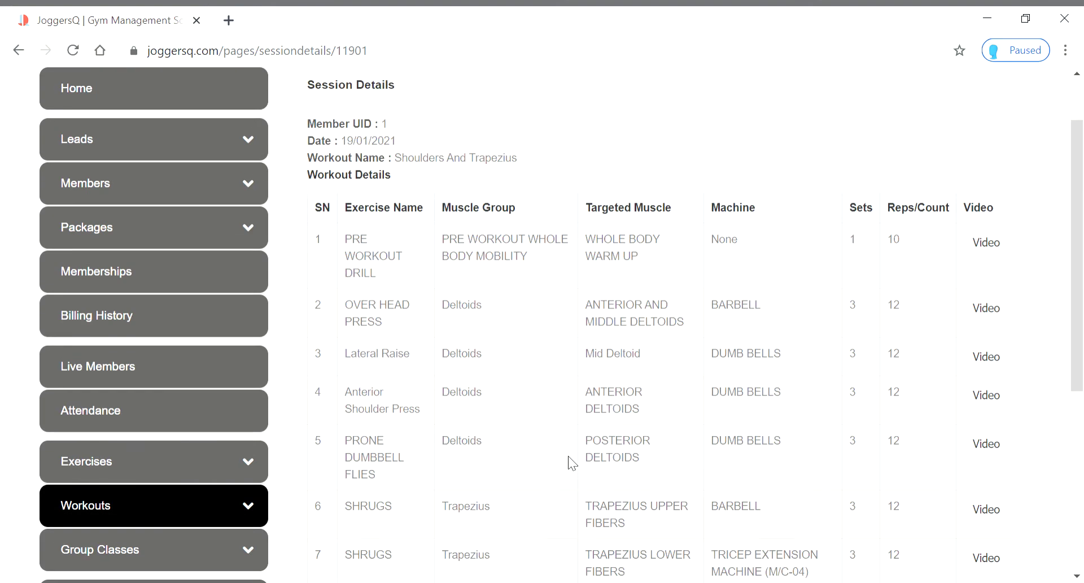
scroll(529, 415, "down", 6)
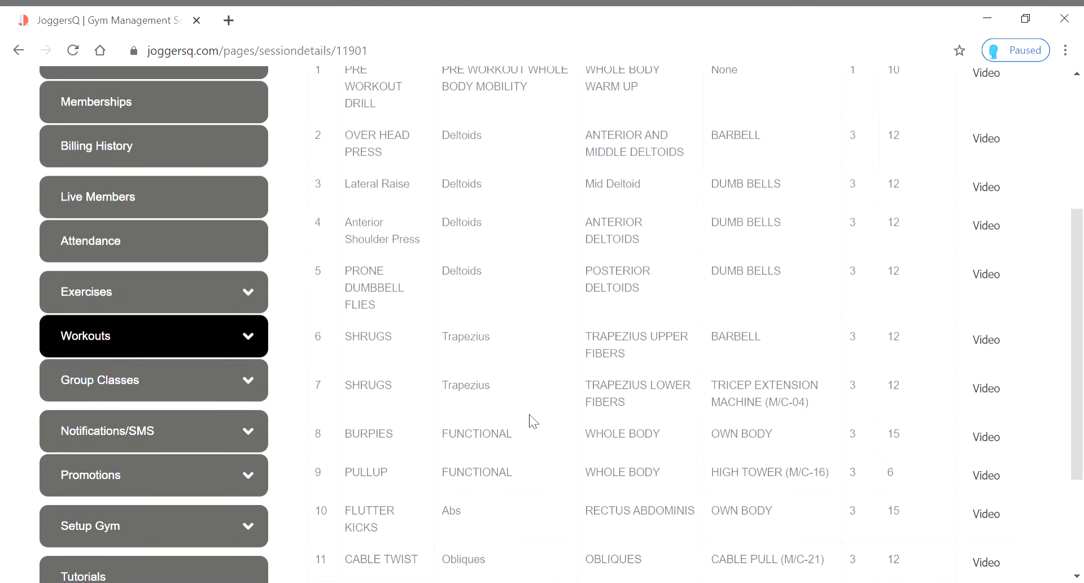
scroll(530, 415, "up", 3)
scroll(407, 303, "up", 5)
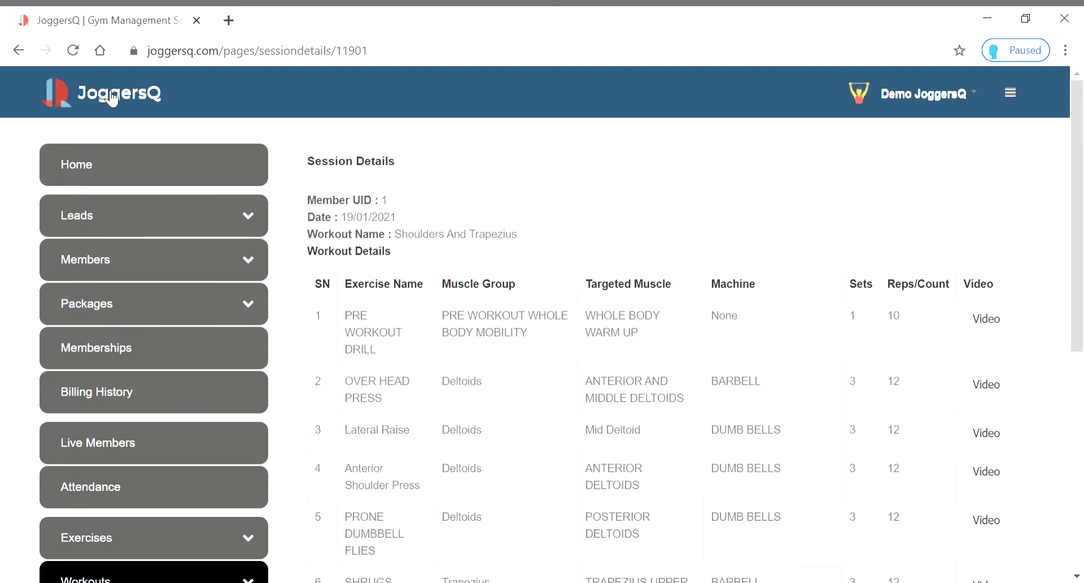
Return to the member's profile, then open All Exercises from the Exercises menu
left_click(20, 52)
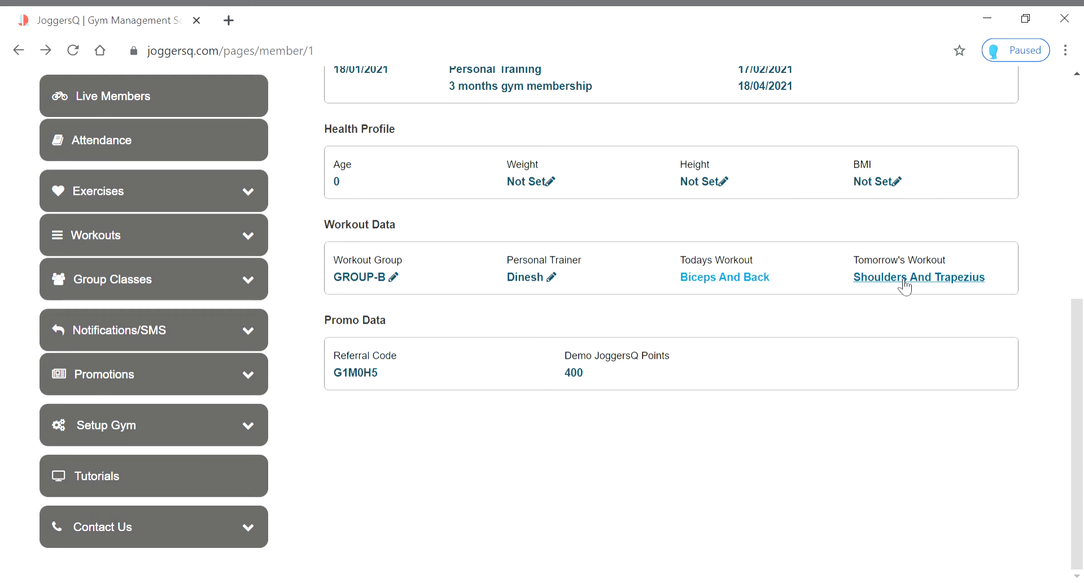
left_click(249, 197)
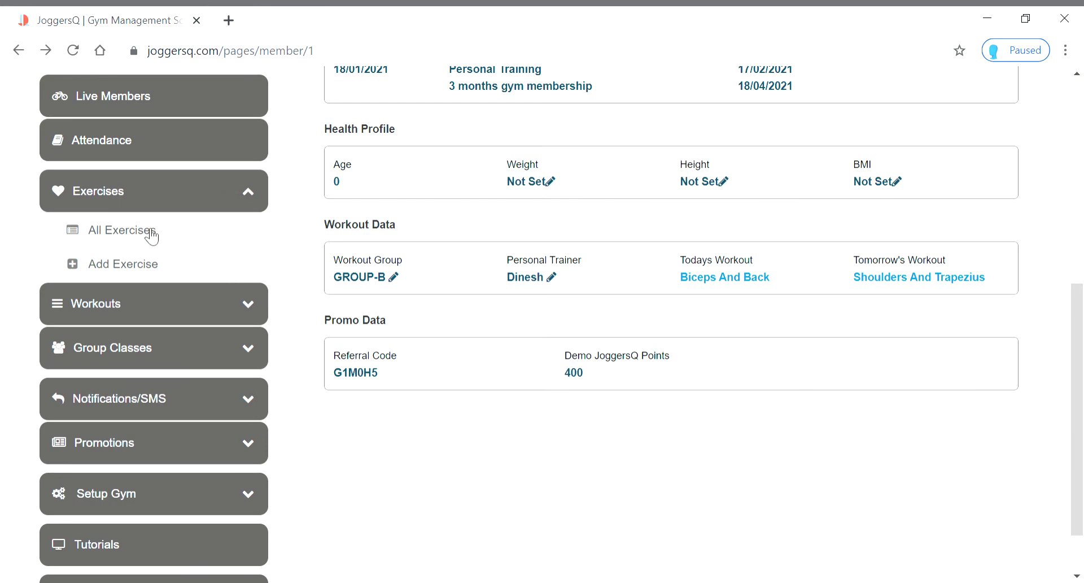
left_click(150, 232)
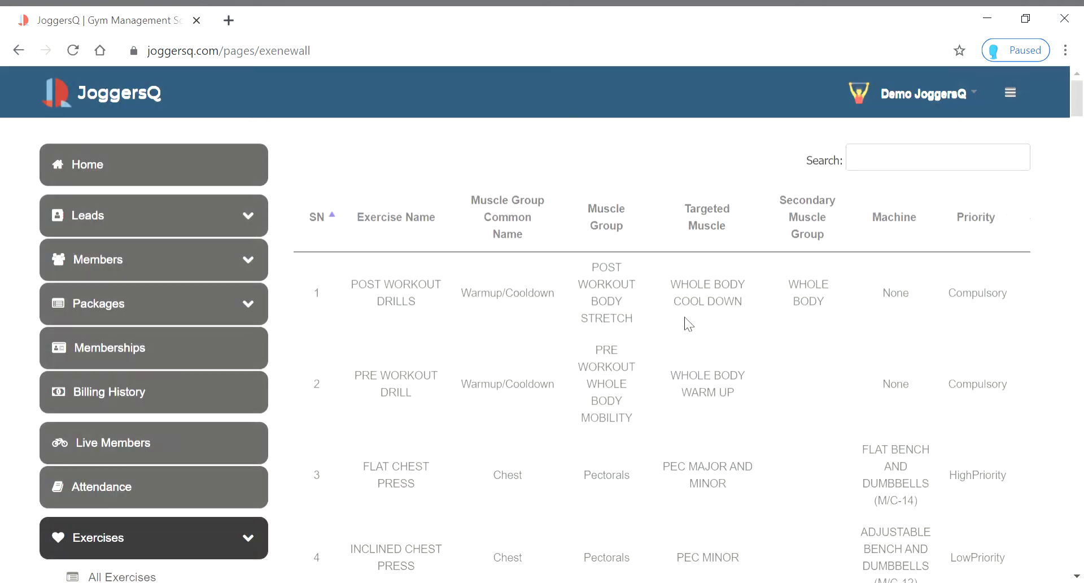
Scroll through the All Exercises table to the last of its 110 entries
scroll(685, 316, "down", 20)
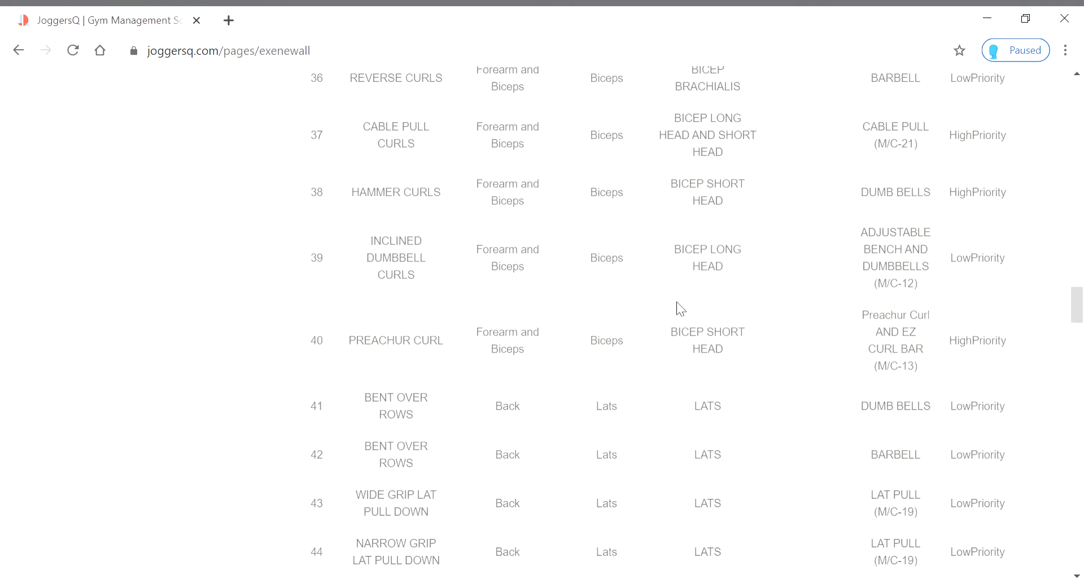
scroll(680, 308, "down", 20)
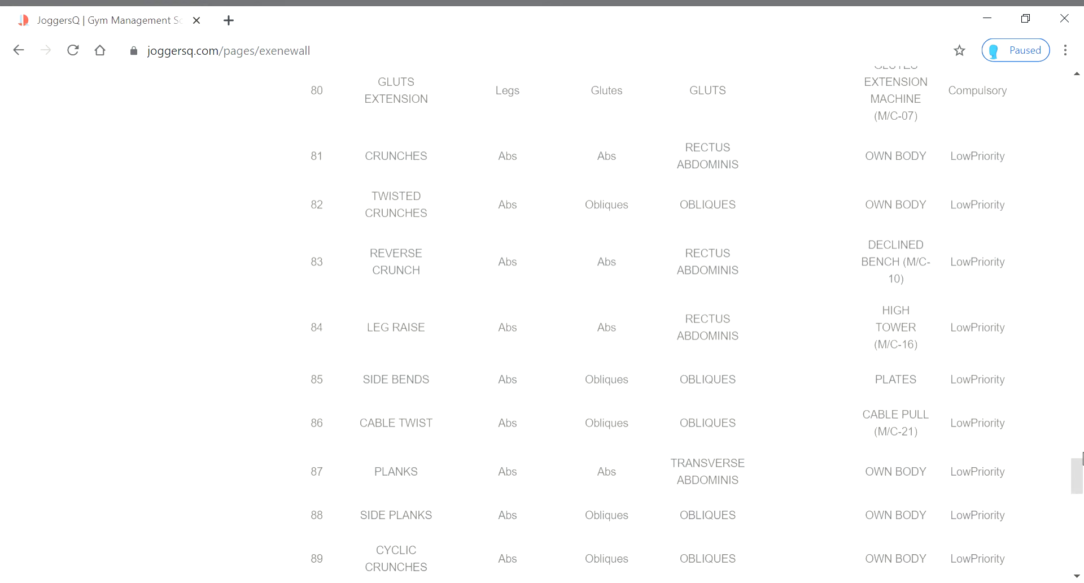
left_click_drag(1081, 469, 1071, 87)
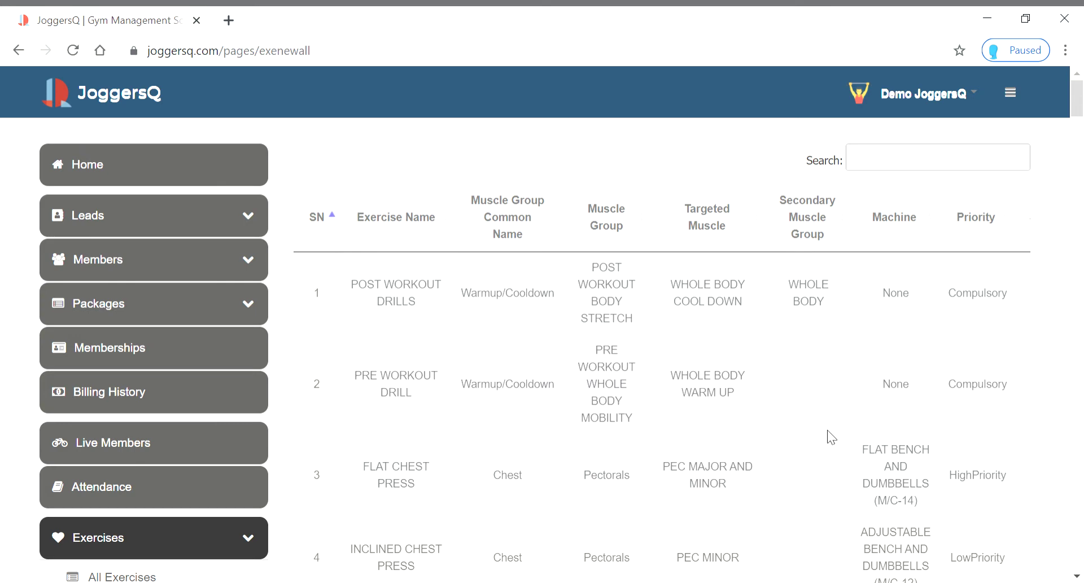
scroll(818, 457, "down", 4)
scroll(818, 456, "up", 4)
scroll(1014, 351, "down", 20)
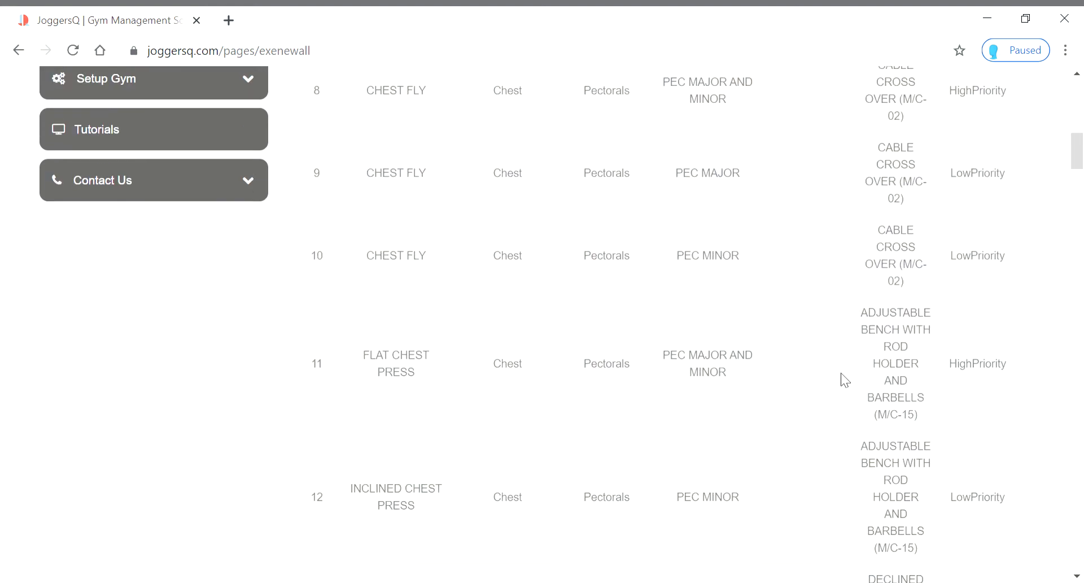
scroll(837, 436, "down", 20)
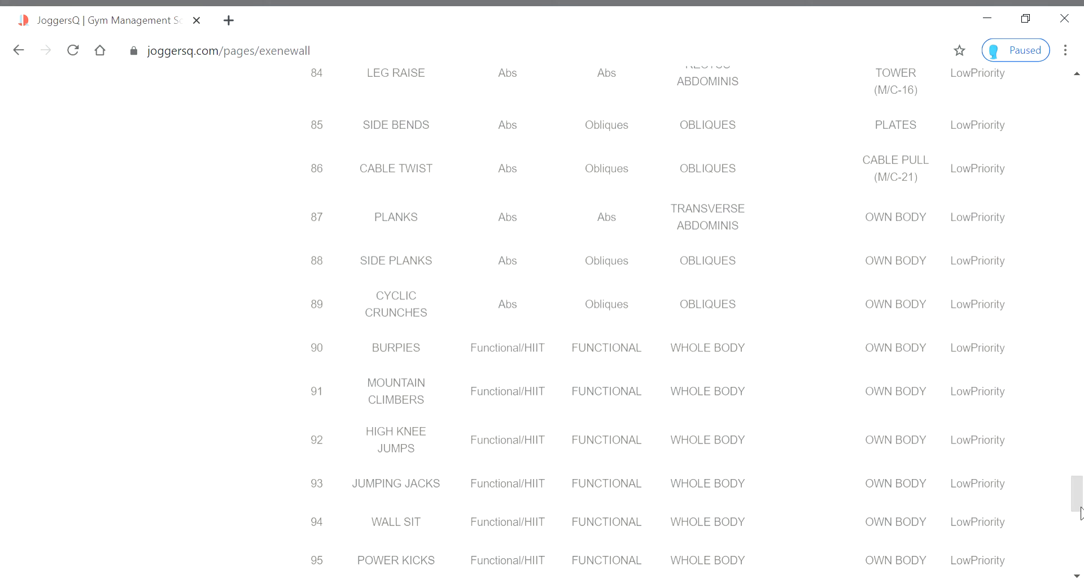
left_click_drag(1080, 501, 1080, 559)
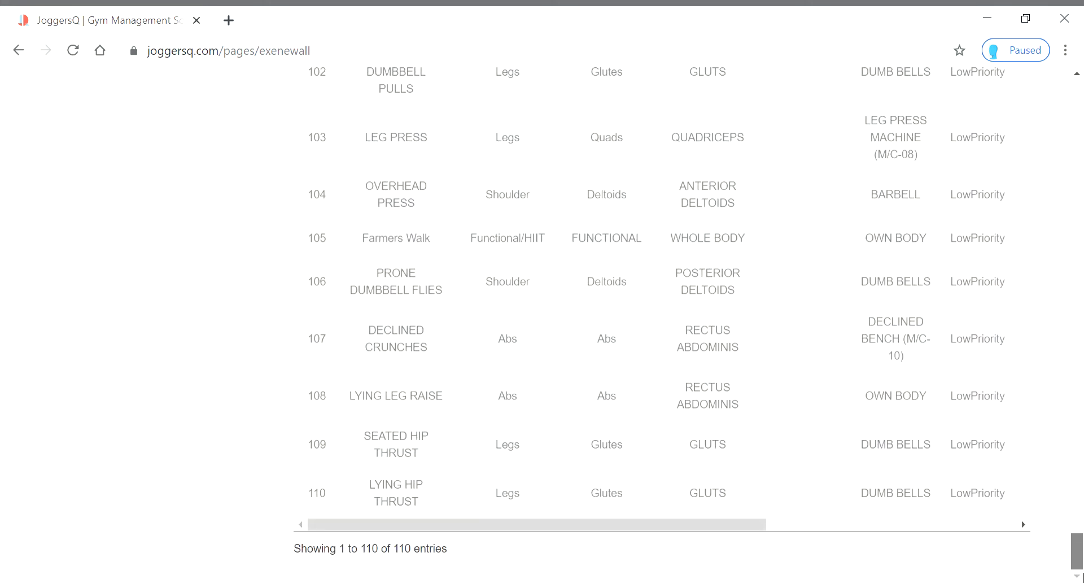
scroll(719, 545, "up", 2)
scroll(719, 545, "down", 2)
left_click_drag(720, 527, 1010, 520)
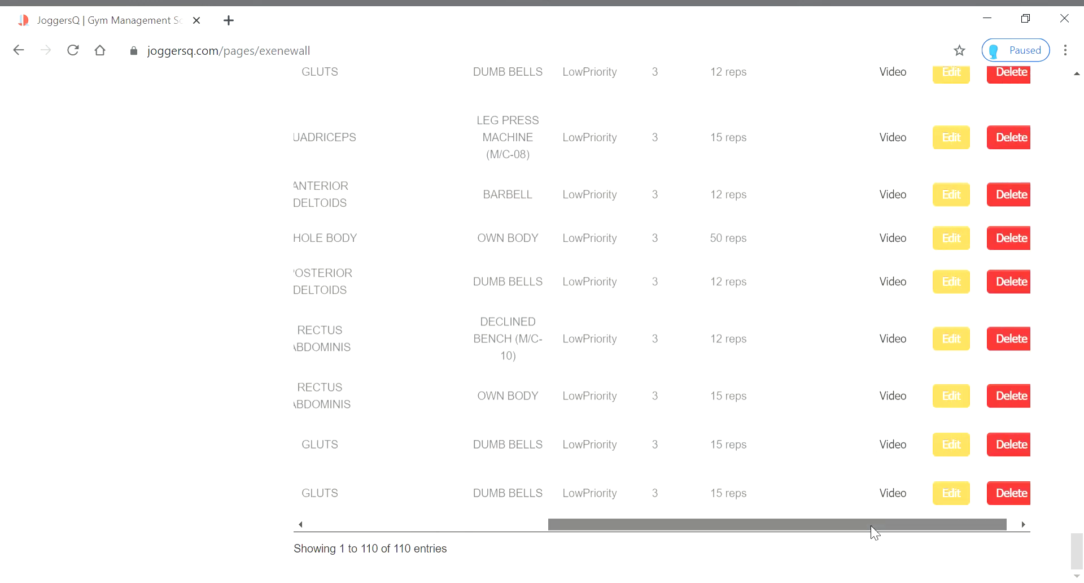
left_click_drag(871, 525, 911, 516)
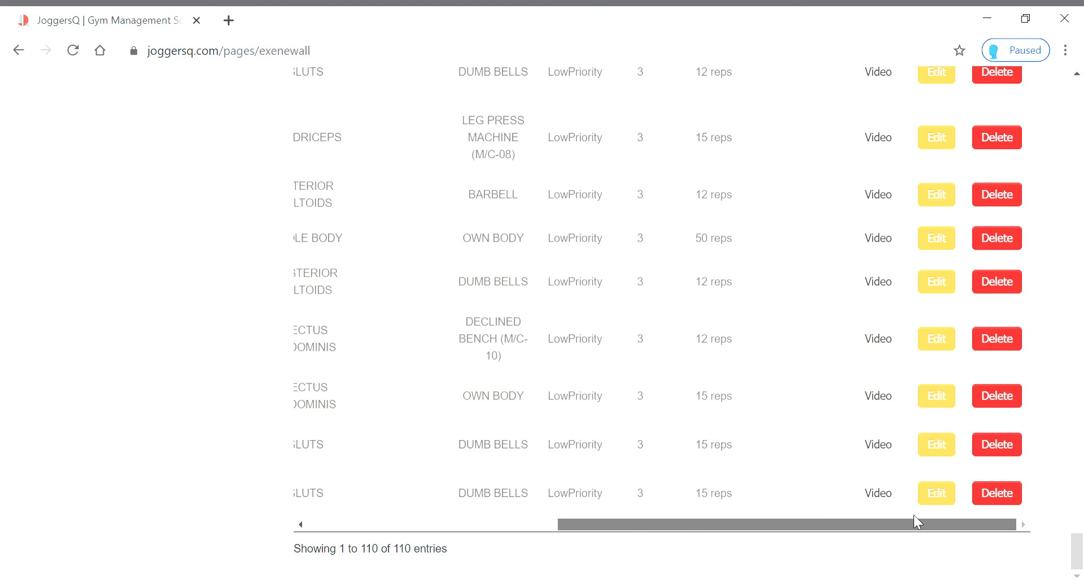
left_click_drag(913, 520, 573, 523)
scroll(715, 452, "up", 3)
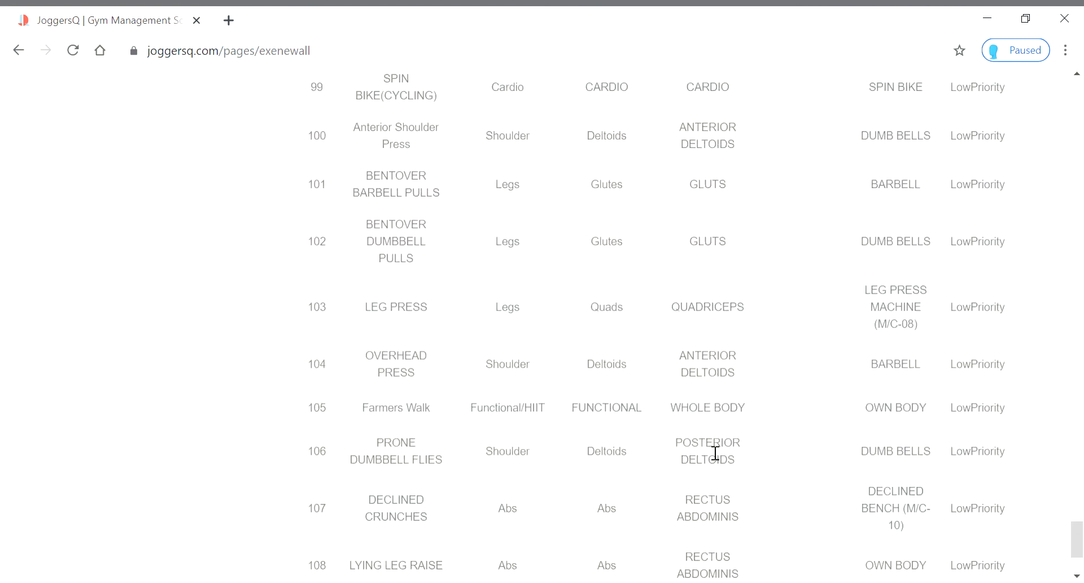
scroll(715, 451, "up", 20)
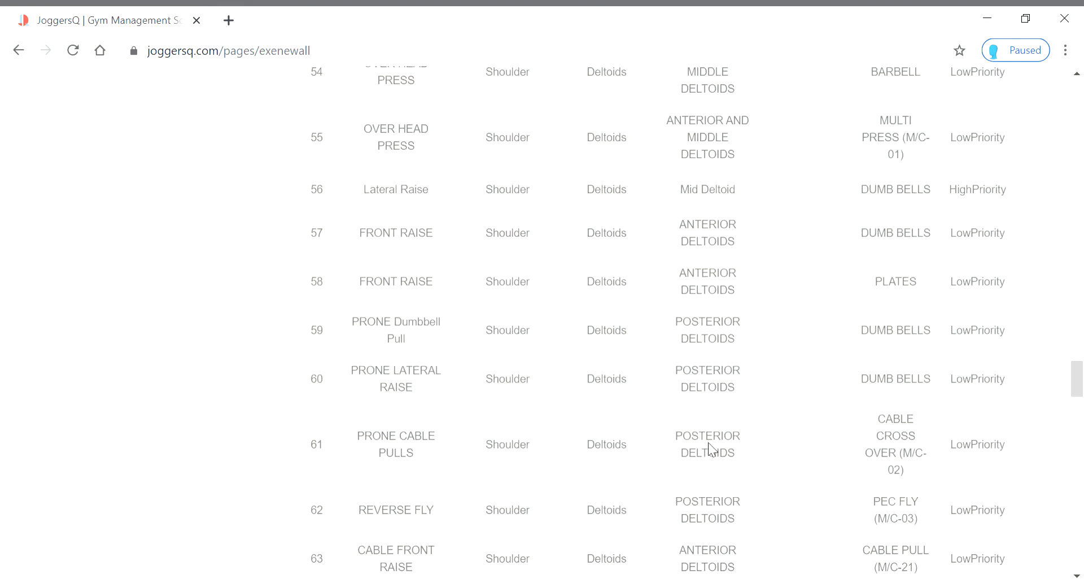
scroll(708, 442, "up", 20)
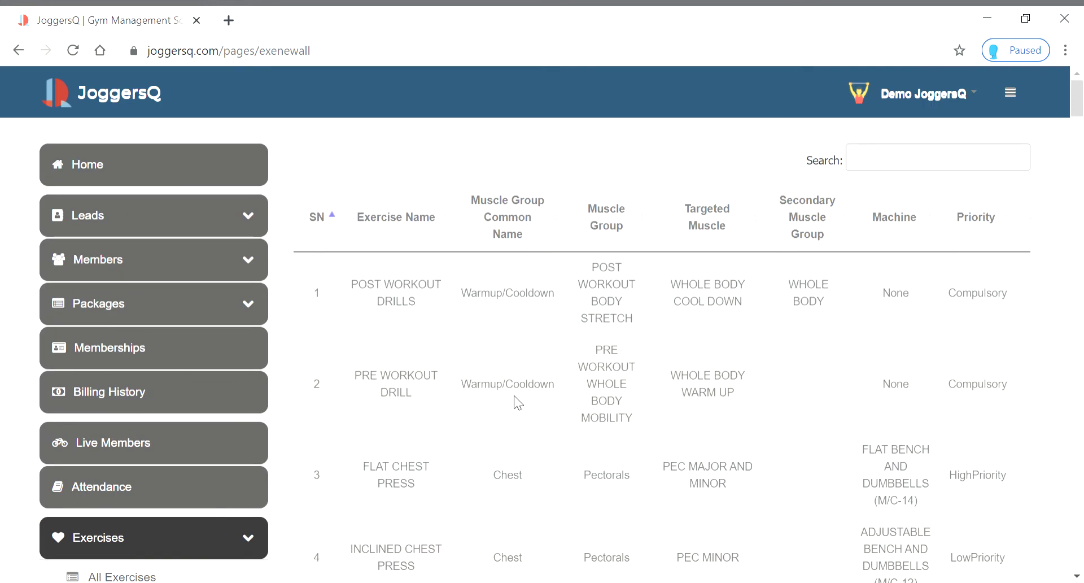
Open the Add Exercise form from the Exercises section of the sidebar
scroll(829, 367, "down", 3)
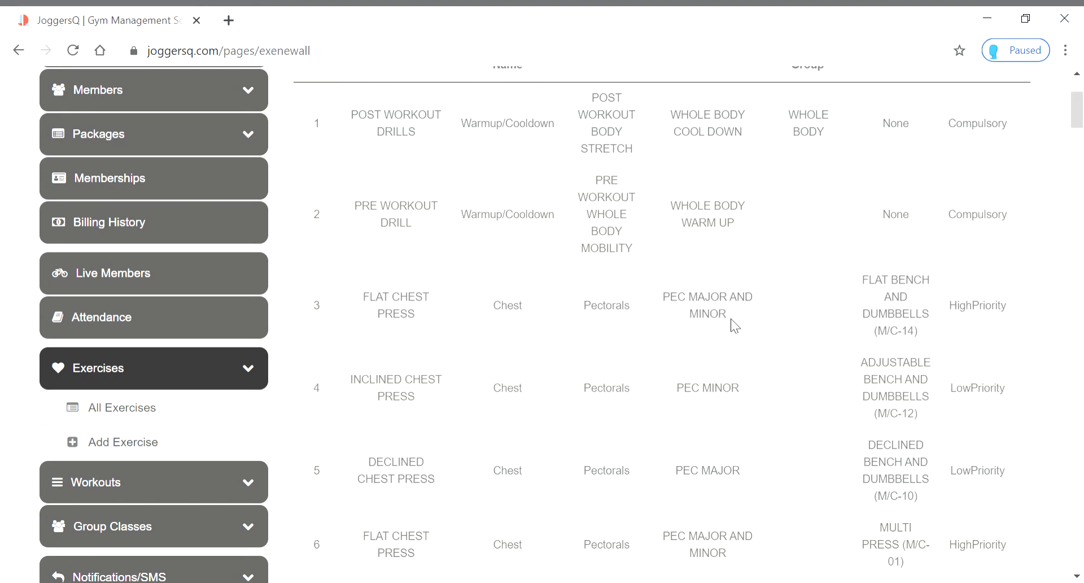
scroll(771, 367, "up", 3)
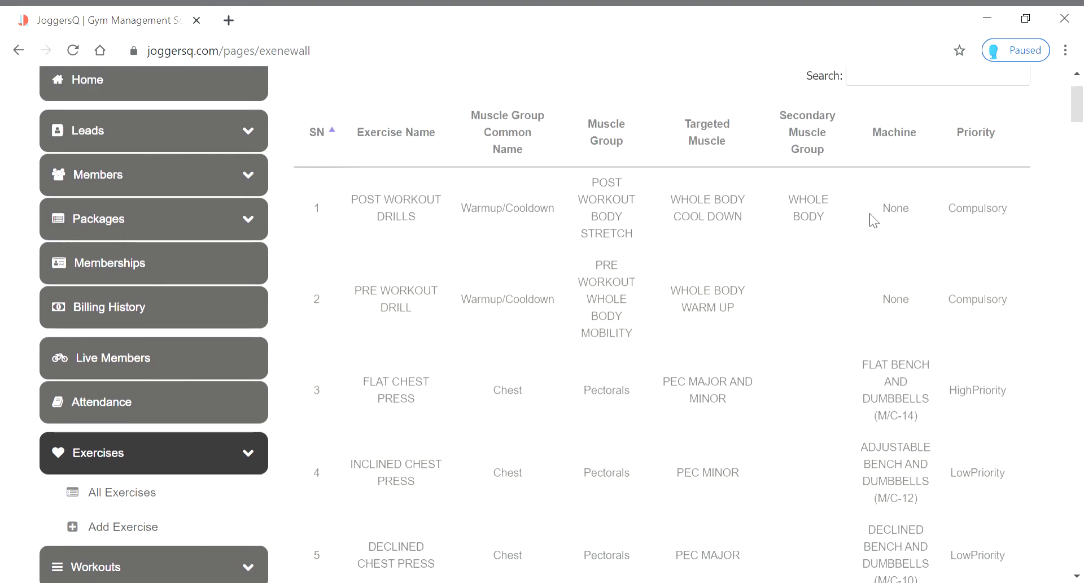
scroll(884, 242, "down", 3)
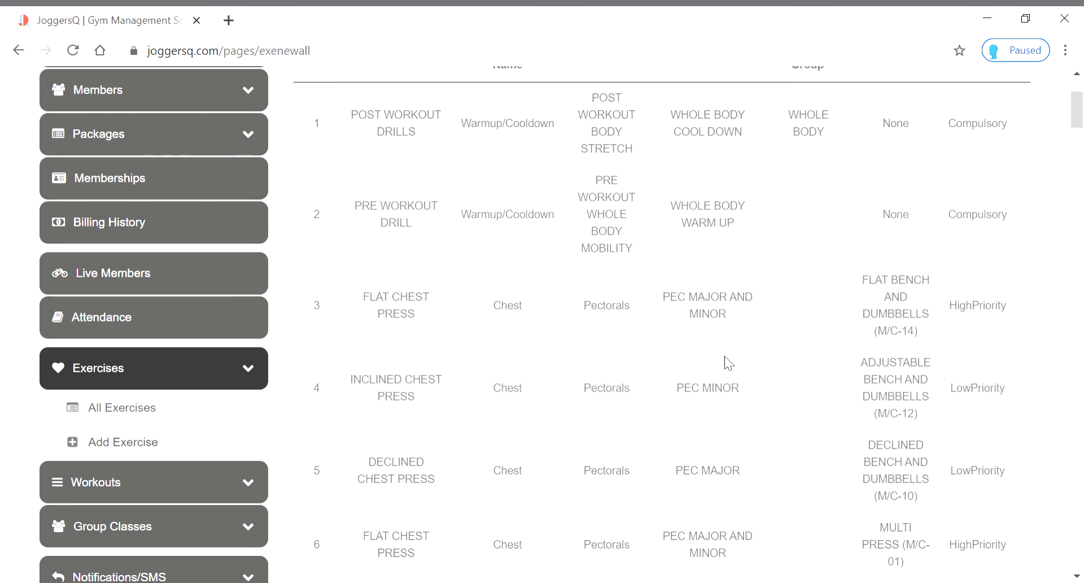
scroll(717, 385, "up", 3)
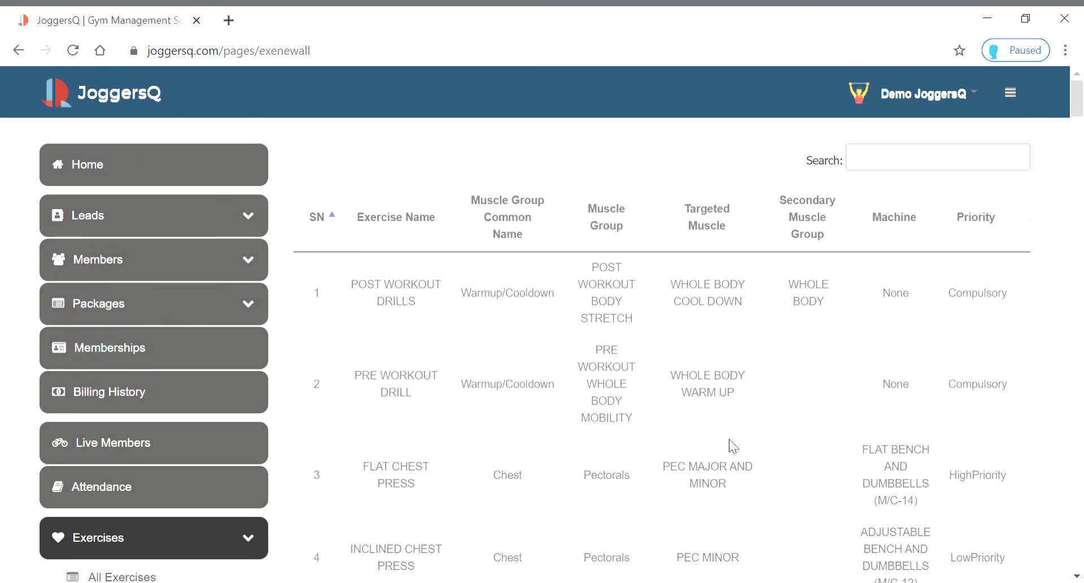
scroll(565, 333, "down", 4)
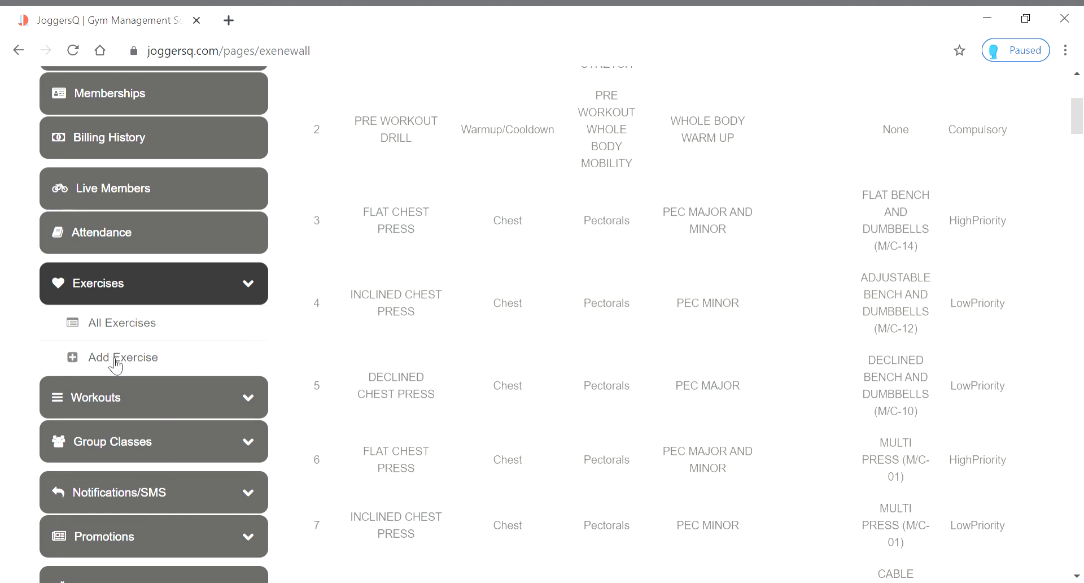
left_click(116, 362)
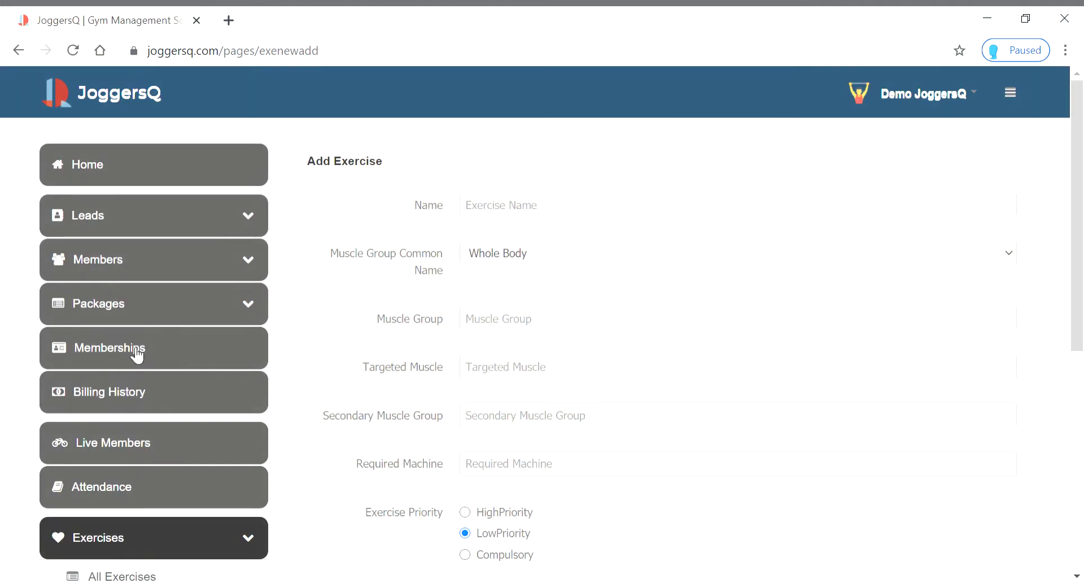
Collapse the Setup Gym menu and return to the top of the Add Exercise form
scroll(255, 428, "down", 7)
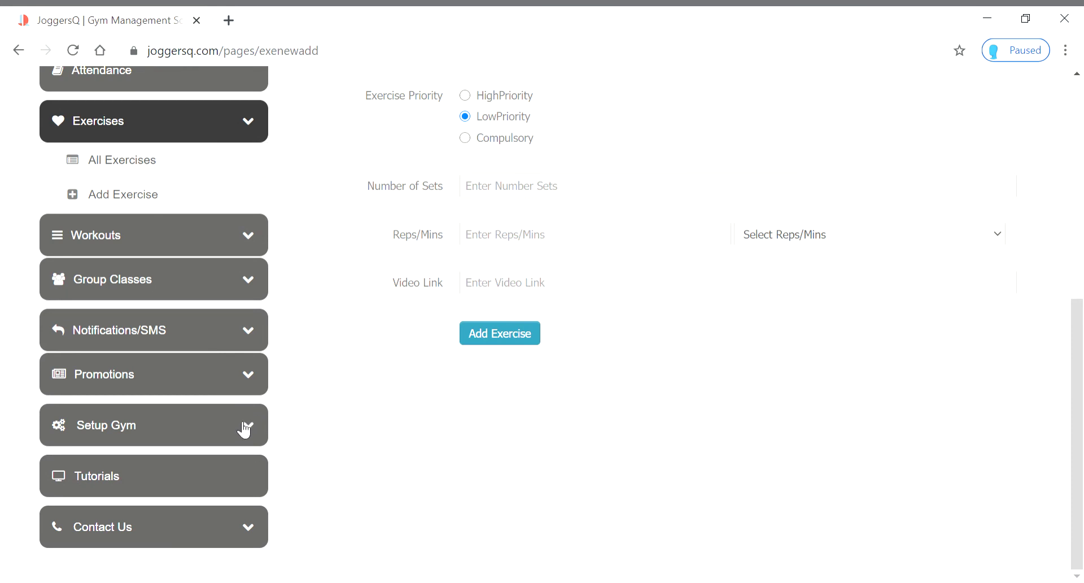
left_click(246, 433)
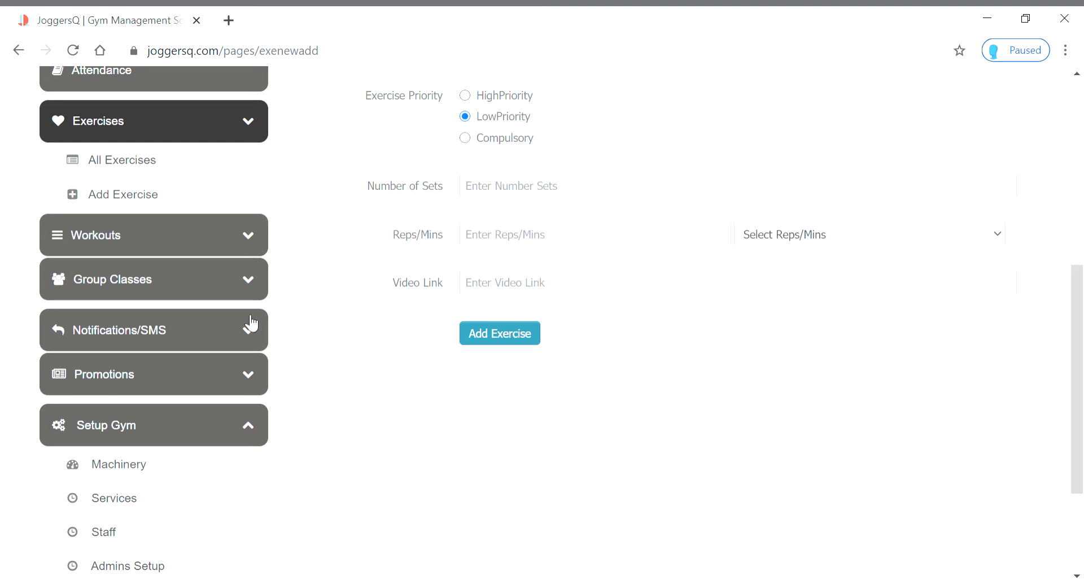
scroll(339, 457, "up", 2)
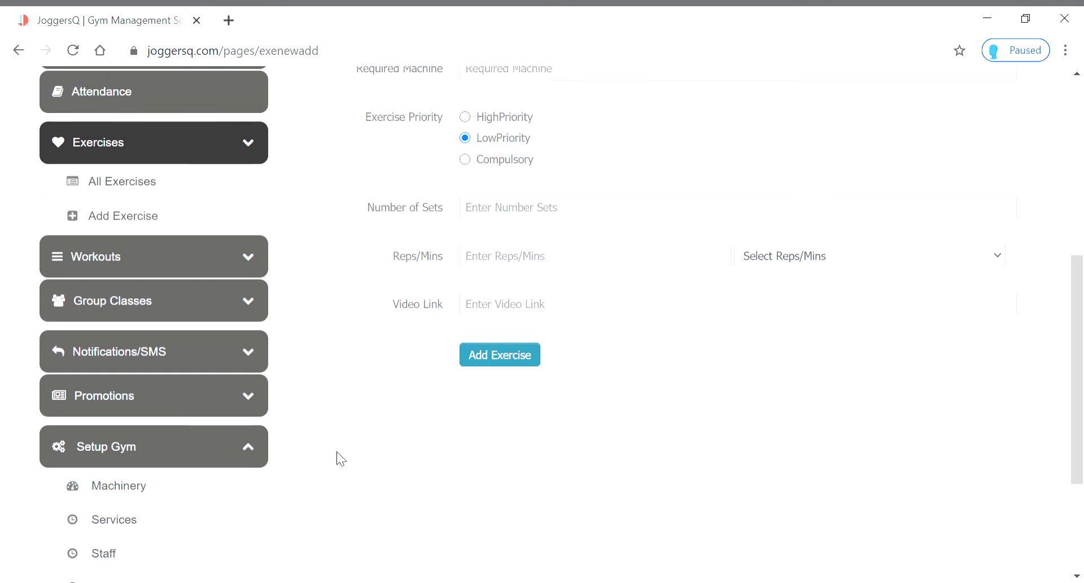
left_click(251, 511)
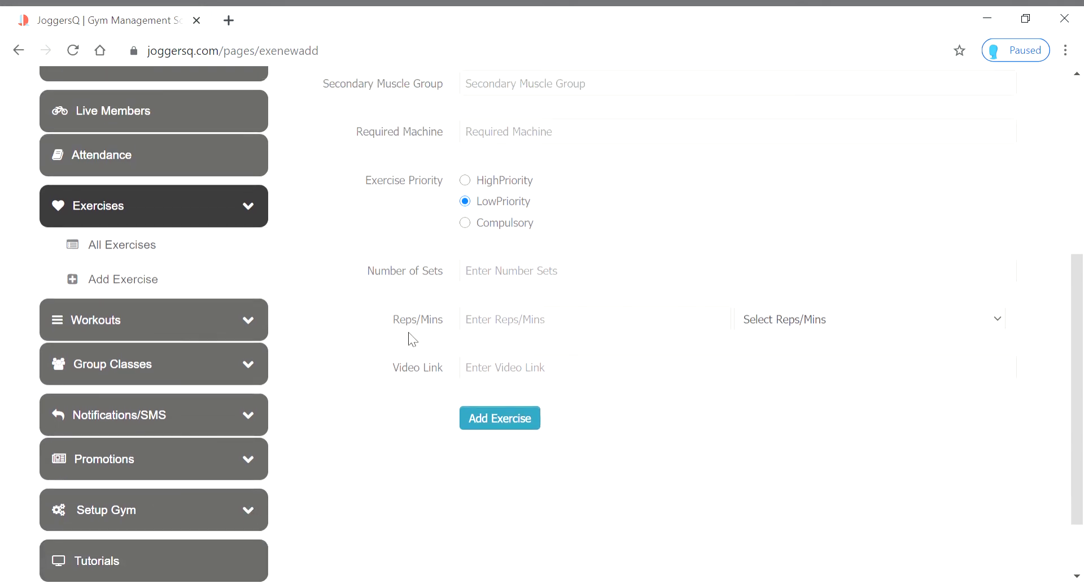
scroll(429, 336, "up", 5)
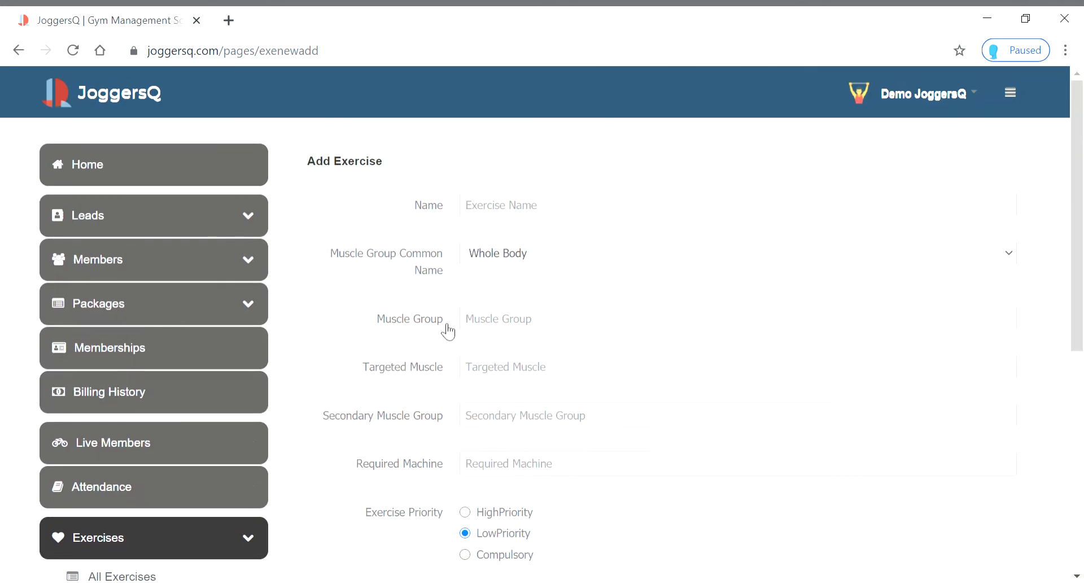
Name the exercise 'Over Head Press' with Shoulder as its common muscle group
left_click(511, 208)
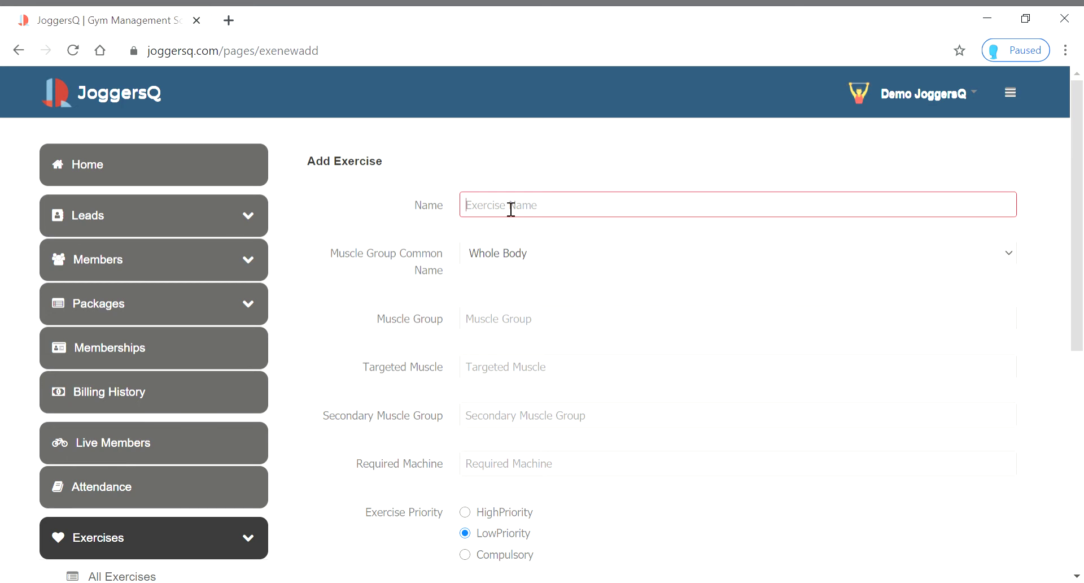
type("ov")
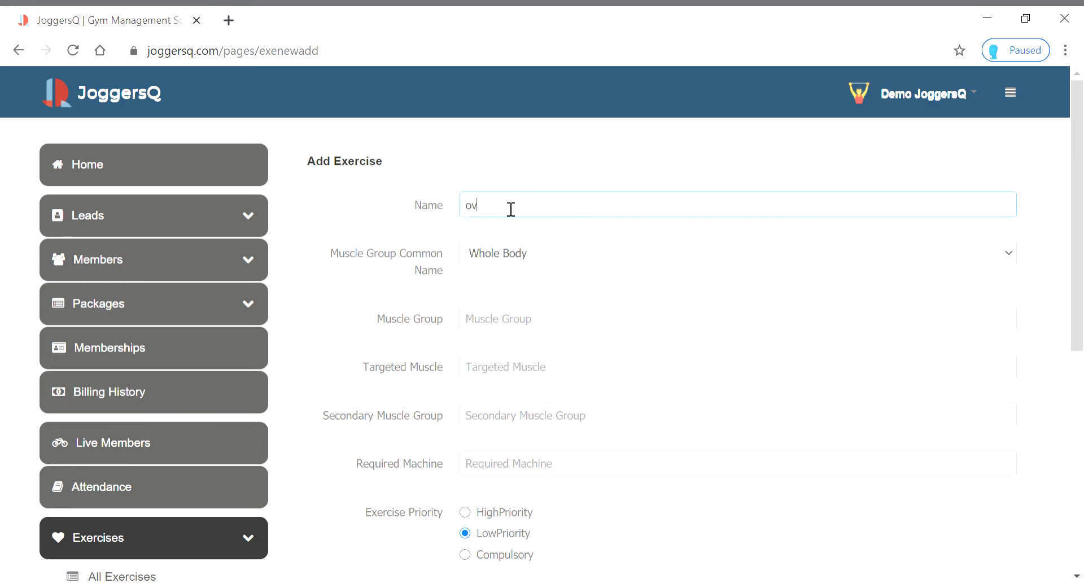
type("er Head Press")
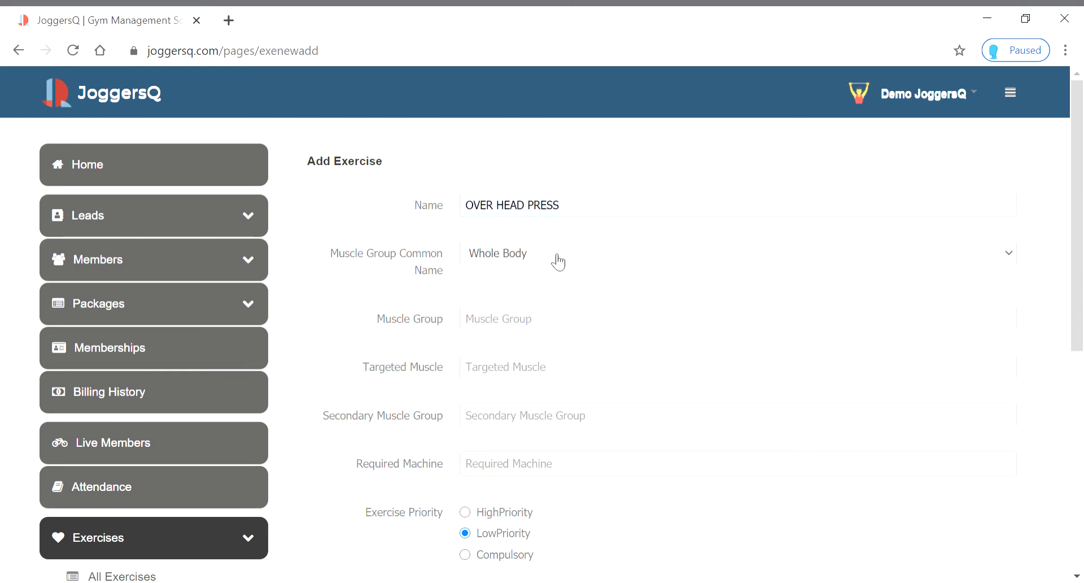
left_click(543, 348)
left_click(525, 267)
key("Down")
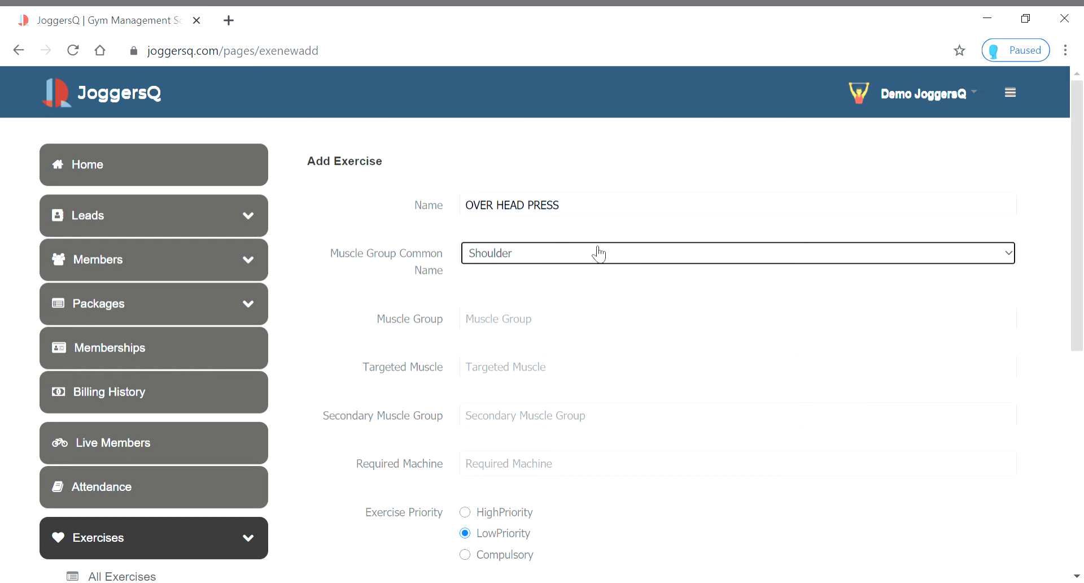
left_click(536, 329)
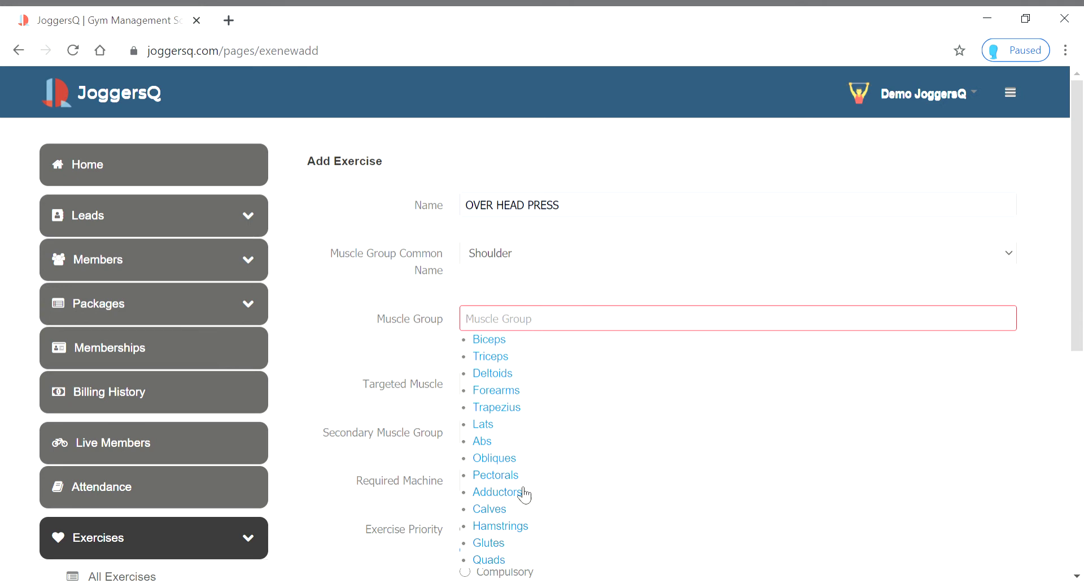
Set the muscle group to Deltoids and the targeted muscle to Mid Deltoid
left_click(493, 373)
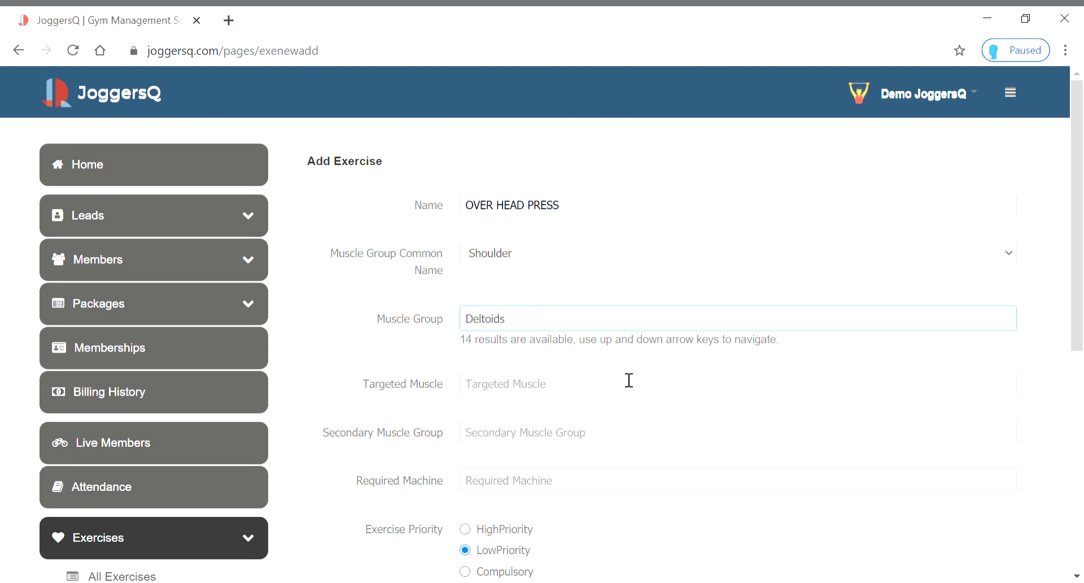
scroll(629, 380, "down", 3)
left_click(563, 220)
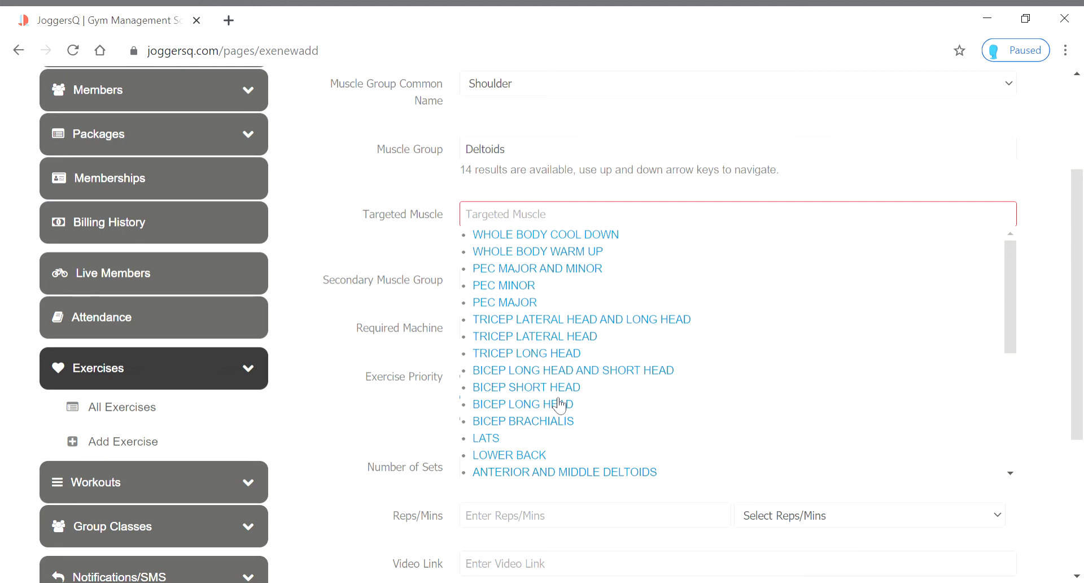
type("a")
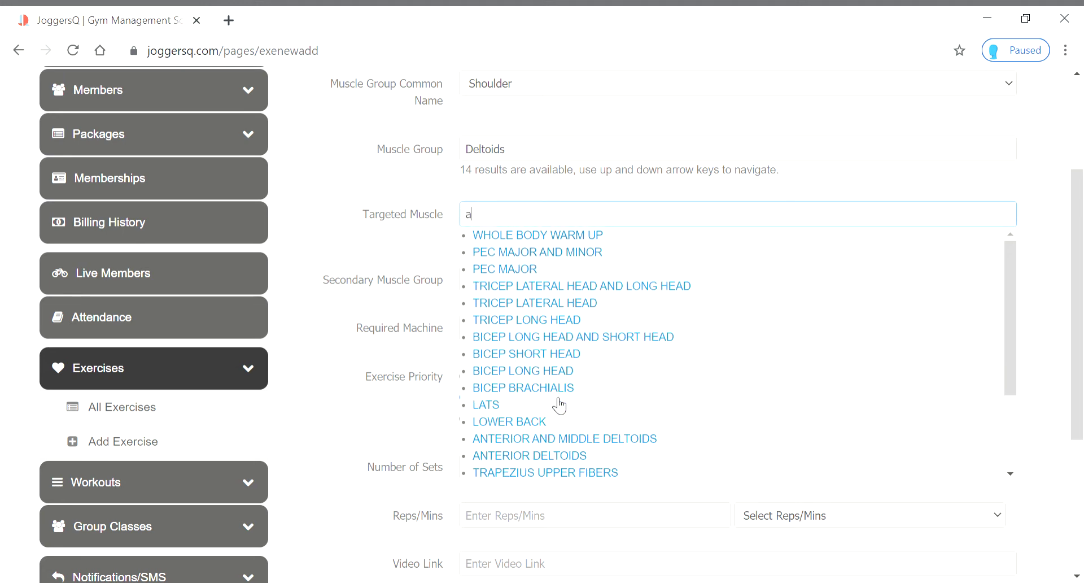
key("BackSpace")
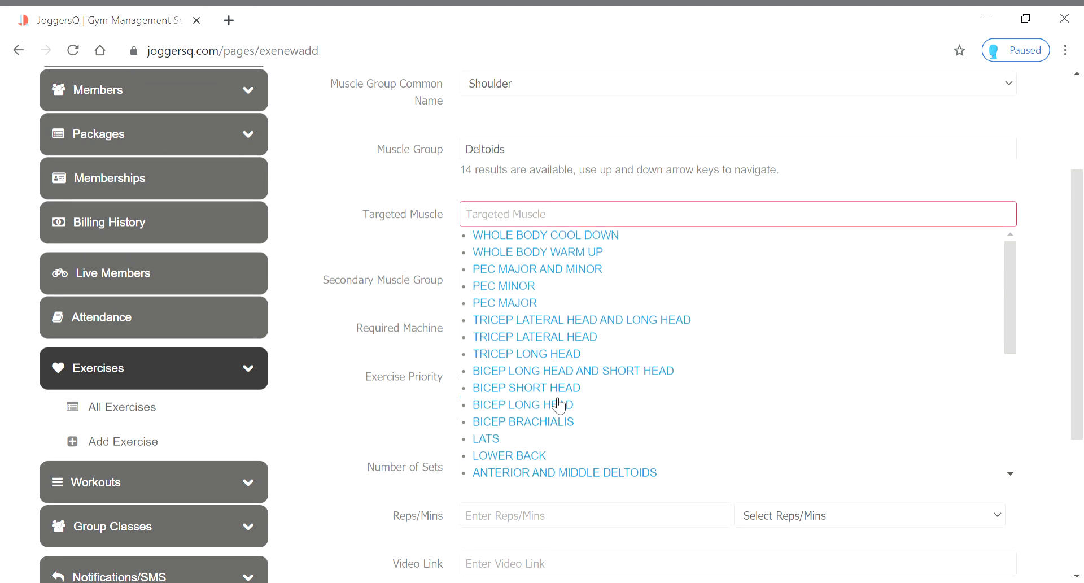
type("mi")
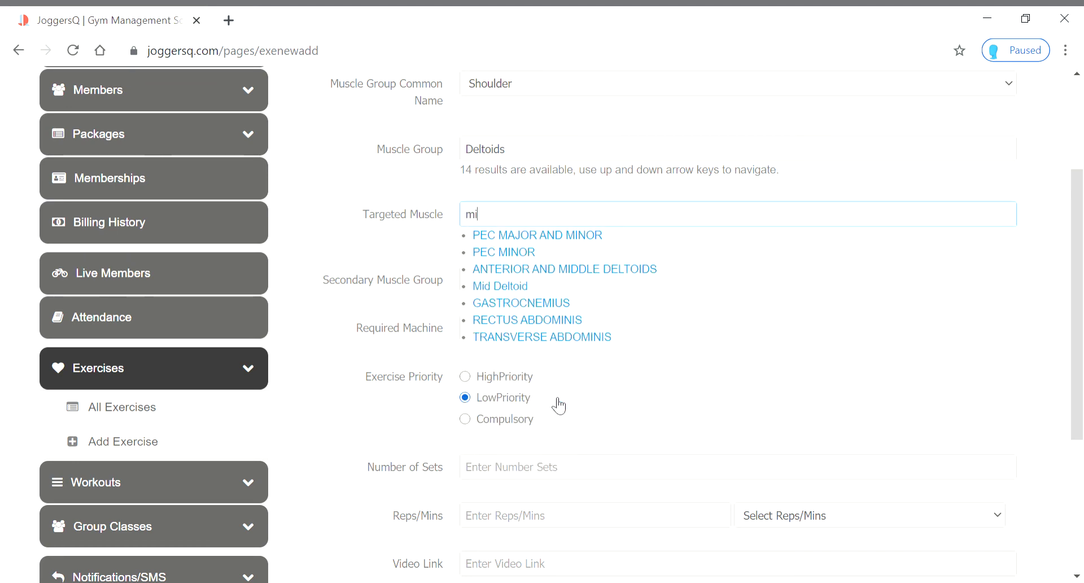
left_click(501, 287)
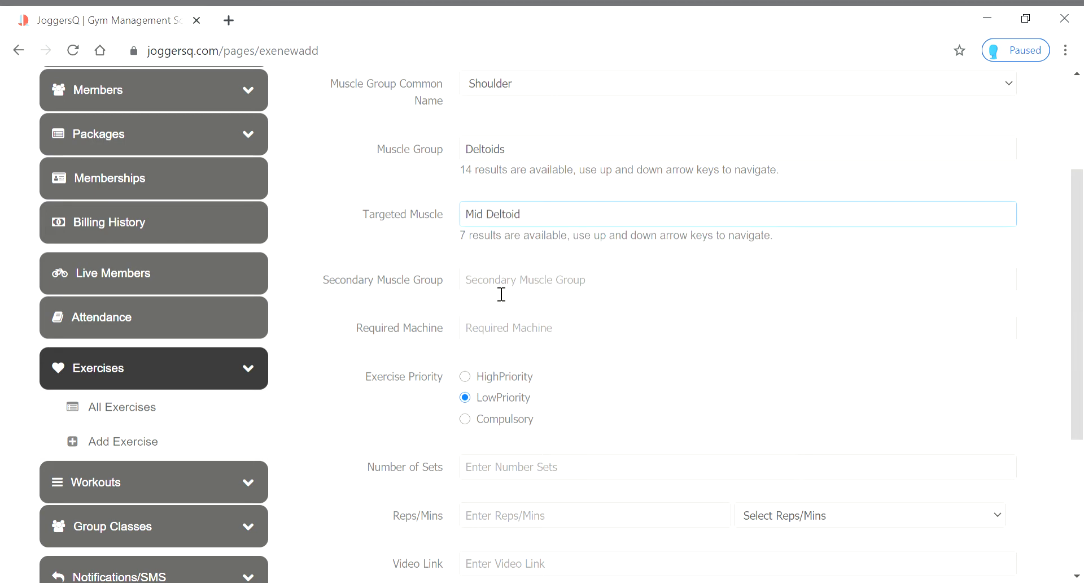
Enter Triceps as the secondary muscle group
left_click(500, 285)
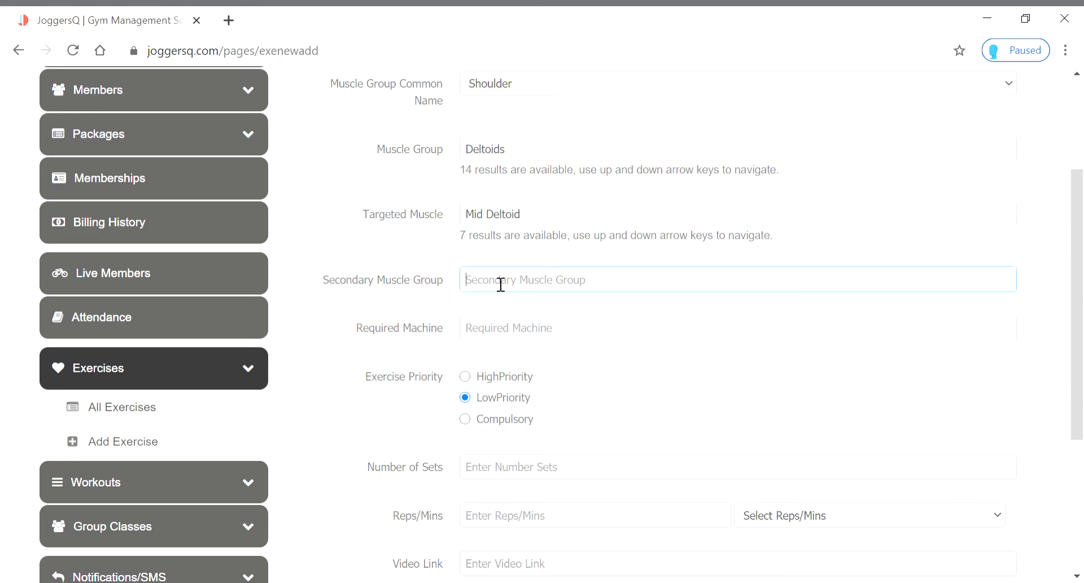
type("Triceps")
Require the FLAT BENCH AND DUMBBELLS (M/C-14) machine and set priority to HighPriority
left_click(532, 336)
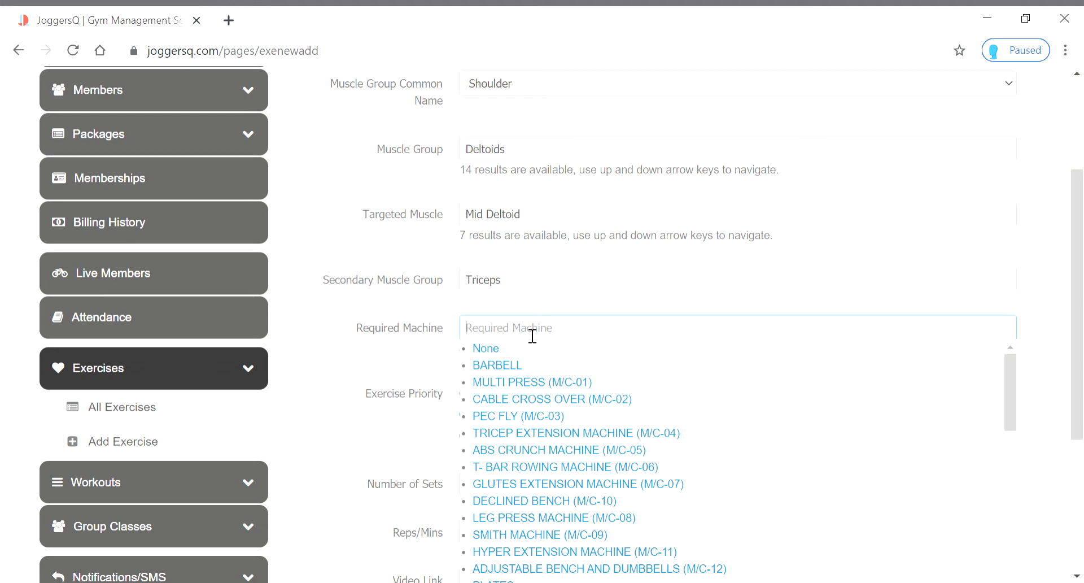
type("dum")
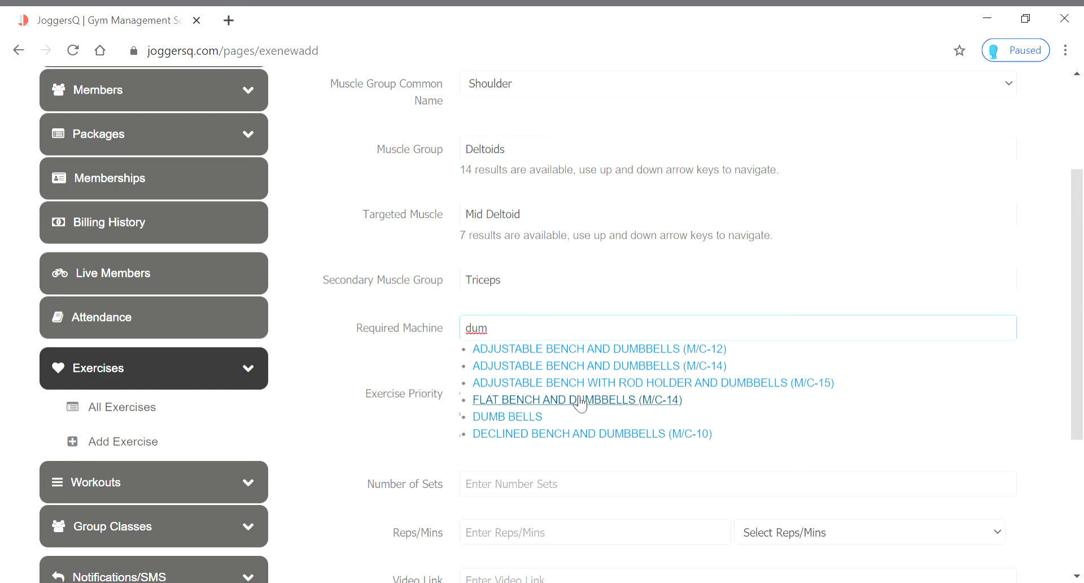
left_click(581, 403)
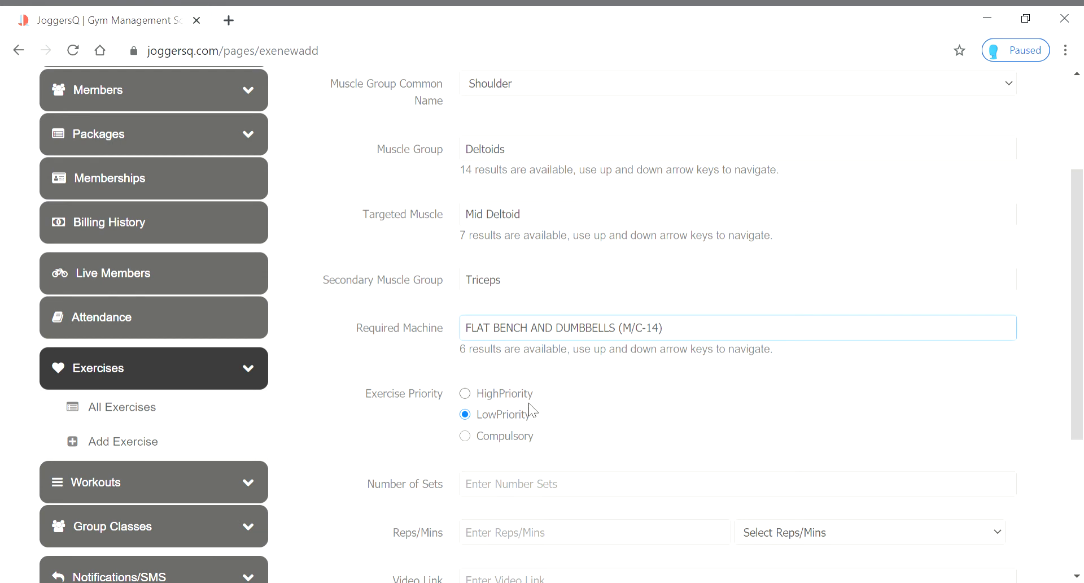
left_click(473, 402)
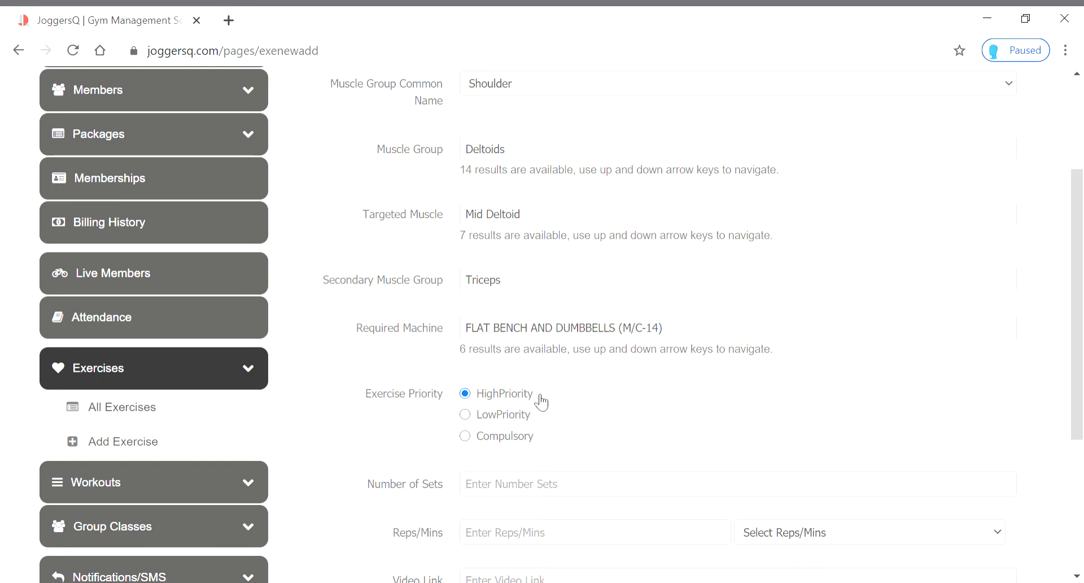
Enter 3 as the number of sets and 15 as the reps count
scroll(540, 401, "down", 4)
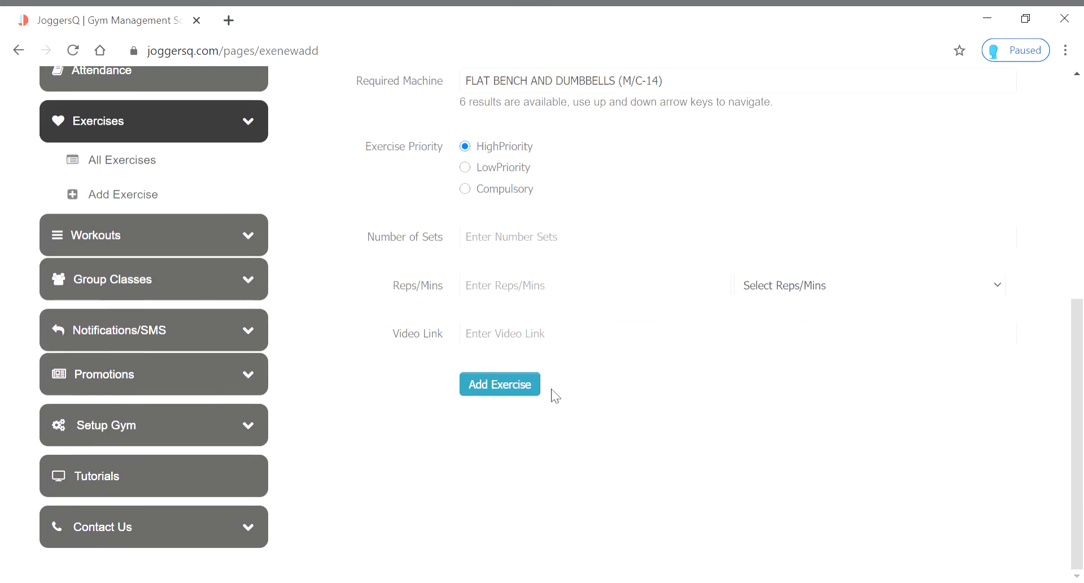
left_click(519, 246)
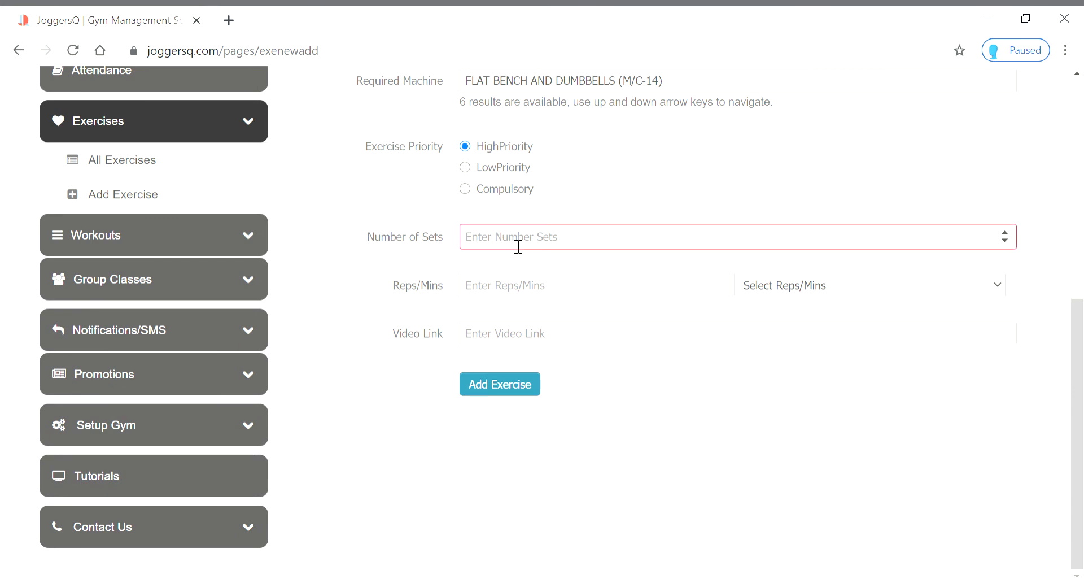
type("3")
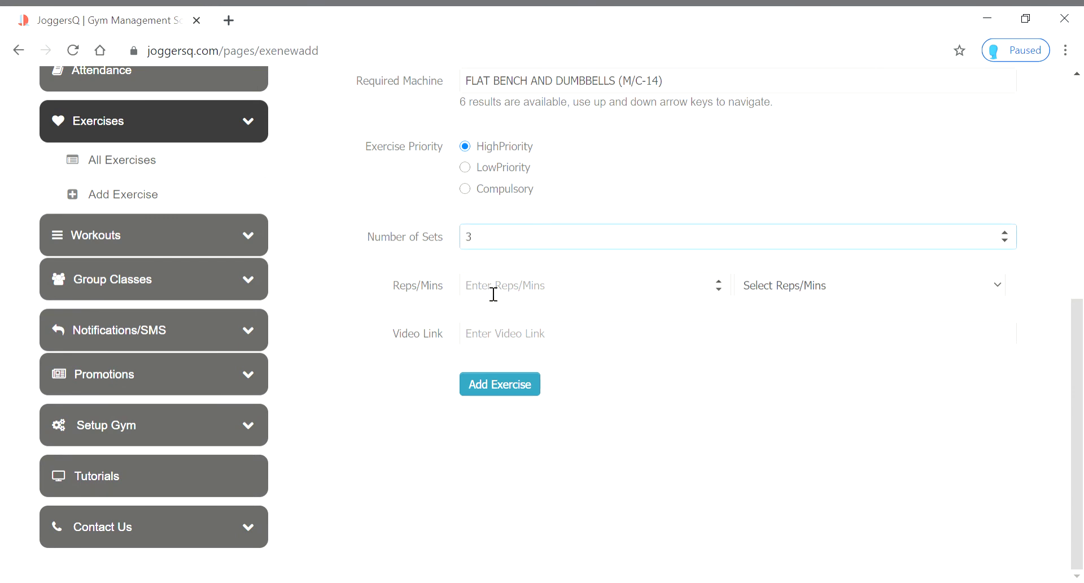
left_click(520, 341)
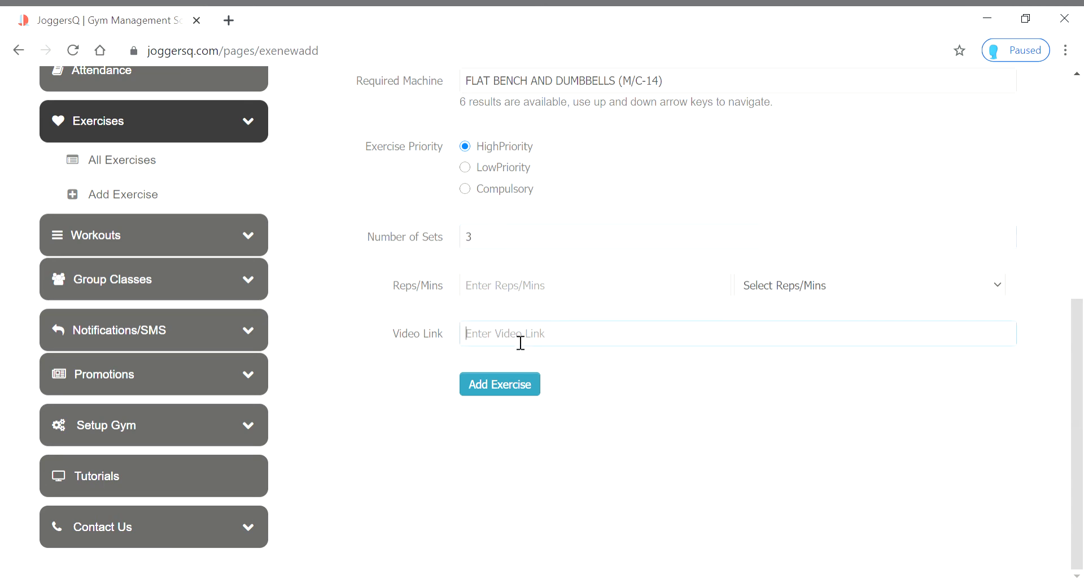
left_click(538, 293)
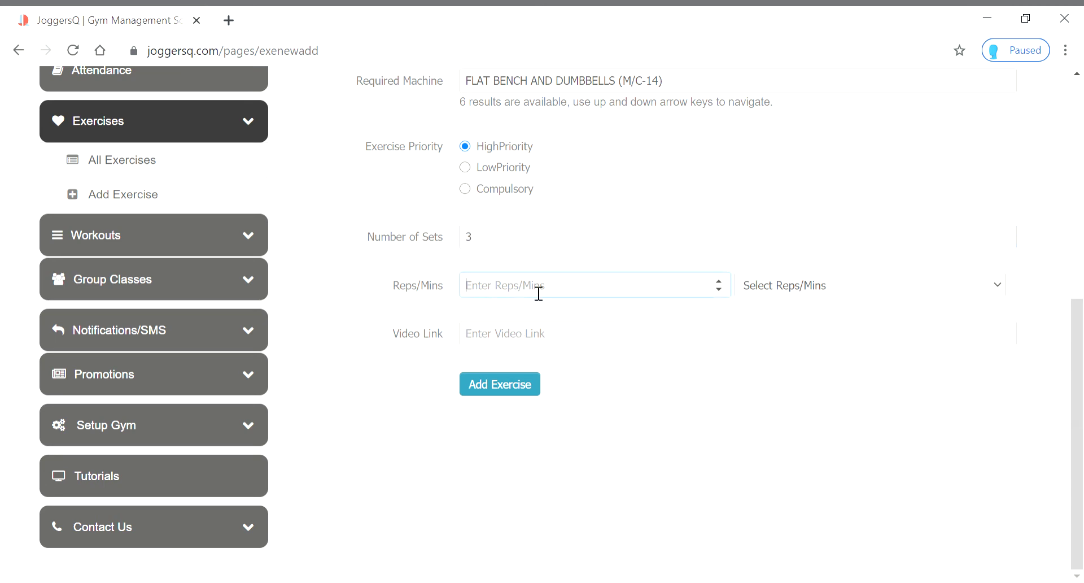
type("15")
left_click(1010, 288)
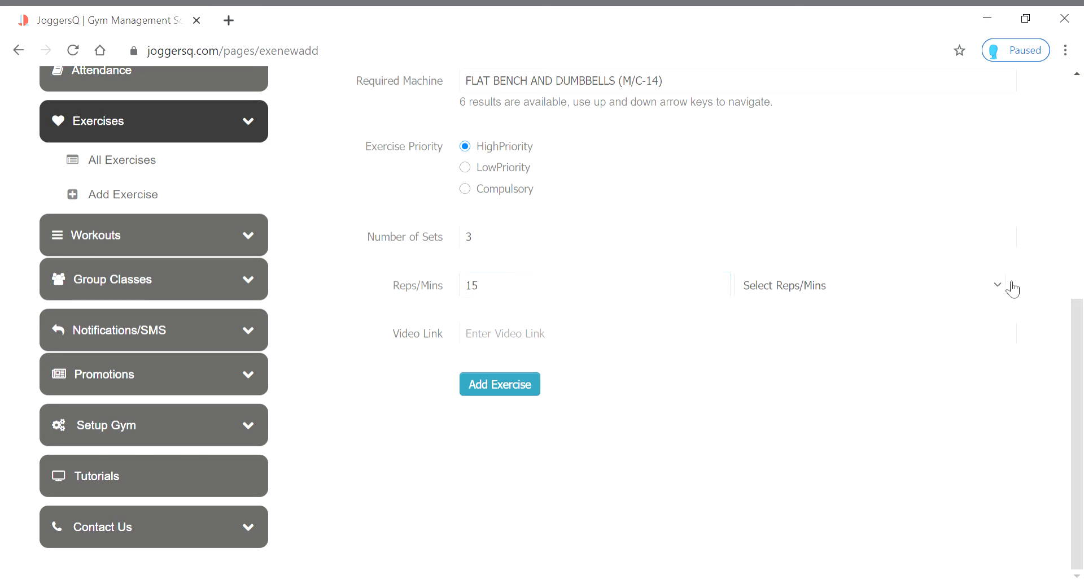
Set the count unit to Reps and paste the exercise's video link
left_click(773, 326)
left_click(788, 293)
left_click(771, 336)
left_click(808, 289)
left_click(769, 327)
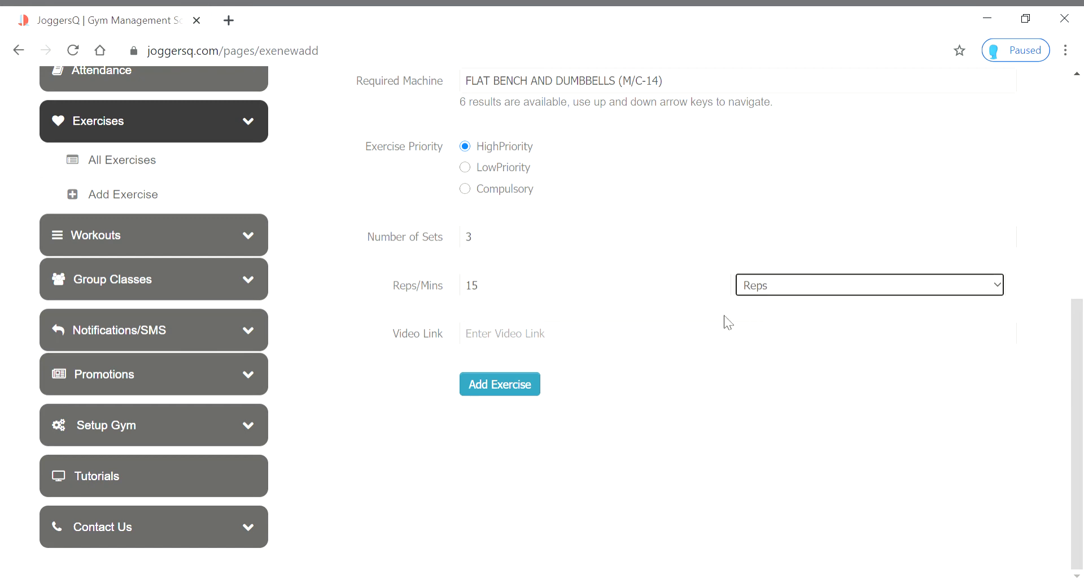
left_click(585, 337)
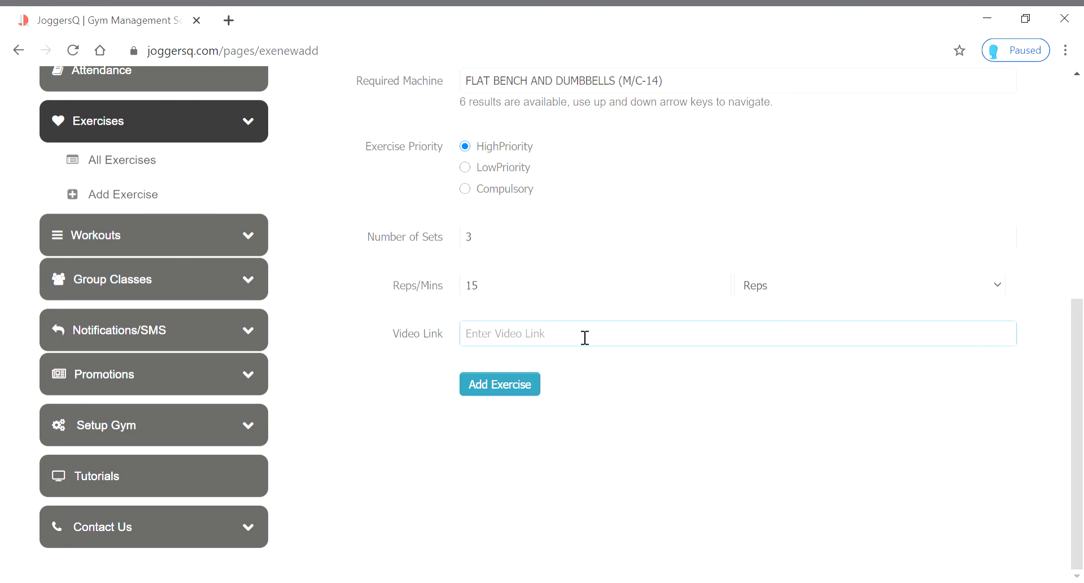
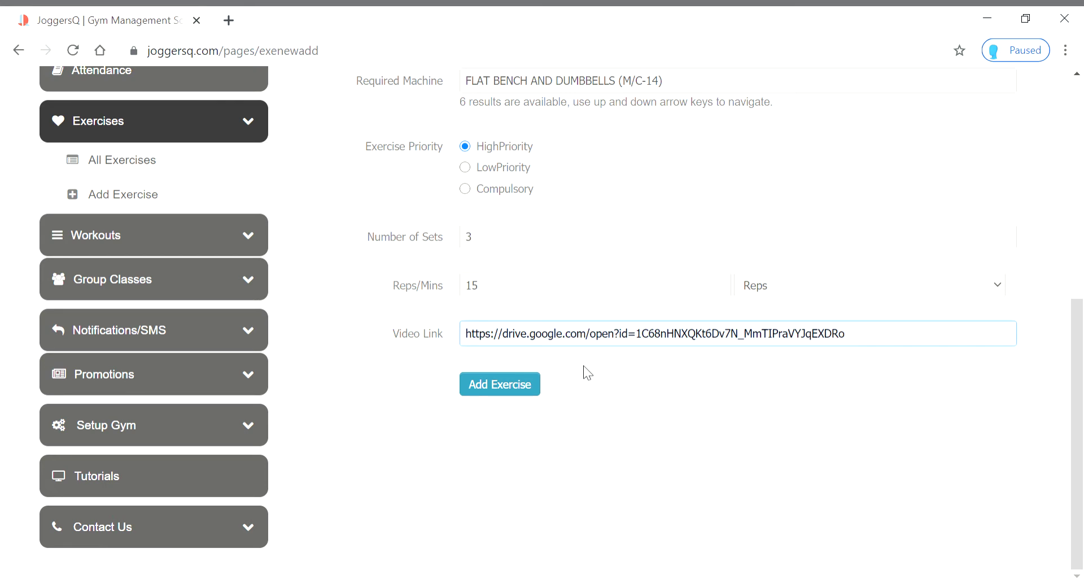
Save the new OVER HEAD PRESS exercise
left_click(529, 389)
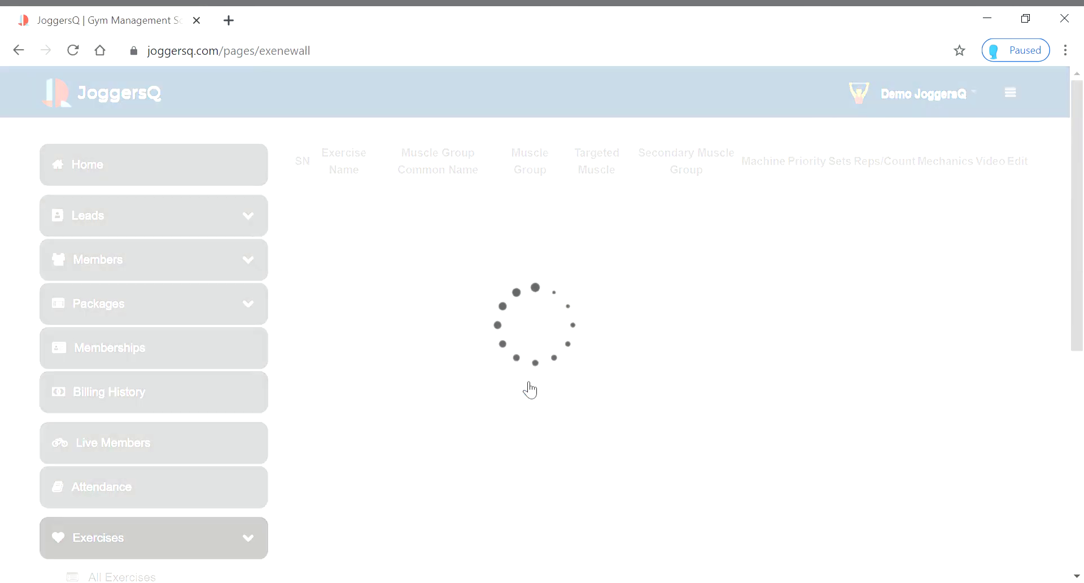
scroll(546, 331, "down", 1)
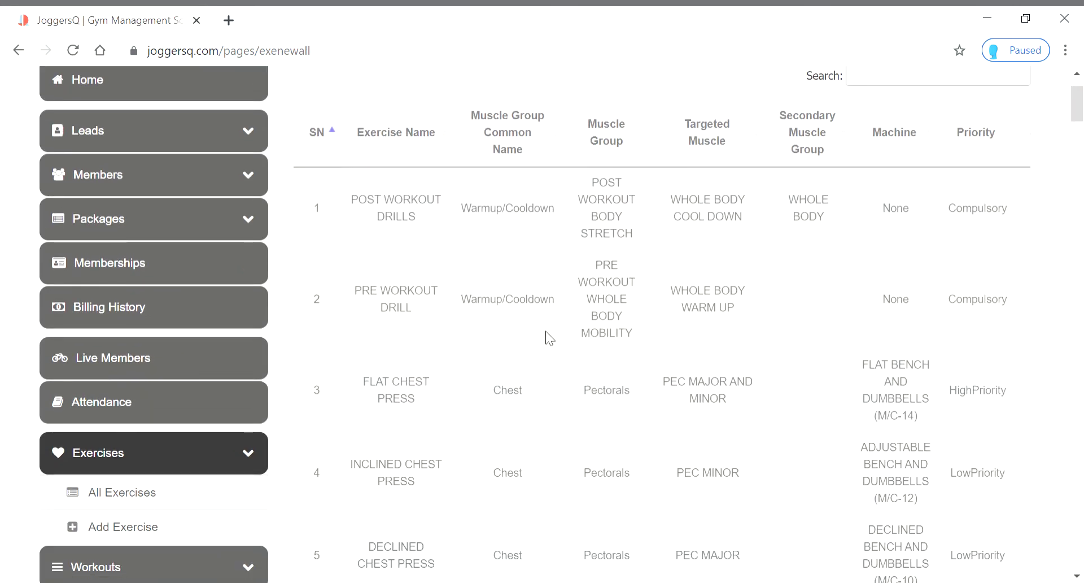
scroll(565, 330, "down", 3)
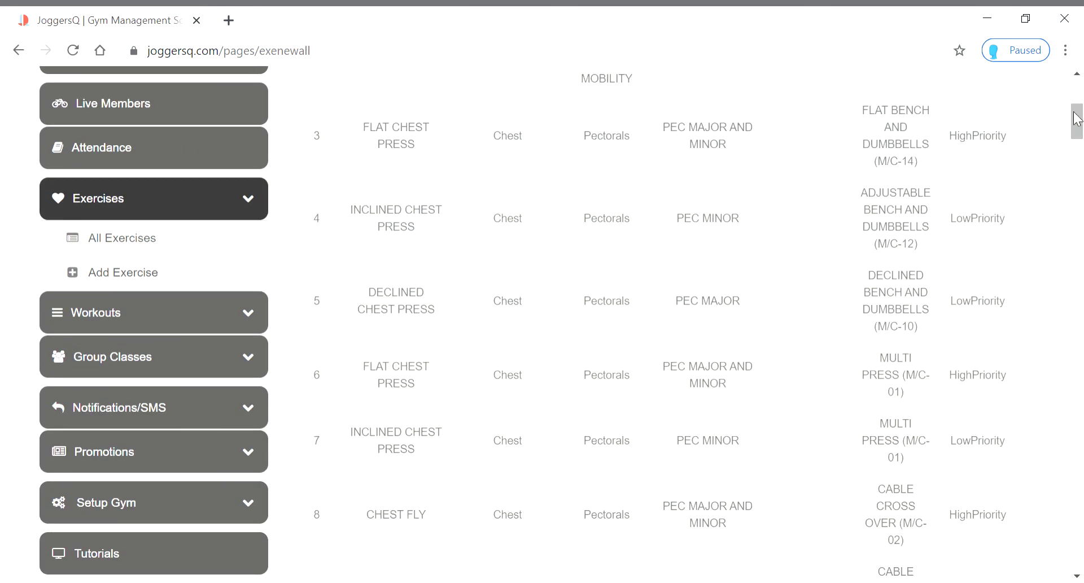
Preview row 111's video, which reports drive.google.com refused to connect
left_click_drag(1076, 119, 1076, 549)
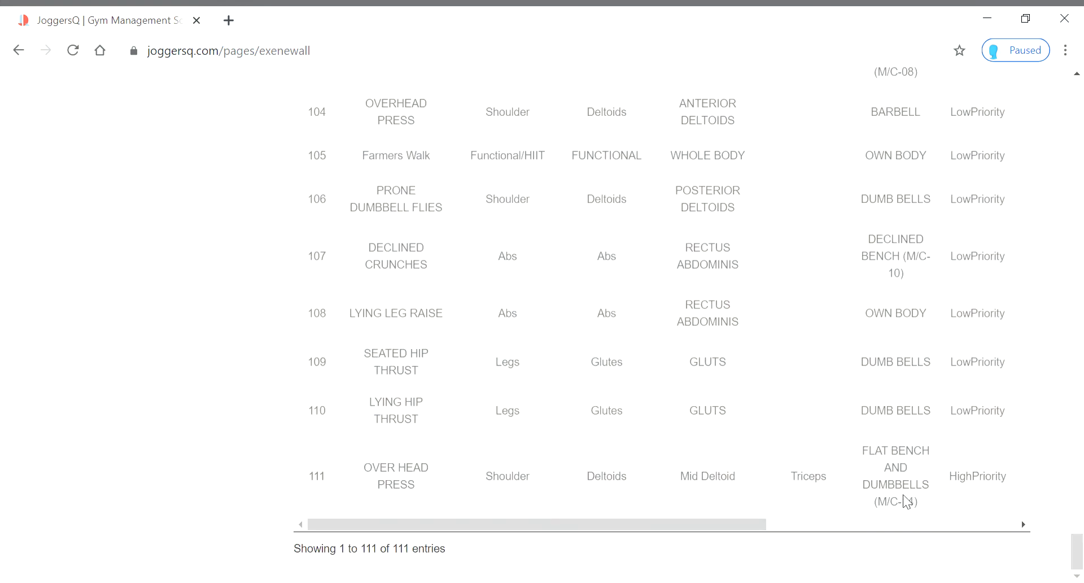
left_click_drag(724, 526, 1030, 517)
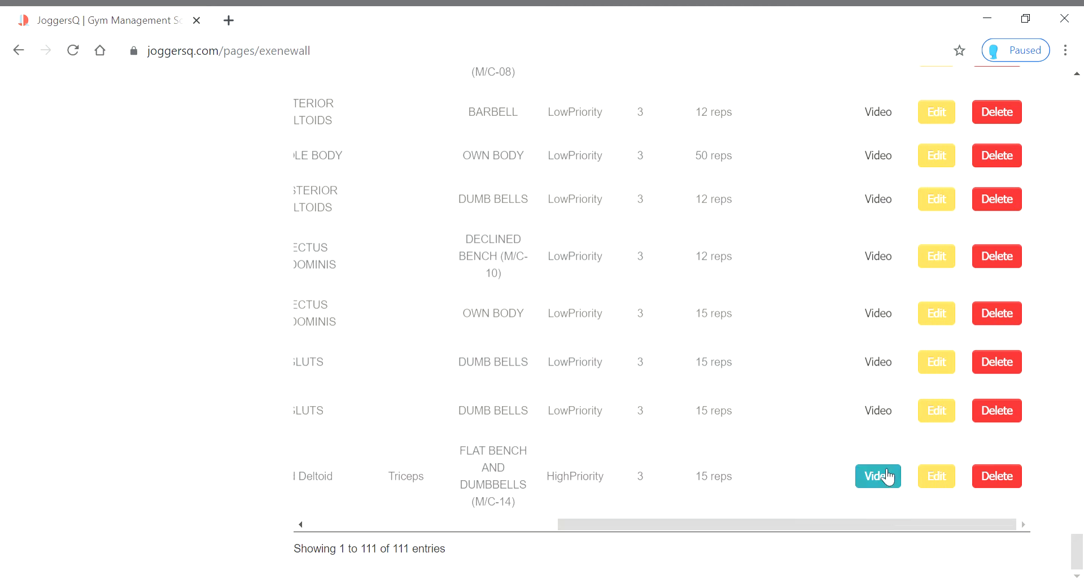
left_click(881, 477)
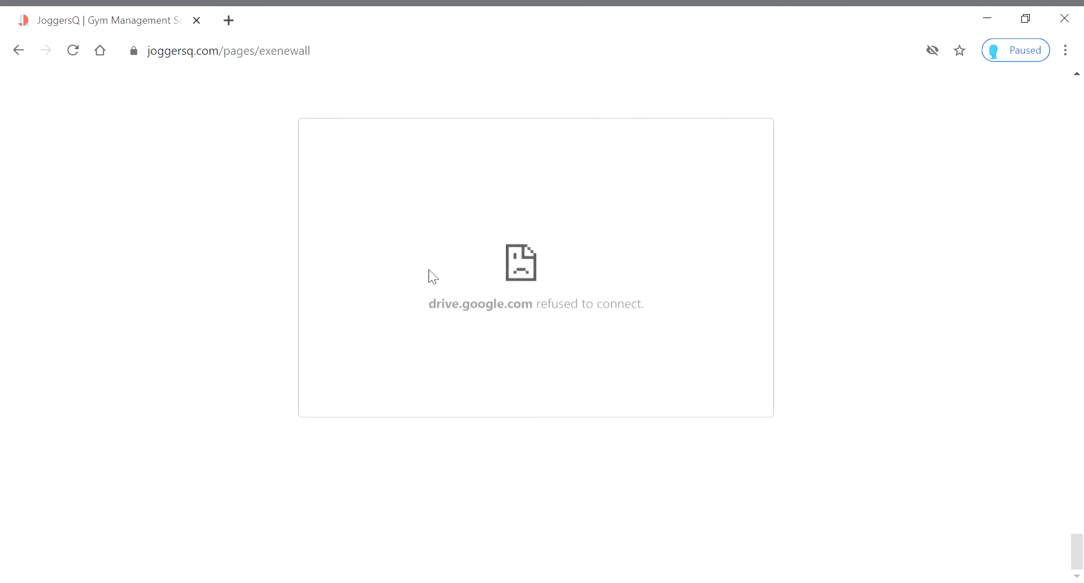
left_click(608, 459)
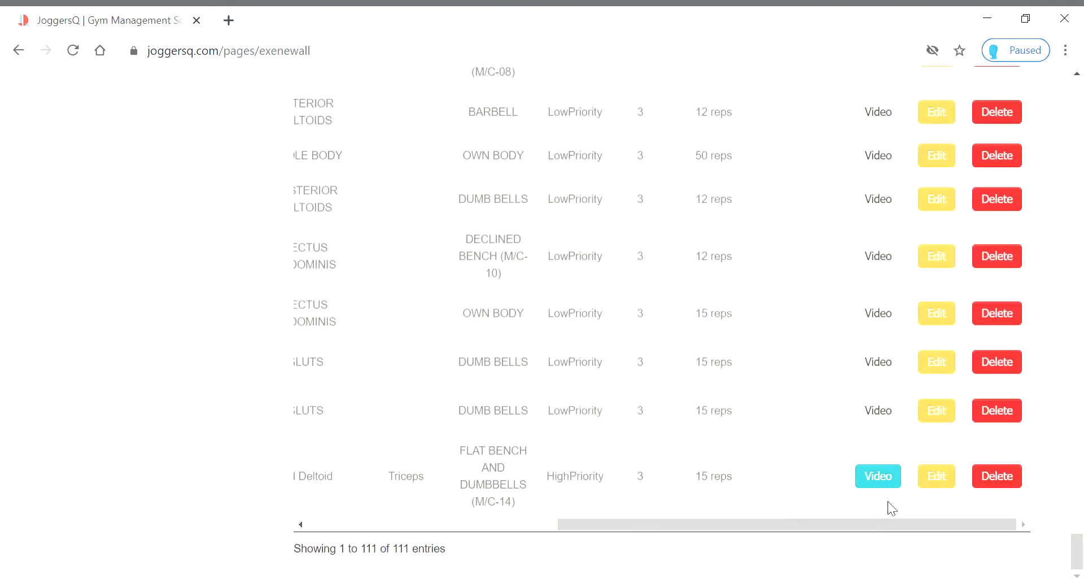
left_click(937, 476)
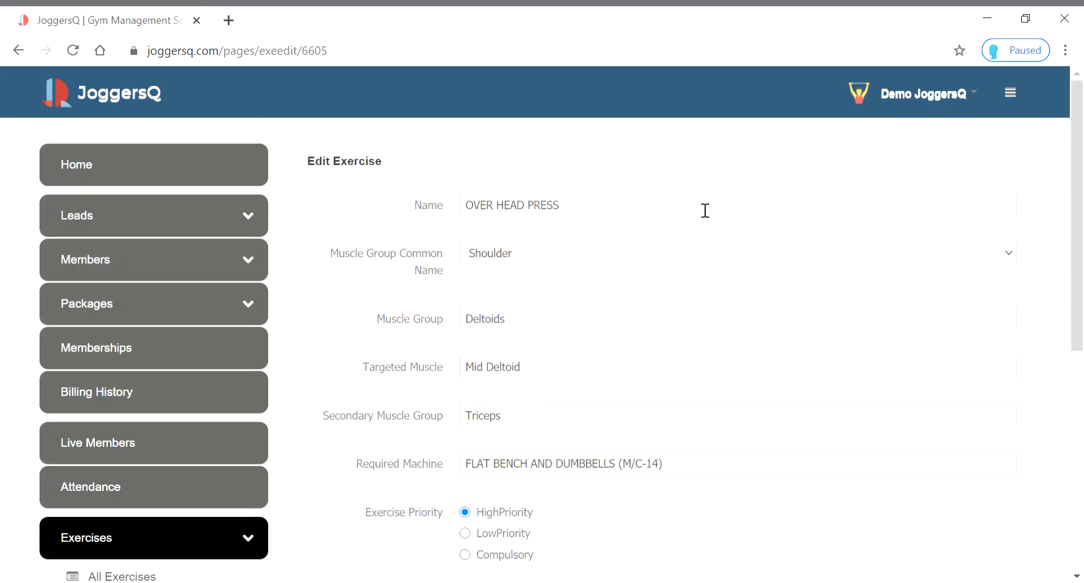
scroll(620, 354, "down", 7)
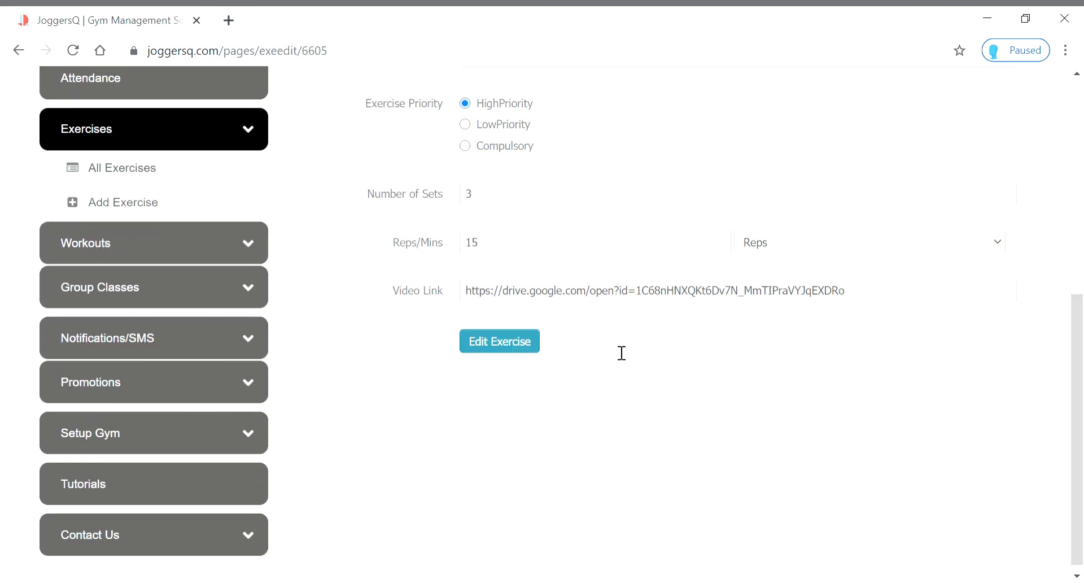
left_click(972, 283)
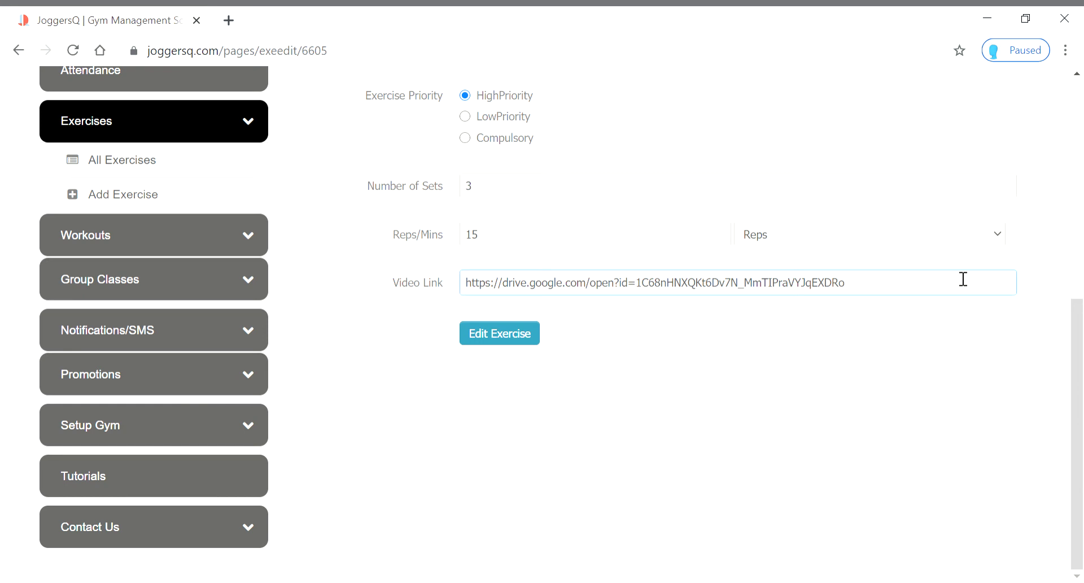
key("BackSpace")
key("BackSpace")
key("BackSpace")
key("BackSpace")
key("BackSpace")
key("BackSpace")
key("BackSpace")
key("BackSpace")
key("BackSpace")
key("BackSpace")
key("BackSpace")
key("BackSpace")
key("BackSpace")
key("BackSpace")
key("BackSpace")
key("BackSpace")
key("BackSpace")
key("BackSpace")
key("BackSpace")
key("BackSpace")
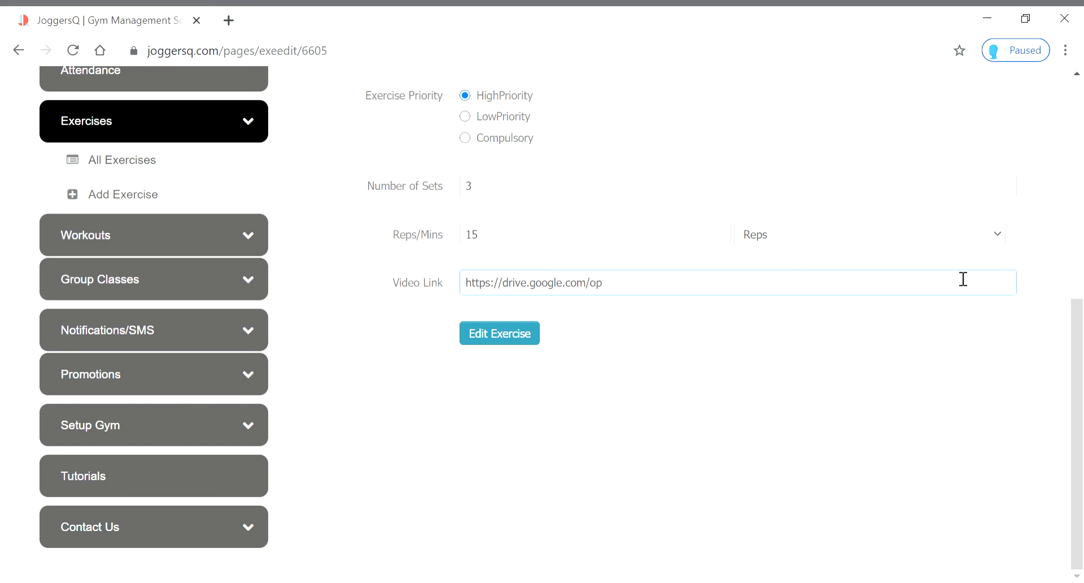
key("BackSpace")
key("BackSpace")
key("BackSpace")
key("BackSpace")
key("BackSpace")
key("BackSpace")
key("BackSpace")
key("BackSpace")
key("BackSpace")
key("BackSpace")
key("BackSpace")
key("BackSpace")
key("BackSpace")
key("BackSpace")
key("BackSpace")
key("BackSpace")
key("BackSpace")
key("BackSpace")
key("BackSpace")
key("BackSpace")
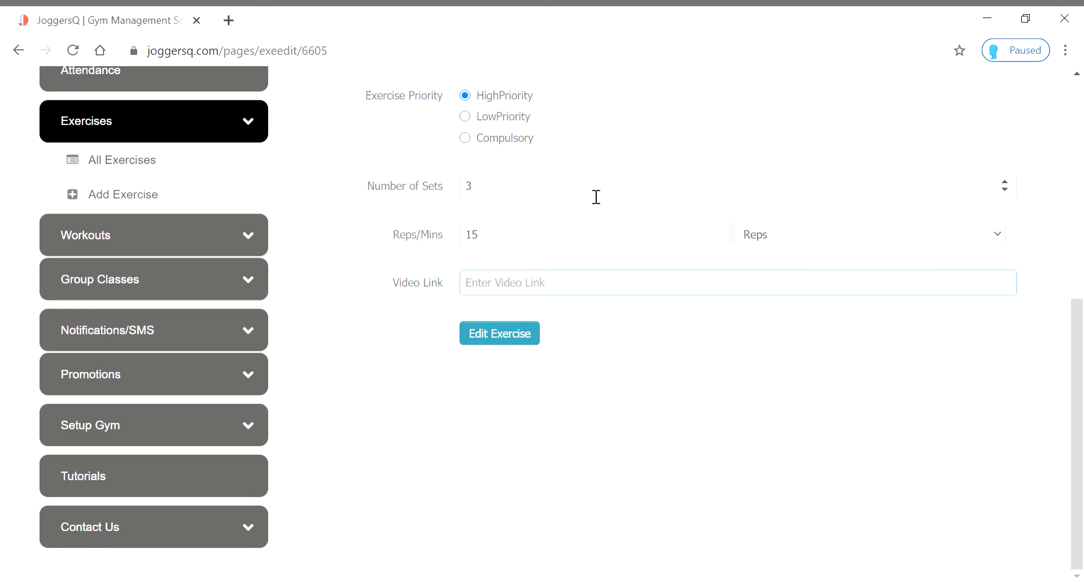
type("https://youtu.be/W0C9EqOz7WE")
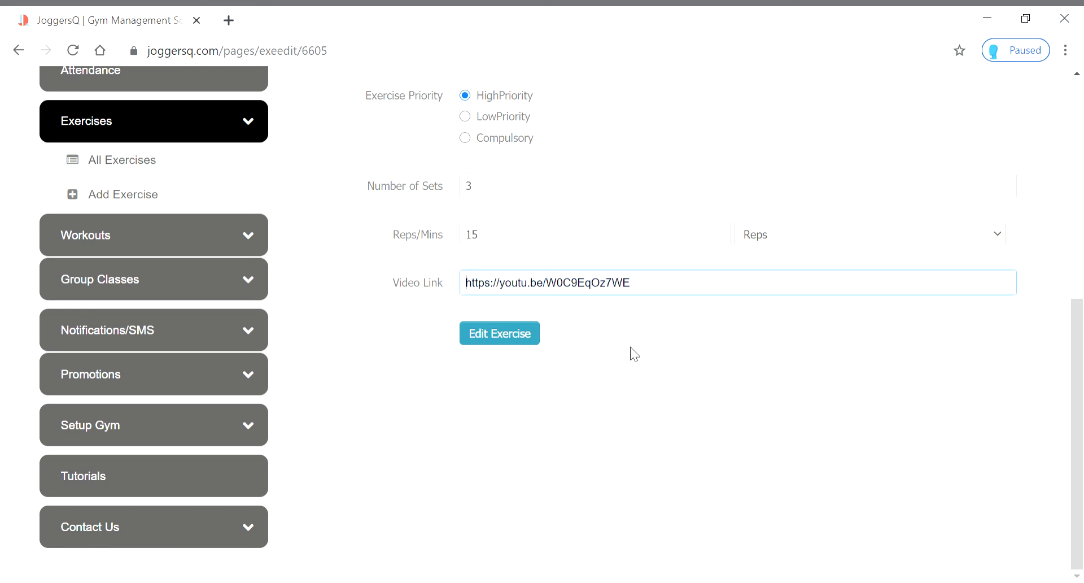
left_click(511, 338)
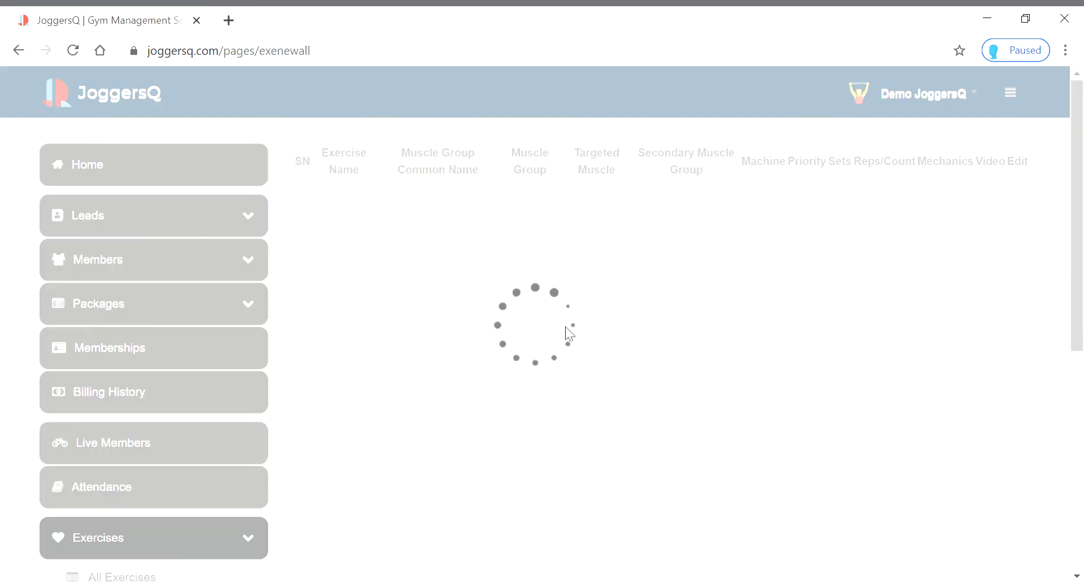
scroll(847, 317, "down", 7)
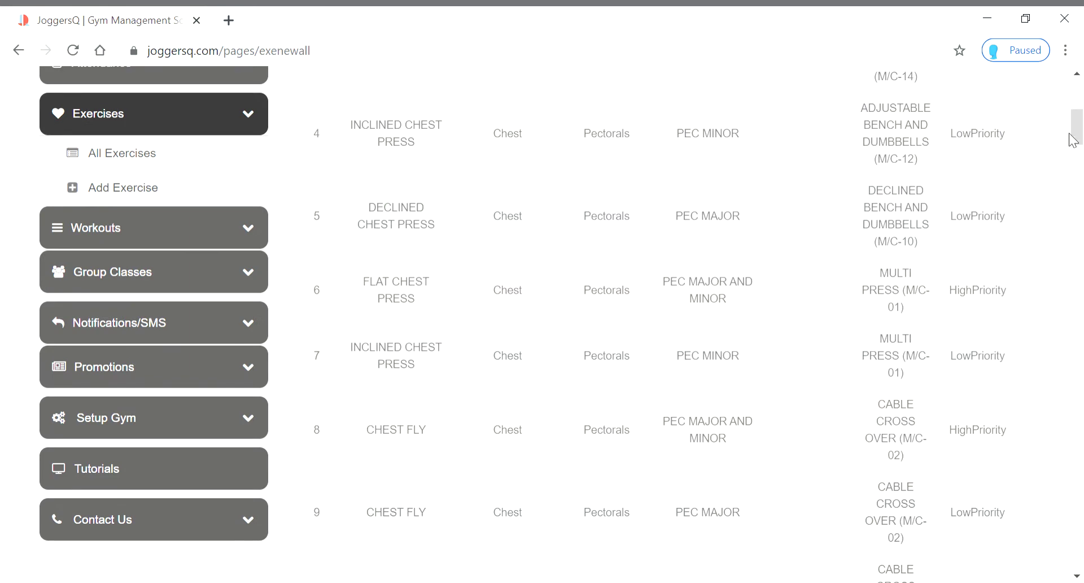
left_click_drag(1076, 135, 1076, 551)
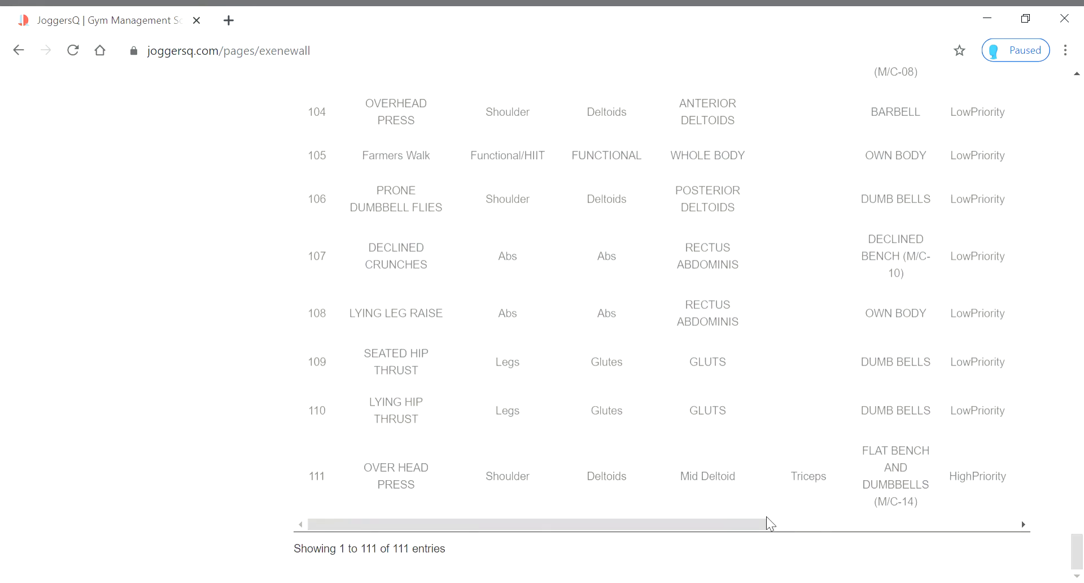
left_click_drag(752, 531, 1024, 528)
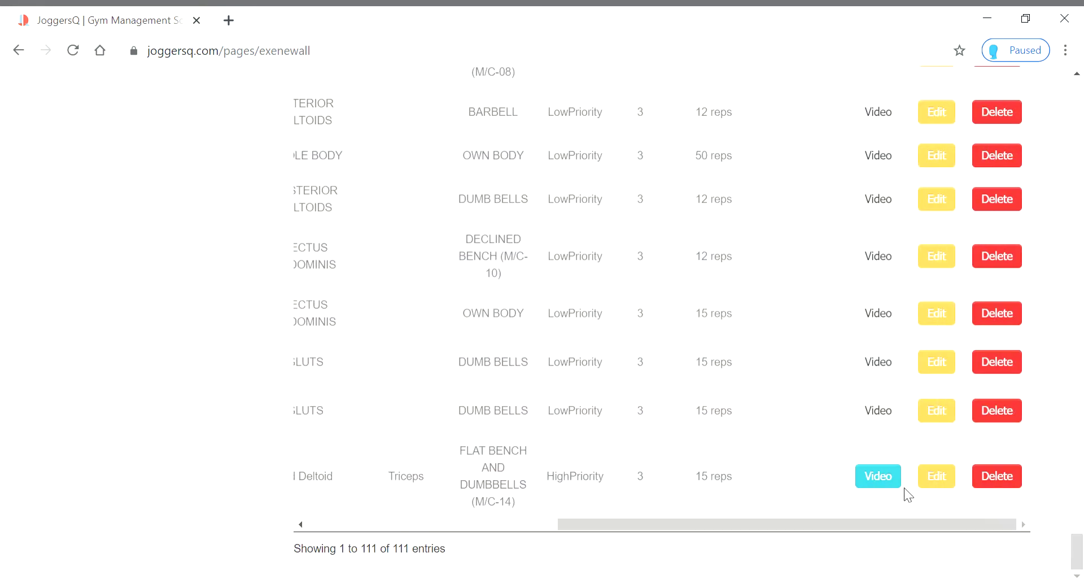
left_click(881, 489)
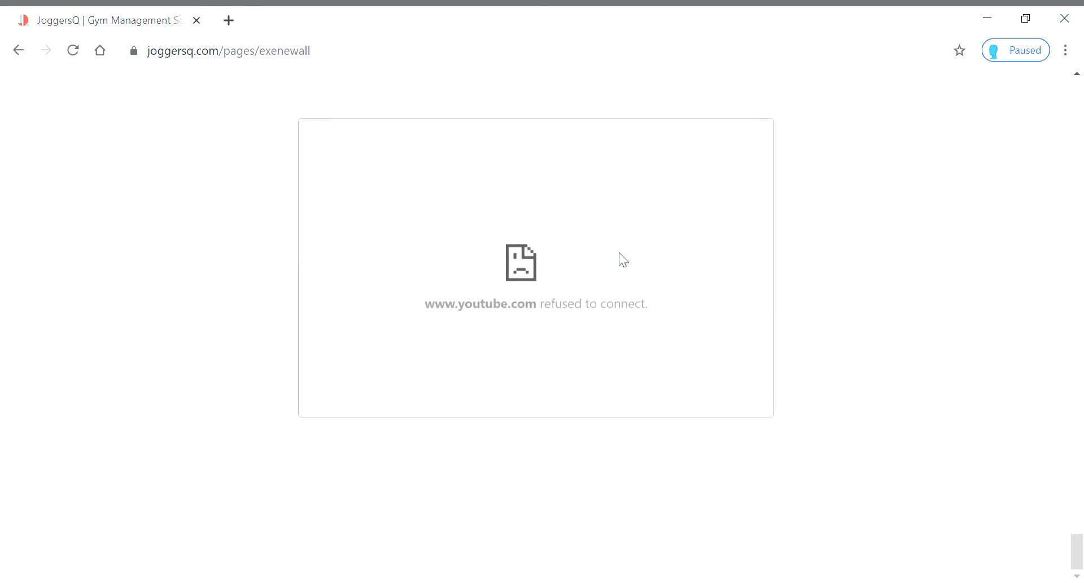
left_click(862, 289)
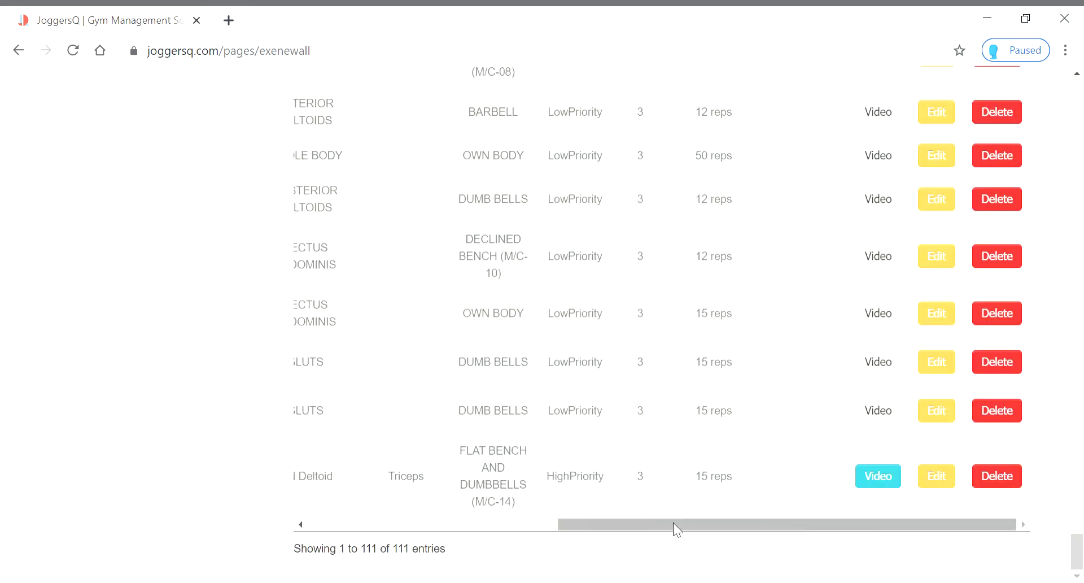
left_click(944, 476)
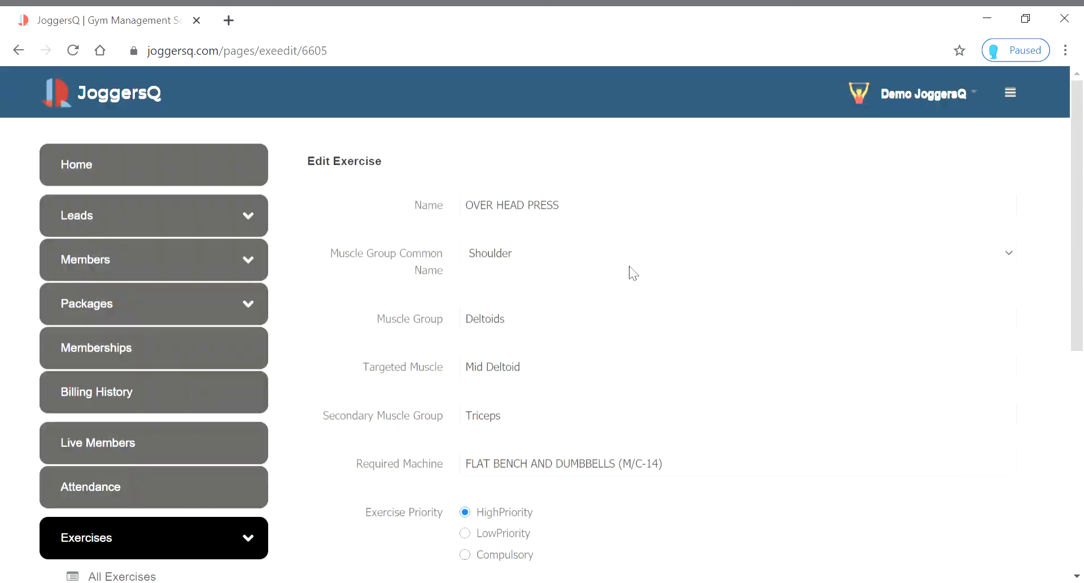
scroll(616, 339, "down", 7)
left_click(683, 298)
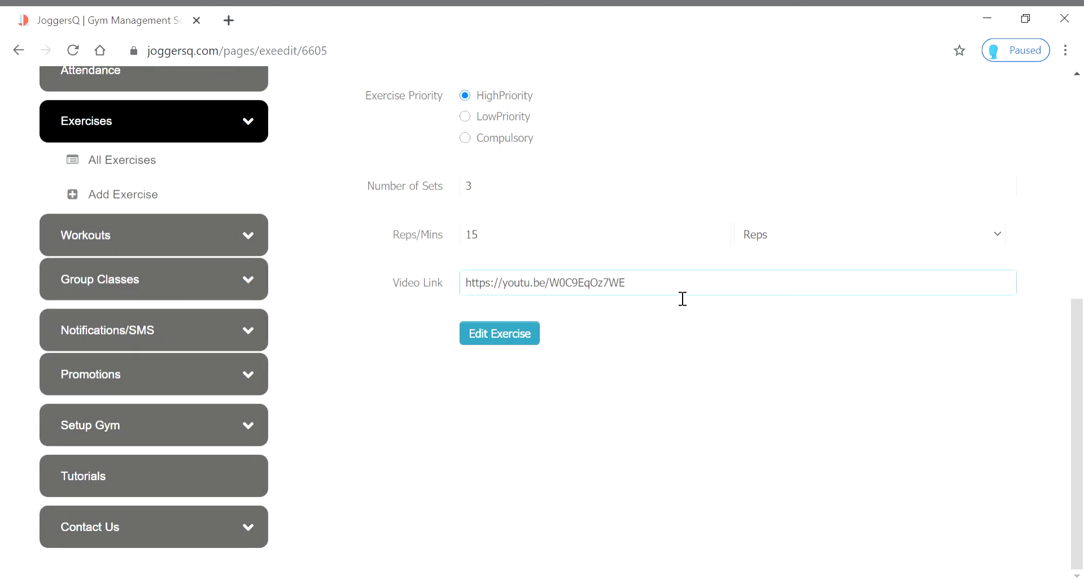
key("BackSpace")
key("BackSpace")
key("BackSpace")
key("BackSpace")
key("BackSpace")
key("BackSpace")
key("BackSpace")
key("BackSpace")
key("BackSpace")
key("BackSpace")
key("BackSpace")
key("BackSpace")
key("BackSpace")
key("BackSpace")
key("BackSpace")
key("BackSpace")
key("BackSpace")
key("BackSpace")
key("BackSpace")
key("BackSpace")
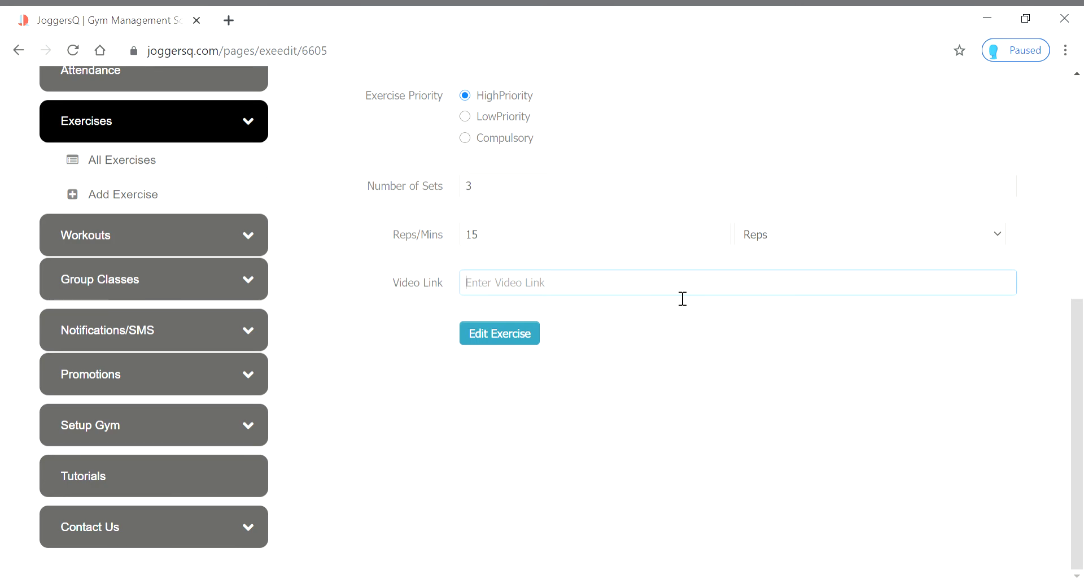
type("https://www.youtube.com/watch?v=CeeOm5Wai9")
key("ctrl+a")
type("https://www.youtube.com/watch?v=O1R0fEDUymY")
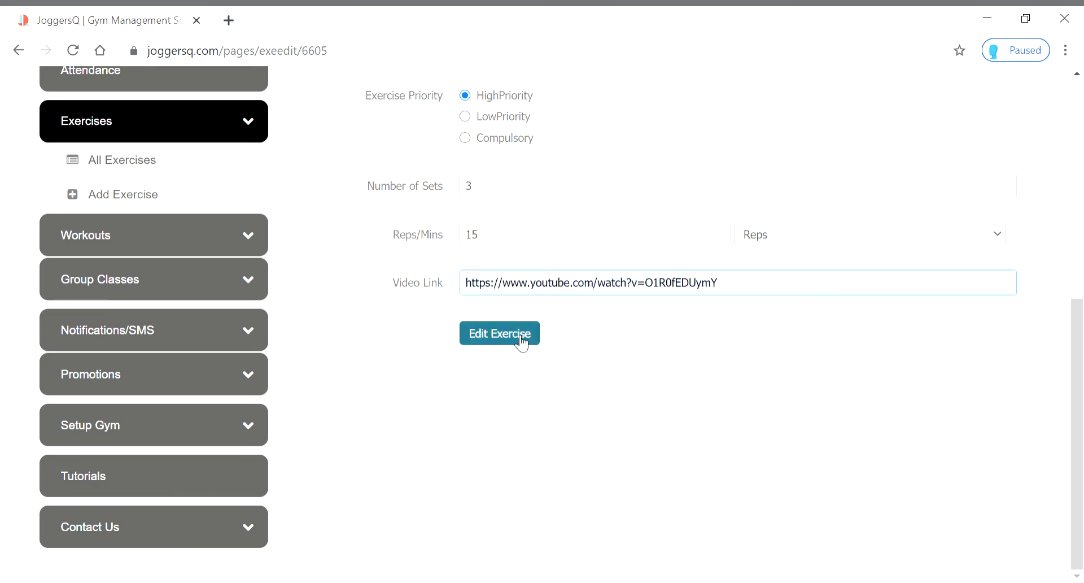
left_click(520, 339)
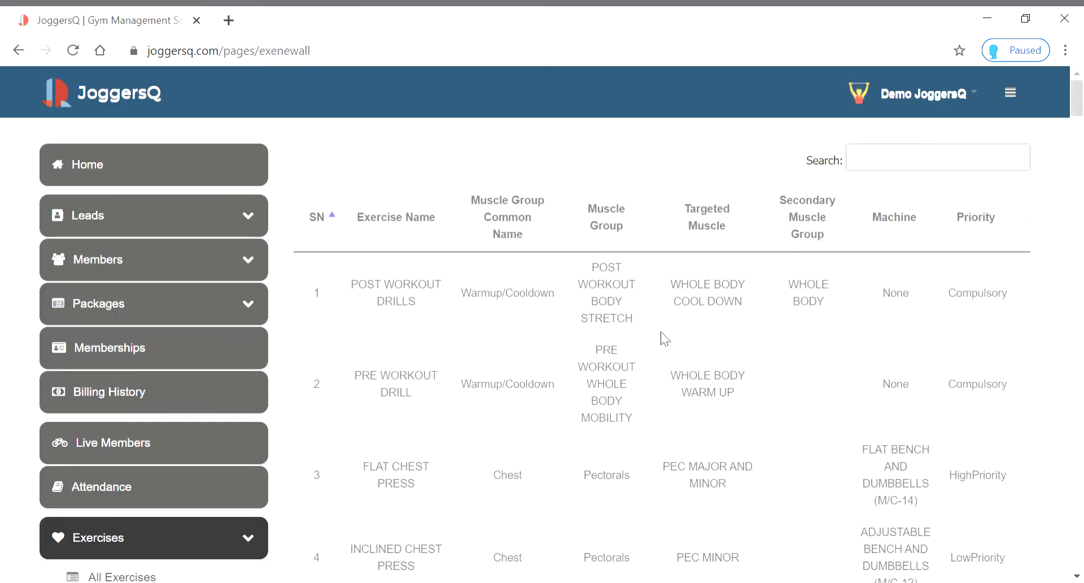
Preview row 111's video again and play the embedded 'Post workout' YouTube video
scroll(859, 420, "down", 2)
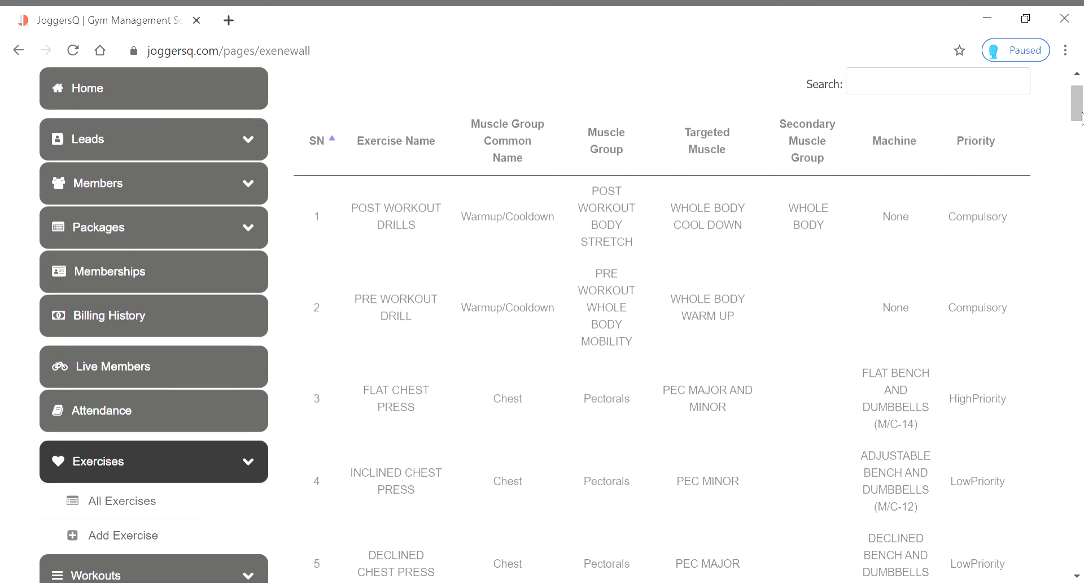
left_click_drag(1082, 119, 1080, 552)
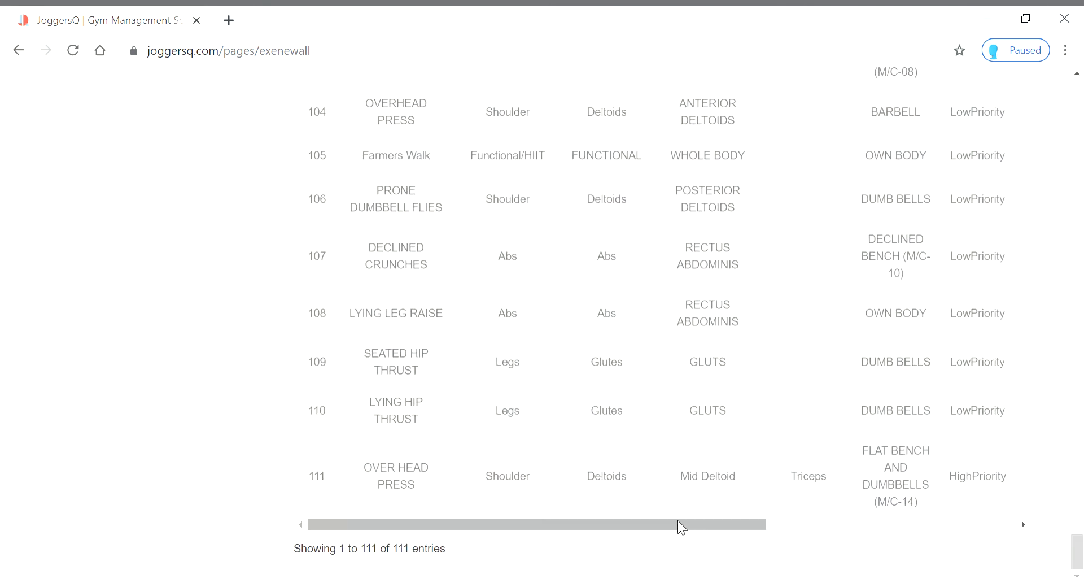
left_click_drag(682, 526, 1046, 516)
left_click(890, 481)
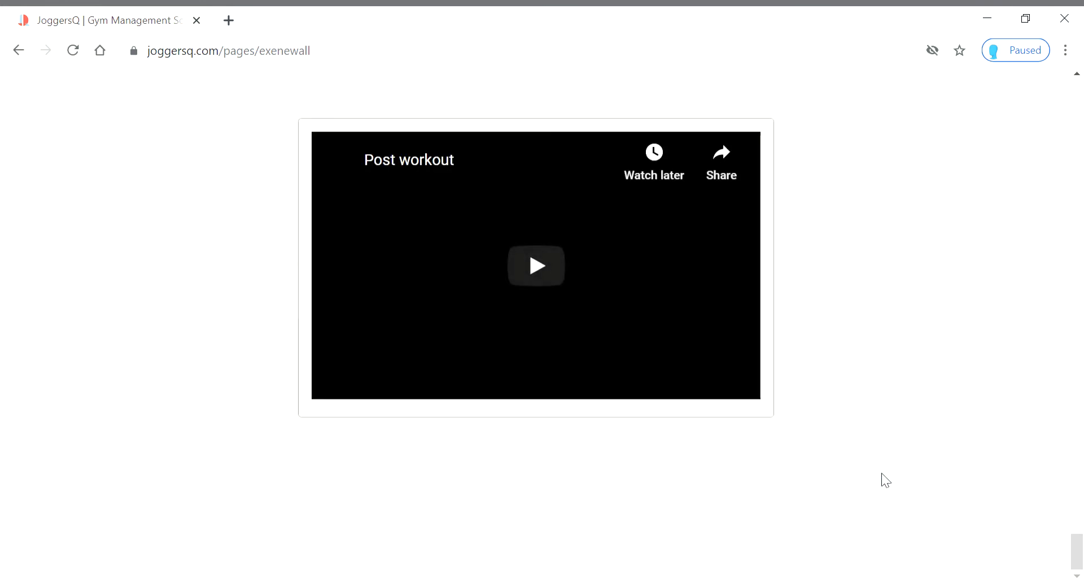
left_click(544, 266)
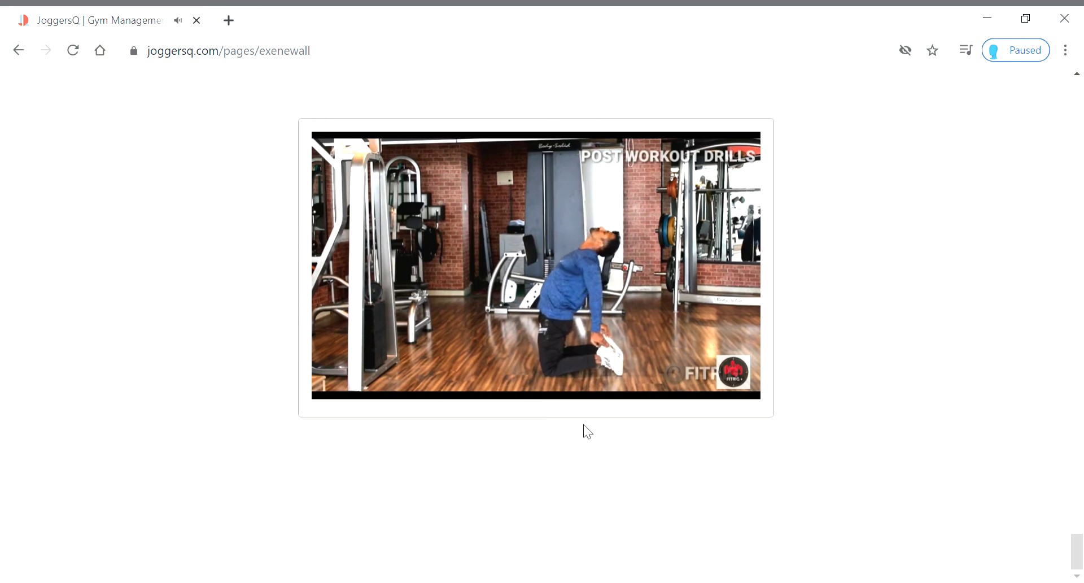
mouse_move(584, 362)
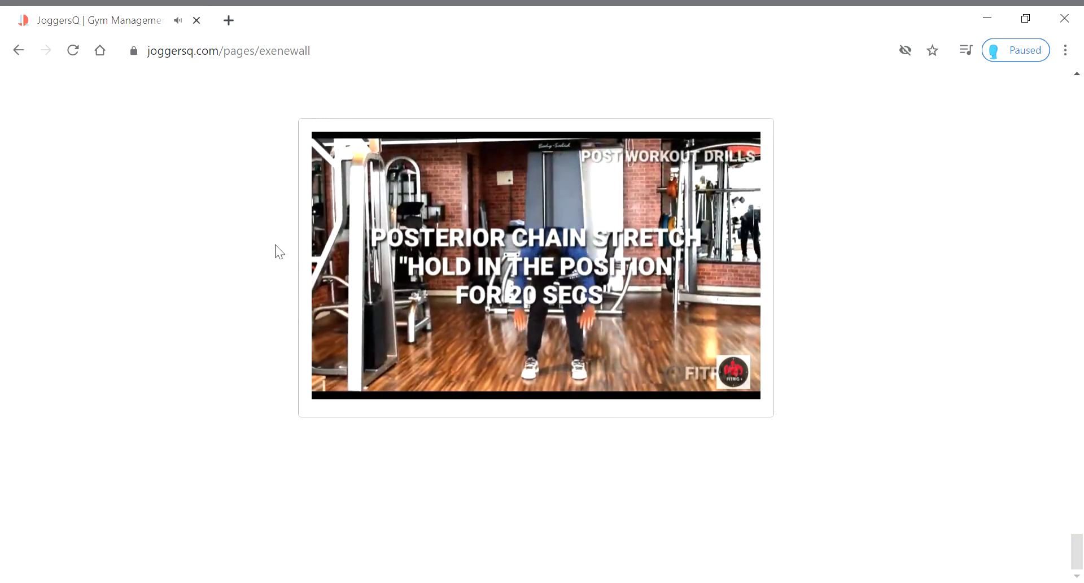
mouse_move(483, 289)
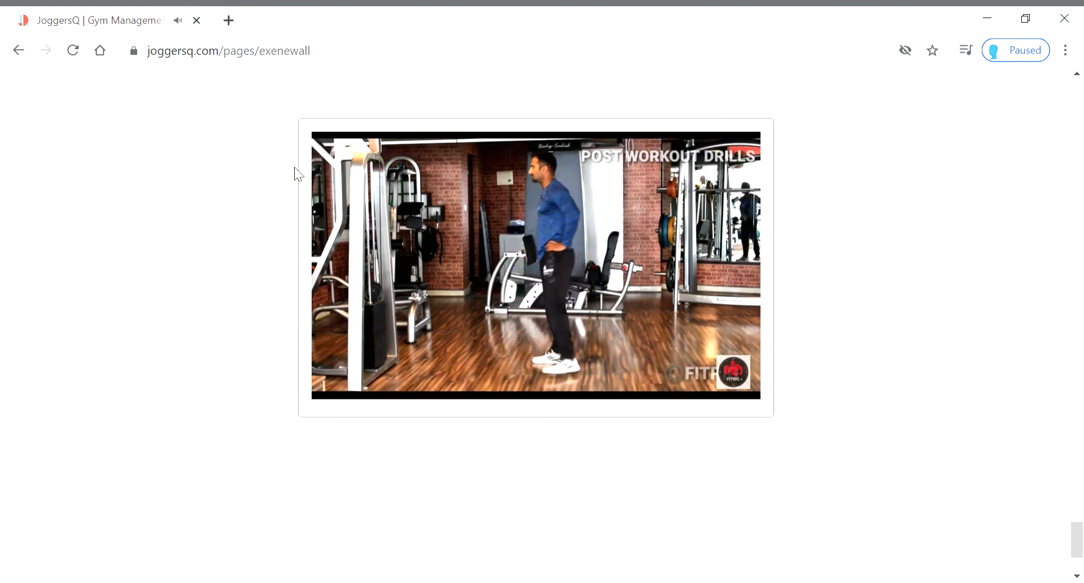
left_click(128, 213)
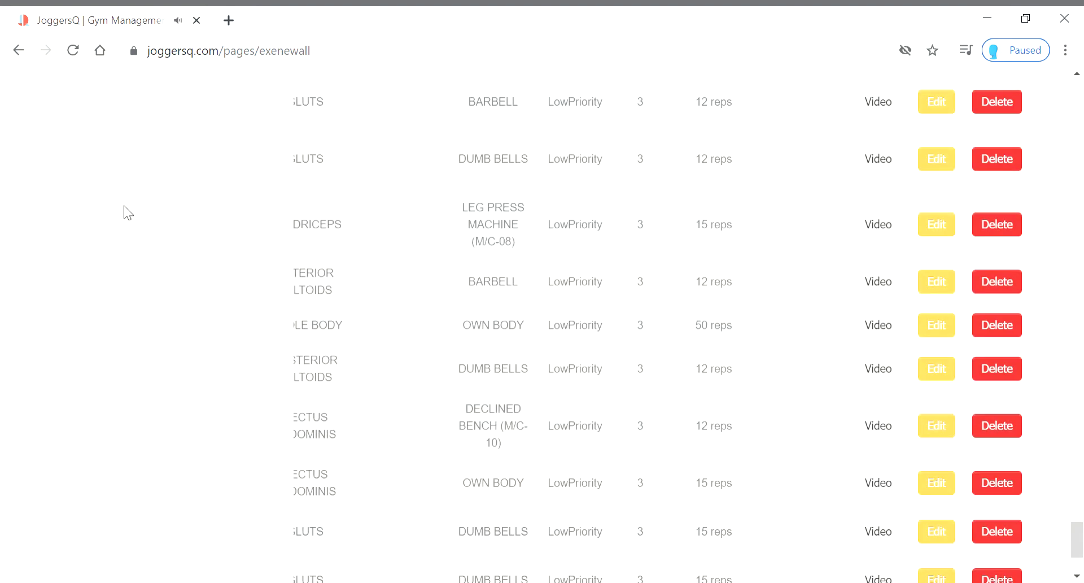
scroll(511, 295, "down", 3)
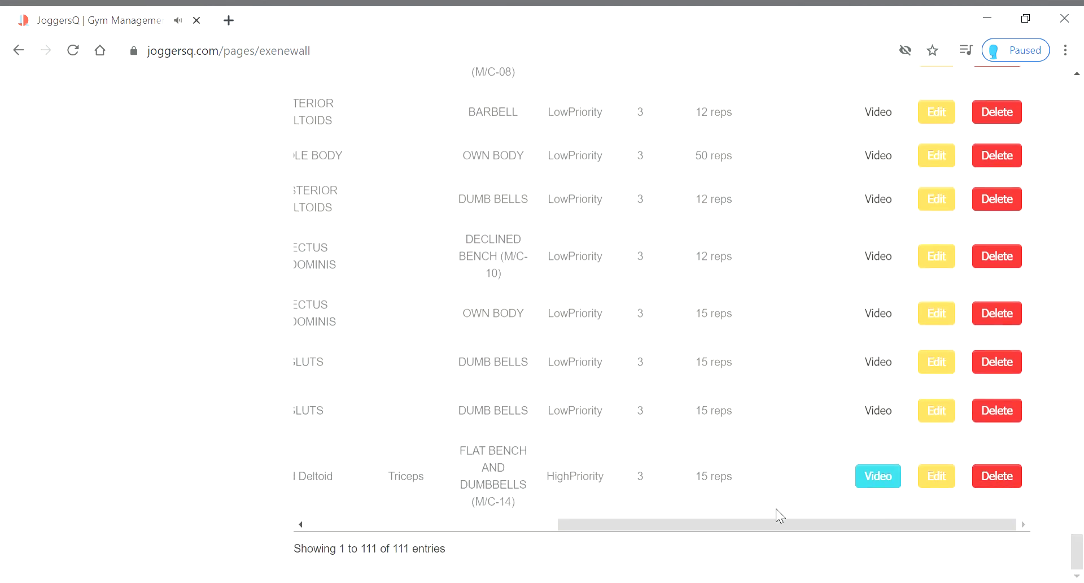
left_click_drag(766, 524, 903, 507)
left_click(1009, 478)
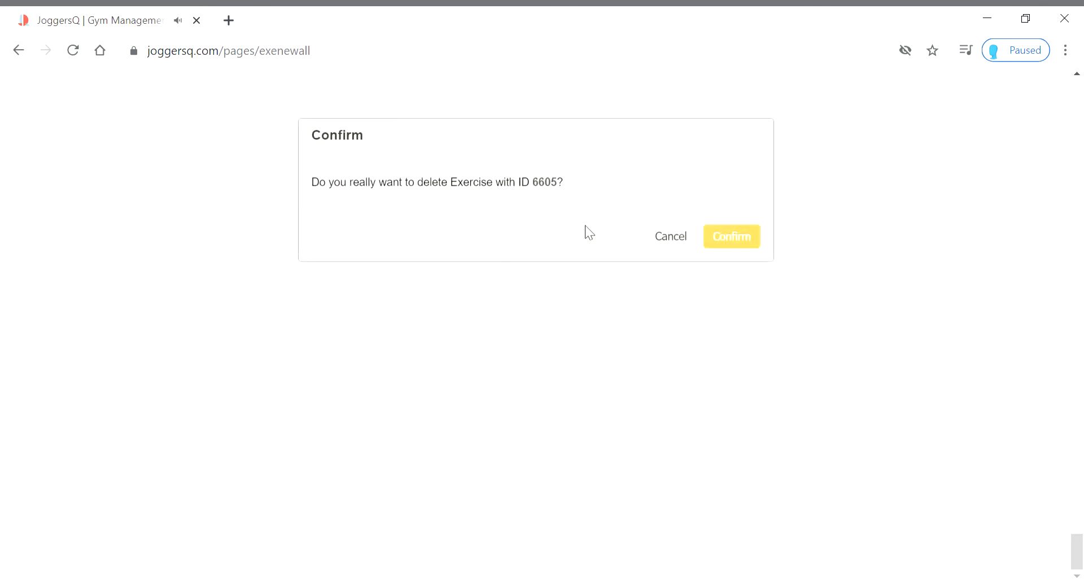
left_click(722, 254)
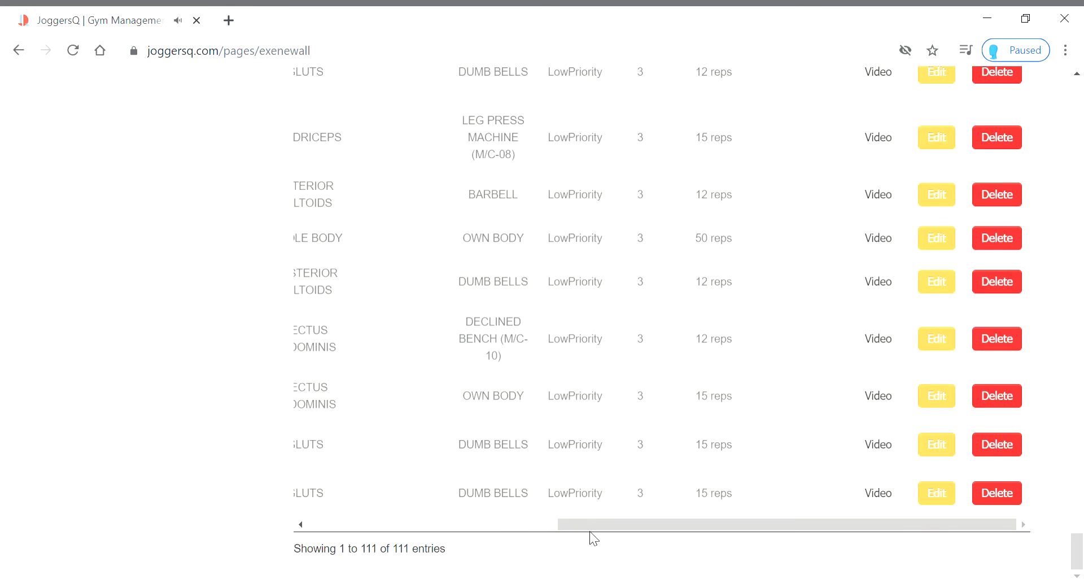
left_click_drag(591, 526, 340, 526)
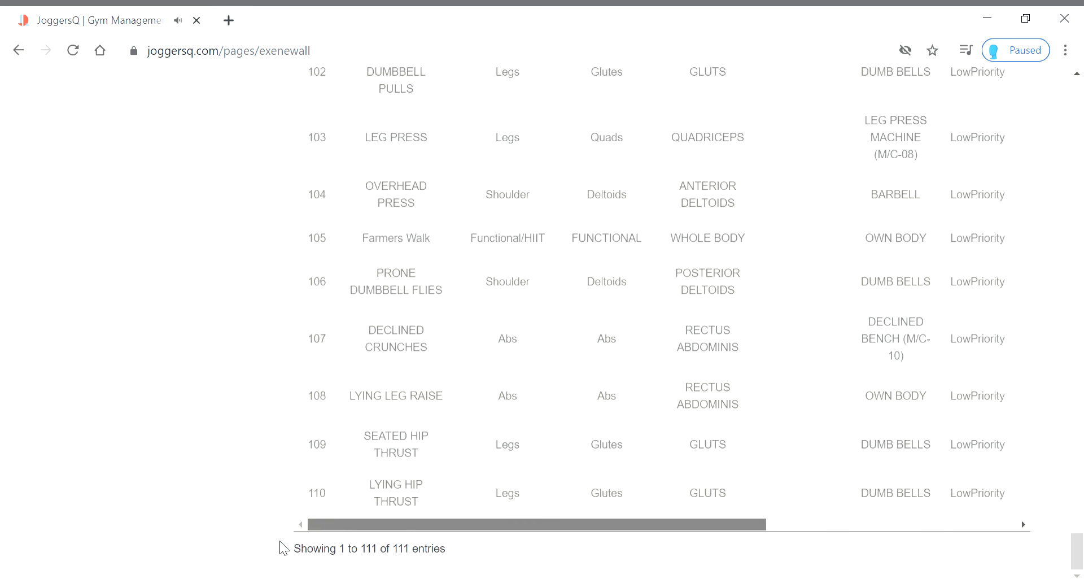
left_click_drag(497, 525, 425, 543)
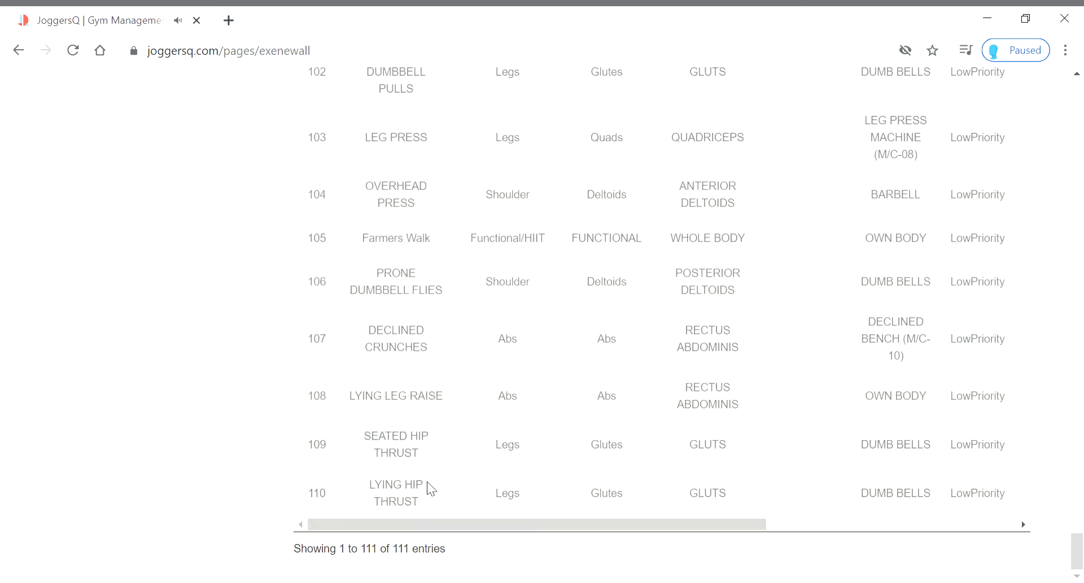
scroll(427, 481, "up", 20)
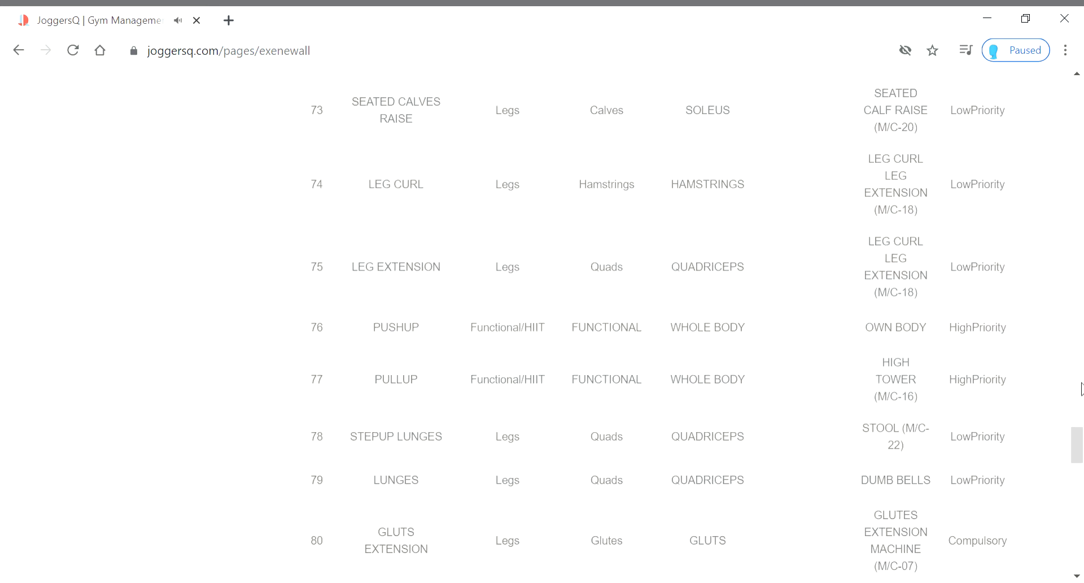
left_click_drag(1077, 444, 1082, 79)
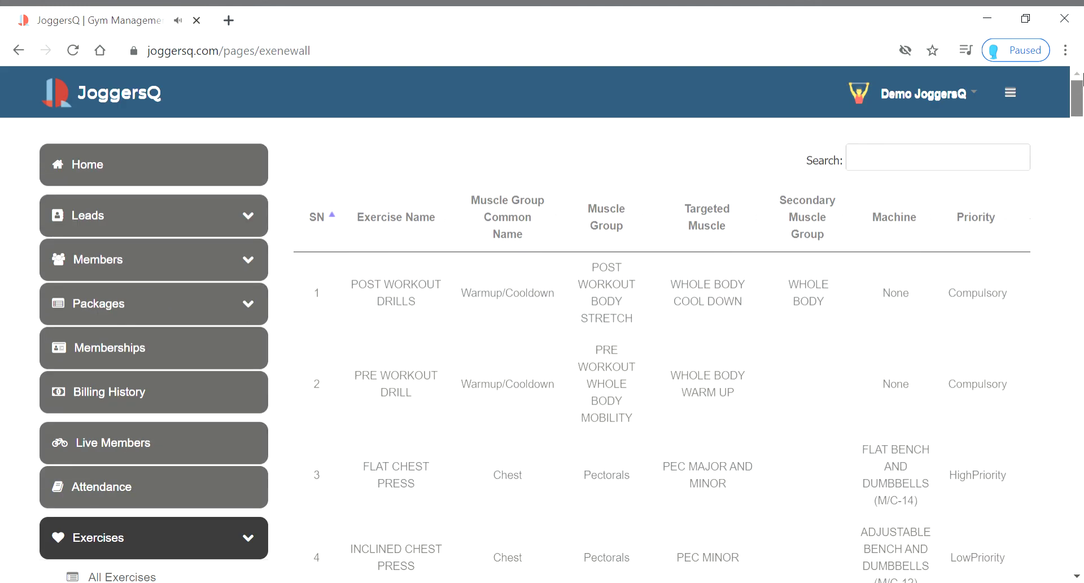
scroll(375, 411, "down", 1)
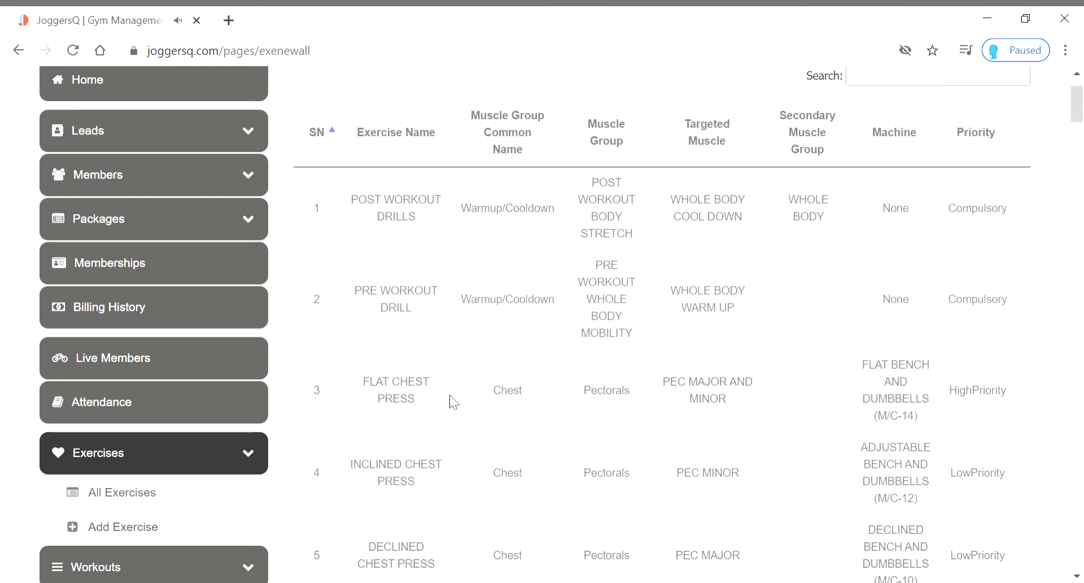
scroll(460, 331, "down", 1)
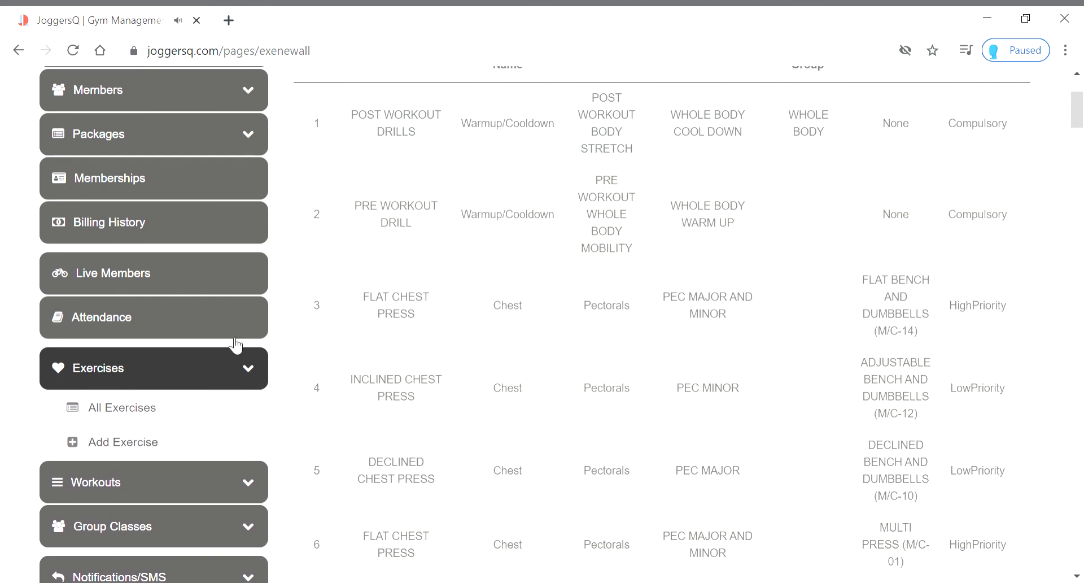
Collapse Exercises and open All Workouts from the Workouts sidebar section
left_click(259, 371)
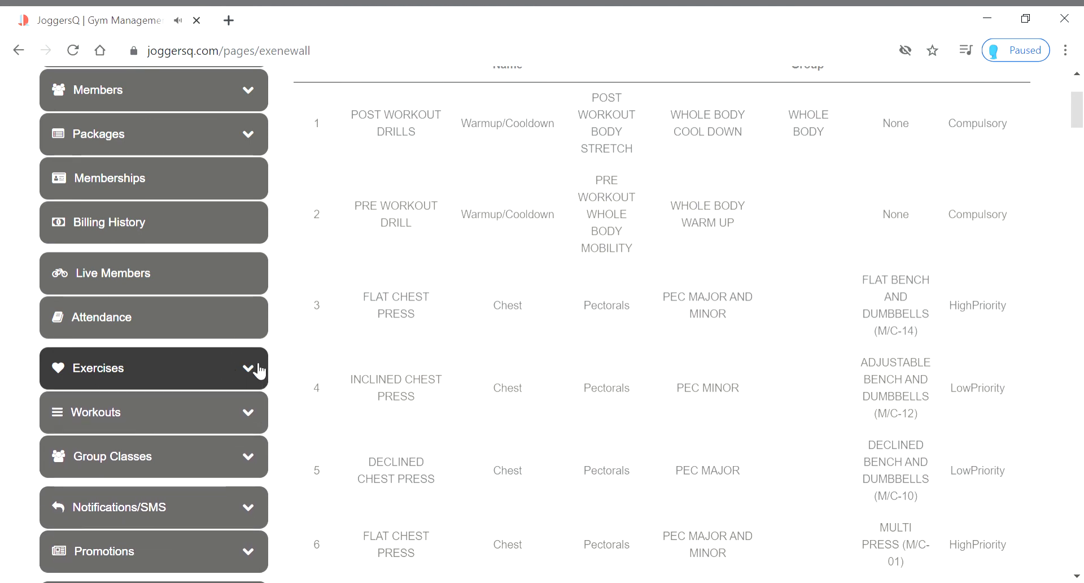
left_click(168, 419)
scroll(167, 419, "down", 3)
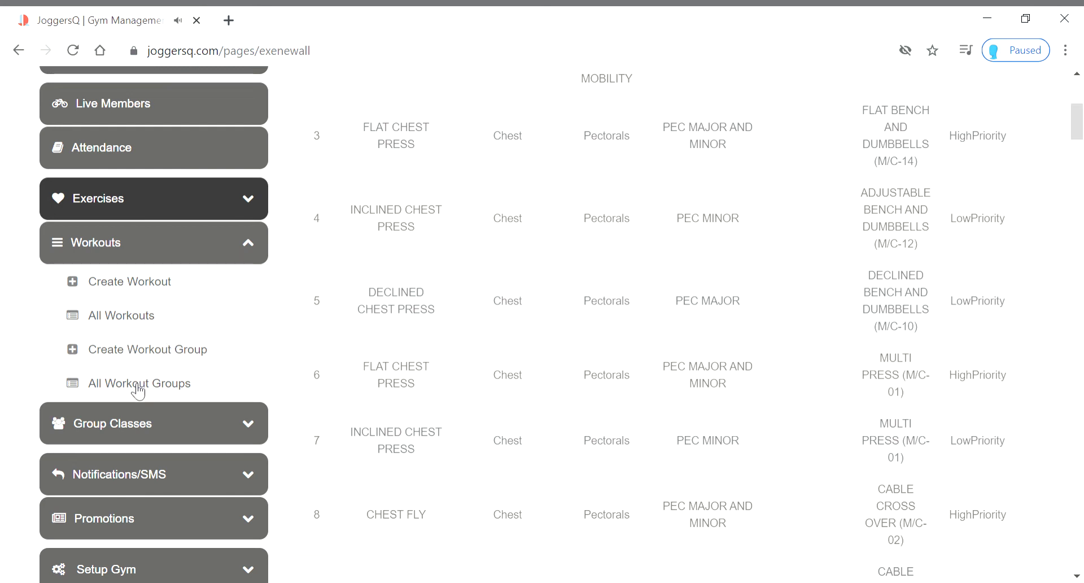
left_click(159, 312)
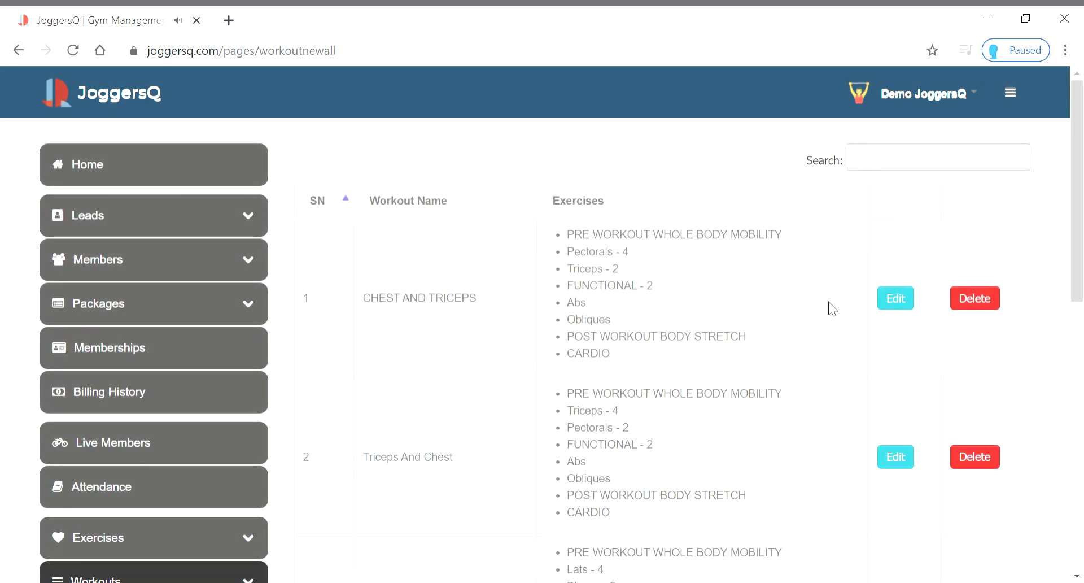
Scroll through the six workouts, starting with CHEST AND TRICEPS and Triceps And Chest
scroll(647, 355, "down", 10)
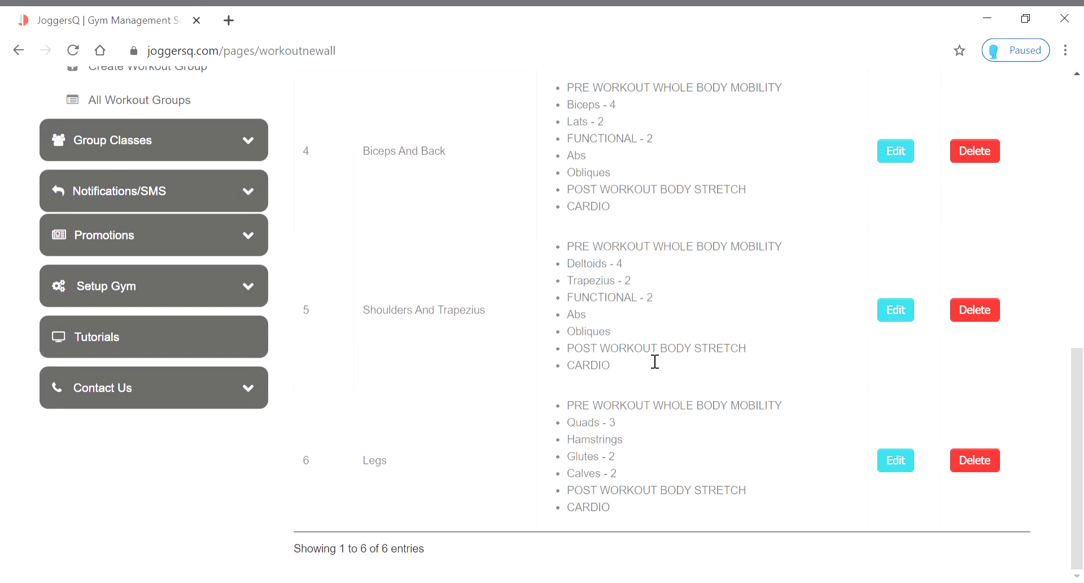
scroll(655, 361, "up", 10)
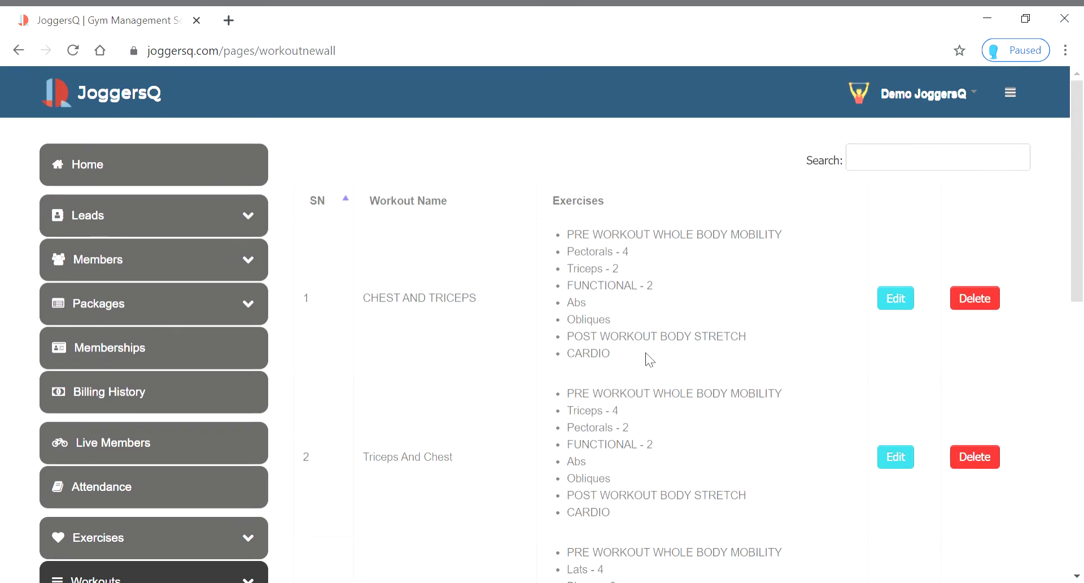
scroll(645, 352, "down", 6)
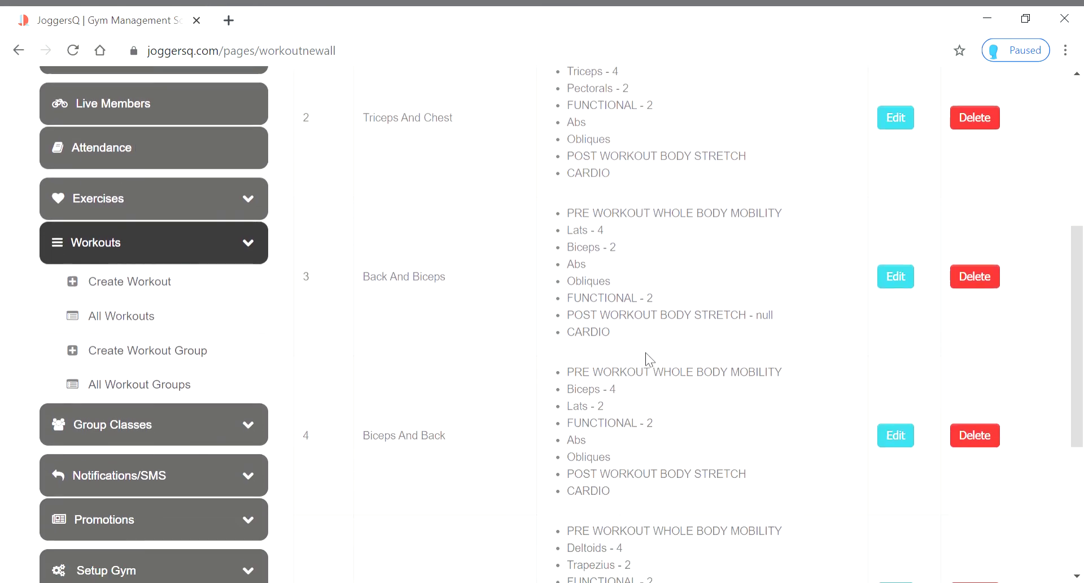
scroll(646, 352, "down", 5)
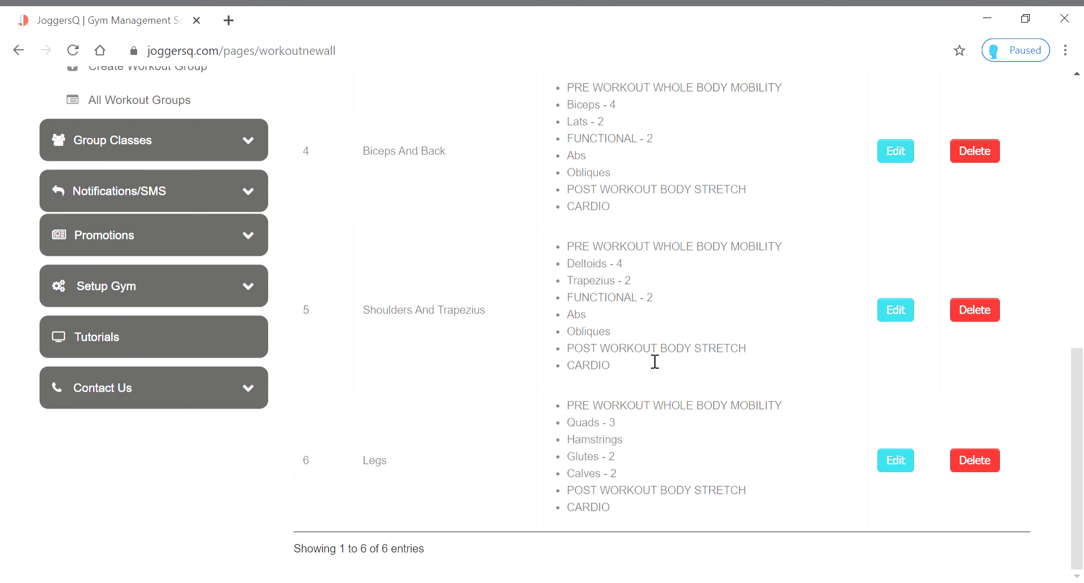
scroll(655, 362, "up", 10)
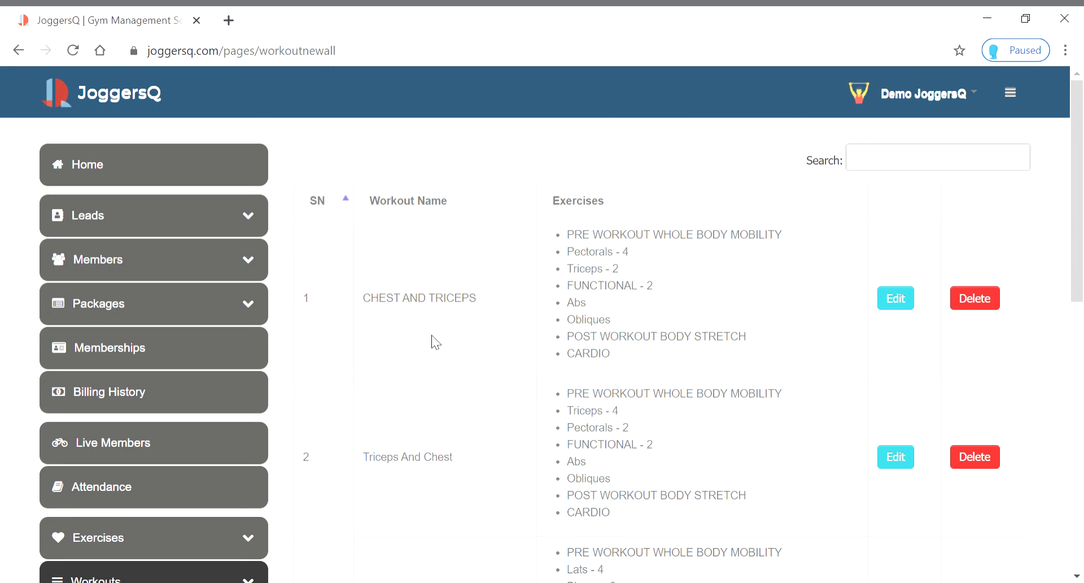
scroll(432, 334, "down", 3)
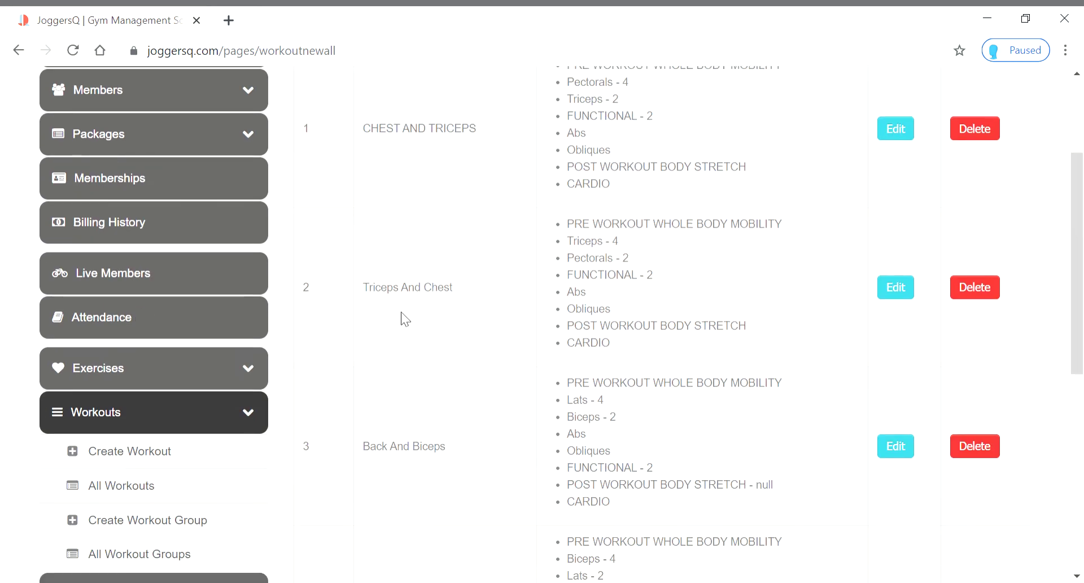
scroll(447, 313, "down", 4)
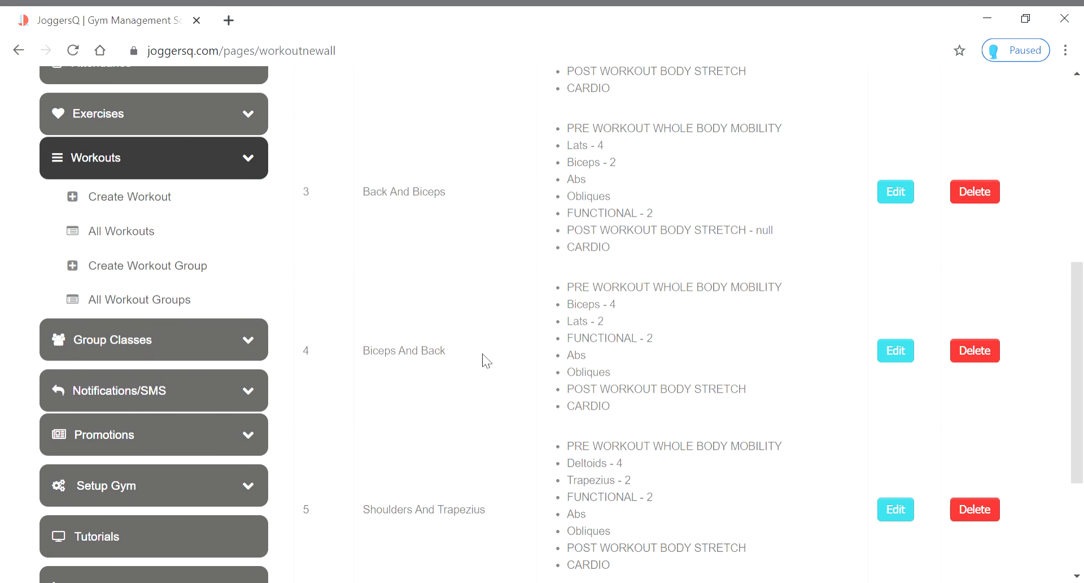
scroll(459, 361, "down", 1)
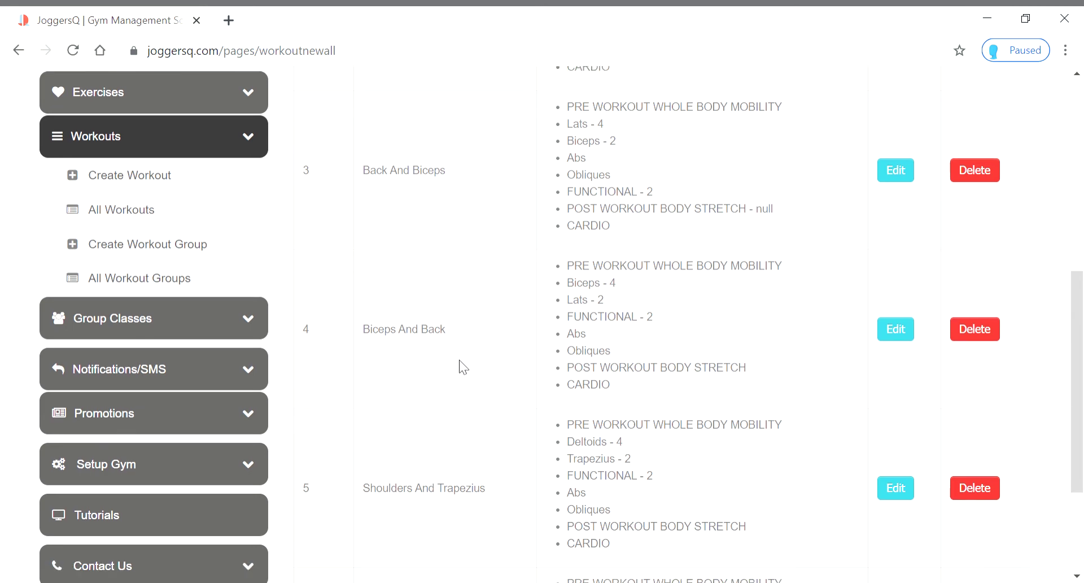
scroll(460, 360, "down", 3)
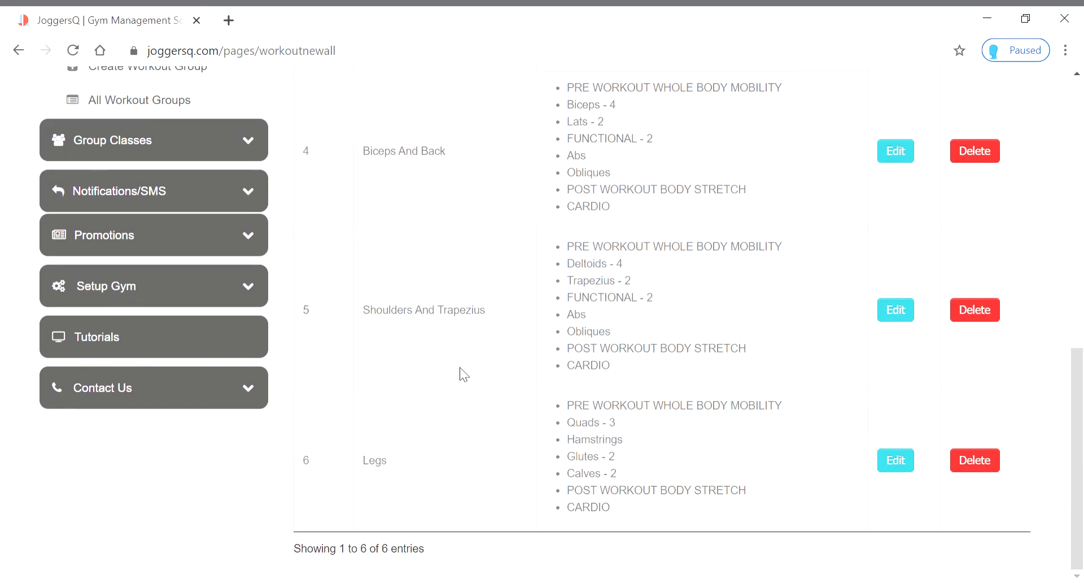
scroll(460, 367, "up", 10)
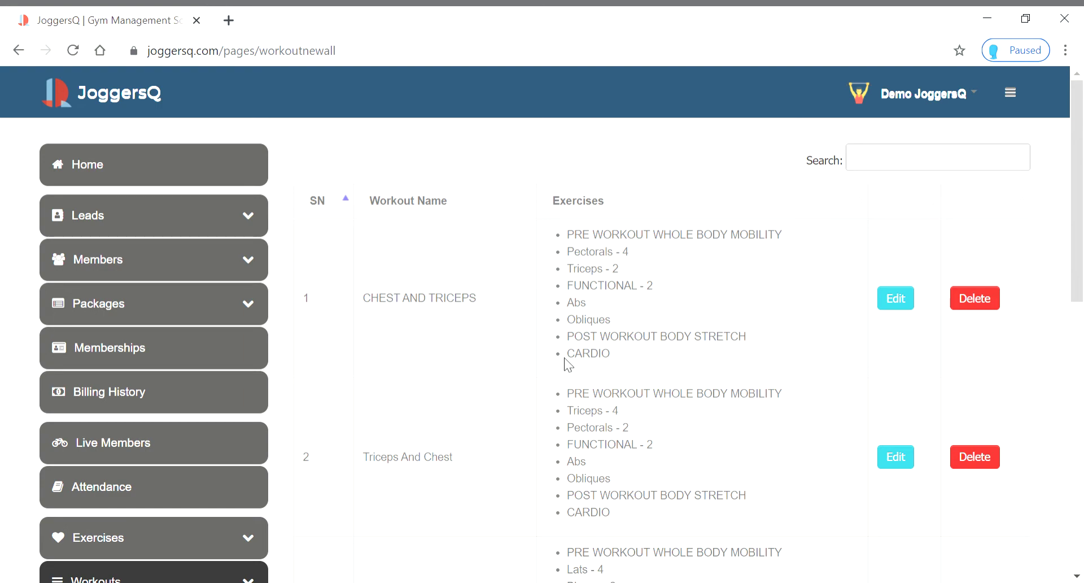
scroll(651, 311, "down", 10)
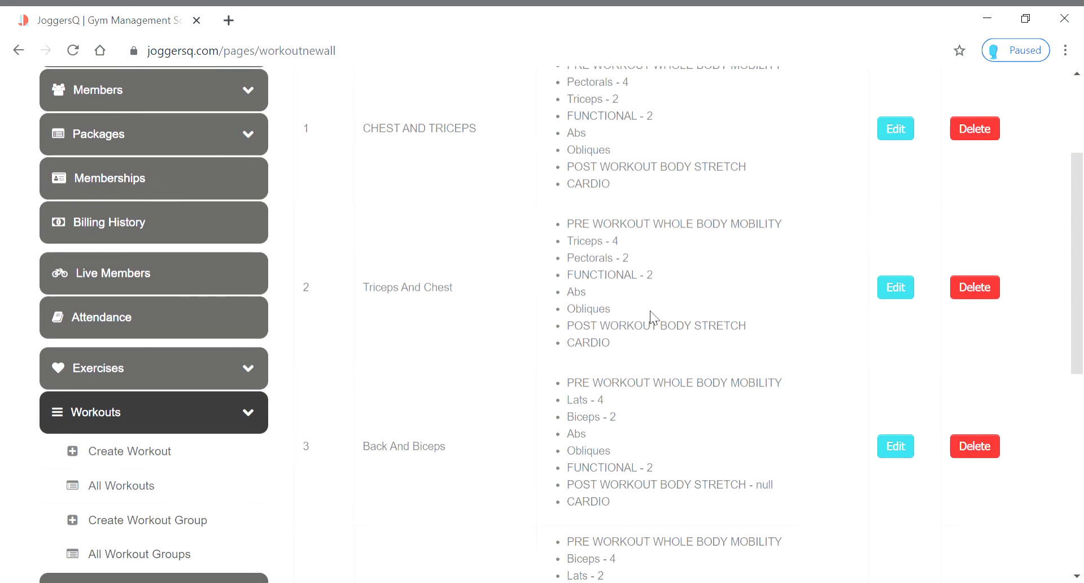
scroll(655, 318, "up", 10)
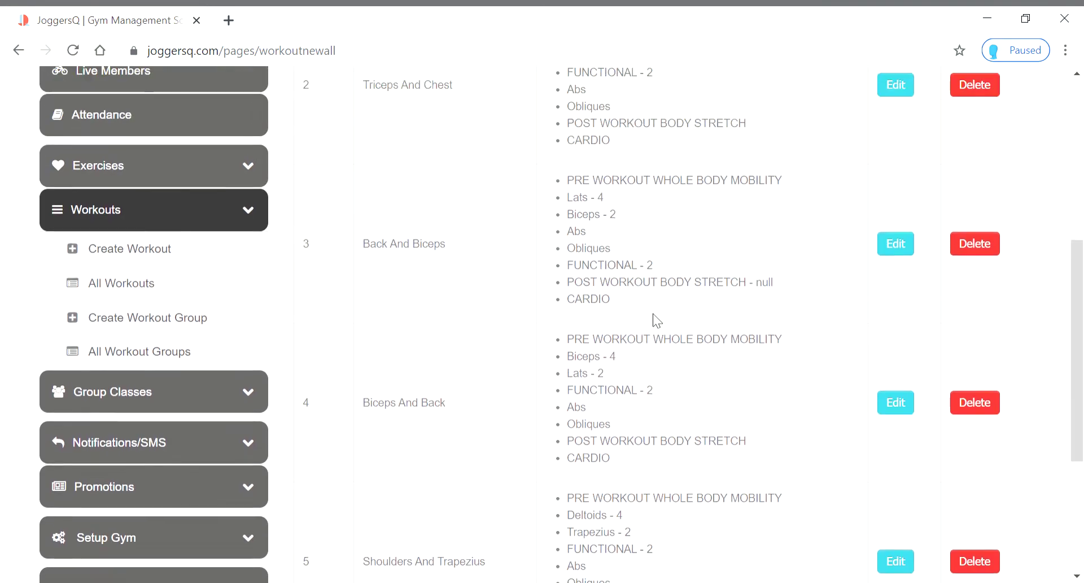
scroll(433, 366, "down", 6)
scroll(433, 366, "down", 5)
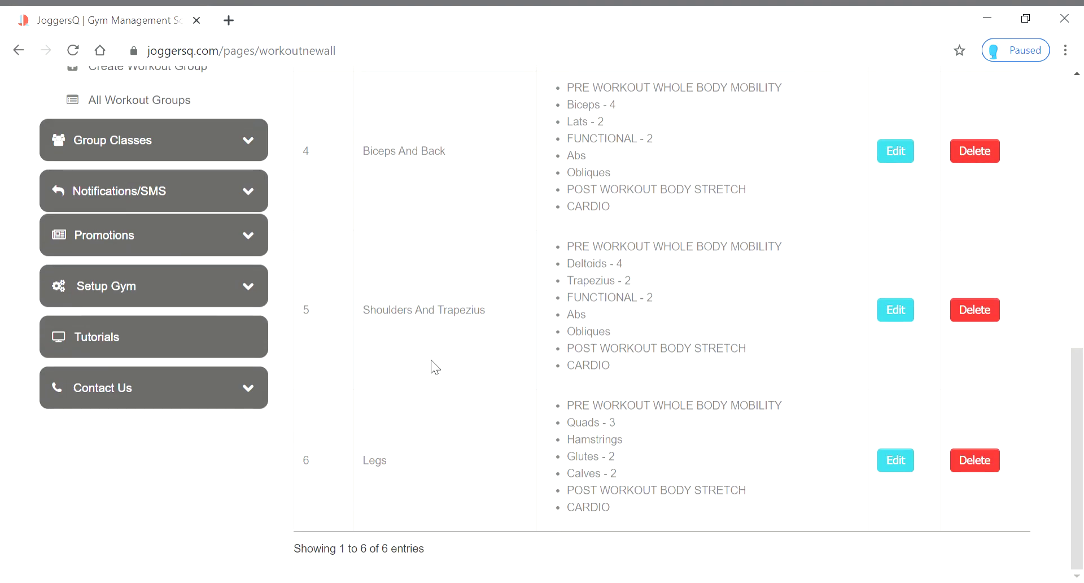
scroll(465, 401, "up", 10)
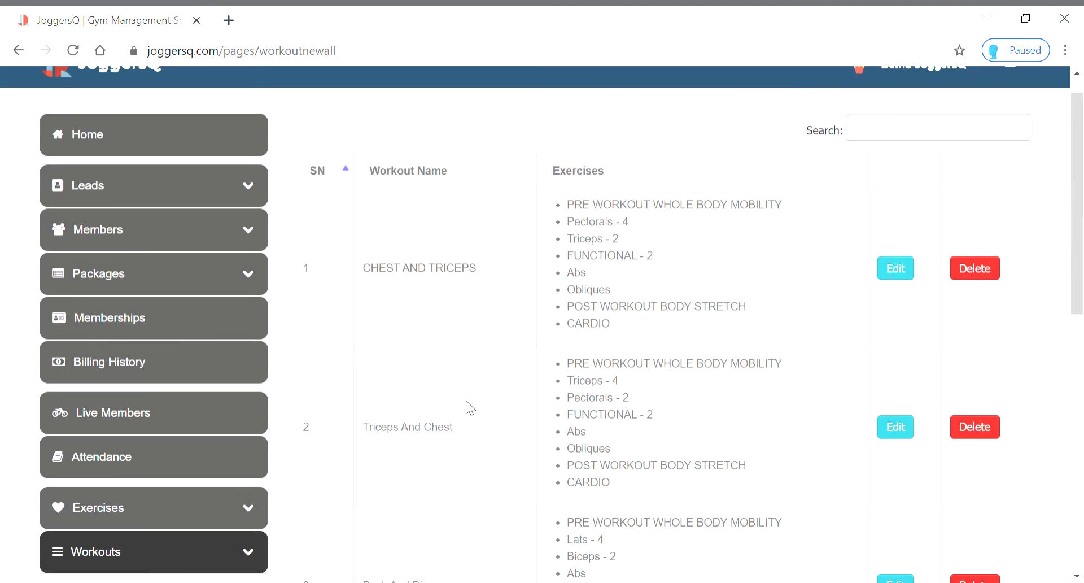
scroll(466, 394, "up", 1)
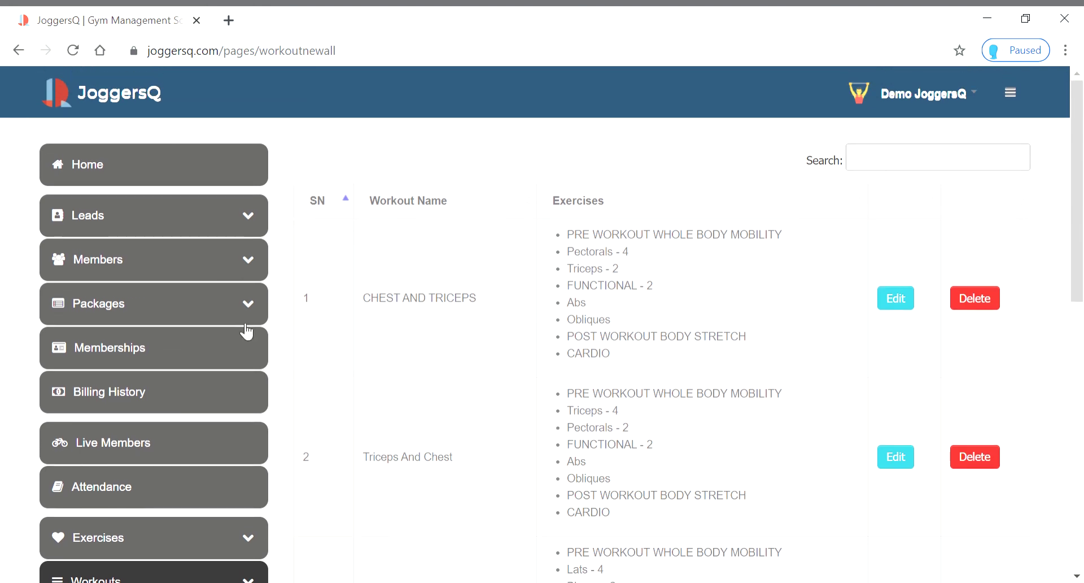
Open All Members and review the first member's profile and assigned workouts
left_click(181, 312)
left_click(160, 275)
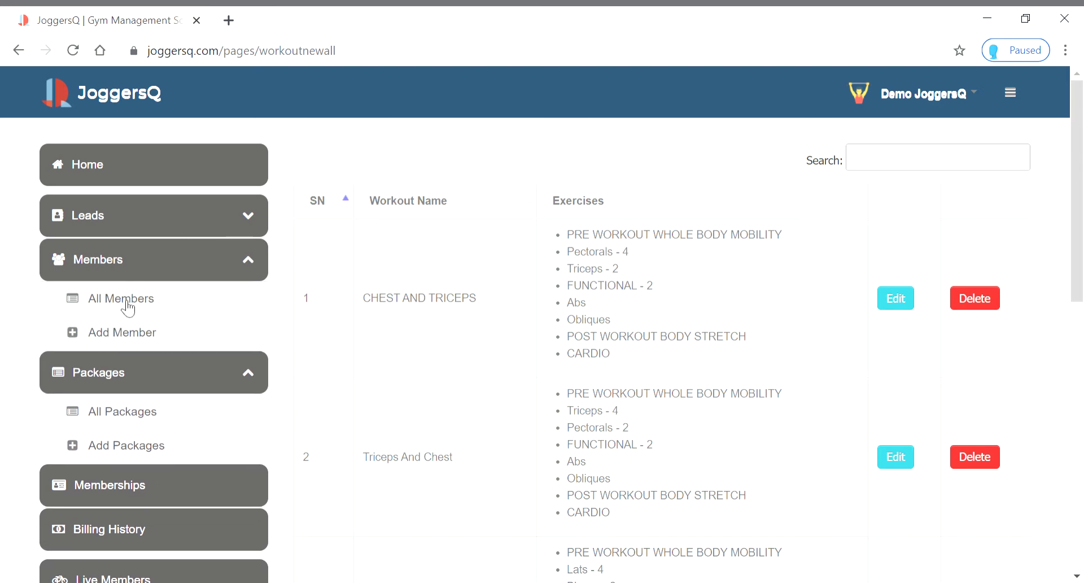
left_click(124, 302)
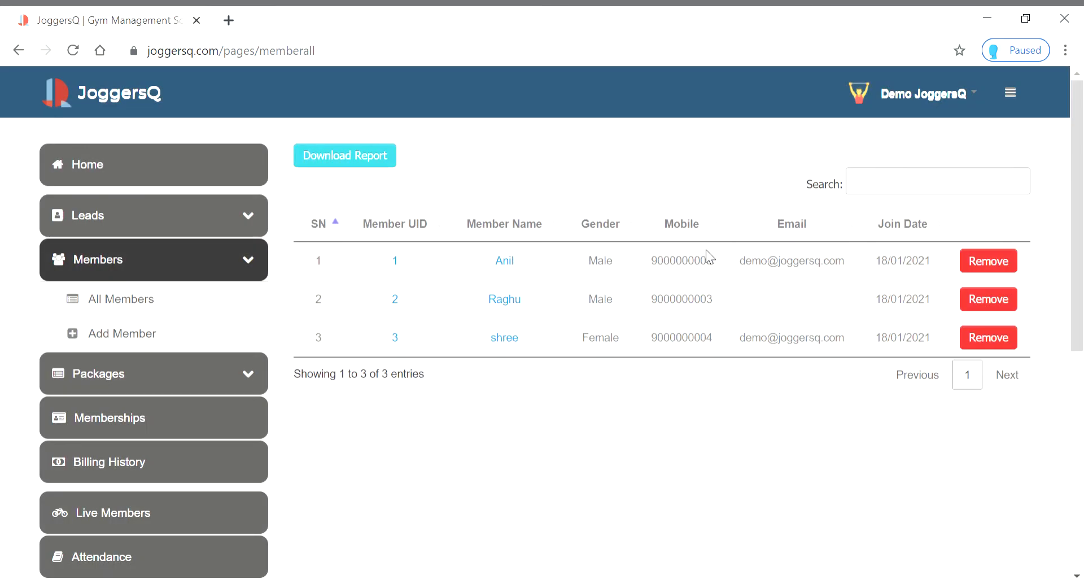
left_click(505, 261)
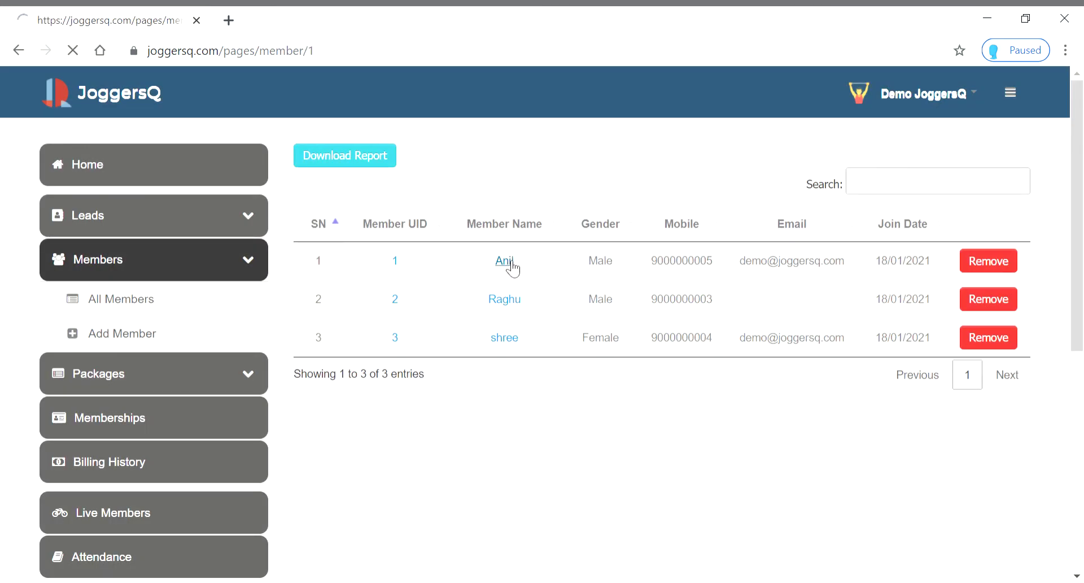
scroll(511, 266, "down", 7)
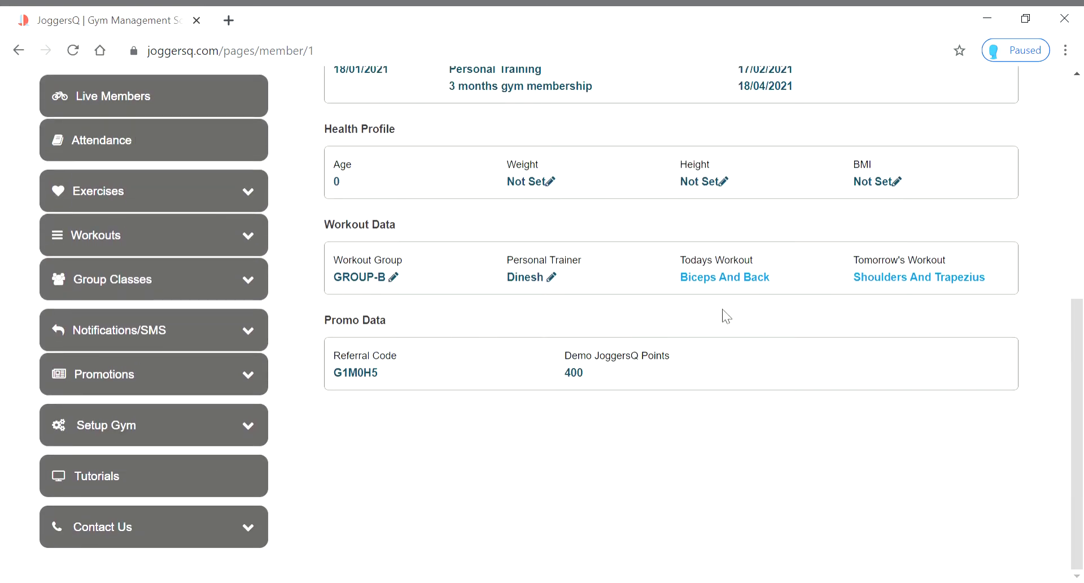
scroll(662, 423, "up", 5)
scroll(662, 423, "up", 2)
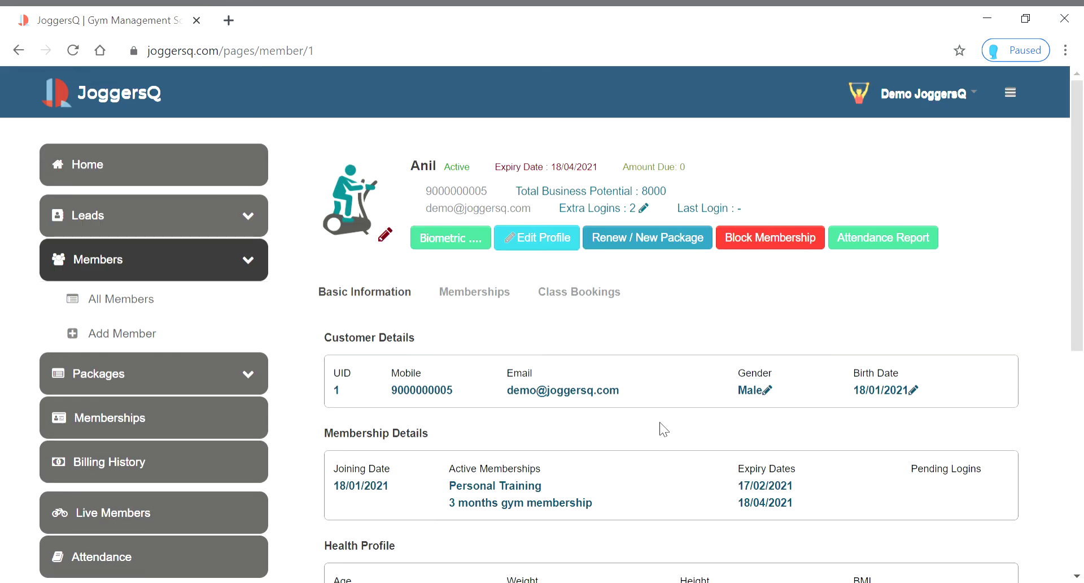
left_click(19, 51)
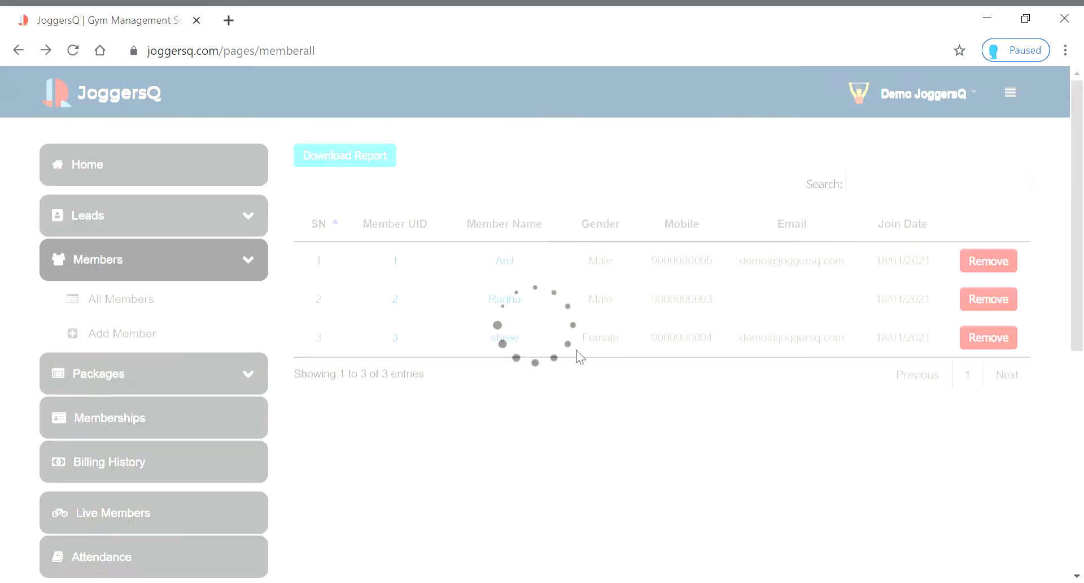
Review the second member's profile, then return to the three-member list
left_click_drag(576, 356, 384, 305)
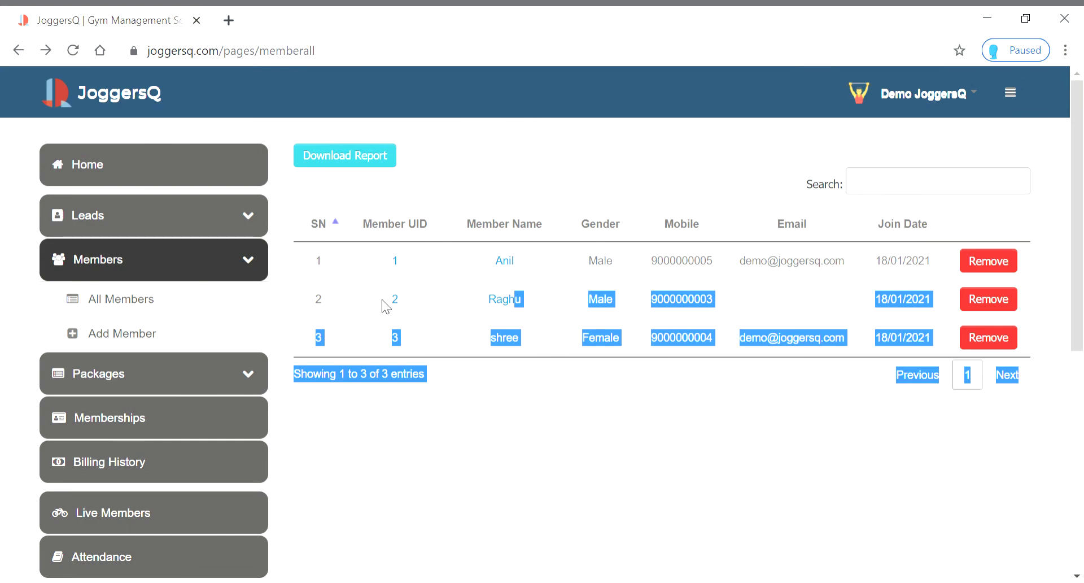
left_click(509, 299)
scroll(610, 345, "down", 5)
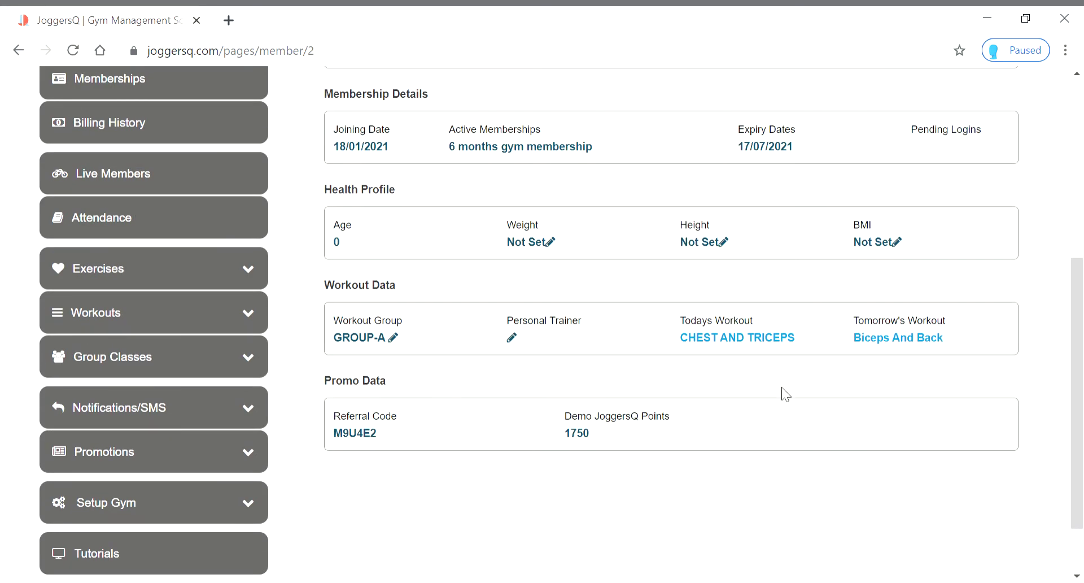
scroll(676, 400, "up", 6)
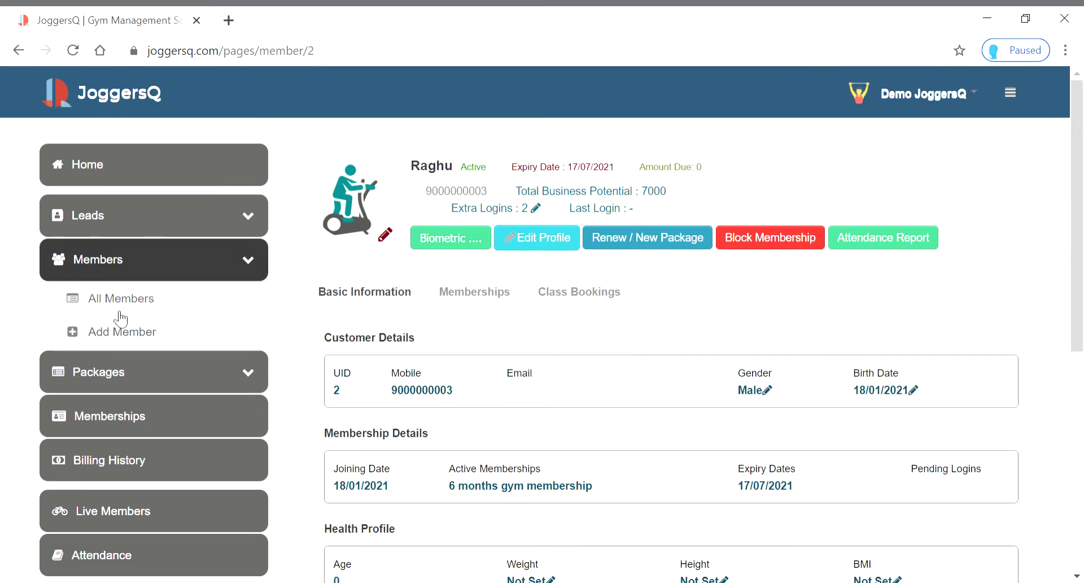
left_click(19, 51)
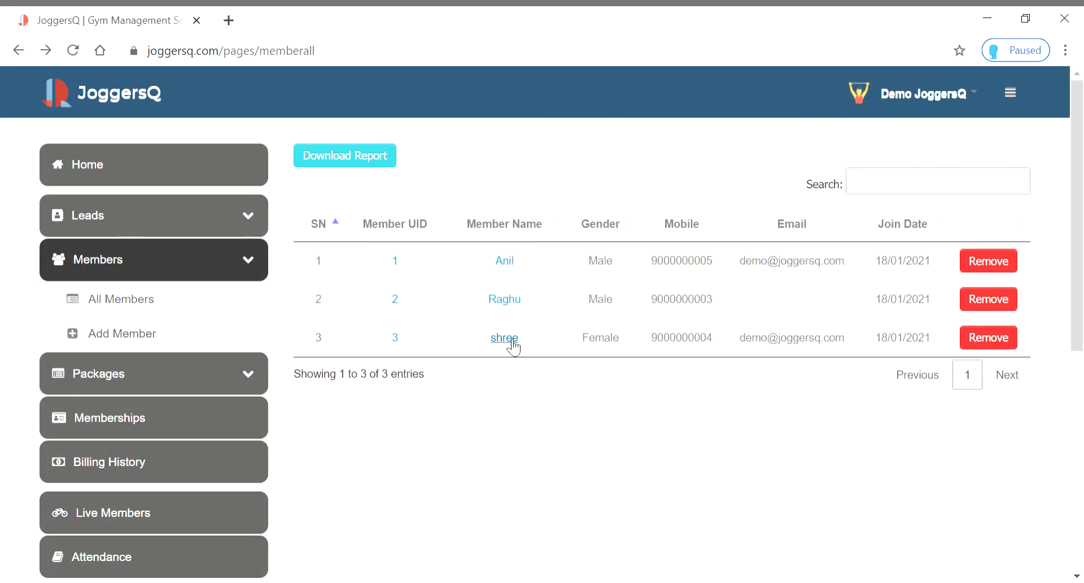
Open the third member's profile showing GROUP-C, Shoulders And Trapezius and Back And Biceps workouts
left_click(511, 341)
scroll(515, 342, "down", 5)
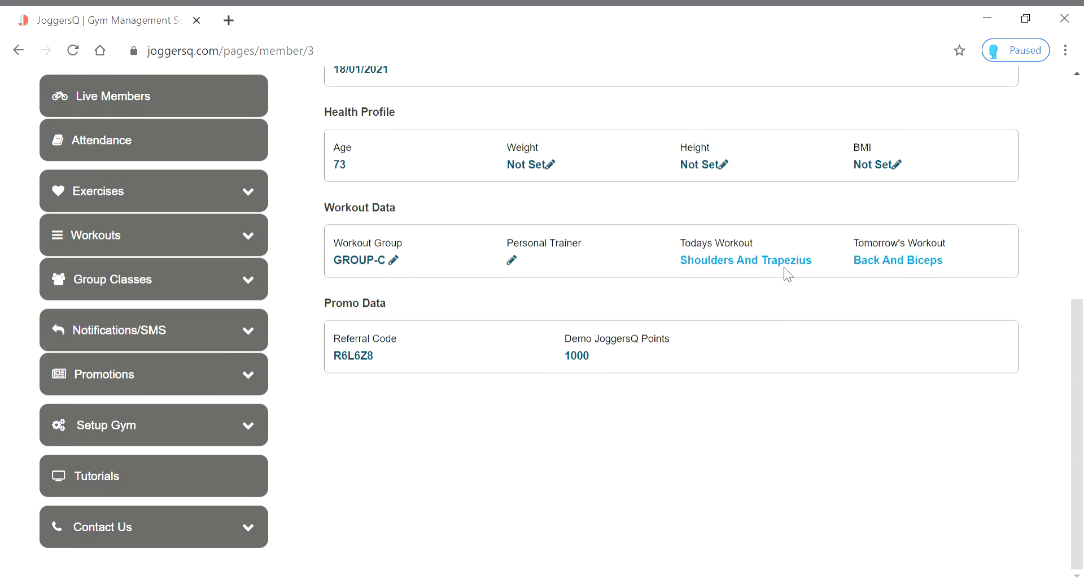
scroll(702, 438, "up", 8)
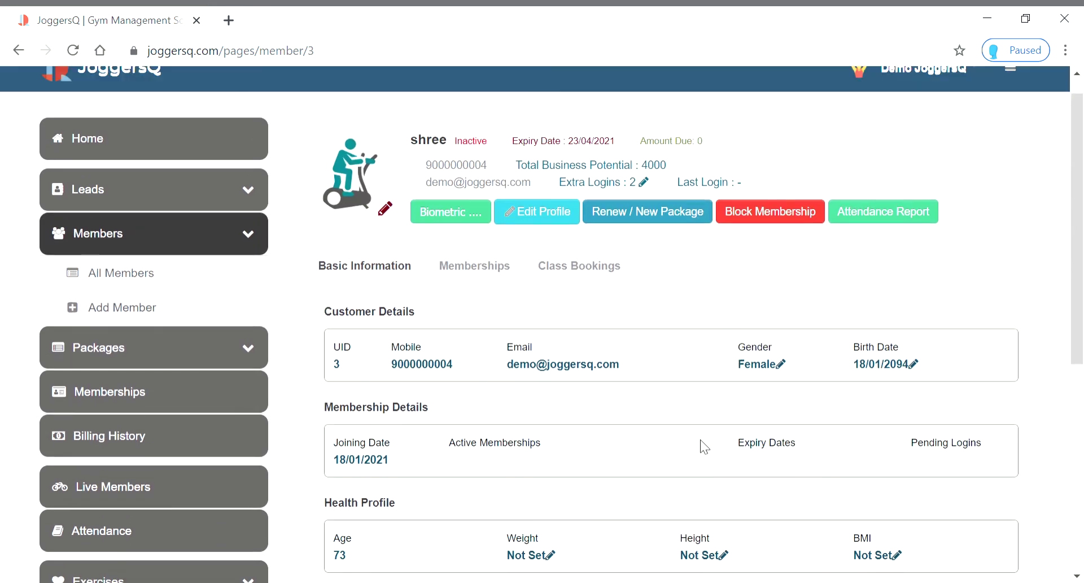
left_click(106, 273)
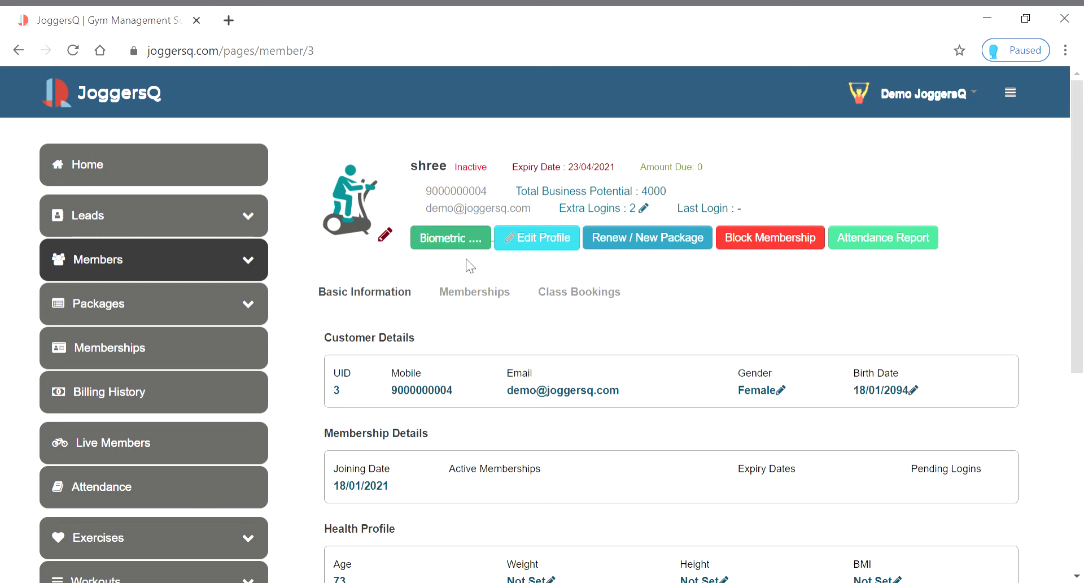
scroll(469, 266, "down", 6)
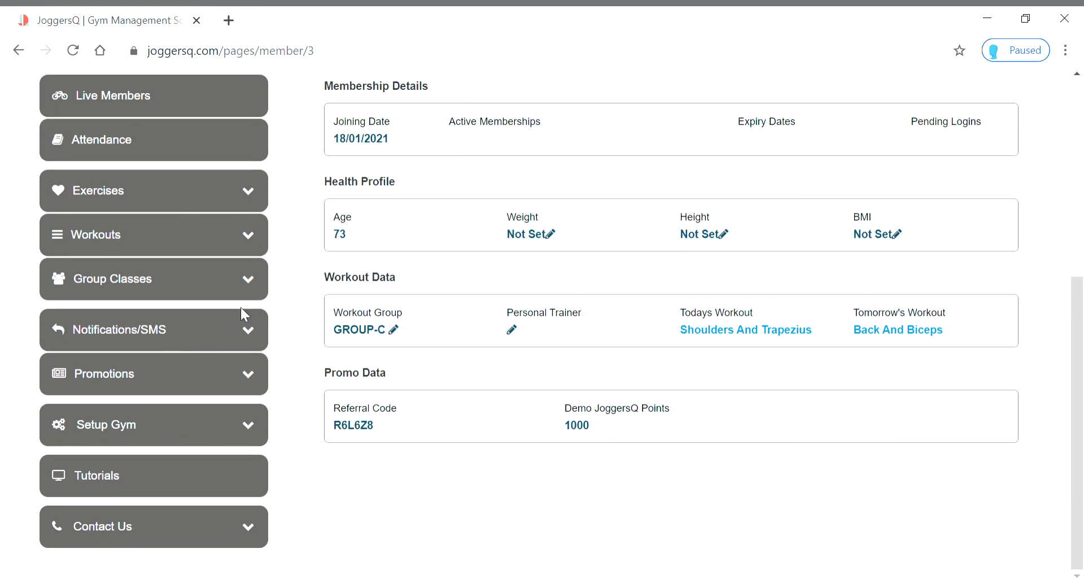
Go from the Create Workout Group form to All Workout Groups, GROUP-A through GROUP-F
left_click(249, 241)
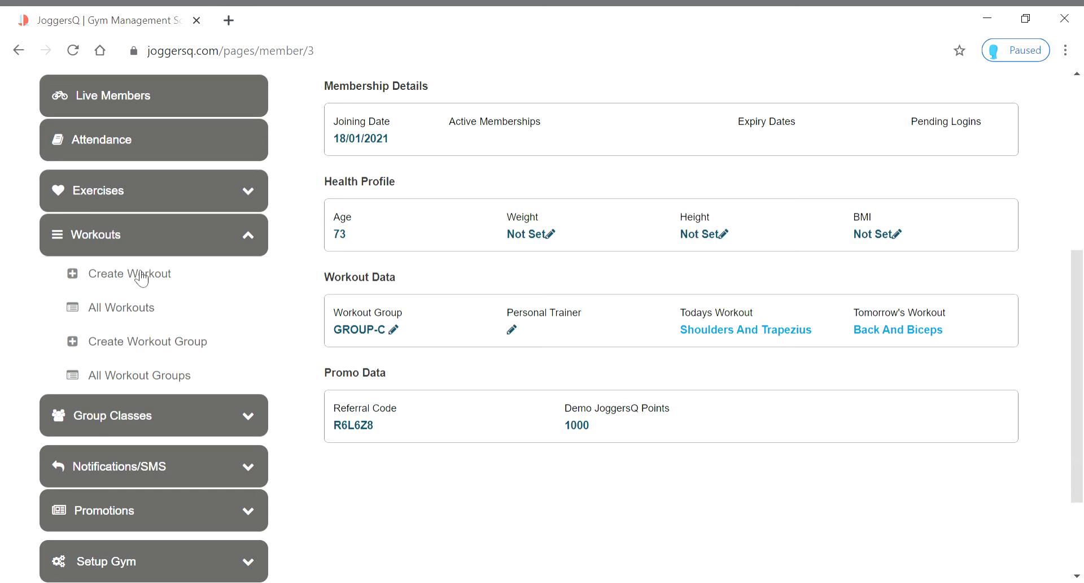
left_click(178, 351)
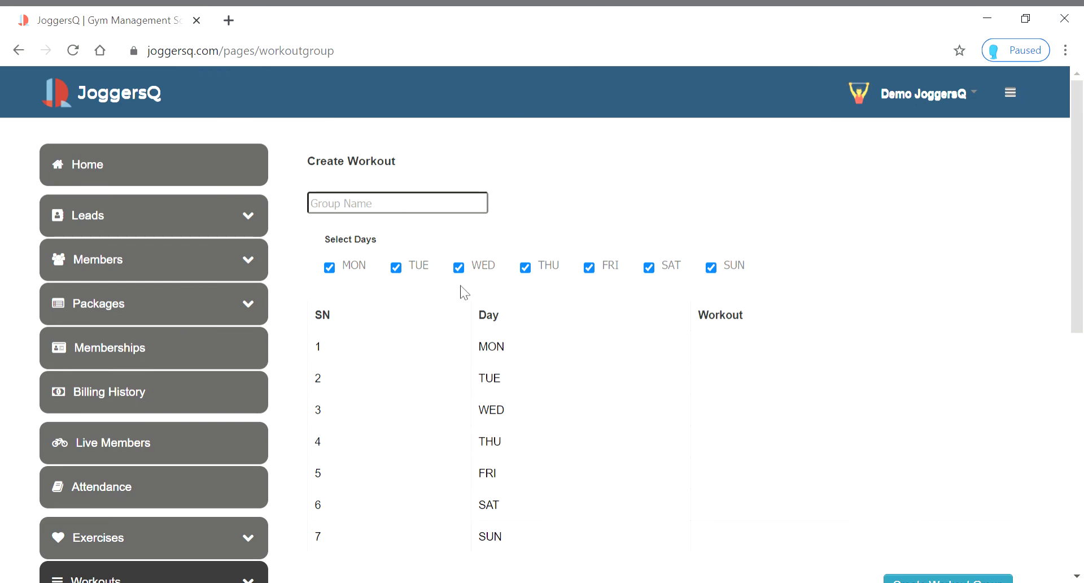
scroll(290, 333, "down", 6)
left_click(181, 243)
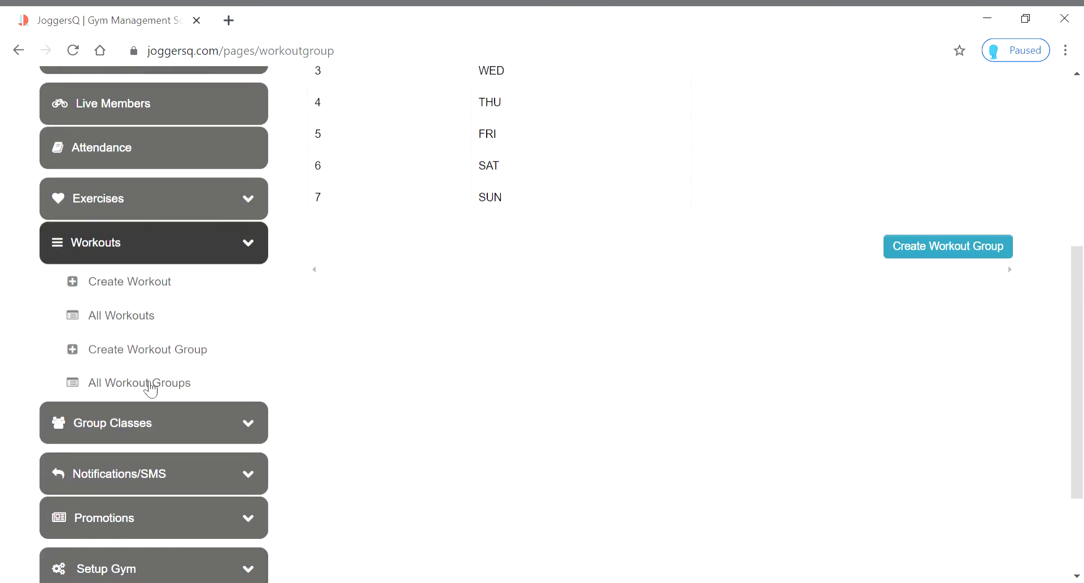
left_click(134, 390)
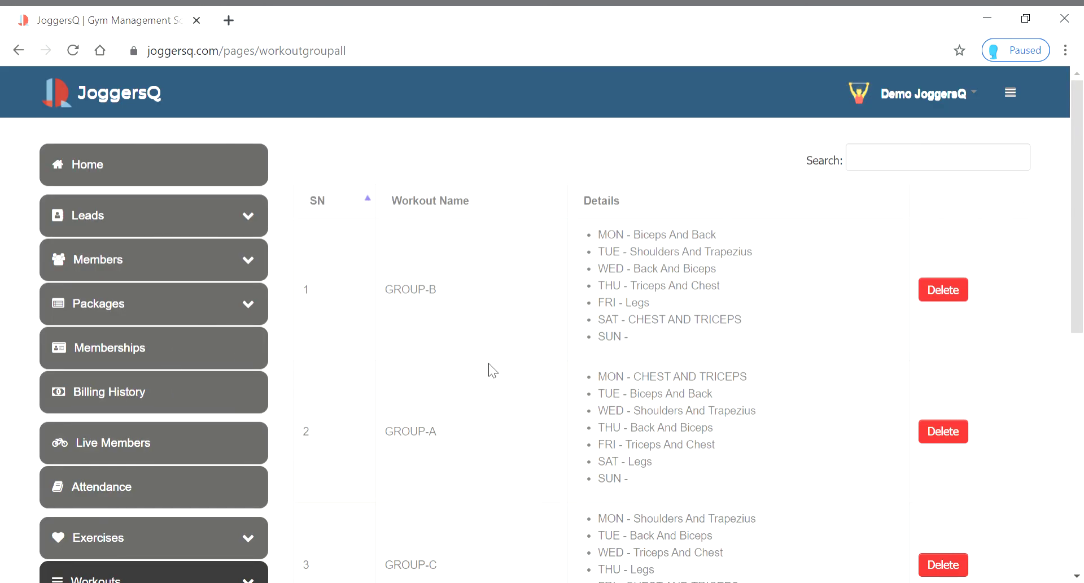
scroll(489, 368, "down", 9)
scroll(467, 417, "up", 9)
scroll(162, 232, "down", 5)
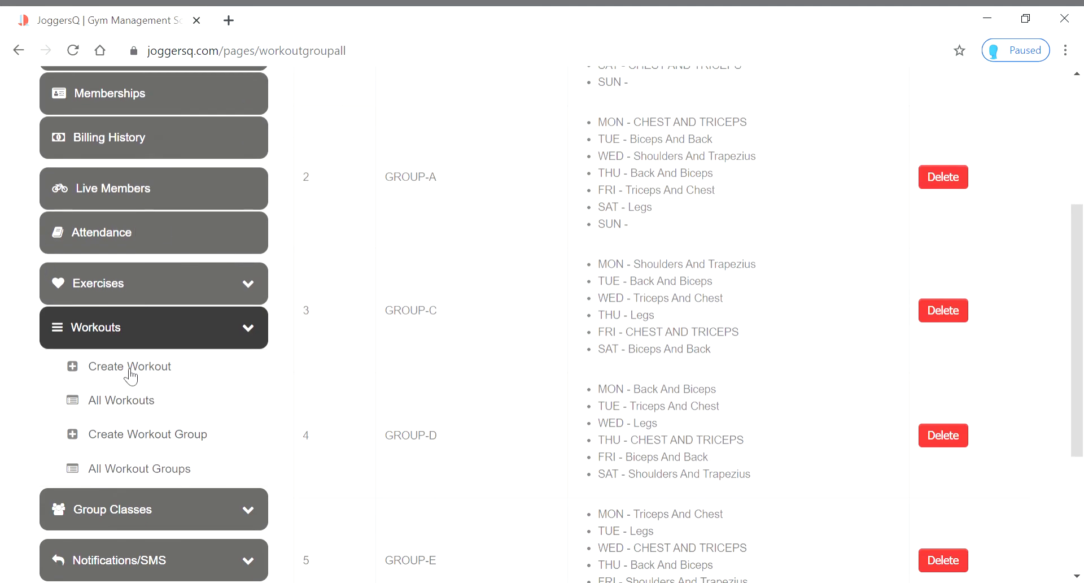
Reopen All Workouts and scroll to entries like Back And Biceps and Biceps And Back
left_click(144, 399)
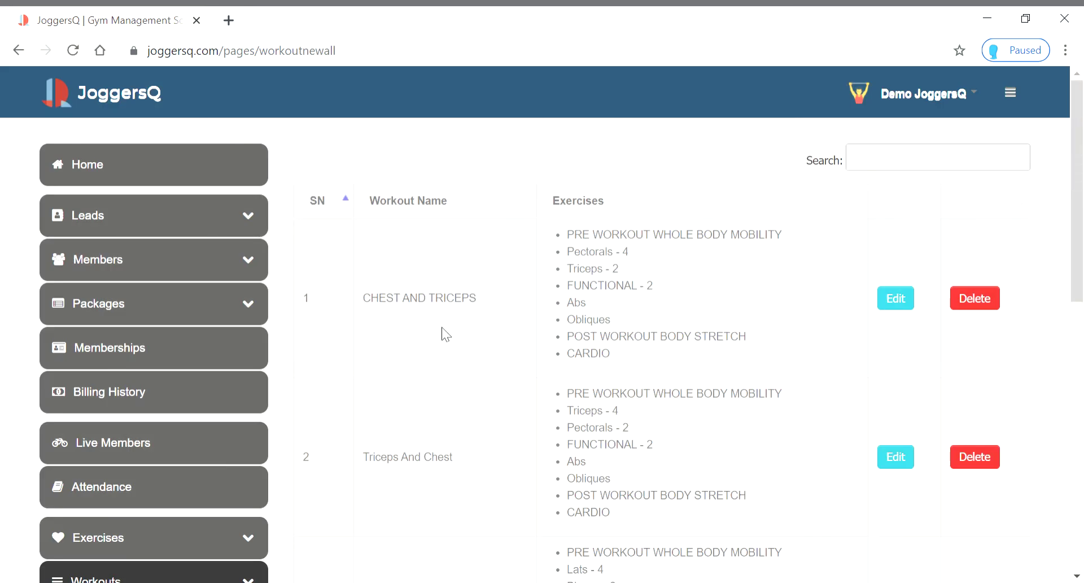
scroll(494, 379, "down", 3)
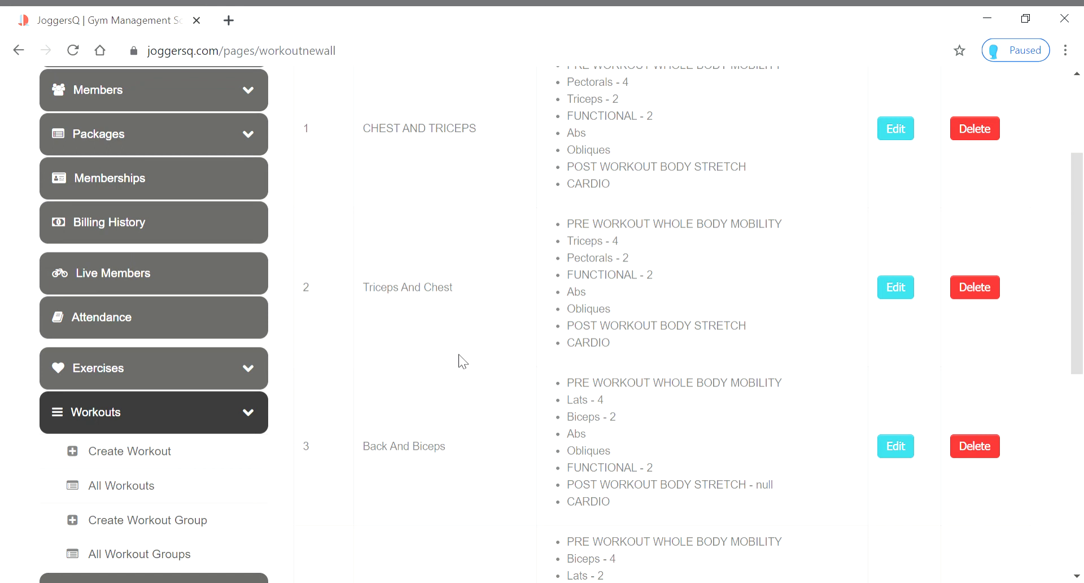
scroll(471, 385, "up", 2)
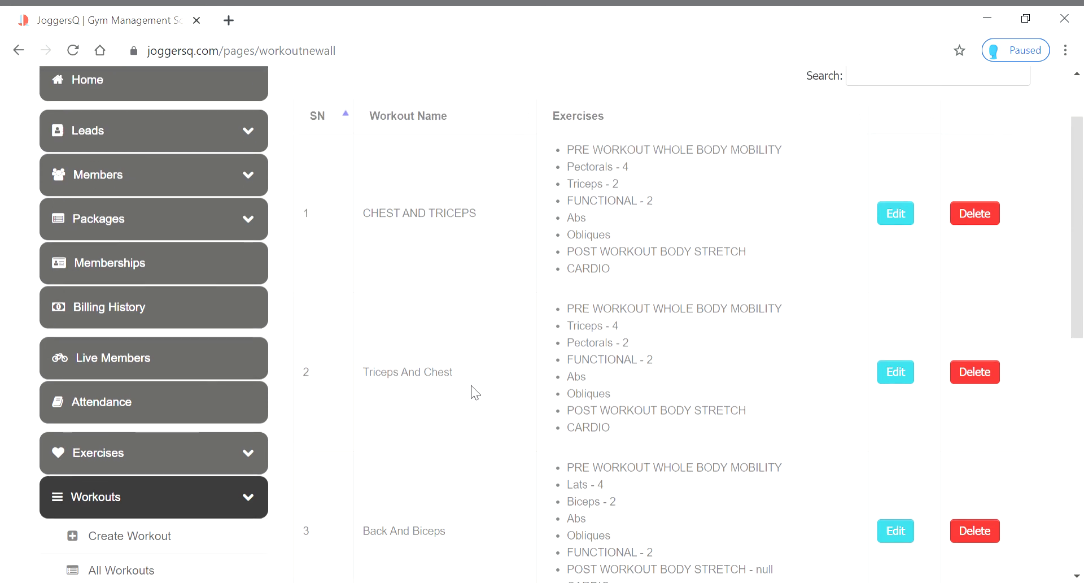
scroll(471, 385, "down", 2)
scroll(471, 385, "up", 3)
scroll(470, 382, "down", 4)
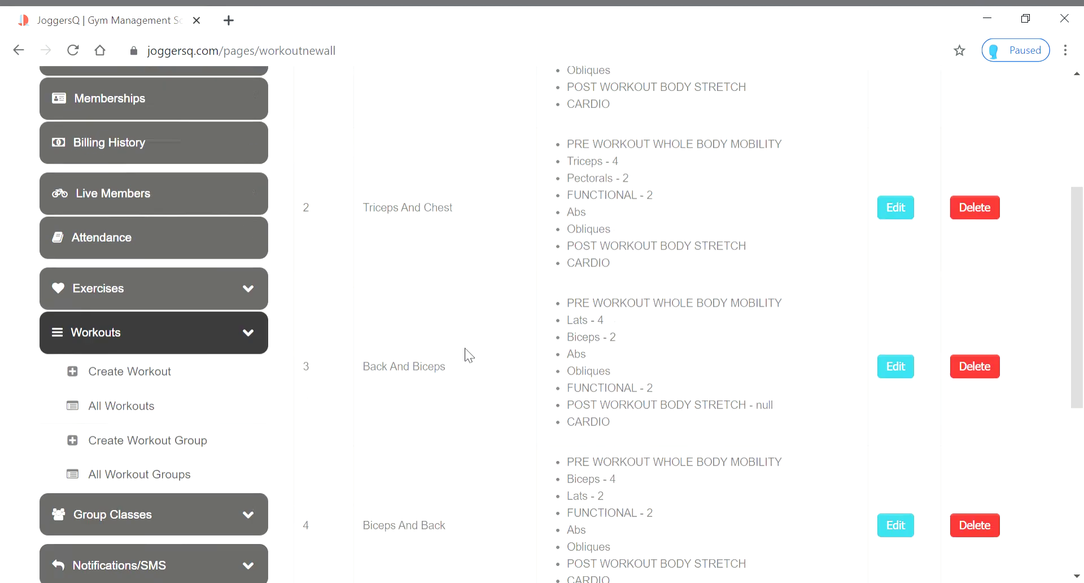
scroll(465, 348, "down", 3)
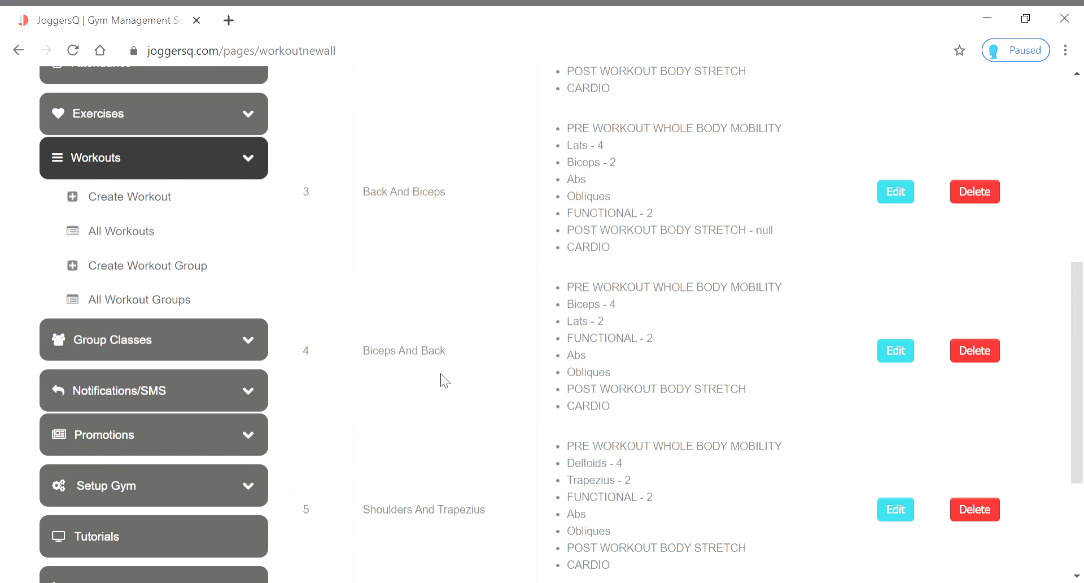
scroll(439, 396, "up", 4)
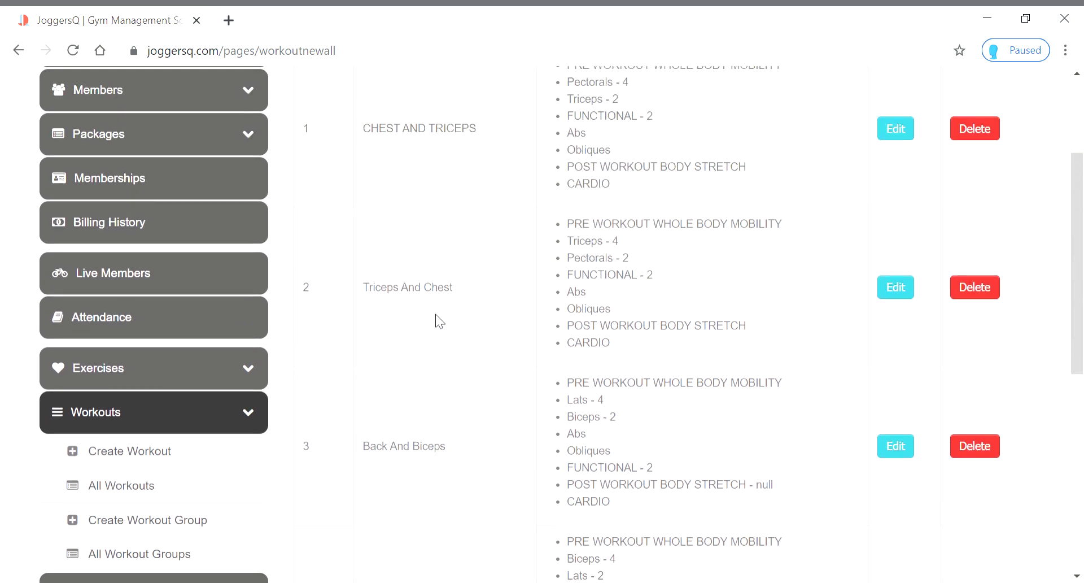
scroll(445, 310, "down", 3)
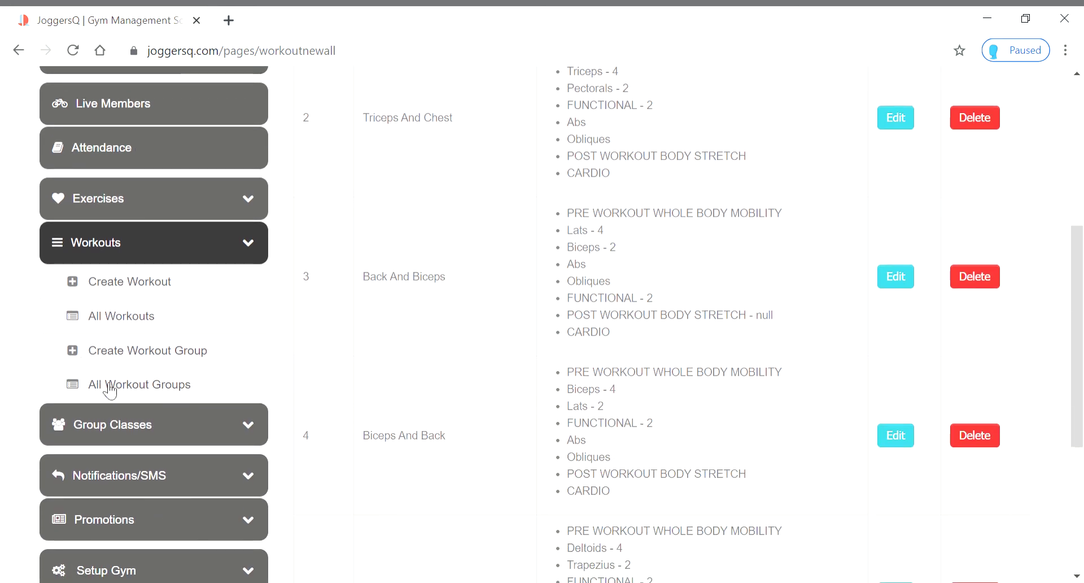
Return to All Workout Groups and scroll through all six groups up to GROUP-F
left_click(128, 390)
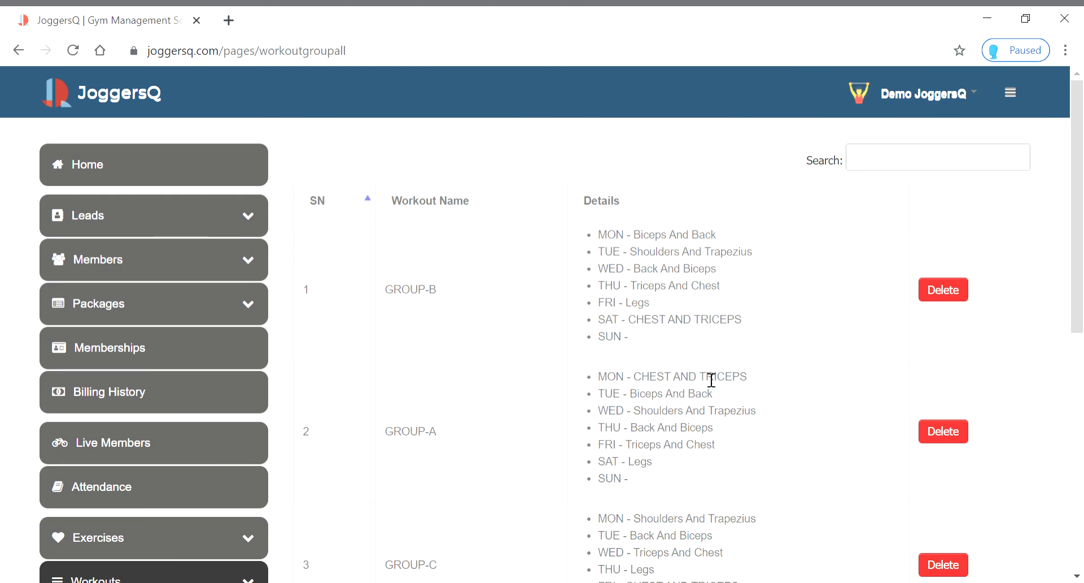
scroll(685, 373, "down", 3)
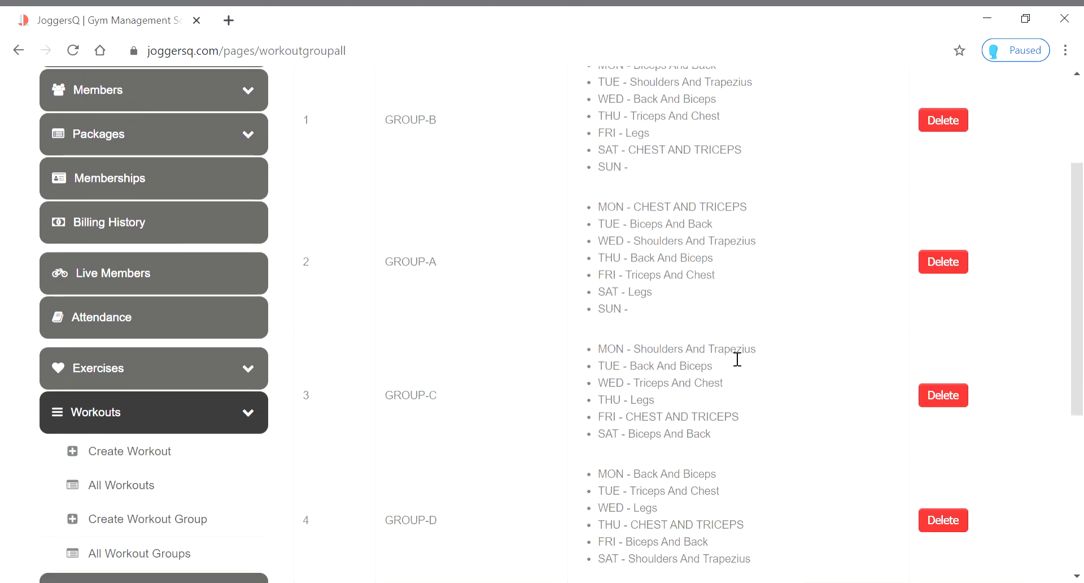
scroll(599, 353, "down", 1)
scroll(599, 353, "down", 2)
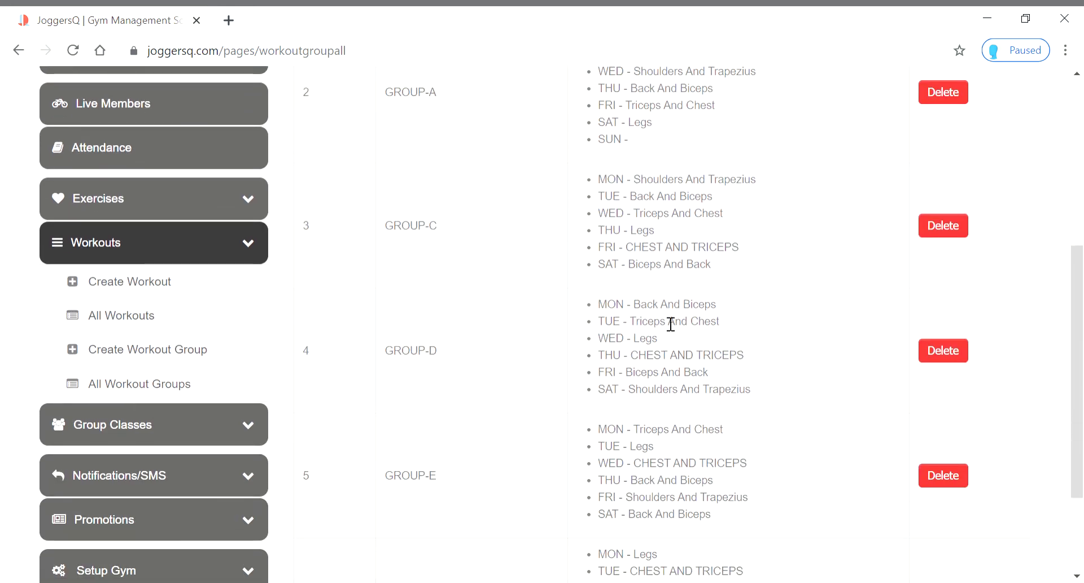
scroll(518, 383, "down", 3)
scroll(526, 379, "up", 9)
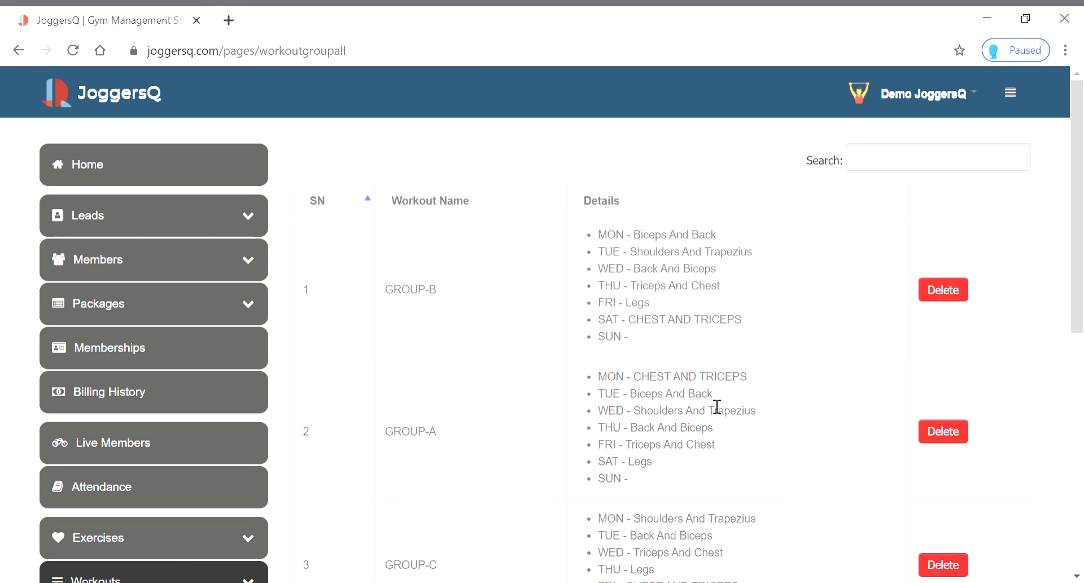
scroll(715, 398, "down", 9)
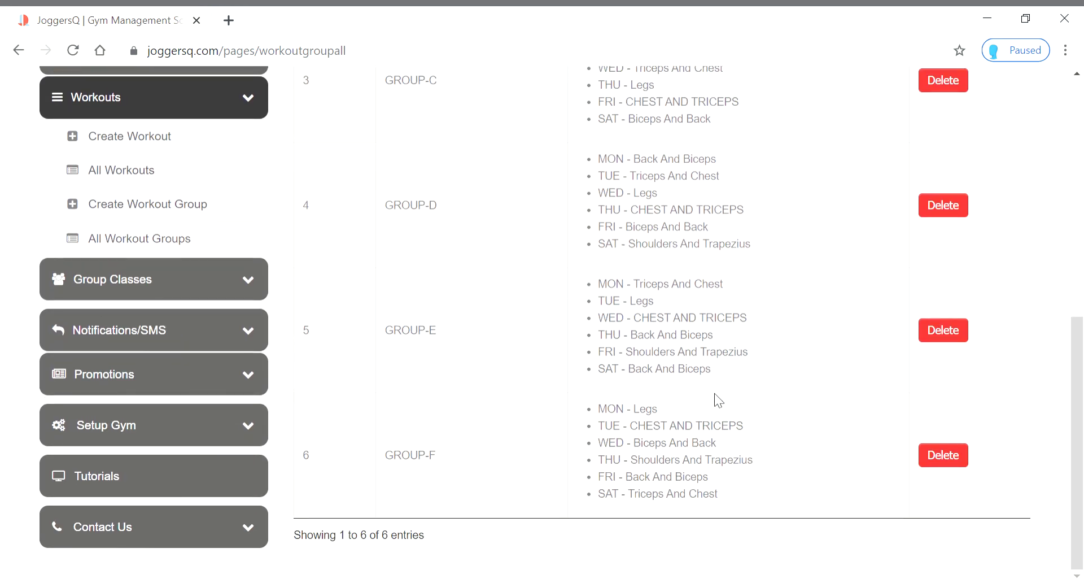
scroll(714, 393, "up", 2)
scroll(538, 387, "down", 2)
scroll(534, 386, "up", 9)
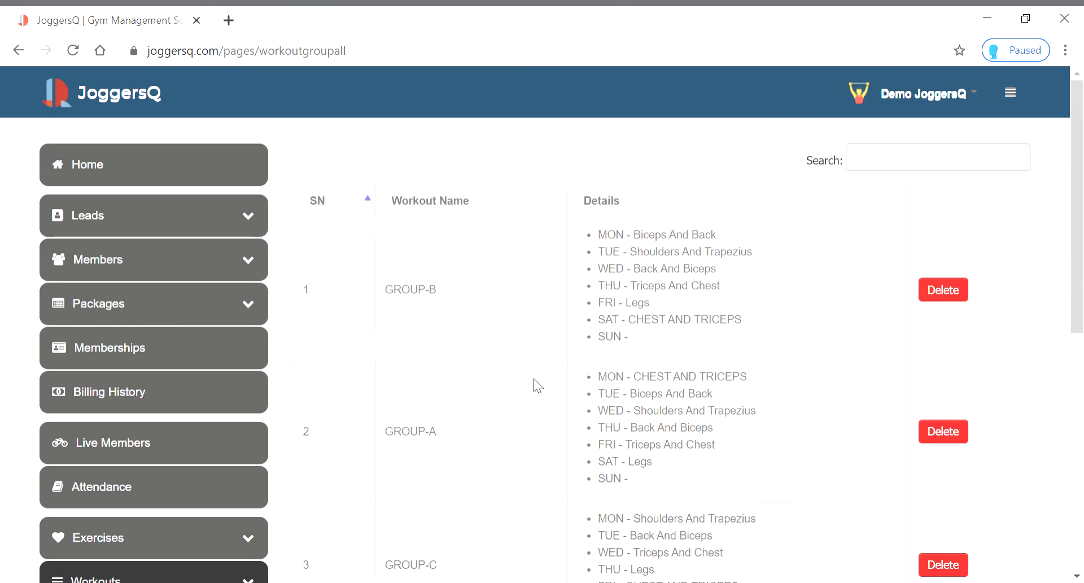
scroll(534, 379, "down", 9)
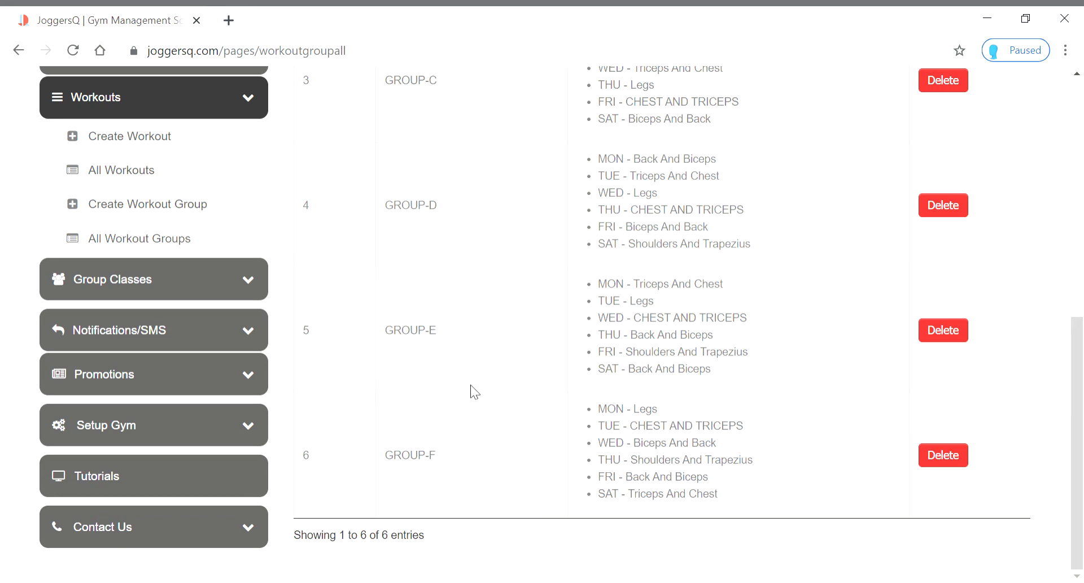
scroll(421, 447, "up", 6)
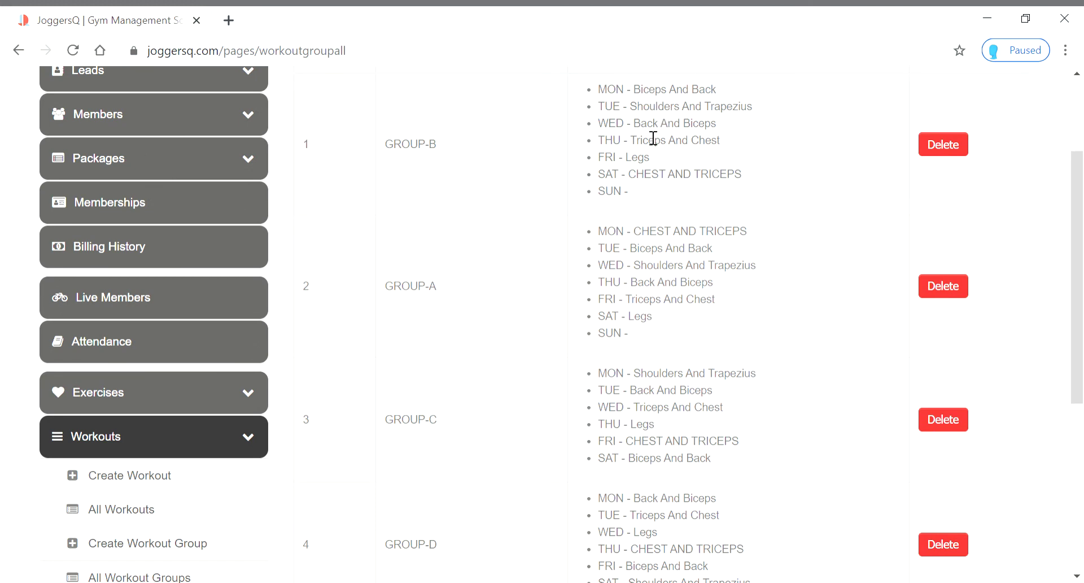
scroll(629, 218, "down", 3)
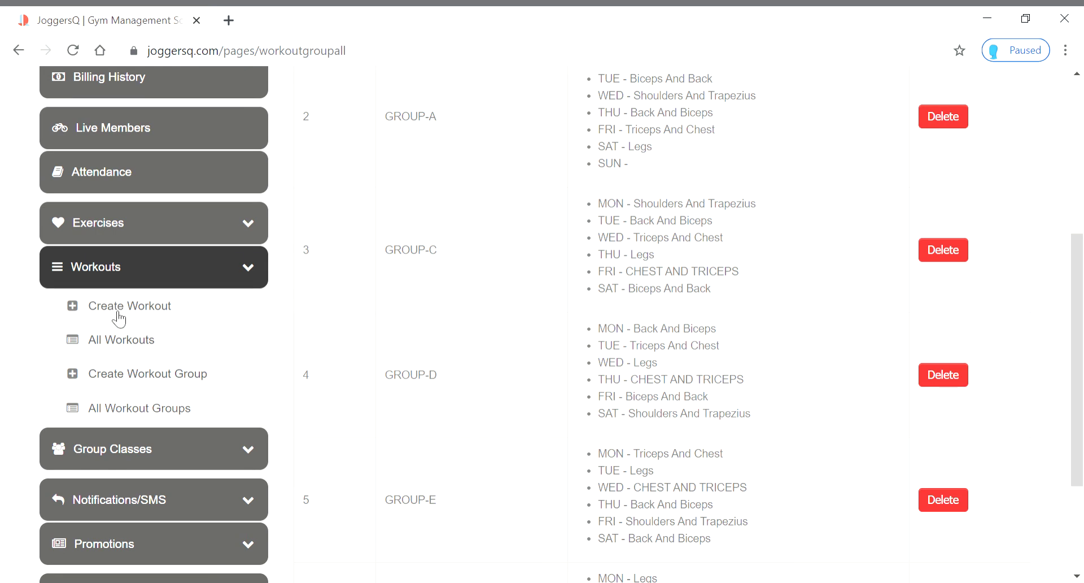
scroll(362, 262, "down", 3)
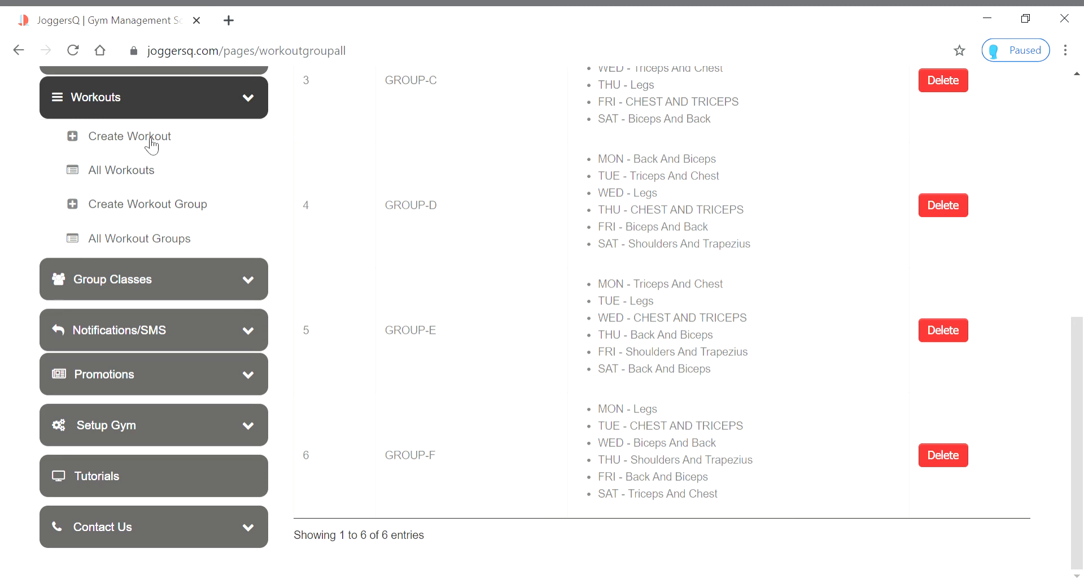
Start a new workout with a second row, setting row 1 to Triceps
left_click(151, 145)
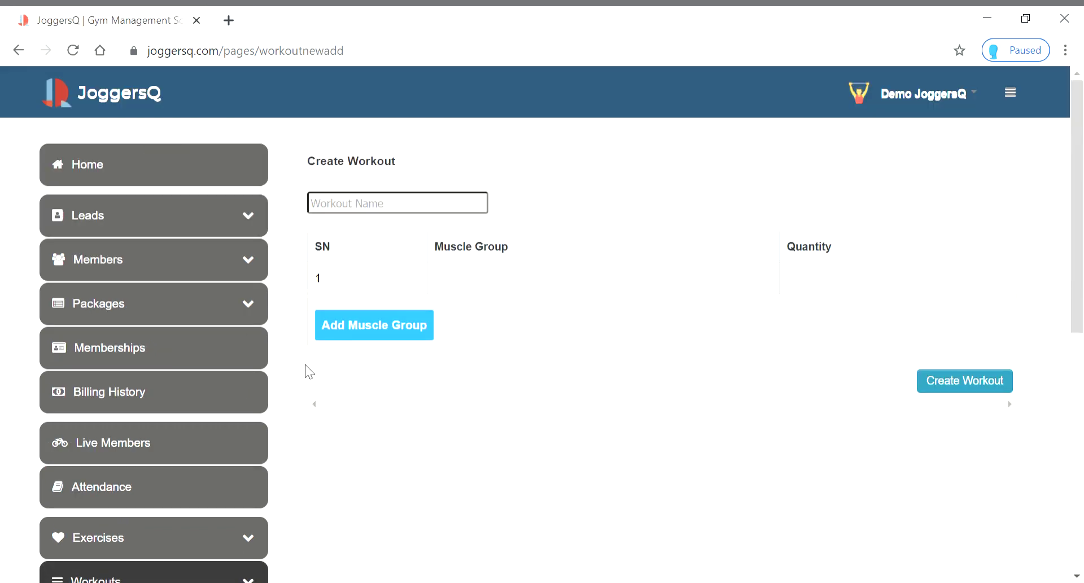
left_click(399, 331)
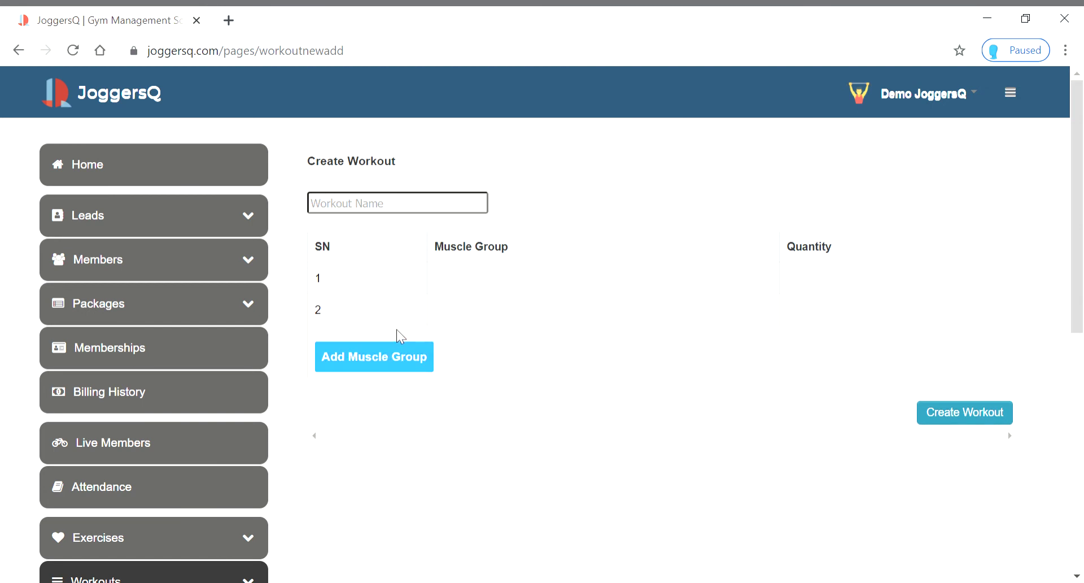
left_click(449, 285)
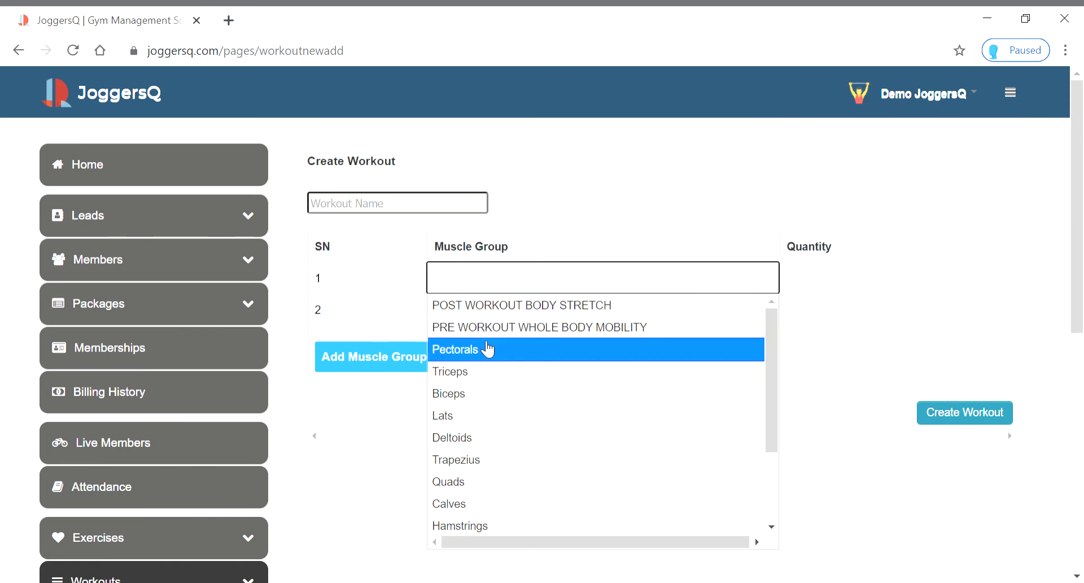
left_click(479, 374)
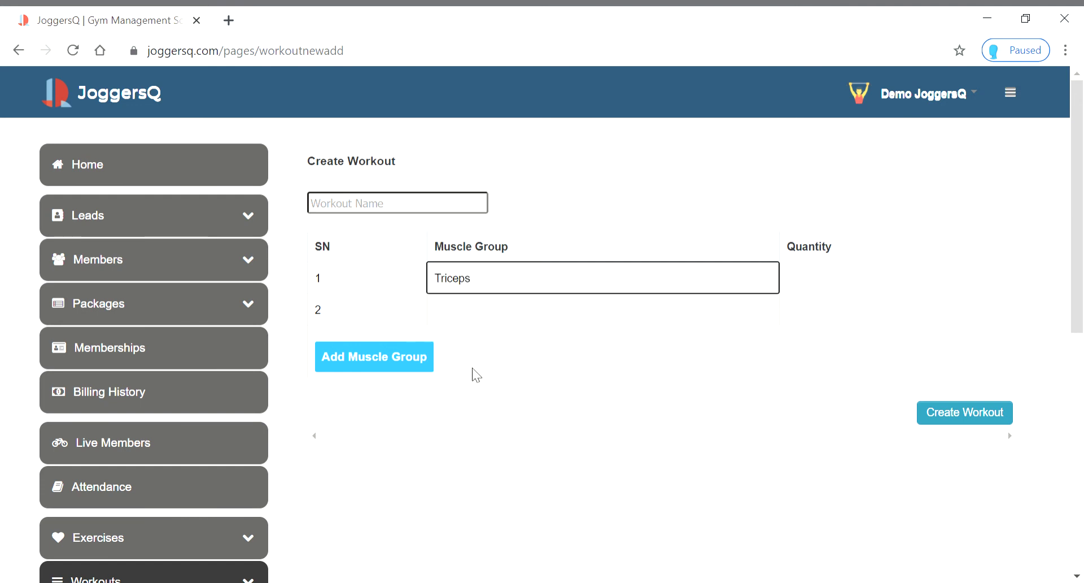
Set the second muscle group row to Pectorals
left_click(500, 309)
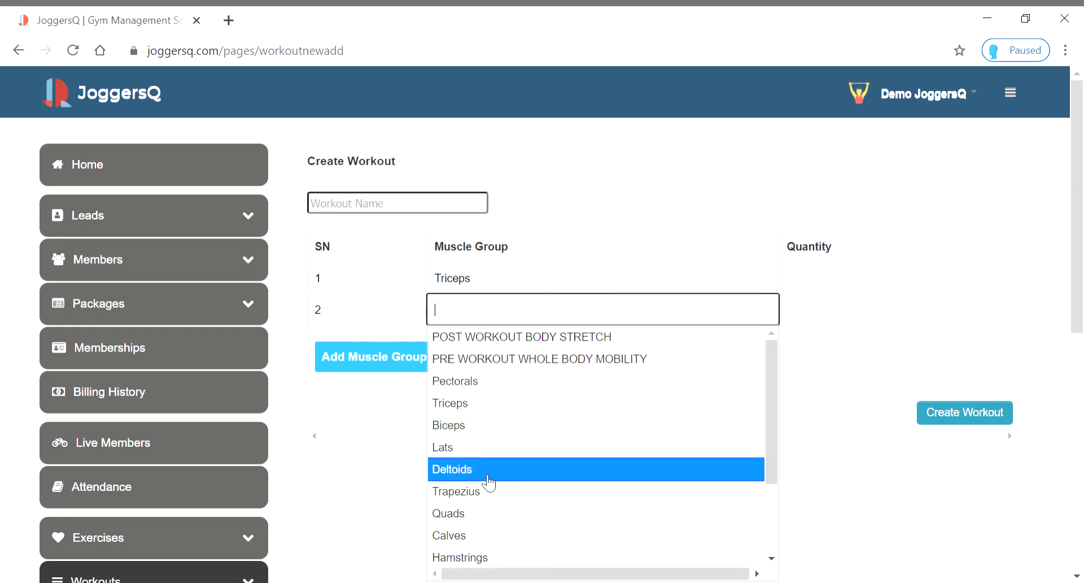
scroll(491, 531, "down", 2)
scroll(491, 531, "down", 3)
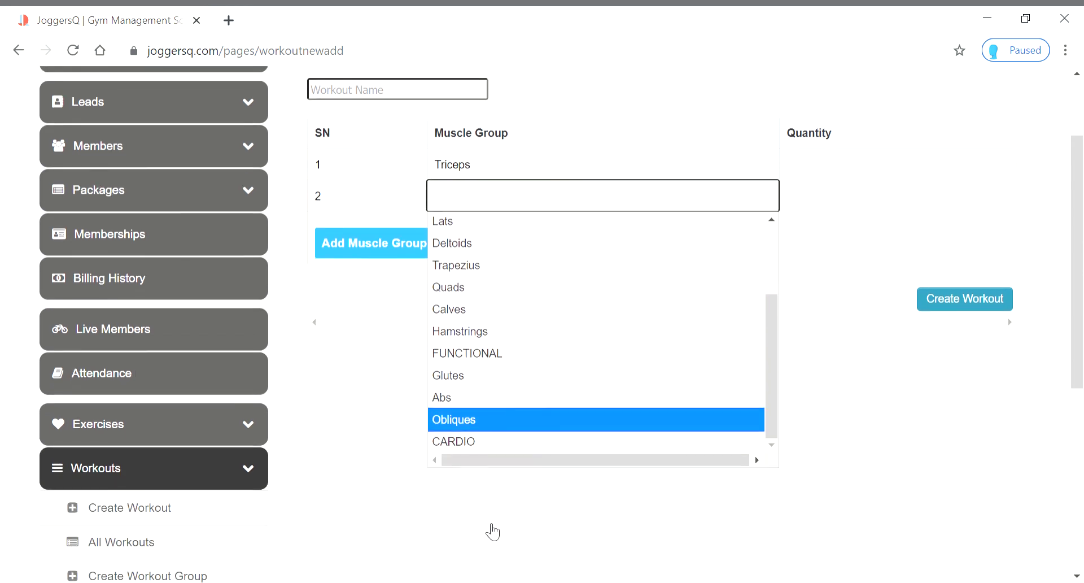
scroll(480, 337, "up", 1)
scroll(480, 338, "up", 5)
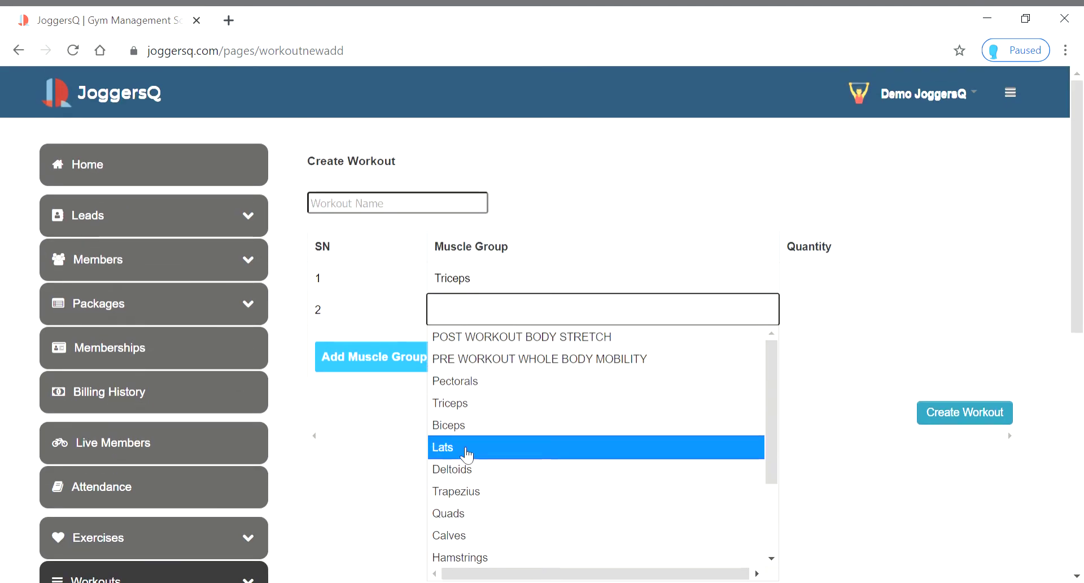
scroll(474, 452, "down", 2)
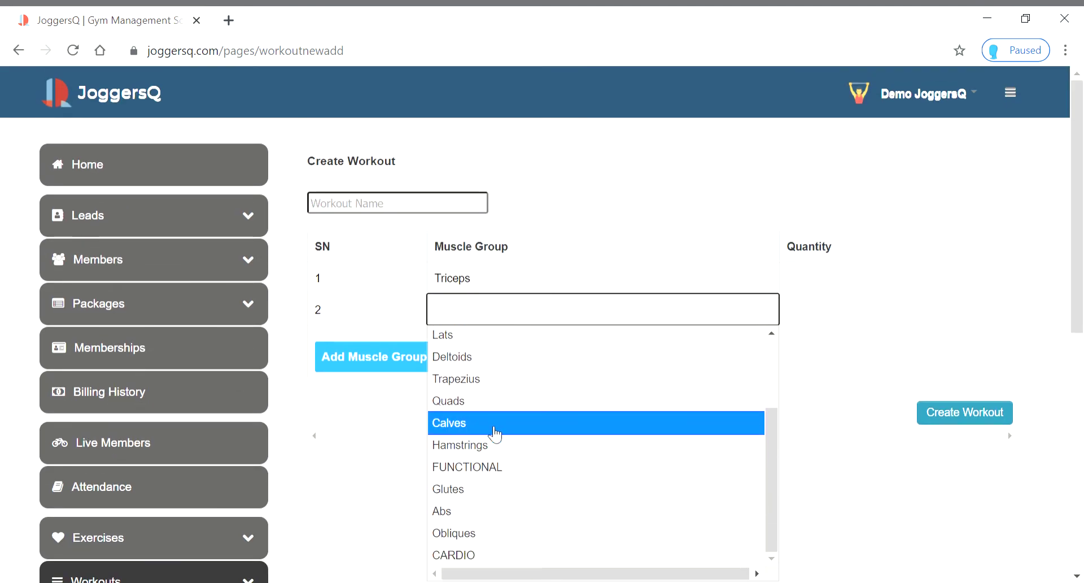
scroll(496, 435, "down", 2)
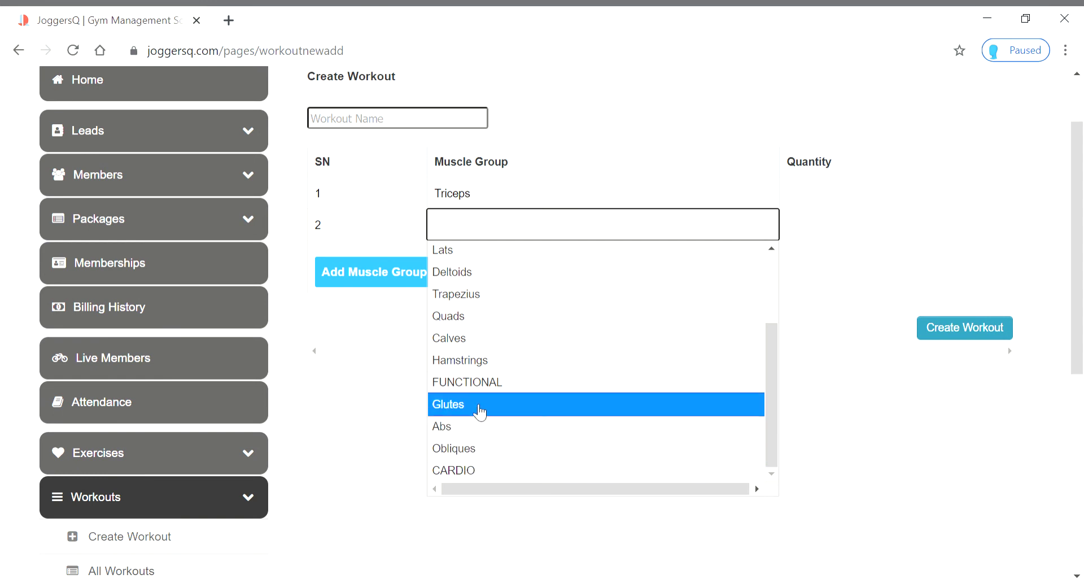
scroll(480, 266, "up", 1)
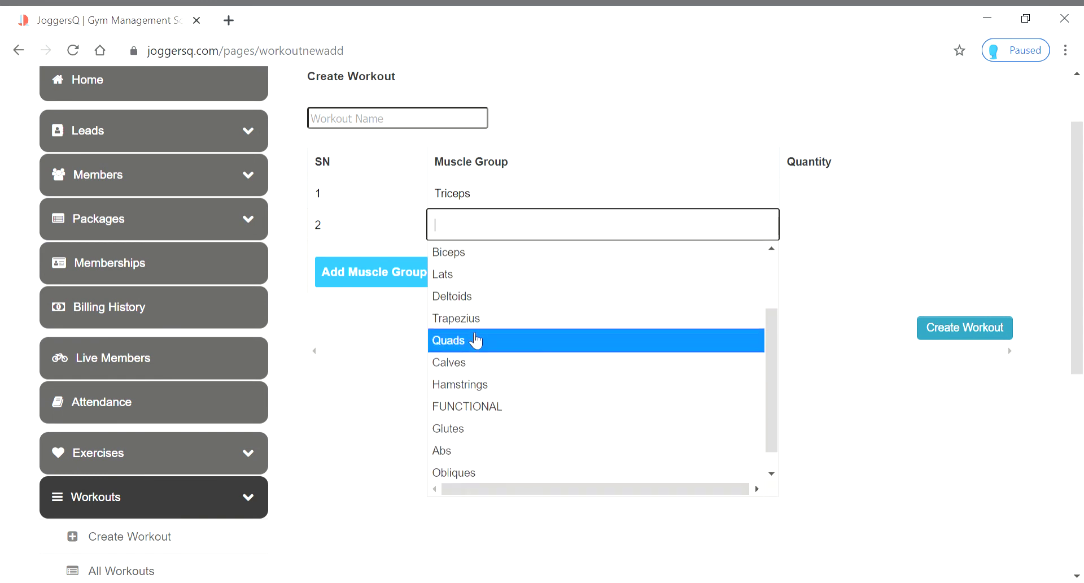
scroll(703, 404, "down", 1)
left_click_drag(773, 406, 765, 260)
left_click(472, 297)
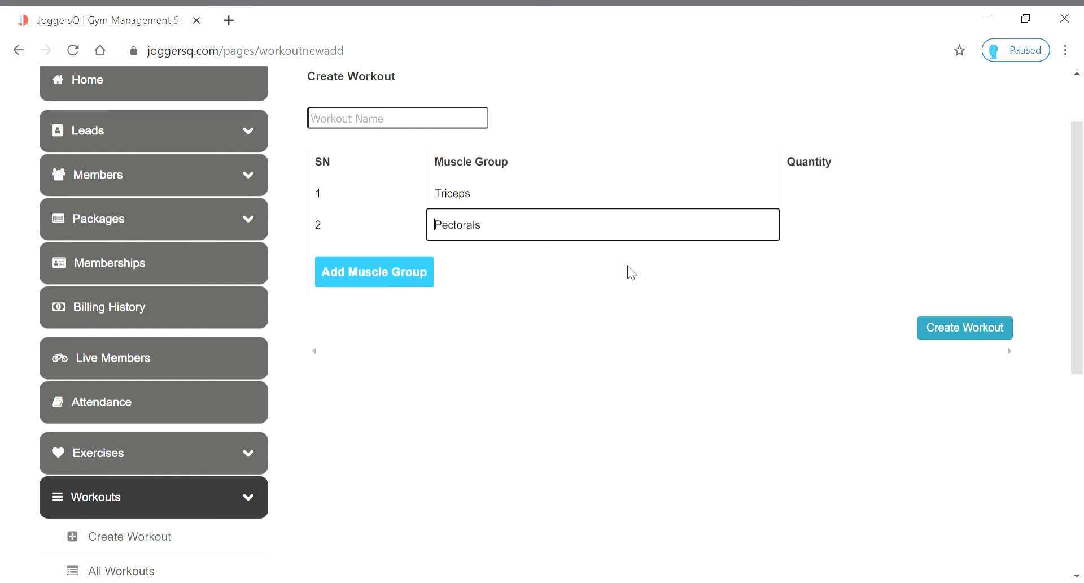
Add row 3 as POST WORKOUT BODY STRETCH and row 4 as CARDIO, then try saving
left_click(370, 278)
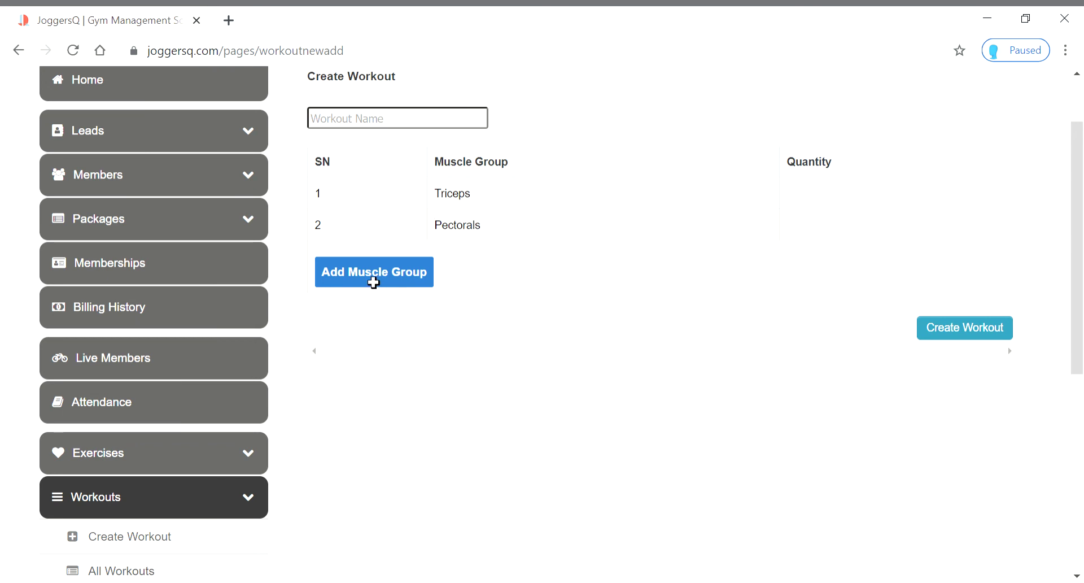
left_click(450, 264)
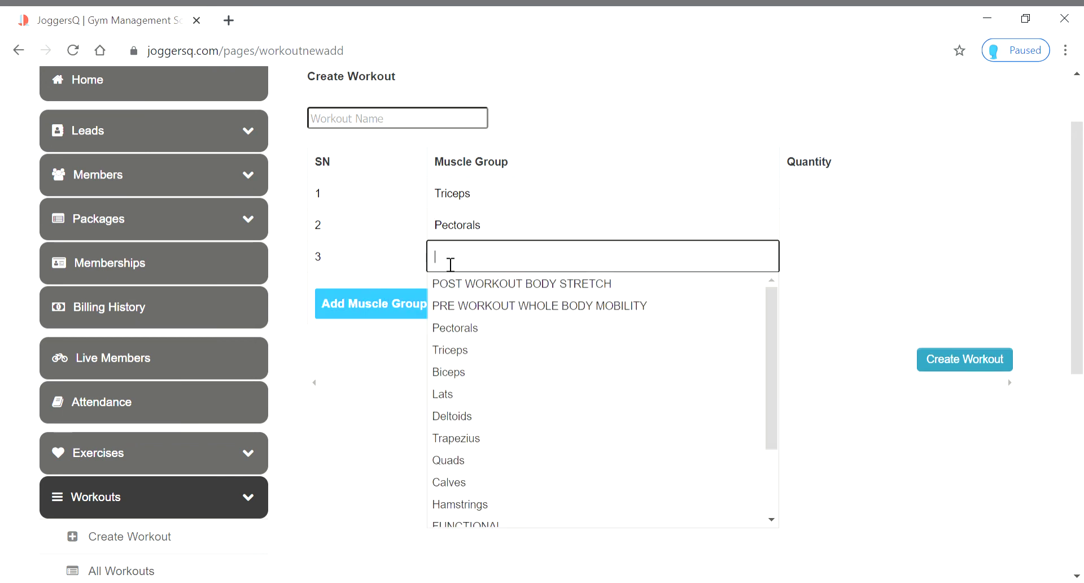
left_click(470, 289)
left_click(401, 309)
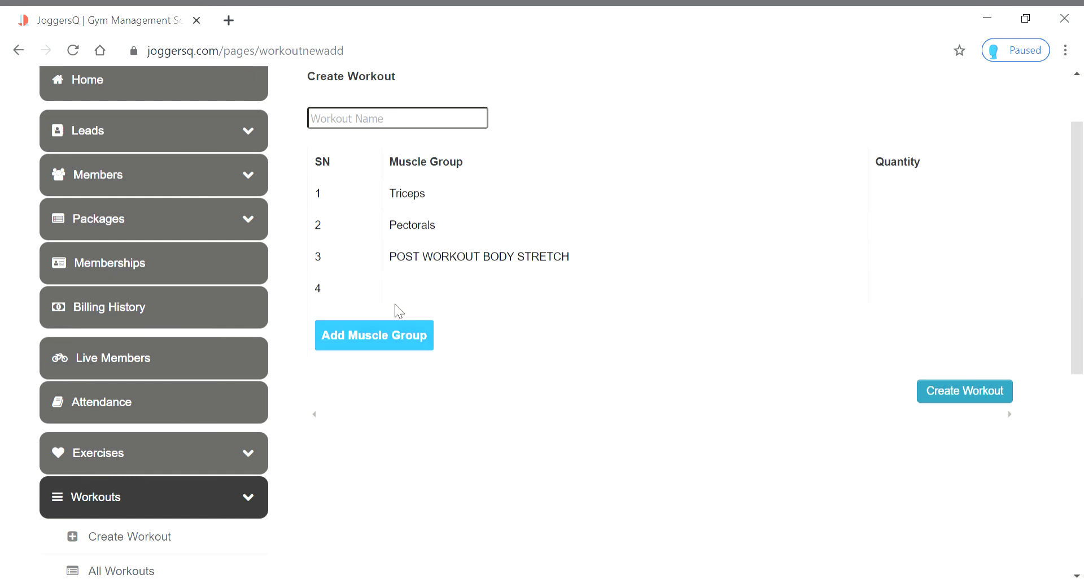
left_click(432, 296)
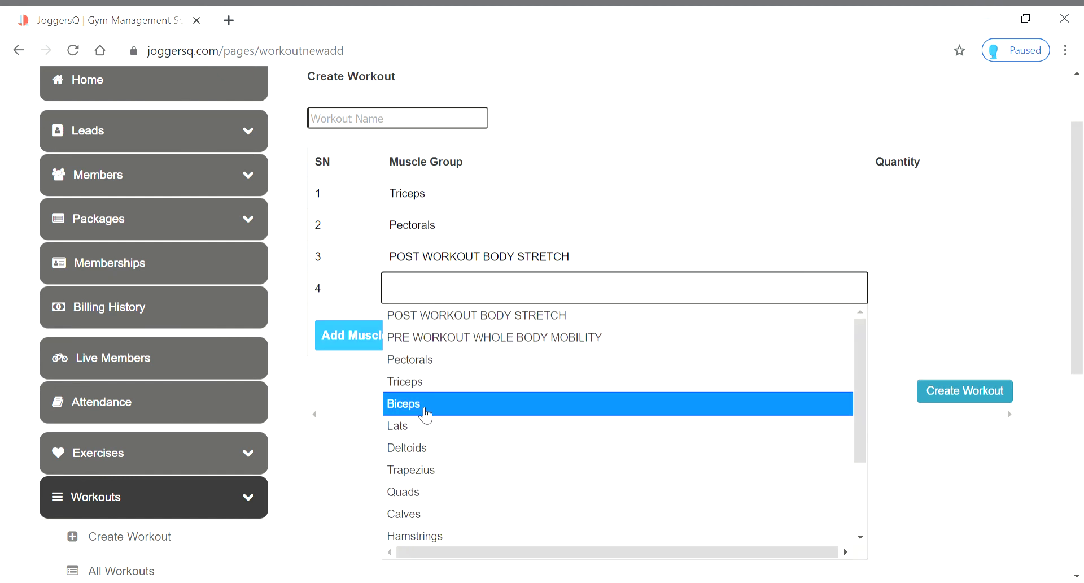
scroll(427, 417, "down", 2)
left_click(418, 533)
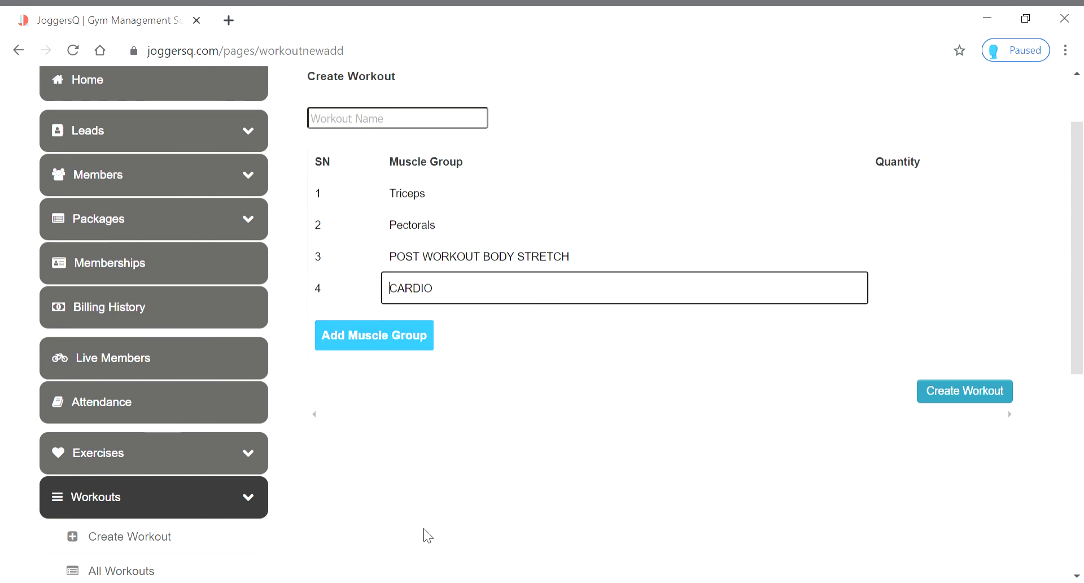
left_click(955, 394)
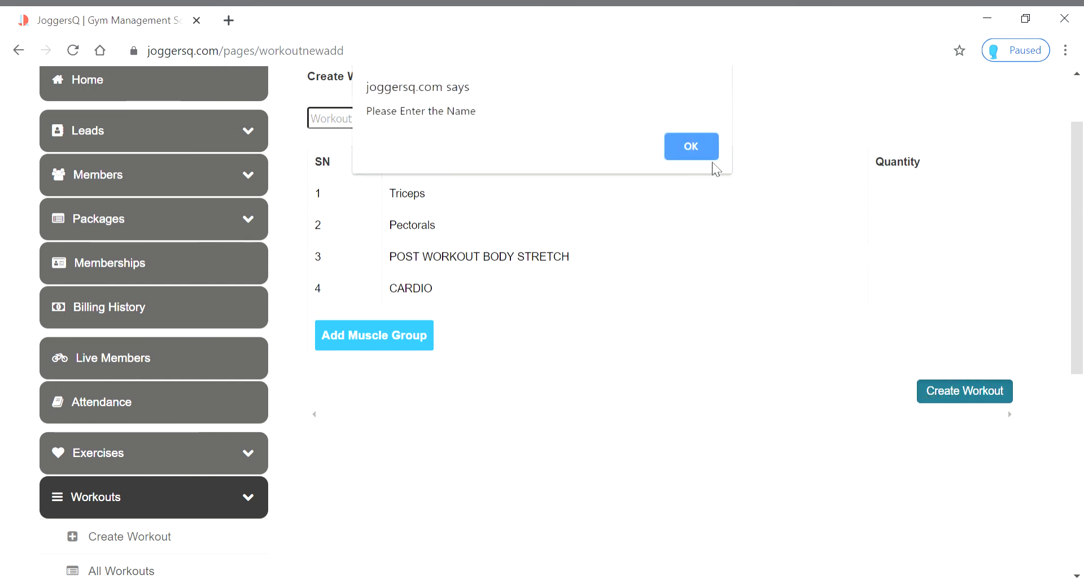
Dismiss the name warning and give Triceps 3, Pectorals 3, stretch 1 and CARDIO 1 as quantities
left_click(690, 146)
left_click_drag(363, 334, 900, 196)
left_click(899, 197)
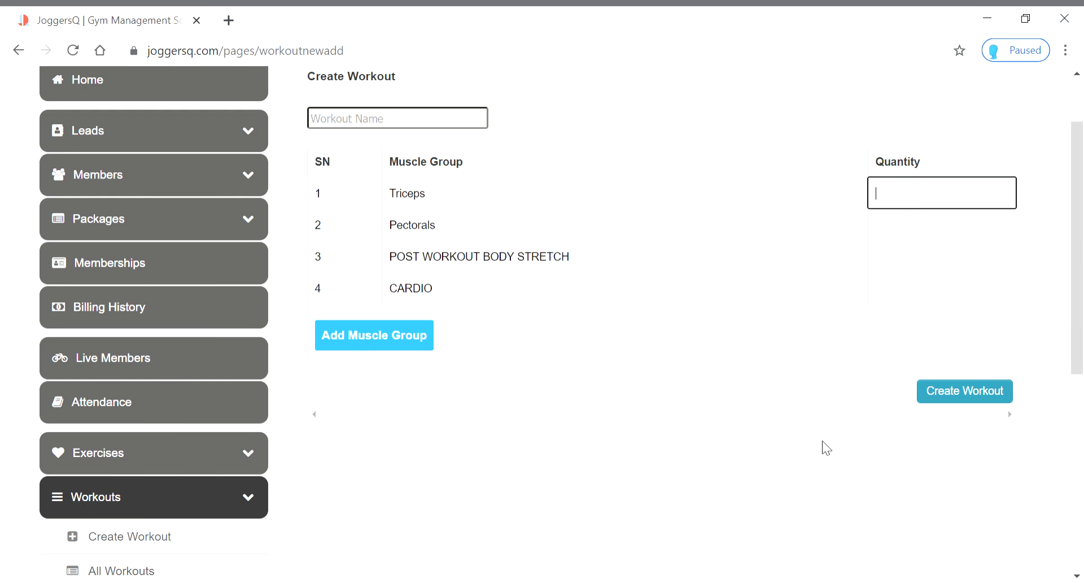
type("3")
left_click(916, 236)
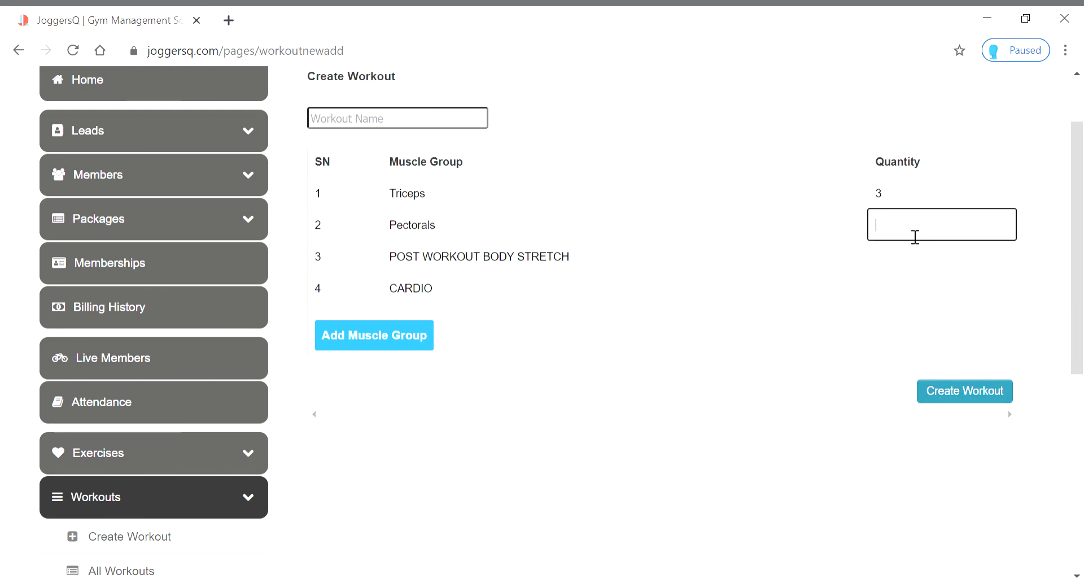
type("3")
left_click(909, 268)
type("1")
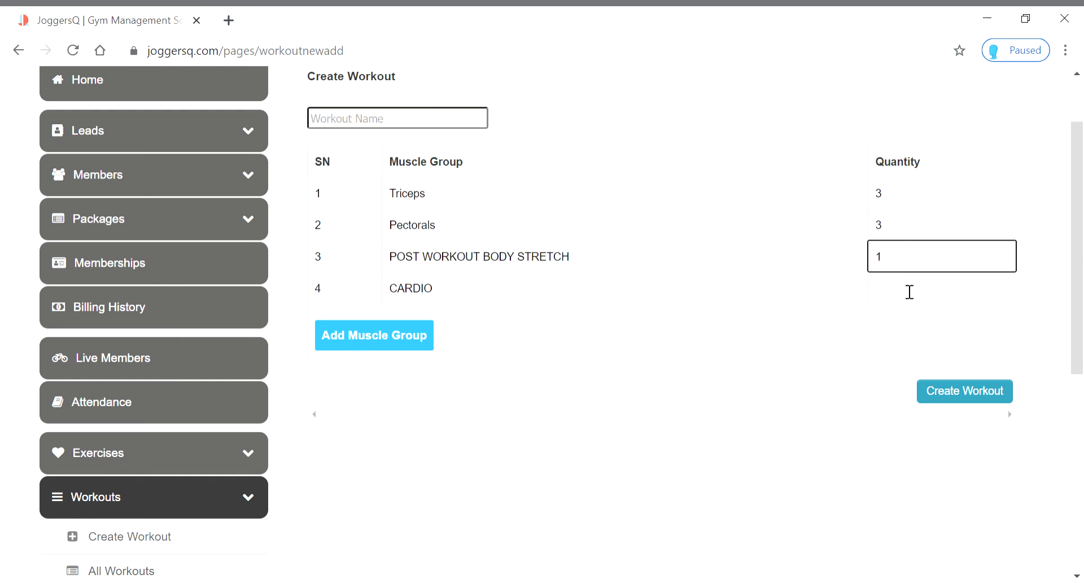
left_click(910, 294)
type("1")
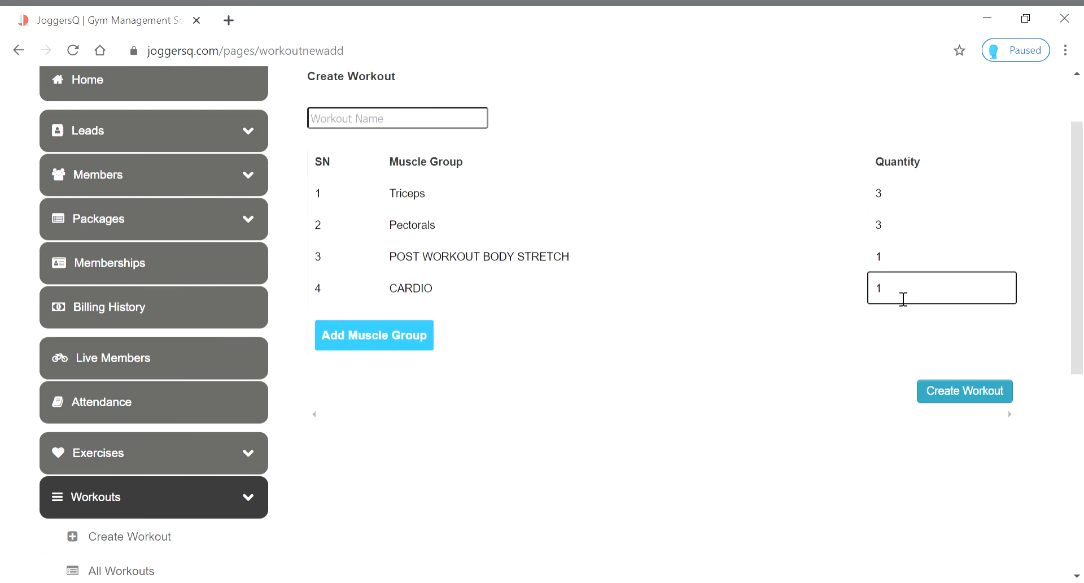
Name the workout 'chest and tricep' after dismissing the name alert, and save it
left_click(978, 398)
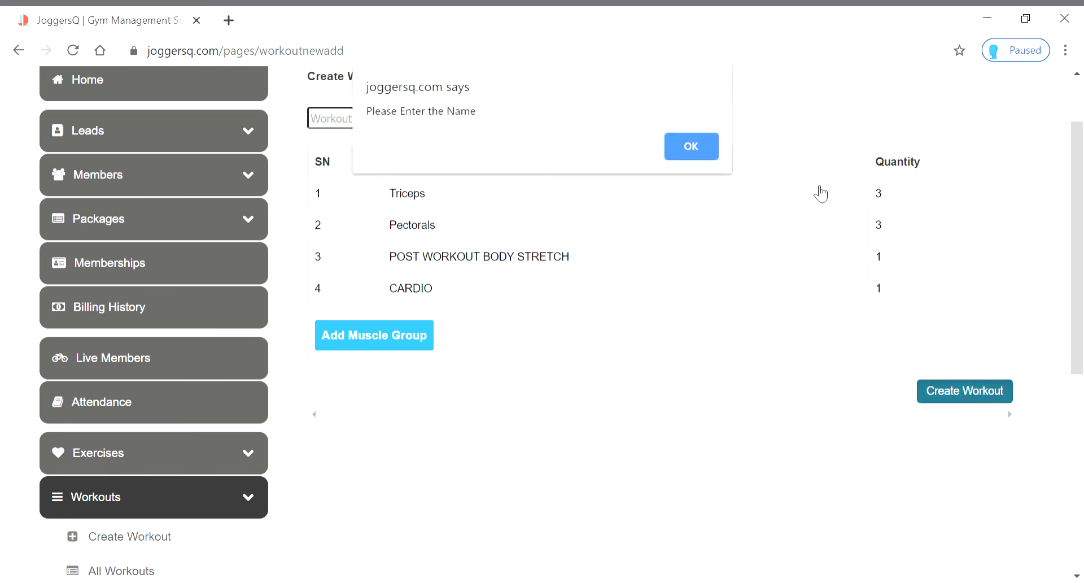
left_click(680, 152)
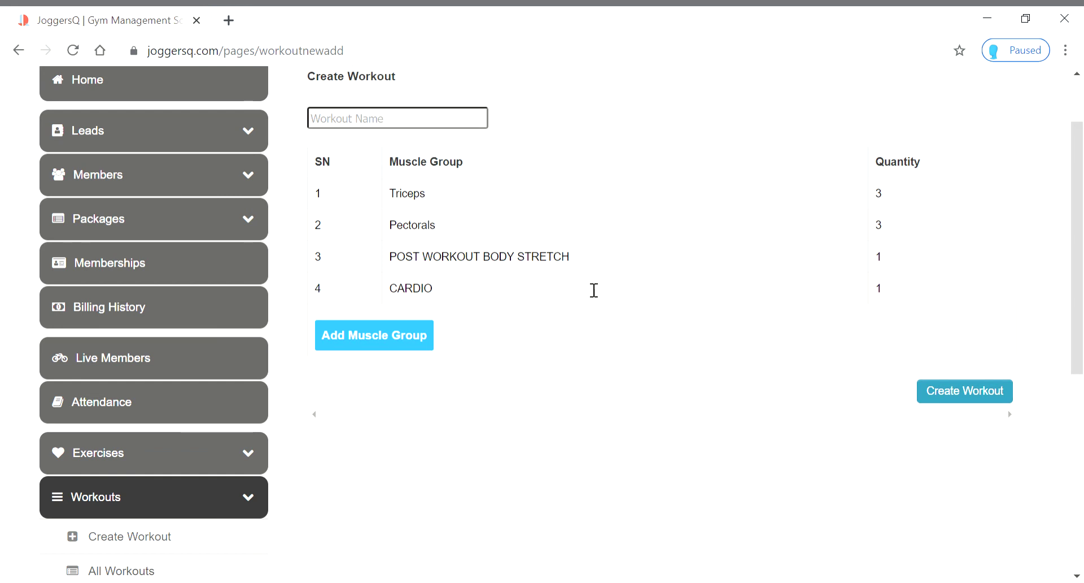
left_click(395, 125)
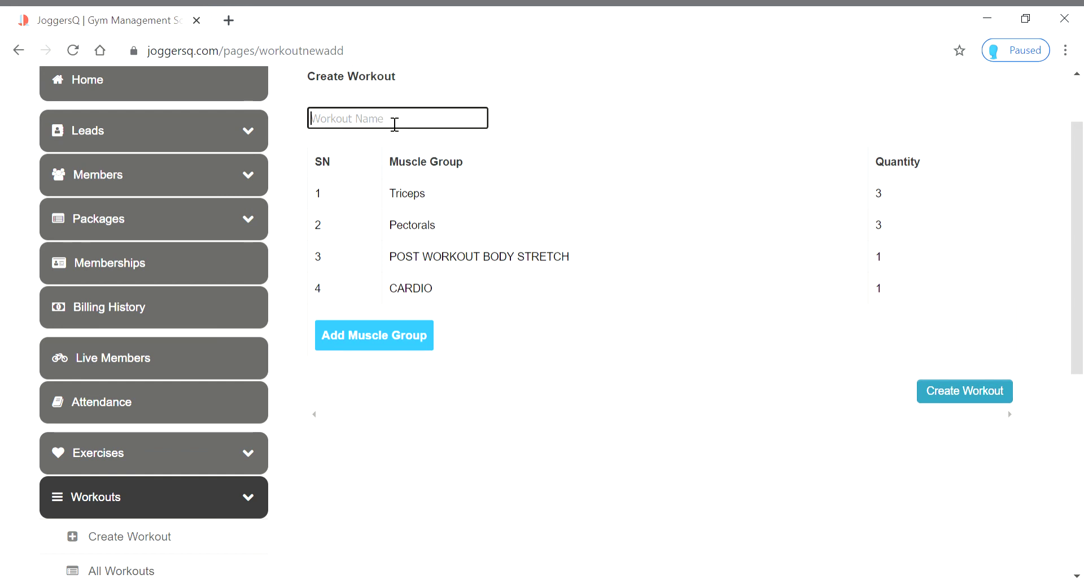
type("chest")
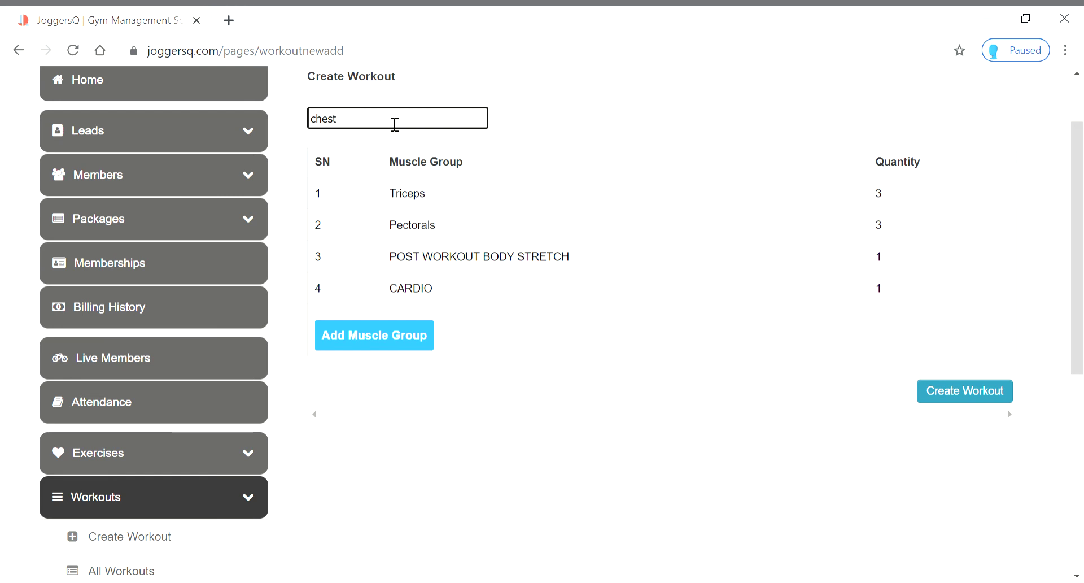
type(" and tricep")
left_click(502, 382)
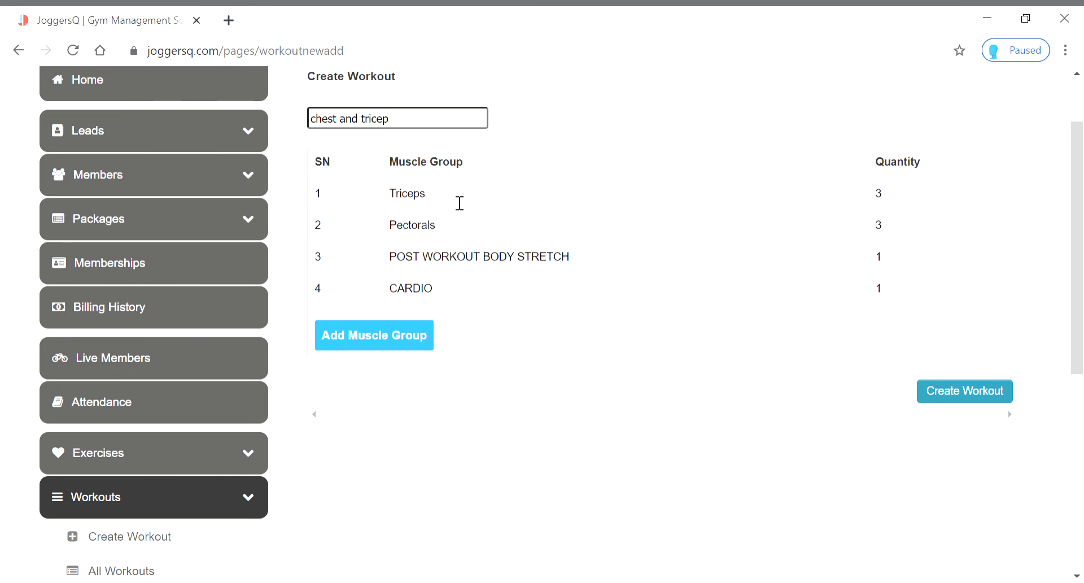
left_click(942, 394)
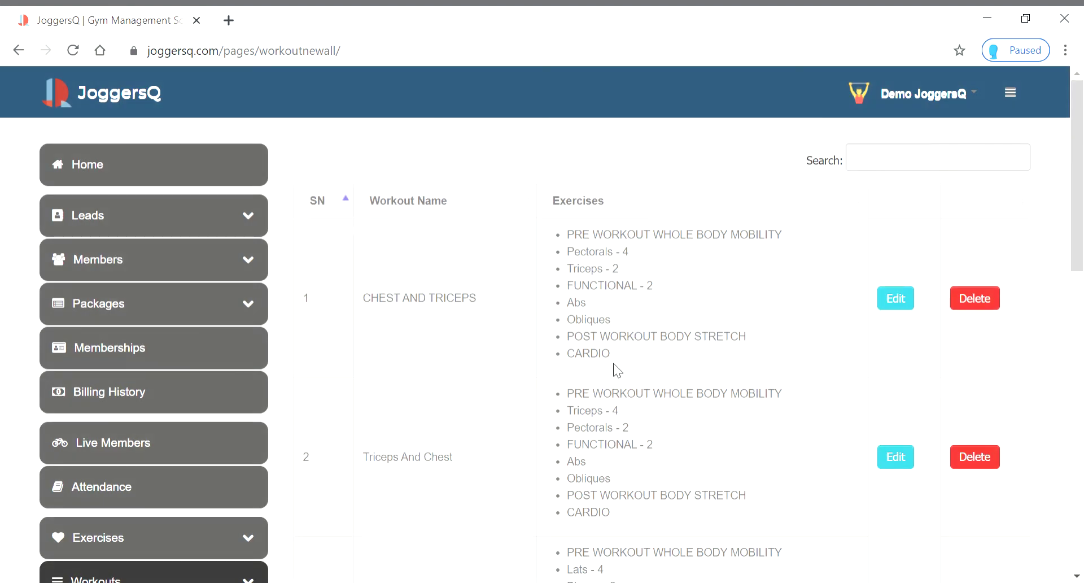
Delete the duplicate 'chest and tricep' workout, ID 293, from the All Workouts list
scroll(626, 343, "down", 10)
scroll(621, 341, "up", 10)
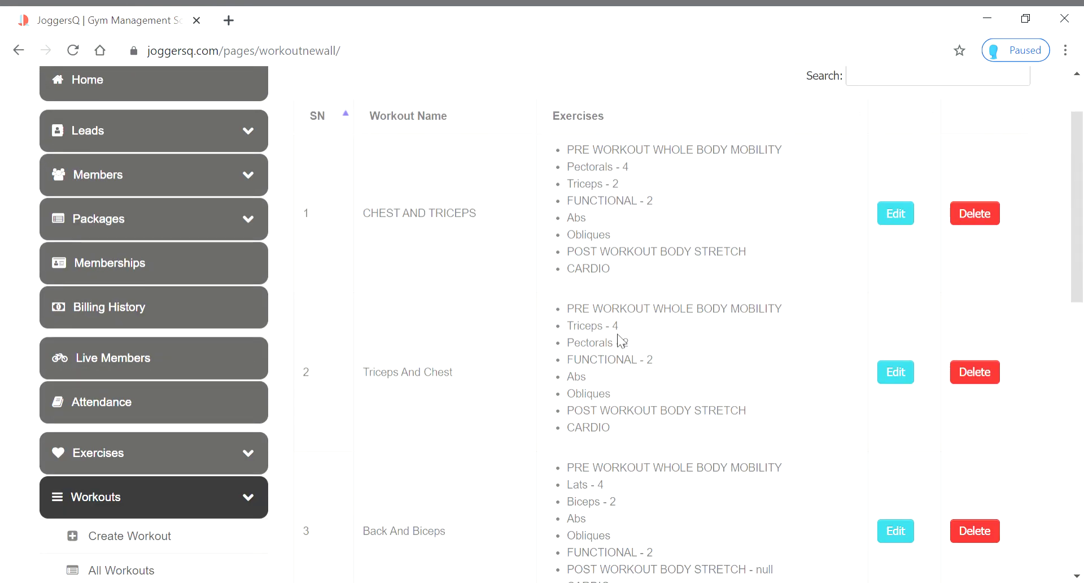
scroll(619, 339, "down", 10)
scroll(619, 338, "down", 1)
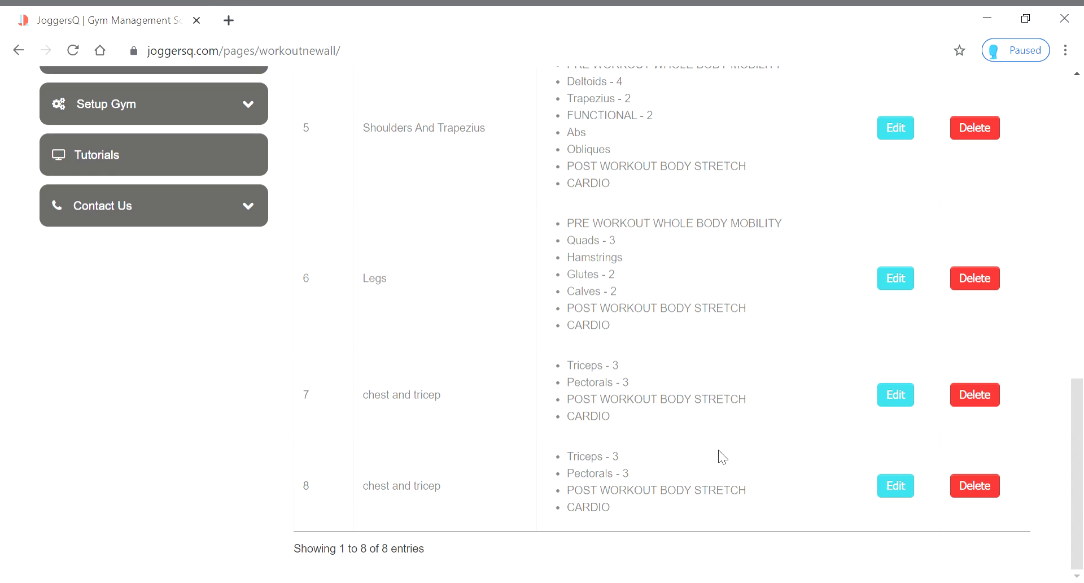
left_click(976, 402)
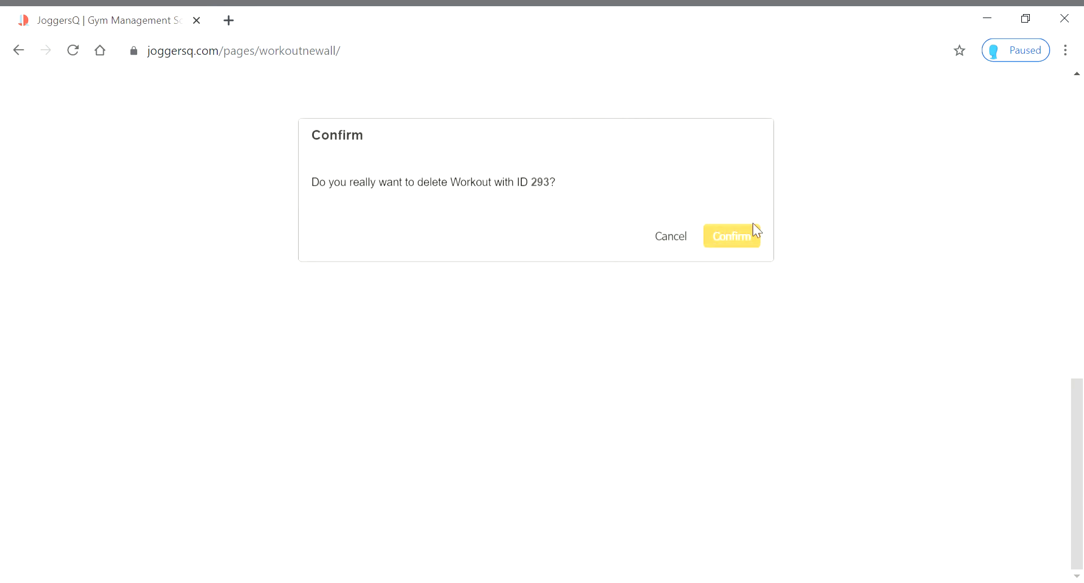
key("Return")
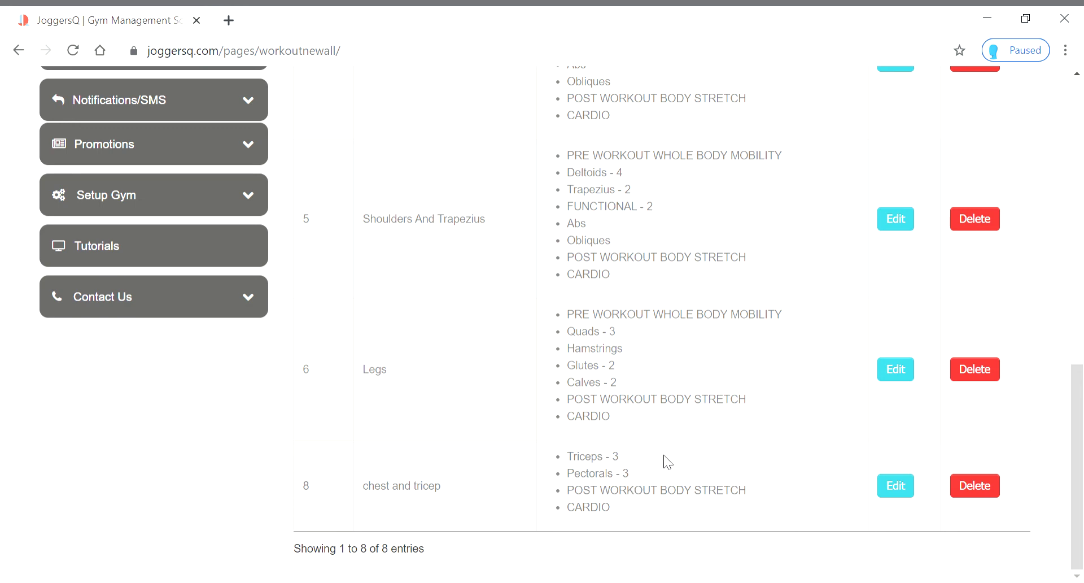
Start a new workout group without Sunday and assign chest and tricep to Monday
scroll(664, 457, "up", 7)
scroll(664, 456, "down", 7)
scroll(506, 473, "up", 3)
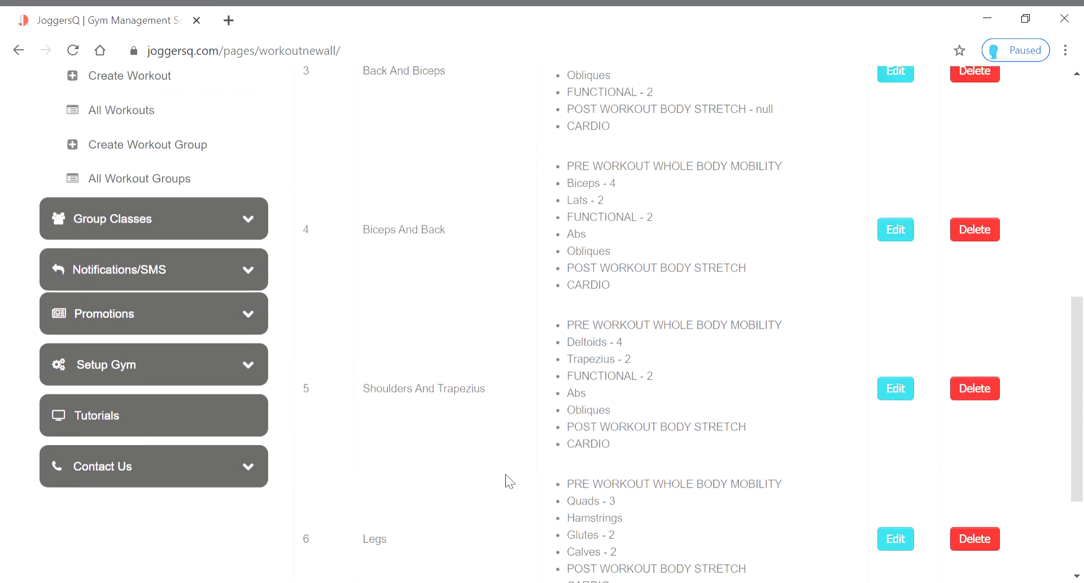
scroll(265, 186, "up", 2)
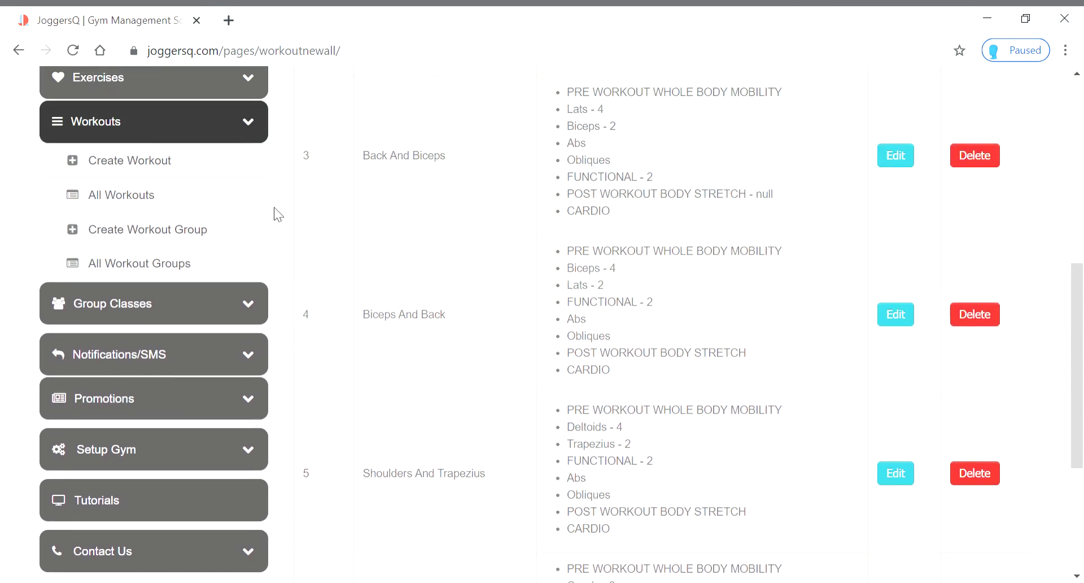
left_click(164, 232)
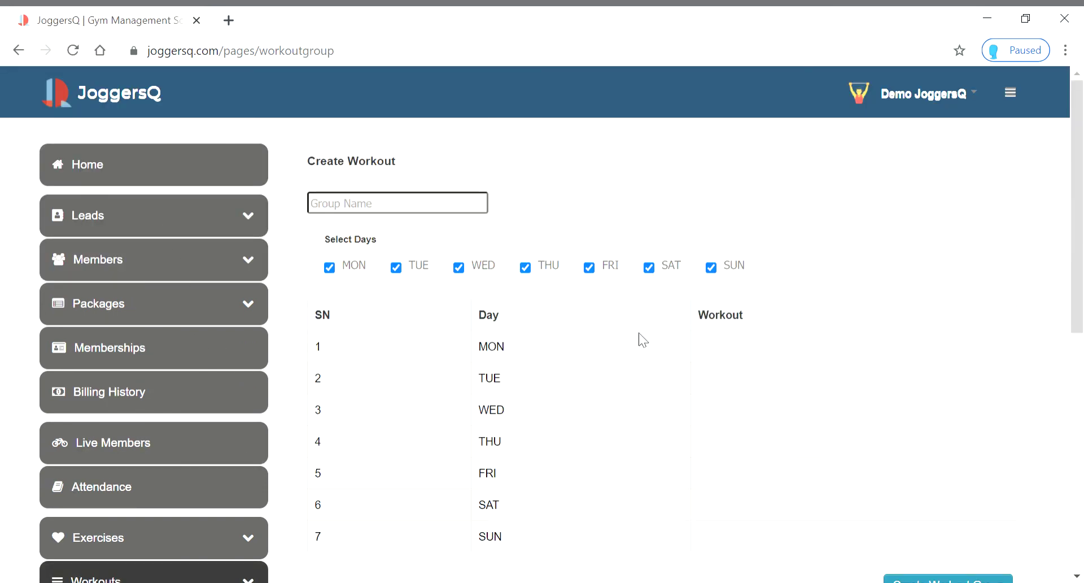
scroll(793, 285, "down", 6)
scroll(794, 285, "up", 3)
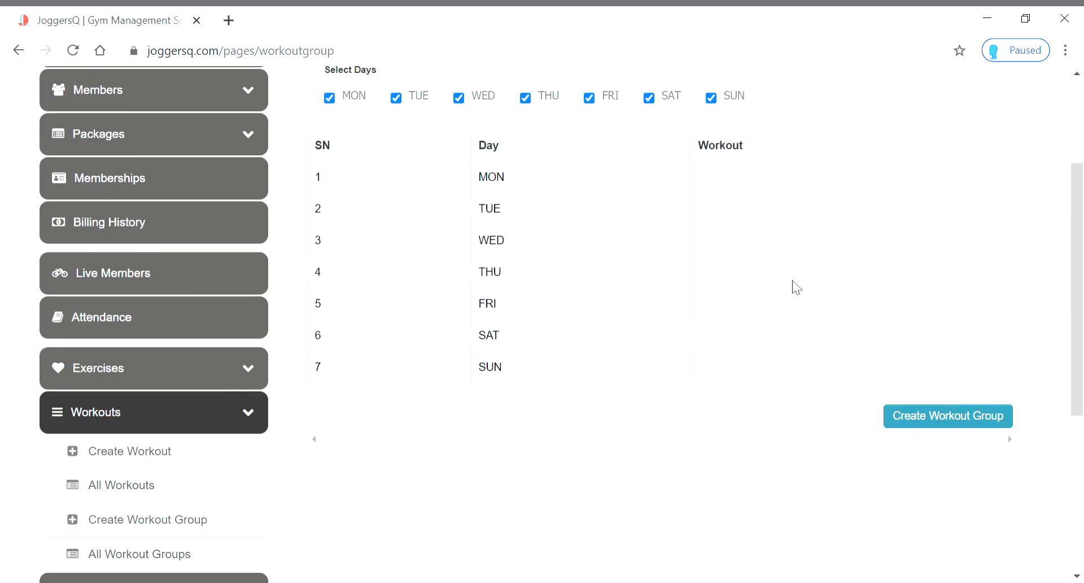
left_click(721, 104)
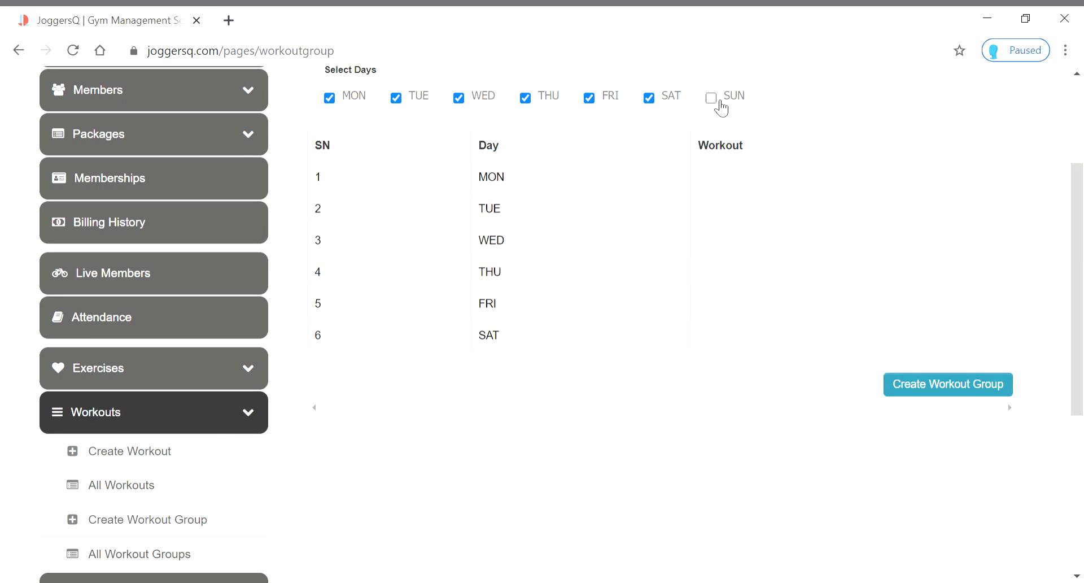
left_click(718, 104)
left_click(715, 106)
scroll(676, 471, "up", 3)
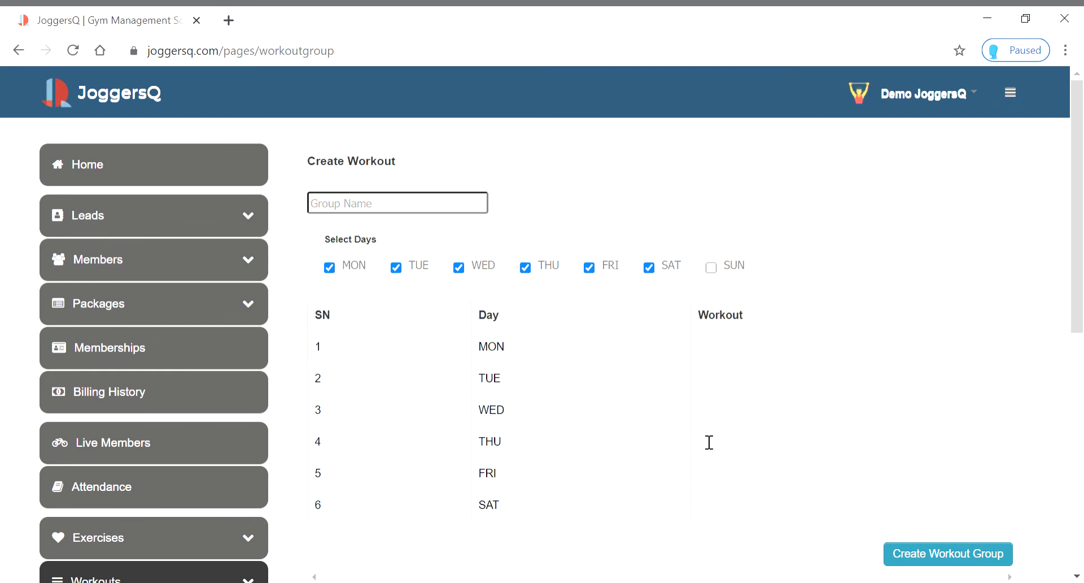
left_click(760, 358)
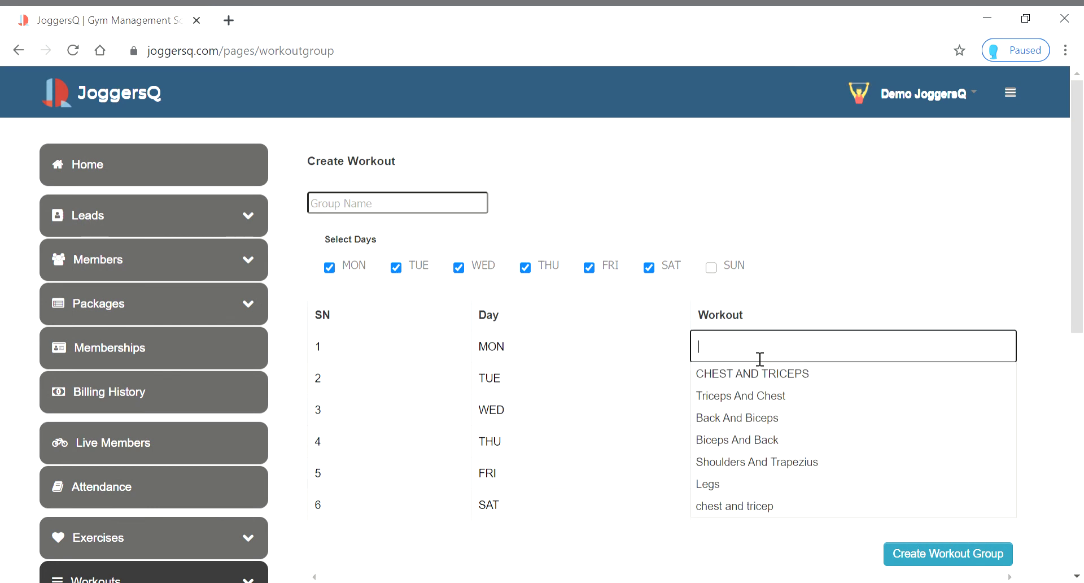
left_click(732, 506)
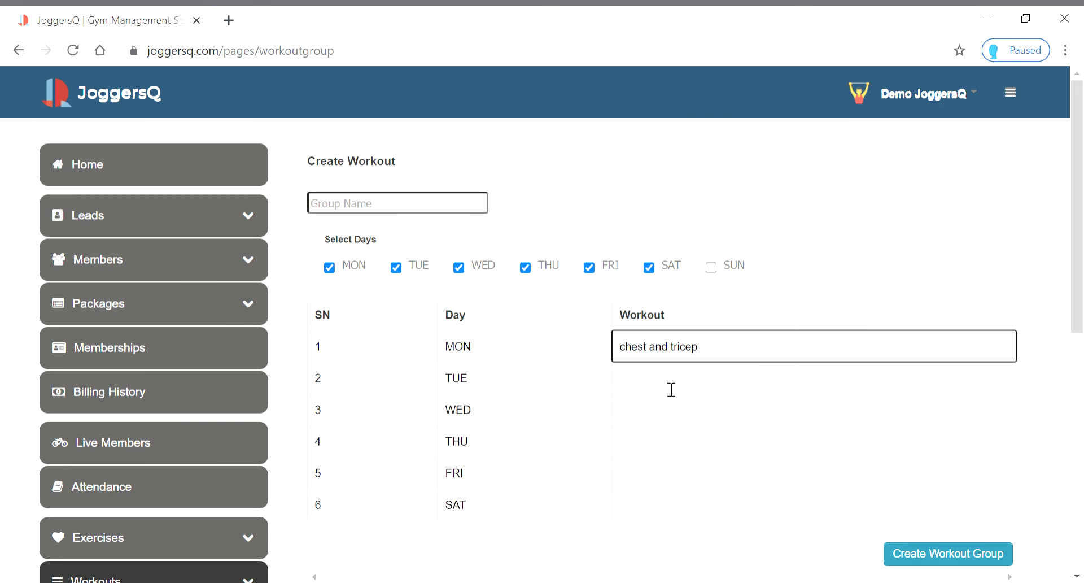
Name the workout group GROUP-G
left_click(415, 211)
type("GROUP-F")
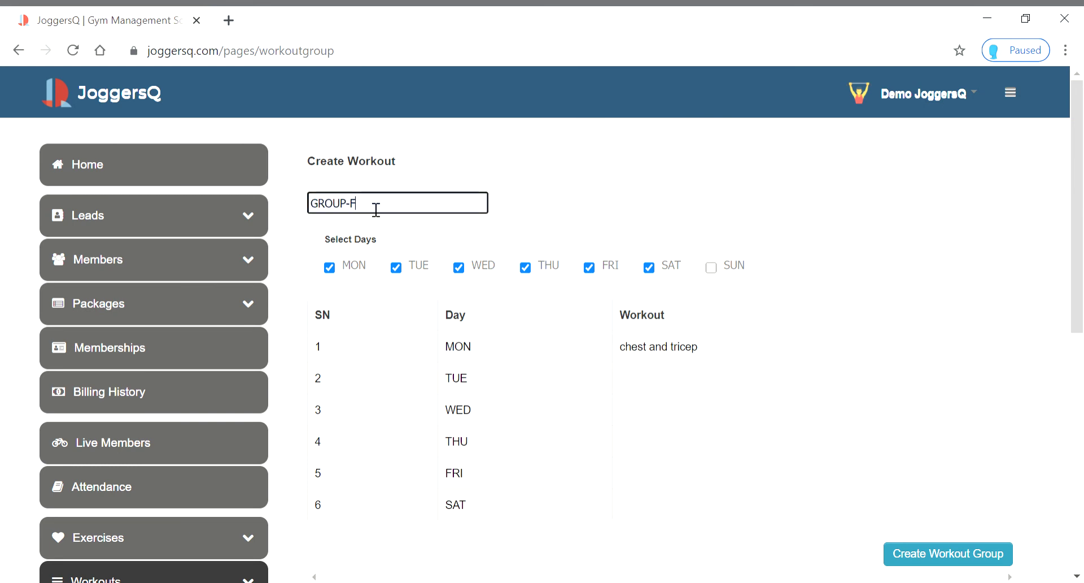
key("BackSpace")
type("G")
Assign Back And Biceps, Shoulders And Trapezius, Legs, Back And Biceps, Triceps And Chest to Tuesday–Saturday
left_click(723, 353)
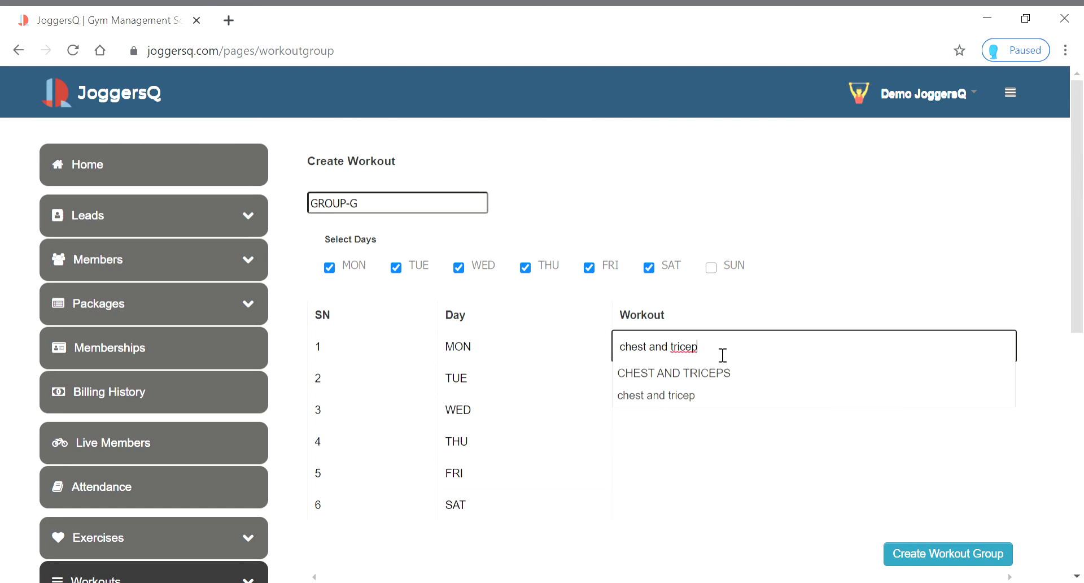
left_click(704, 446)
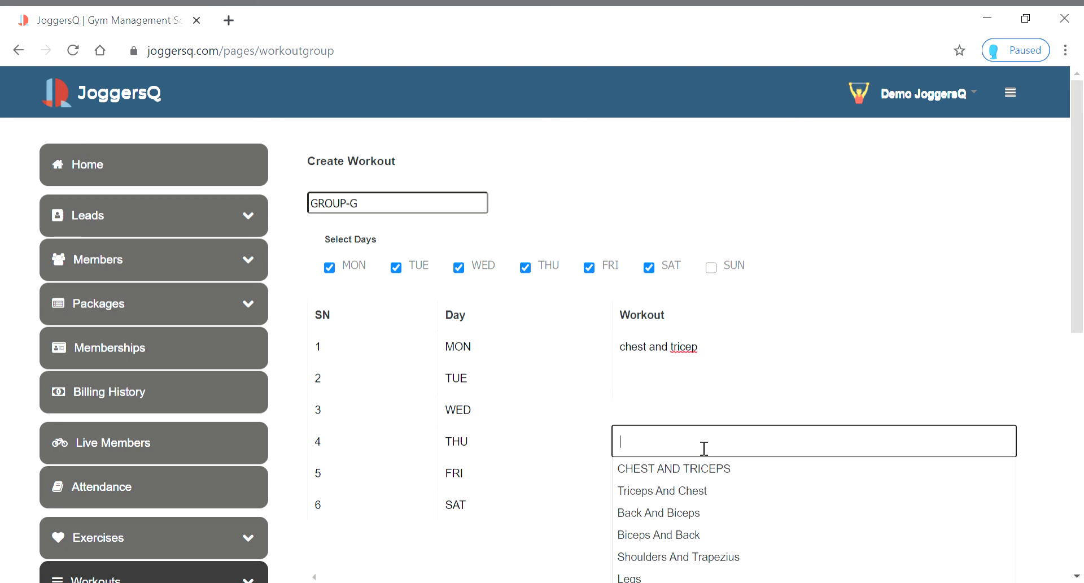
left_click(703, 392)
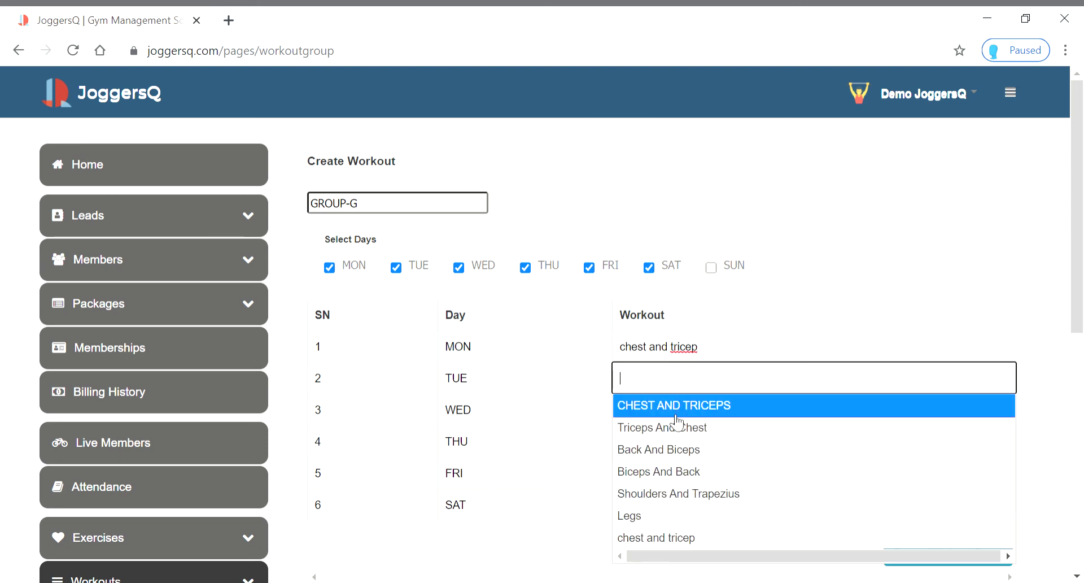
left_click(656, 449)
left_click(666, 423)
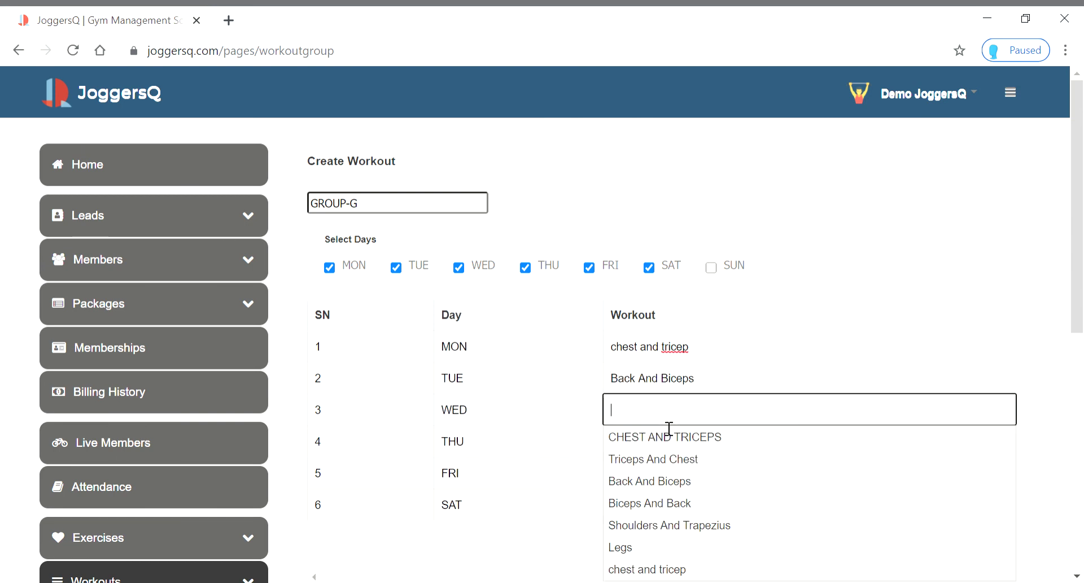
left_click(659, 525)
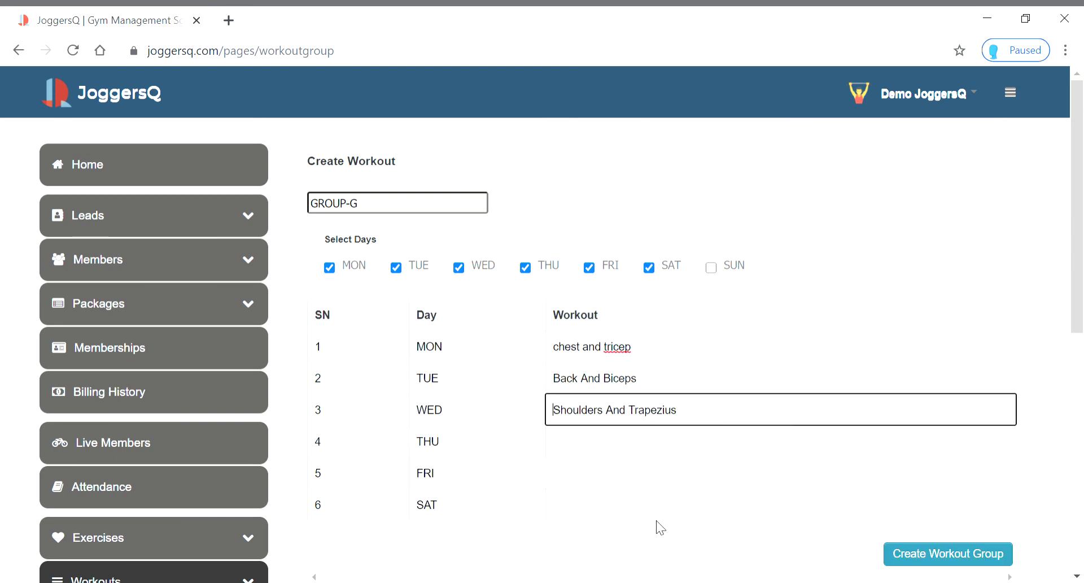
left_click(658, 454)
scroll(644, 542, "down", 3)
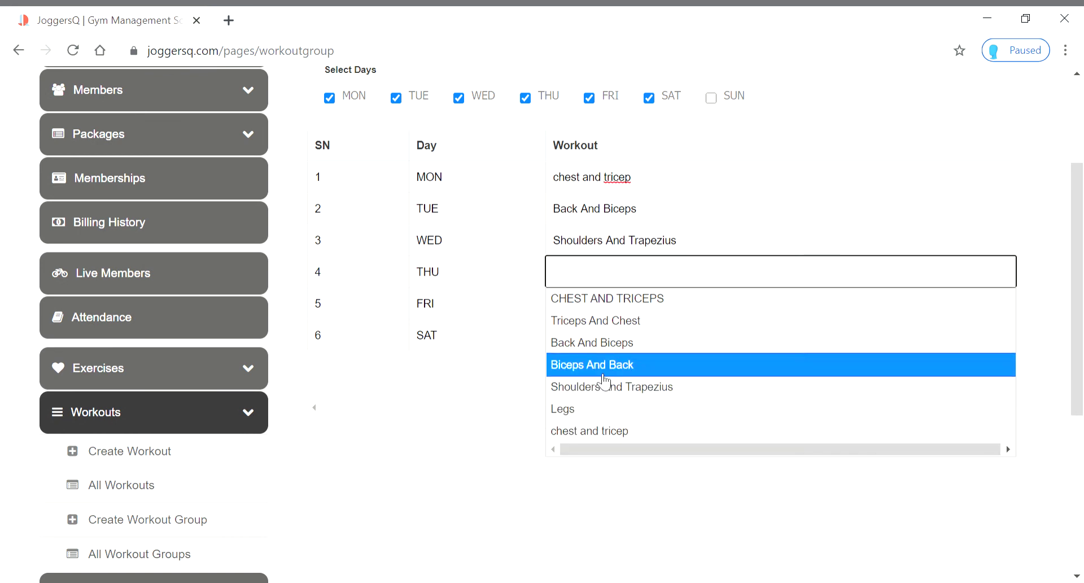
left_click(608, 410)
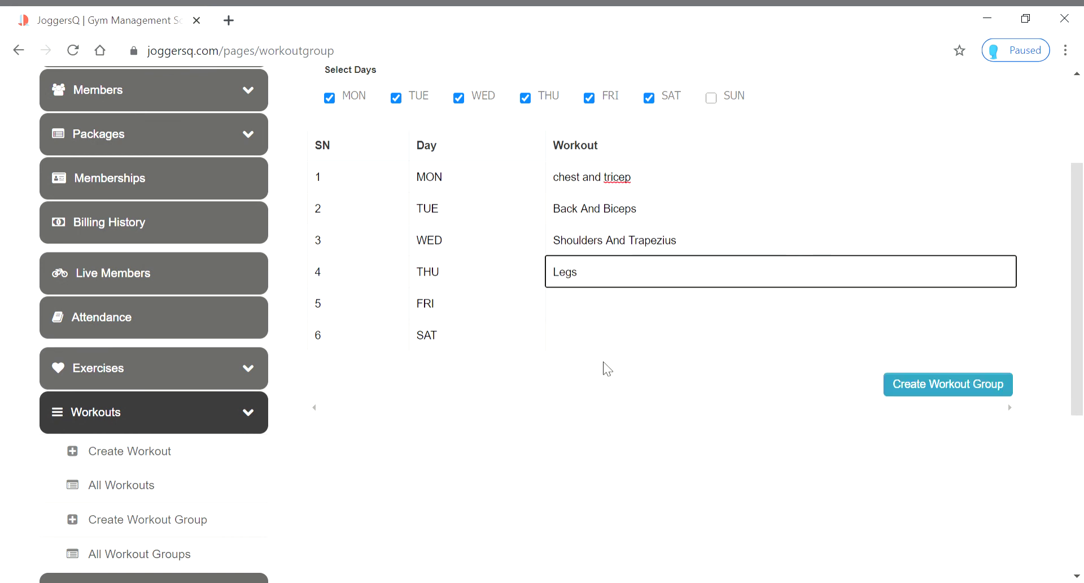
left_click(614, 316)
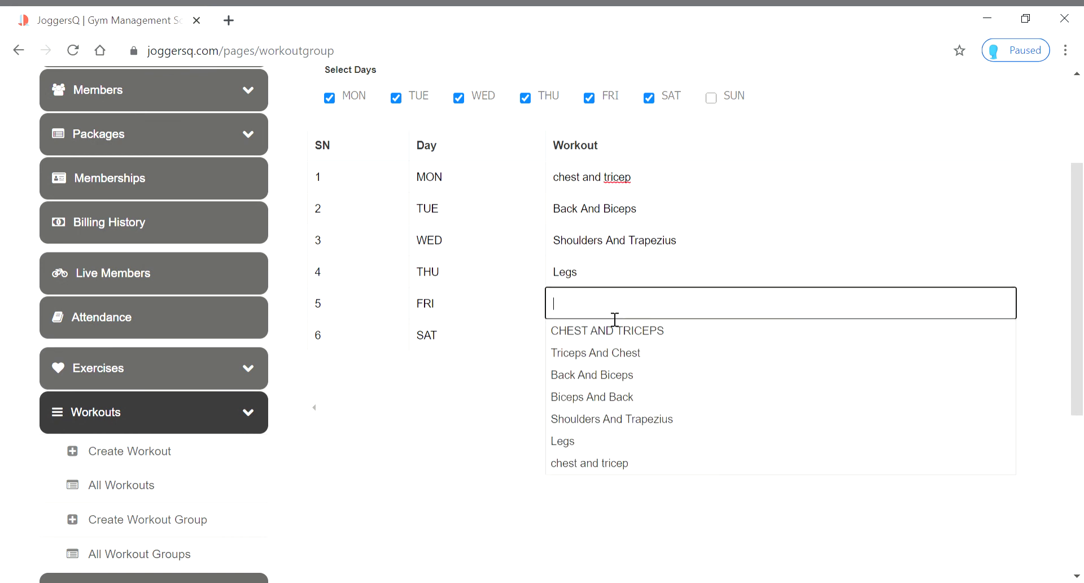
left_click(605, 374)
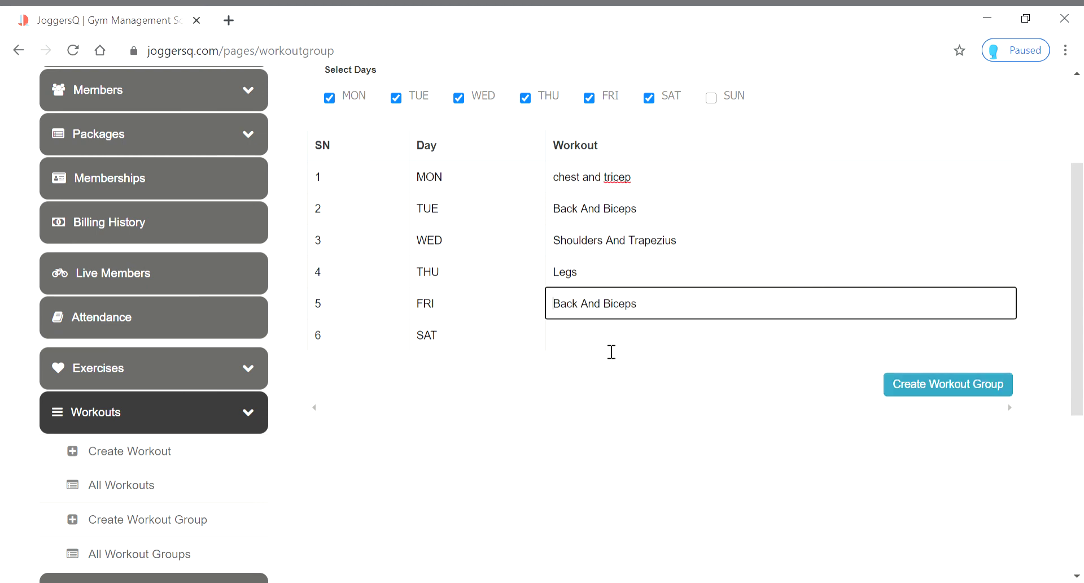
left_click(613, 344)
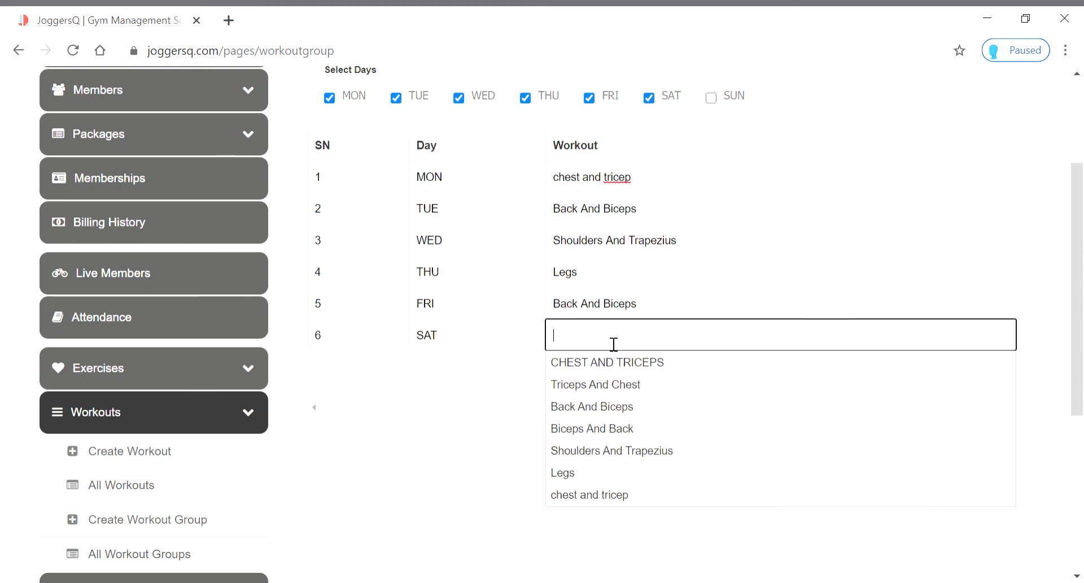
left_click(585, 382)
scroll(734, 481, "up", 2)
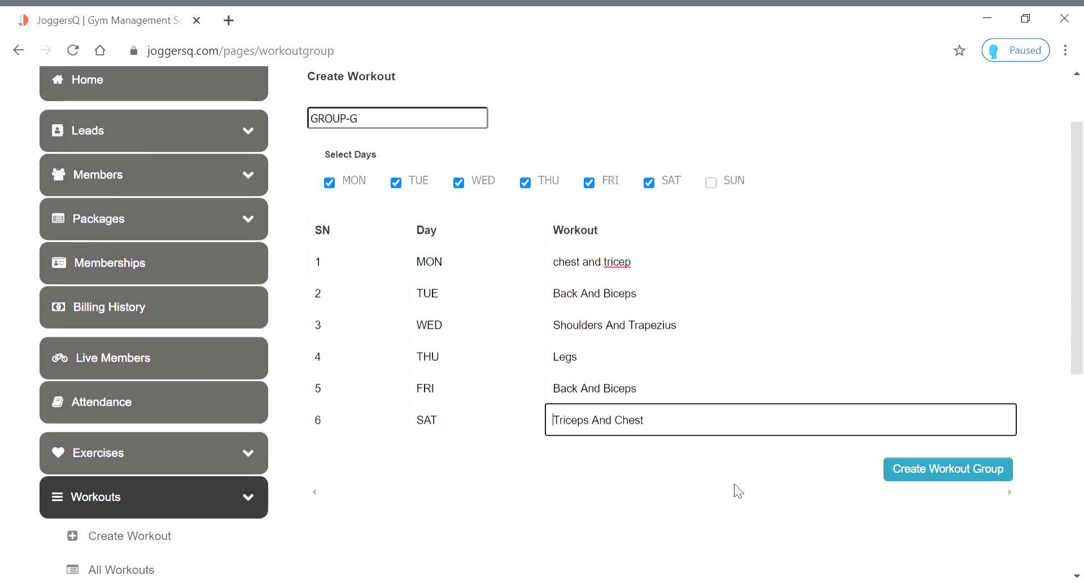
Save GROUP-G, then delete it and confirm so the list ends at GROUP-F
left_click(957, 474)
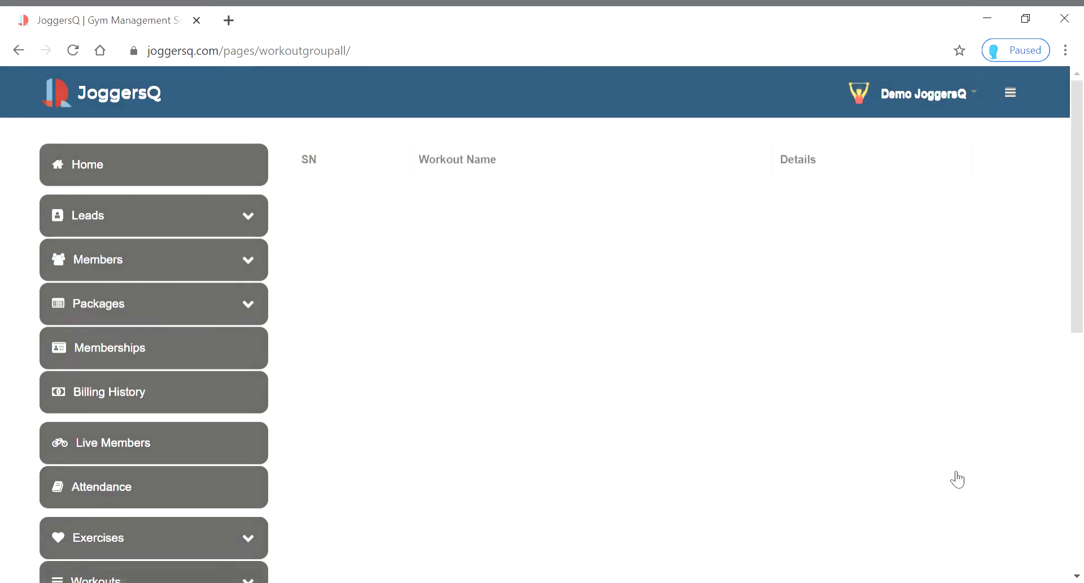
scroll(768, 347, "down", 10)
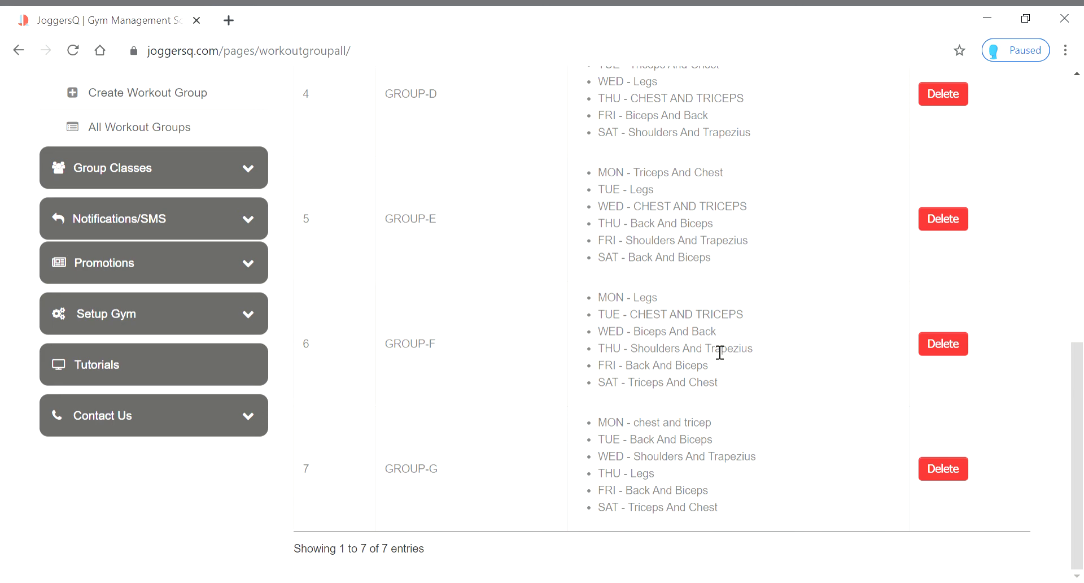
scroll(728, 361, "up", 4)
scroll(726, 362, "down", 4)
left_click(952, 476)
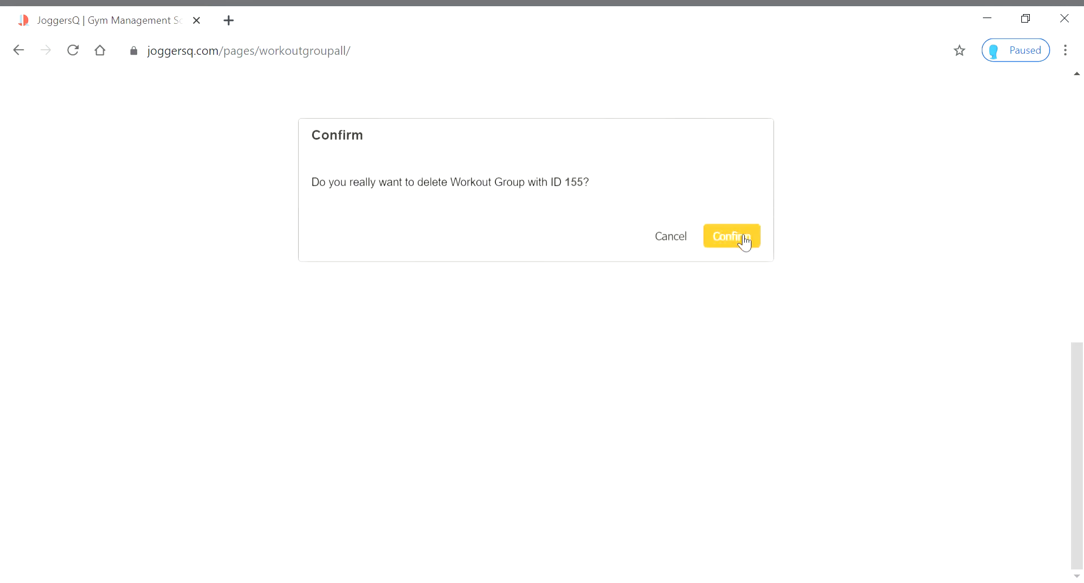
left_click(744, 242)
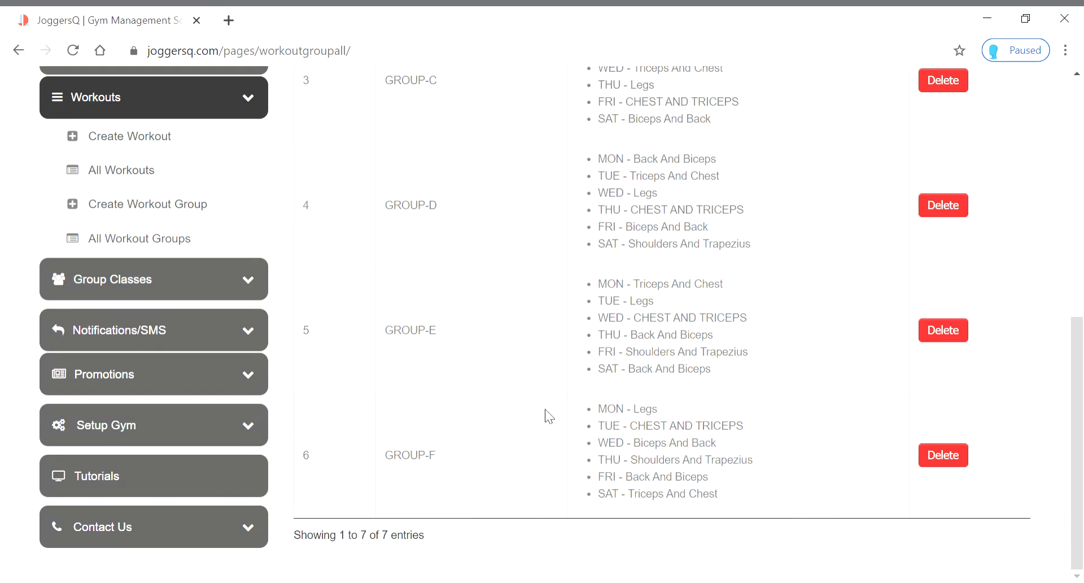
In All Workouts, delete the 'chest and tricep' workout (ID 294) and confirm
left_click(131, 177)
scroll(613, 377, "down", 12)
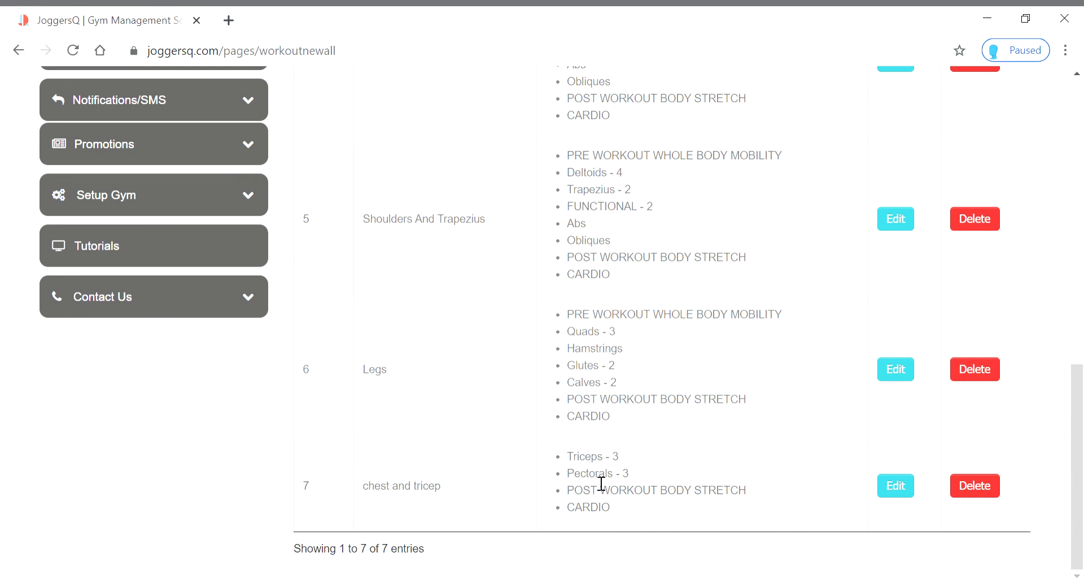
scroll(602, 483, "up", 3)
scroll(601, 484, "up", 7)
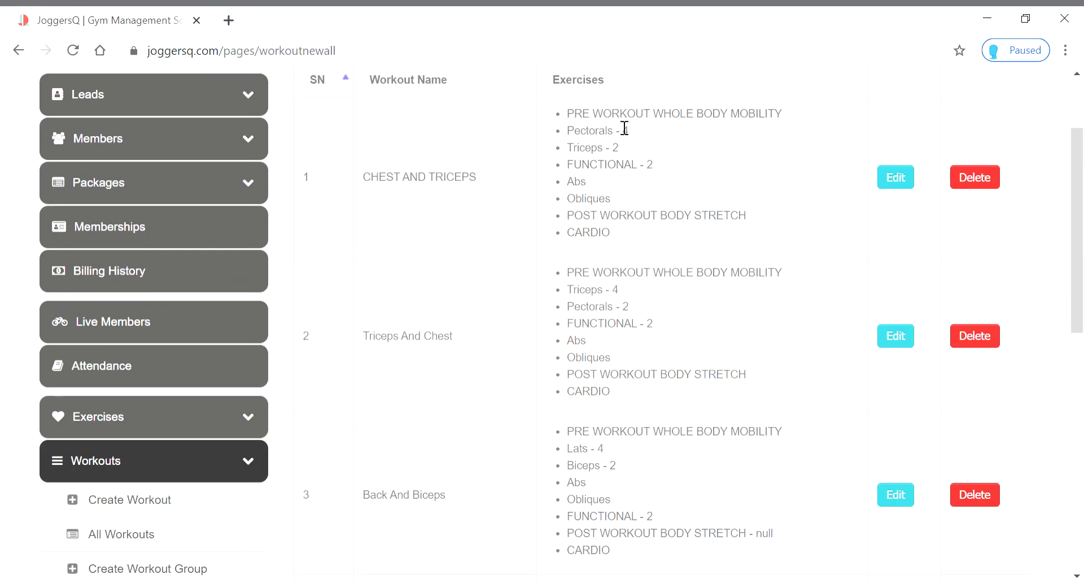
scroll(583, 232, "down", 10)
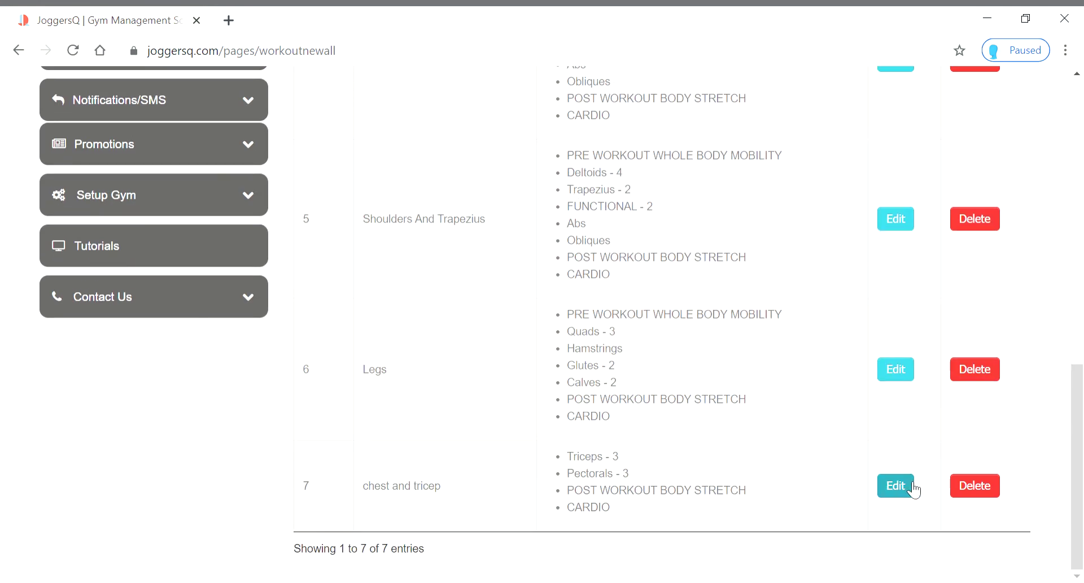
left_click(994, 497)
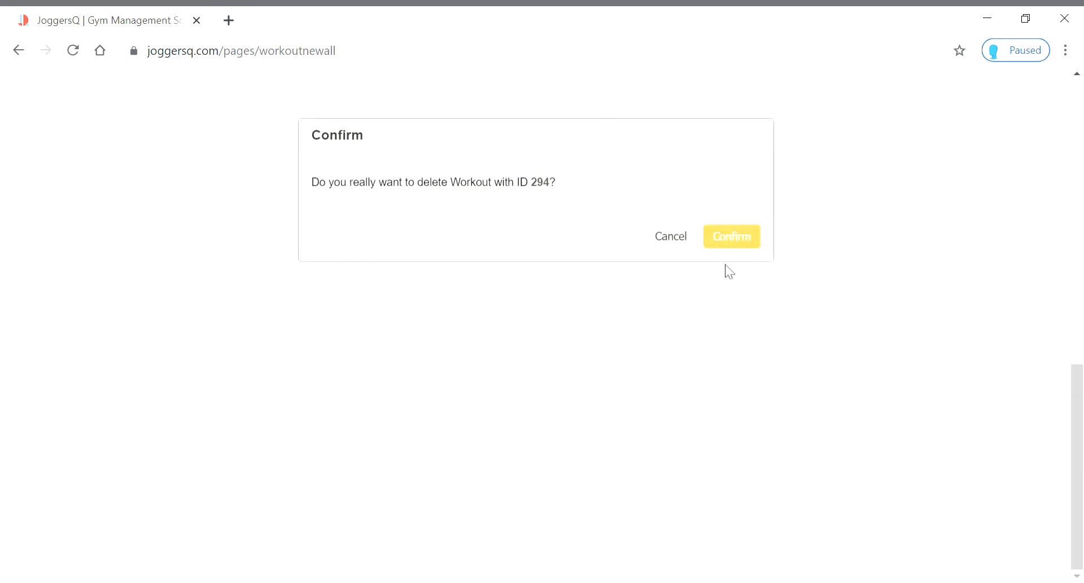
left_click(732, 237)
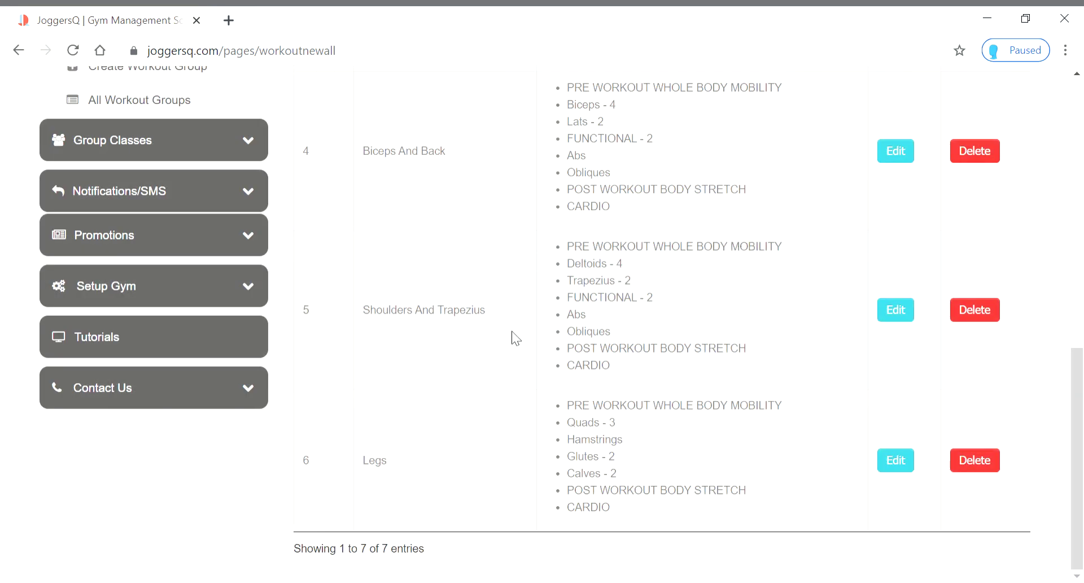
scroll(657, 445, "up", 6)
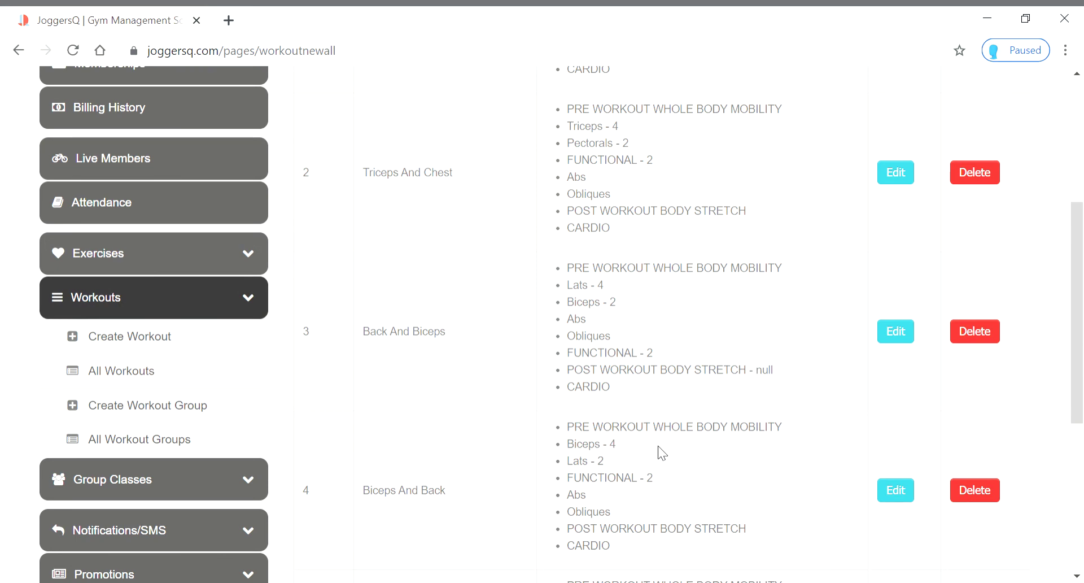
Collapse Workouts, toggle Group Classes open and shut, and expand Notifications/SMS in the sidebar
left_click(236, 301)
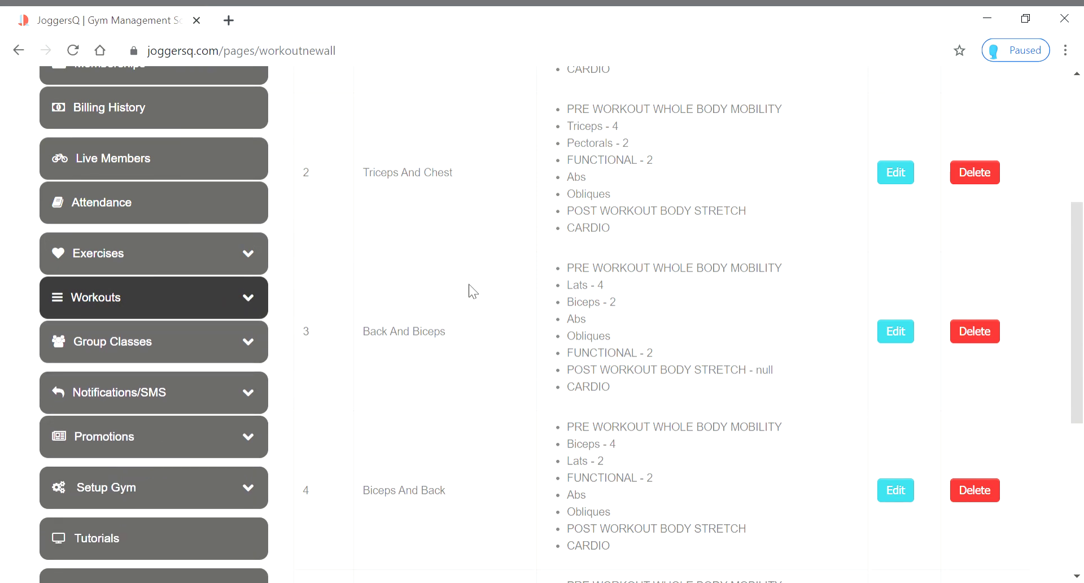
left_click(248, 342)
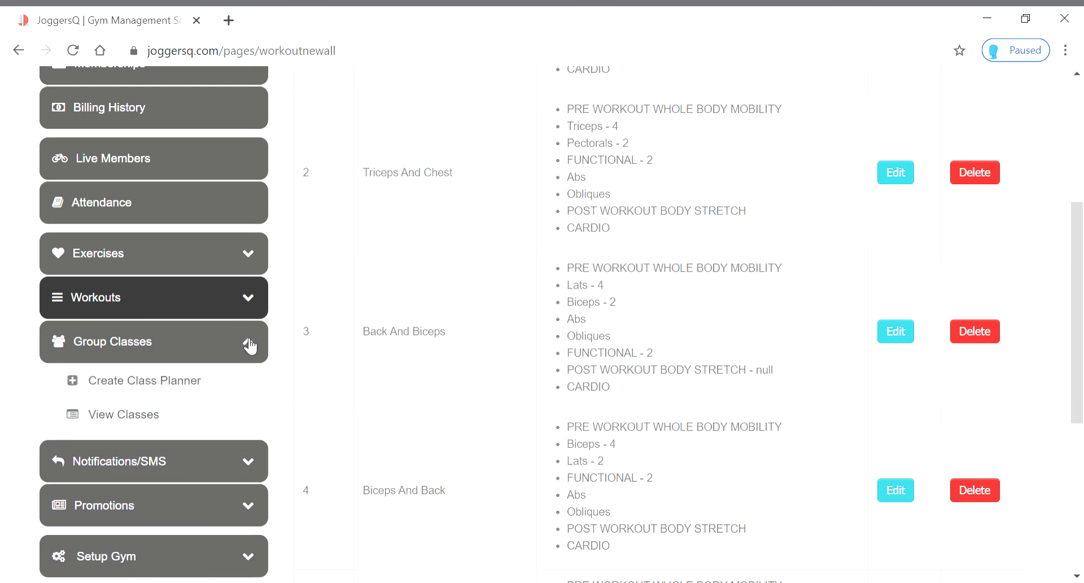
left_click(249, 345)
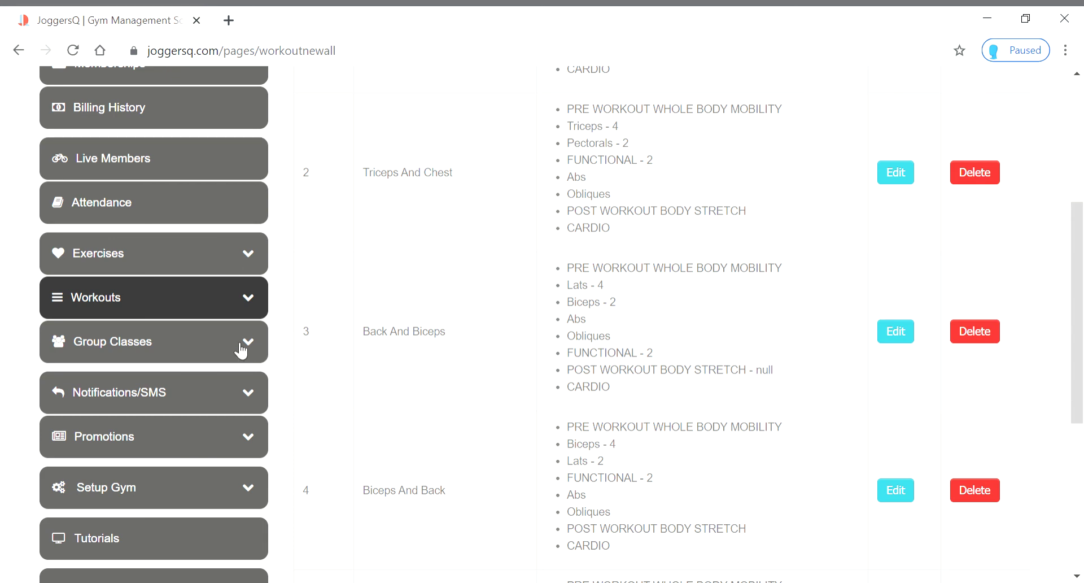
scroll(310, 382, "up", 3)
scroll(307, 388, "up", 2)
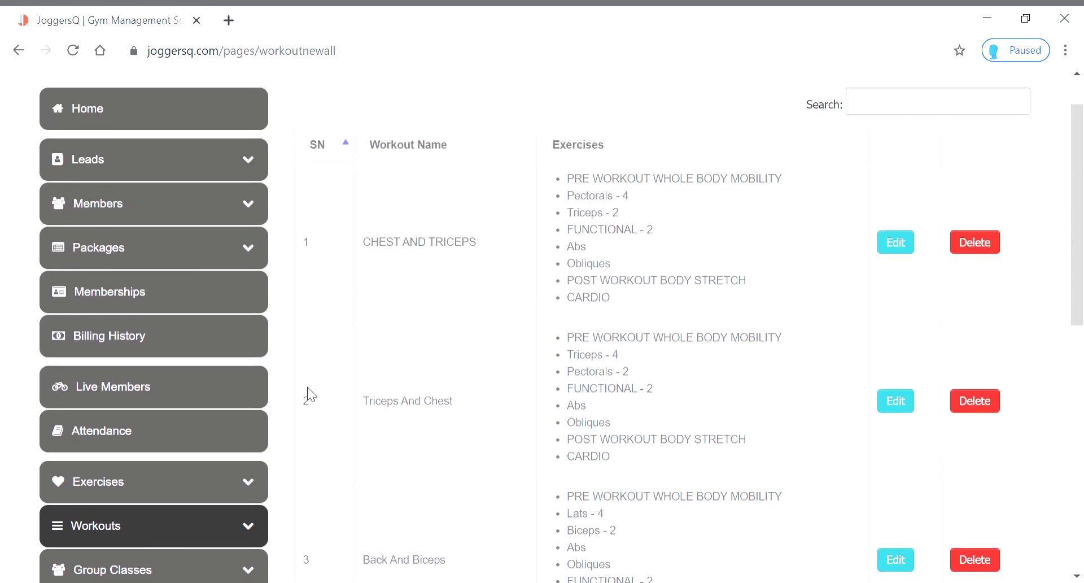
scroll(306, 356, "down", 9)
scroll(305, 363, "up", 4)
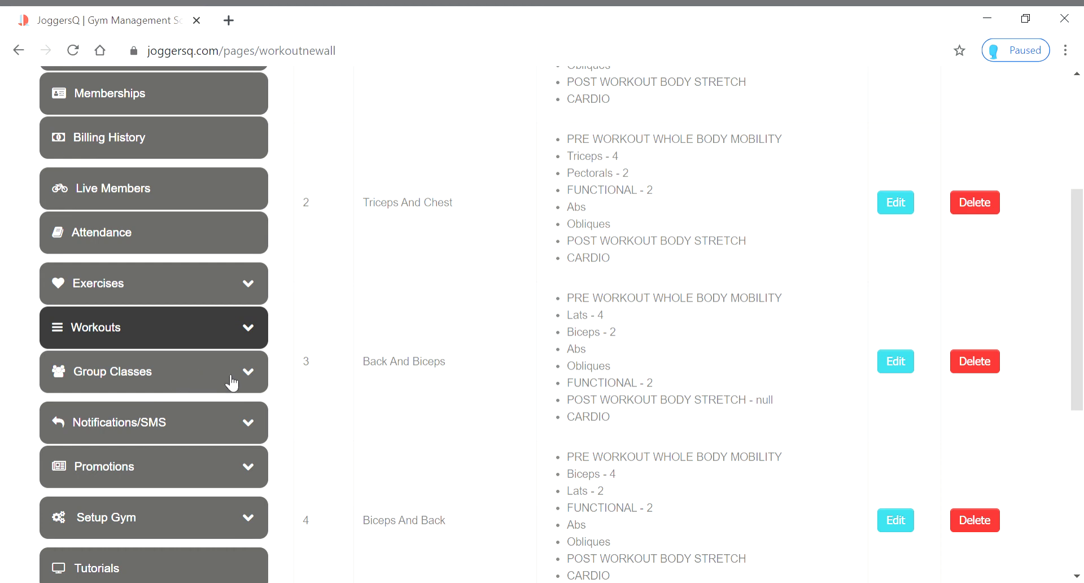
scroll(310, 368, "down", 1)
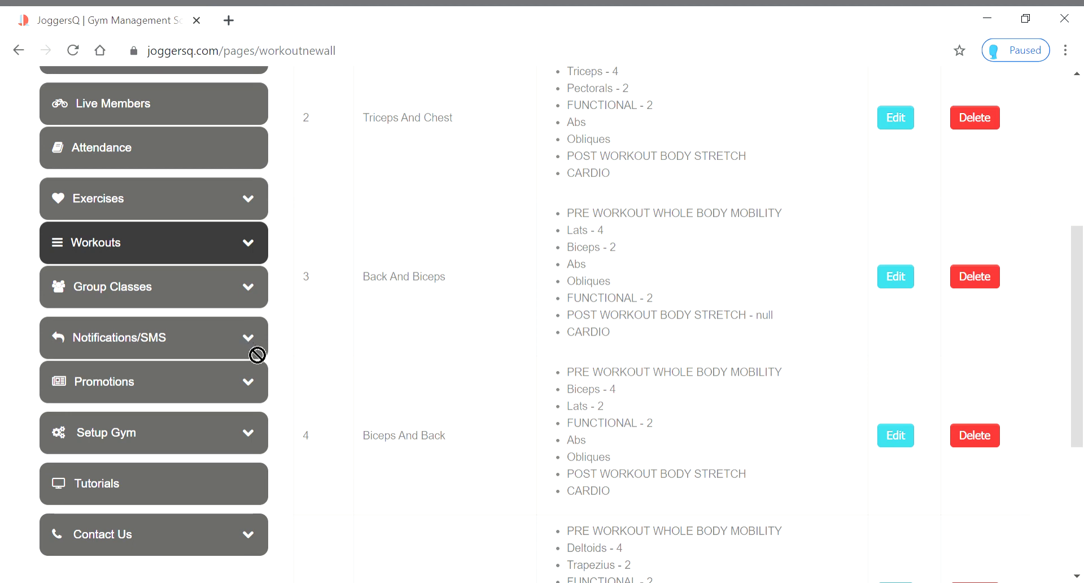
left_click(218, 341)
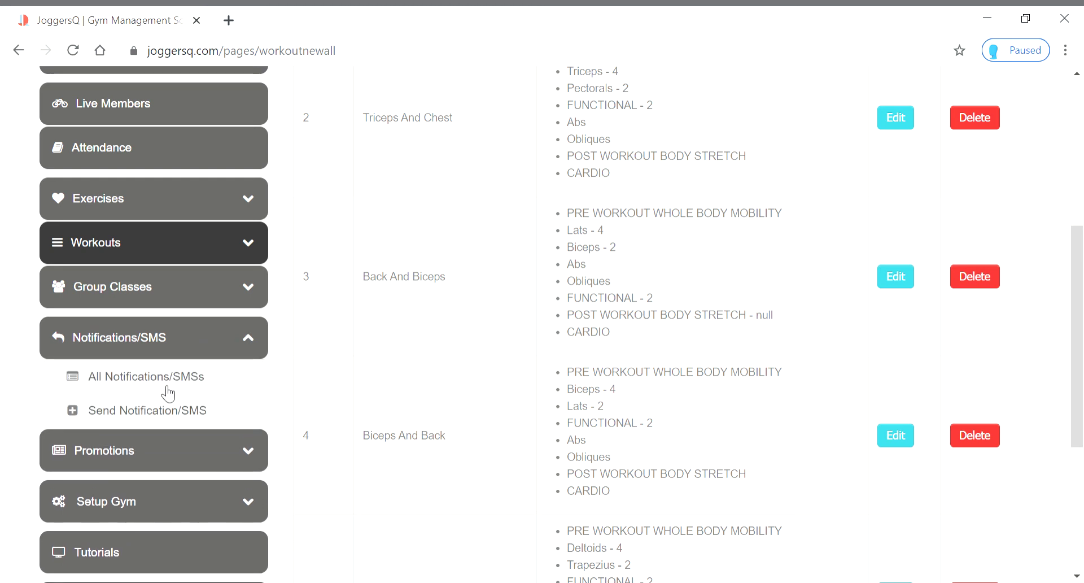
Start an SMS with the Discount on Existing Offer template, title Discount and 10 percent discount
left_click(163, 412)
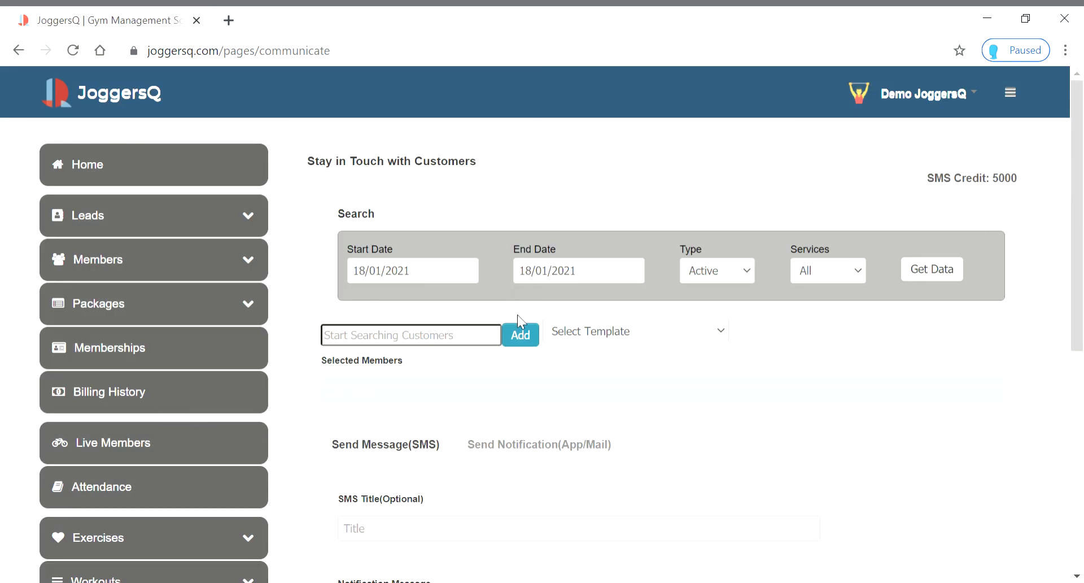
scroll(834, 354, "down", 5)
scroll(835, 353, "up", 5)
scroll(819, 351, "down", 3)
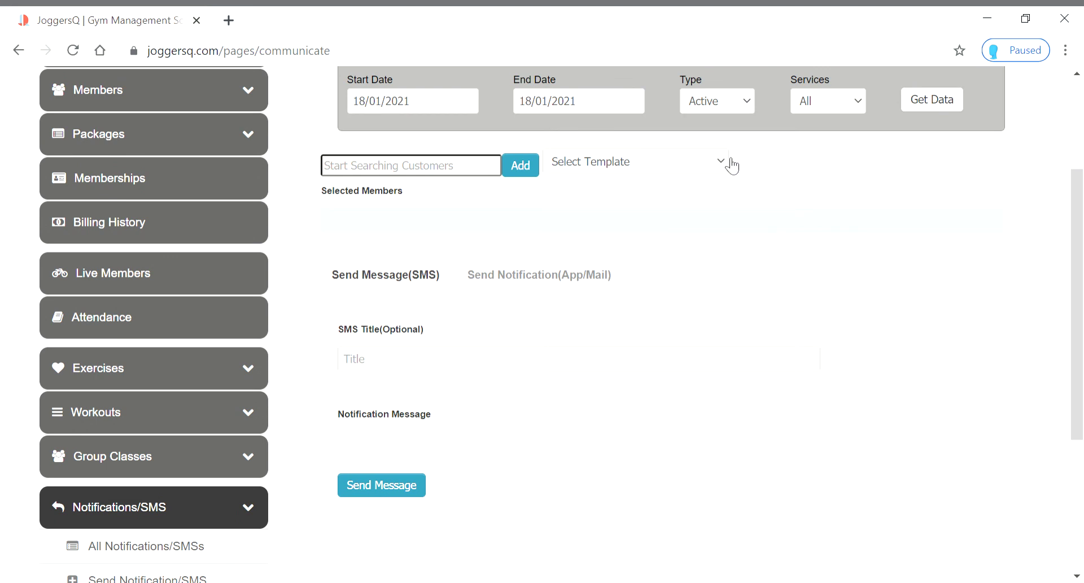
left_click(667, 205)
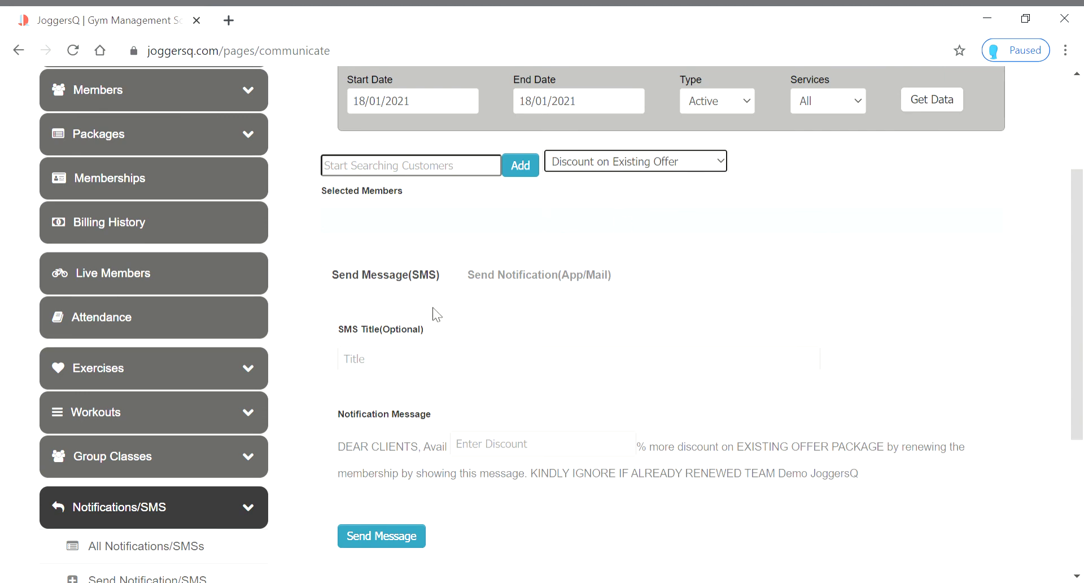
left_click(489, 370)
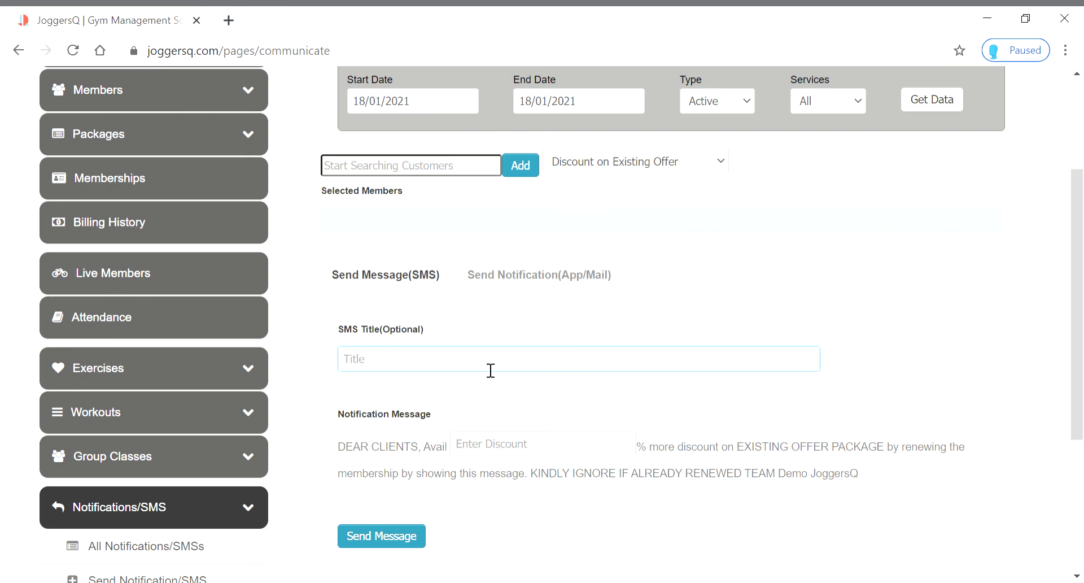
type("Dis")
type("count")
scroll(581, 378, "down", 3)
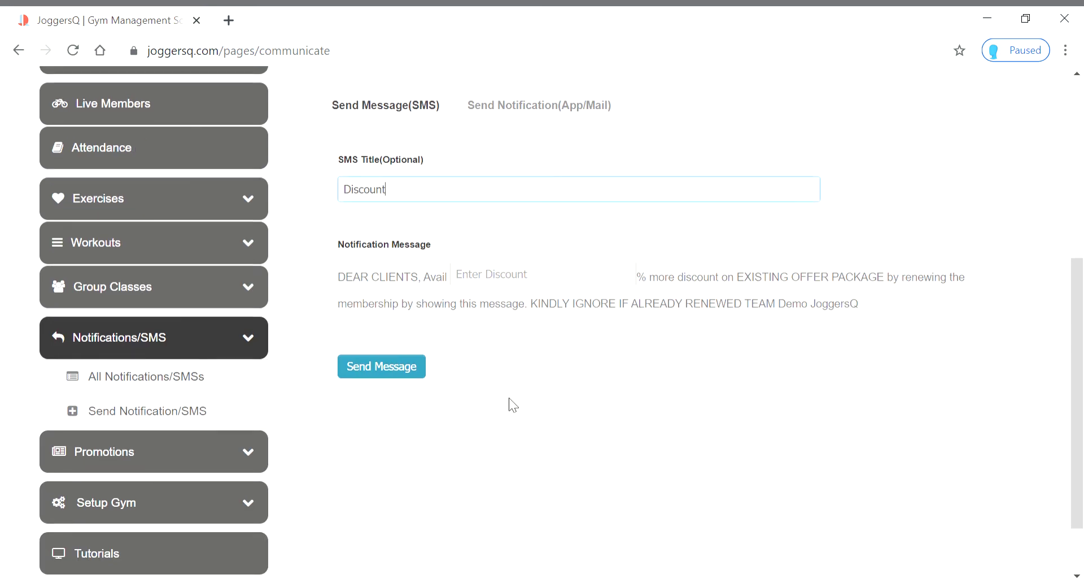
left_click(485, 283)
type("10")
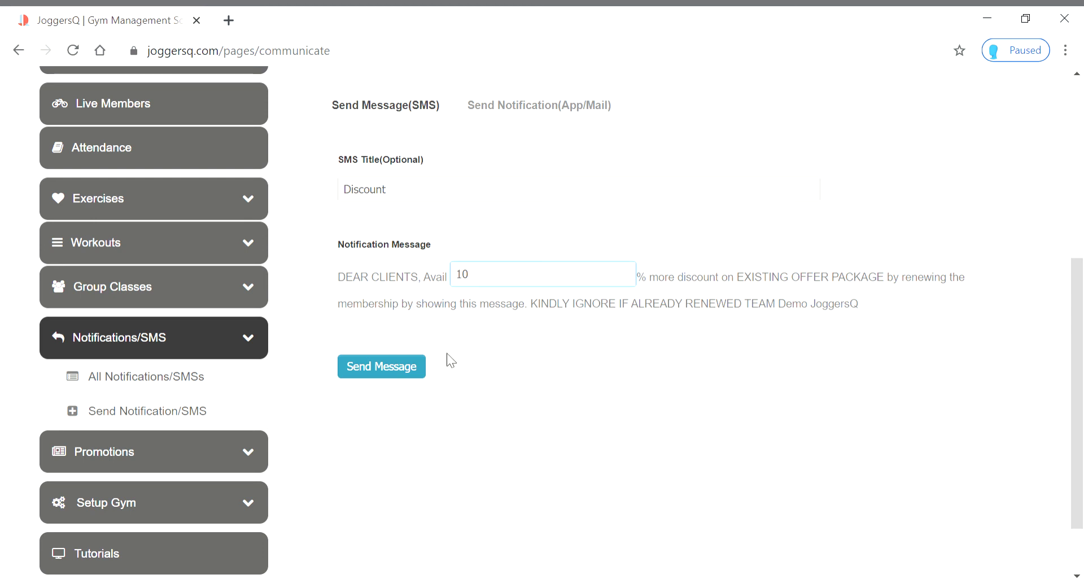
Add the first customer as a recipient and switch the template to Membership Extension
scroll(505, 403, "up", 2)
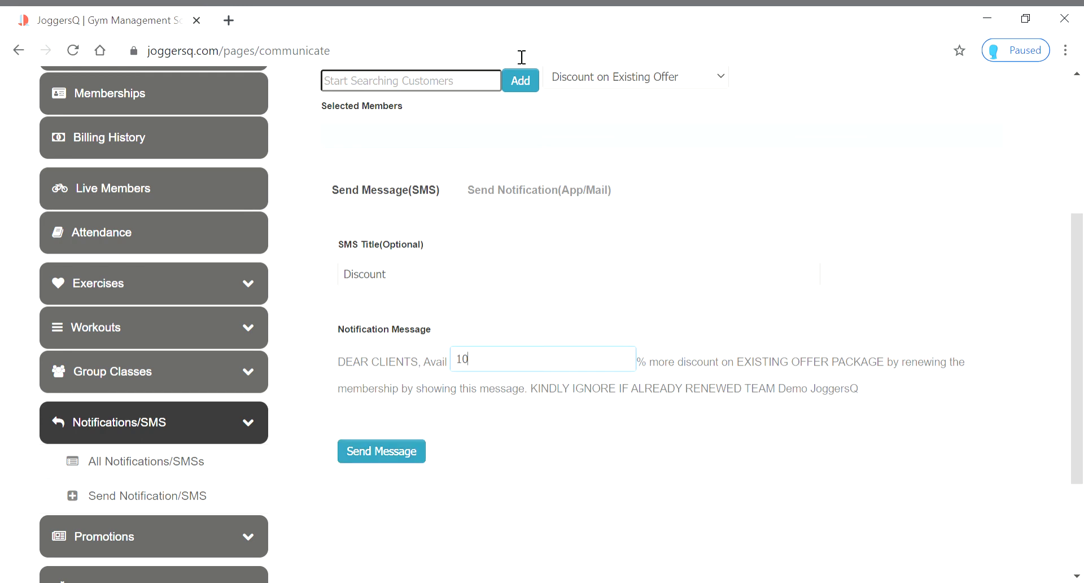
left_click(475, 88)
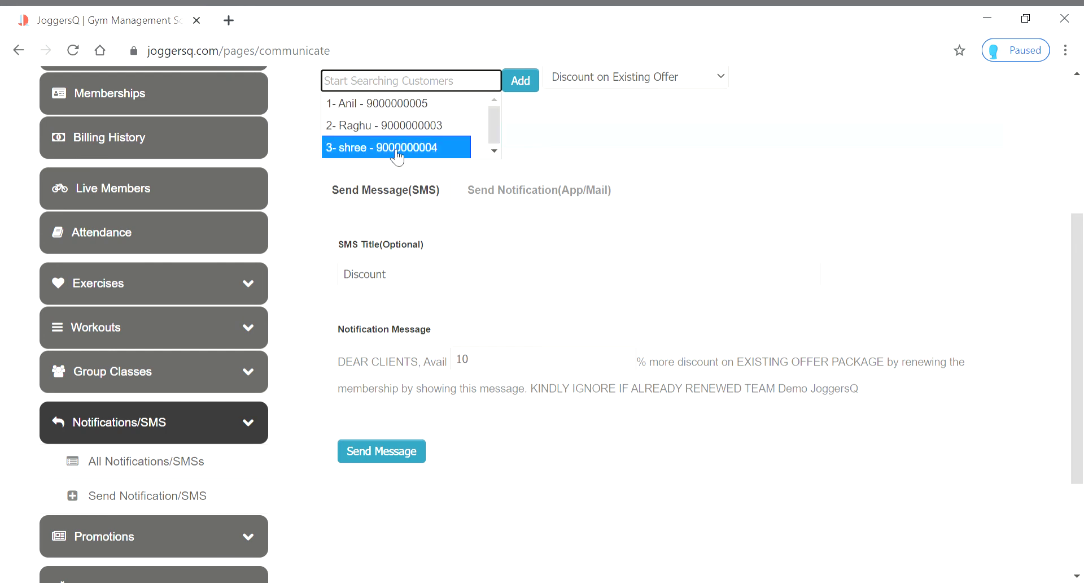
left_click(403, 109)
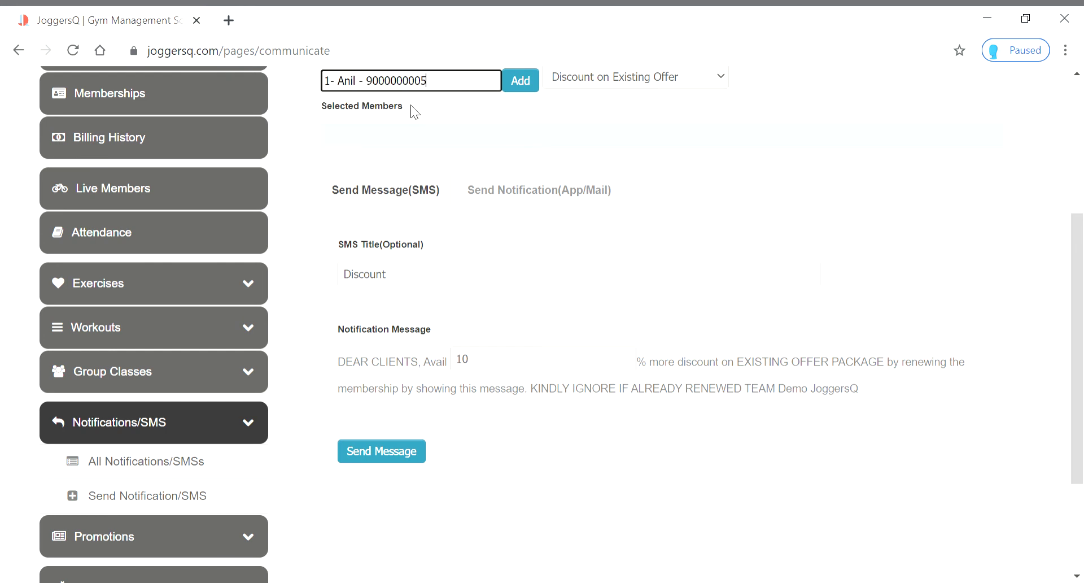
scroll(544, 254, "down", 3)
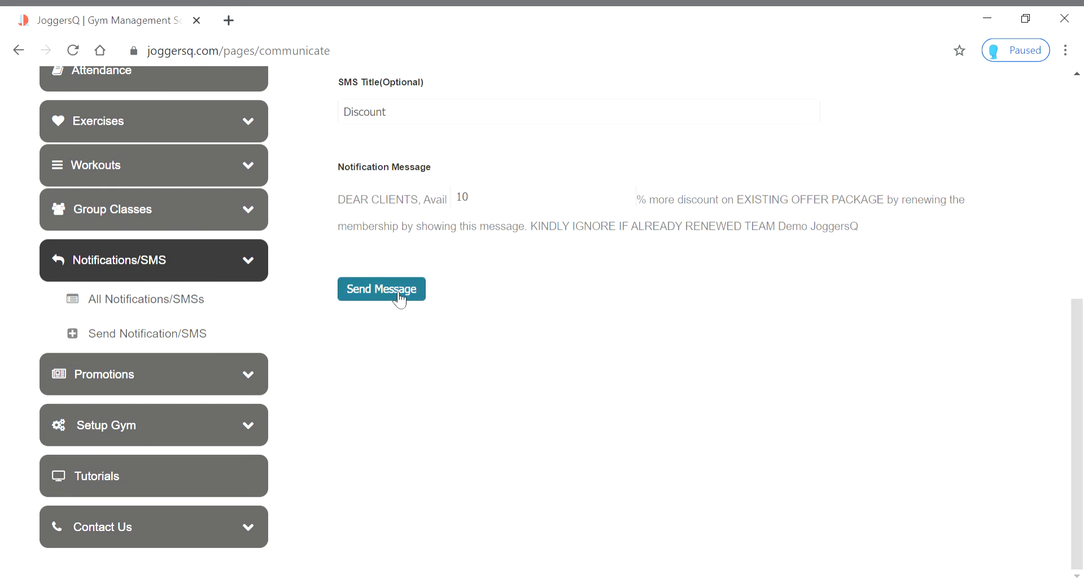
scroll(534, 378, "up", 5)
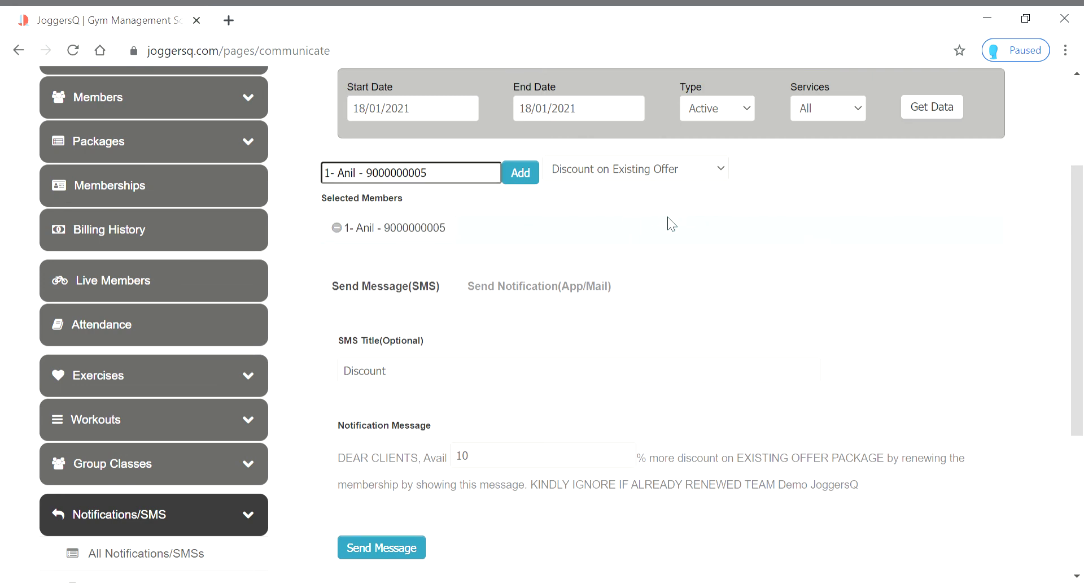
key("Down")
scroll(630, 303, "down", 3)
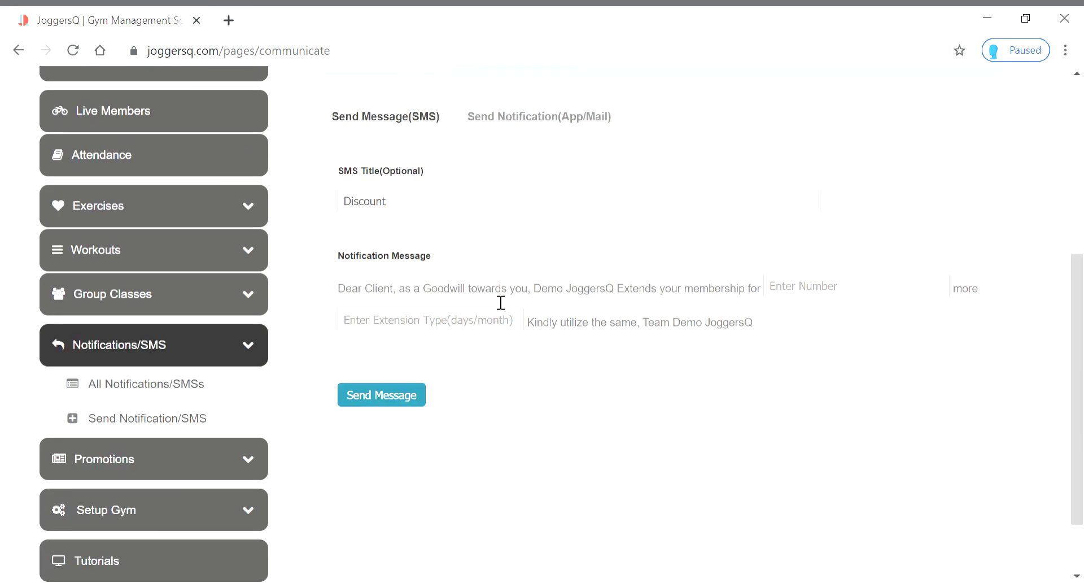
Try the Service Holiday, Public Holiday and Promotion templates, leaving no template and an empty message
scroll(616, 341, "up", 2)
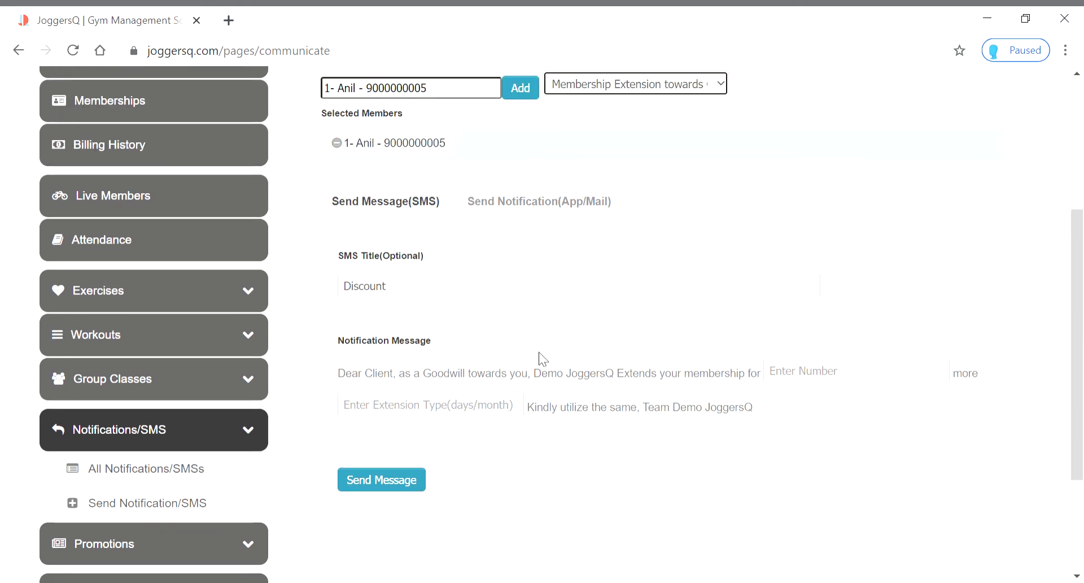
left_click_drag(423, 296, 326, 293)
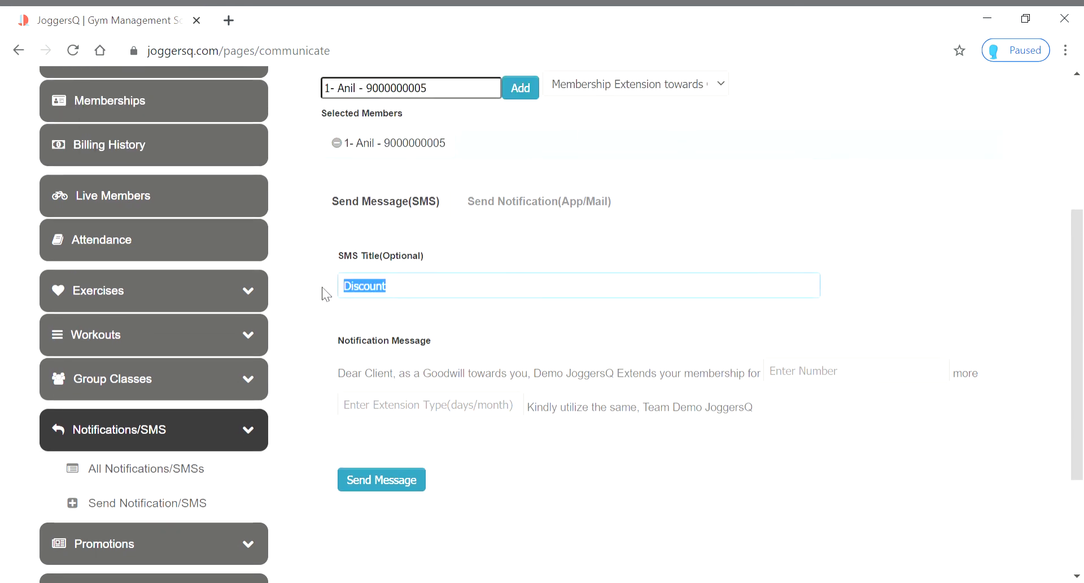
left_click(721, 86)
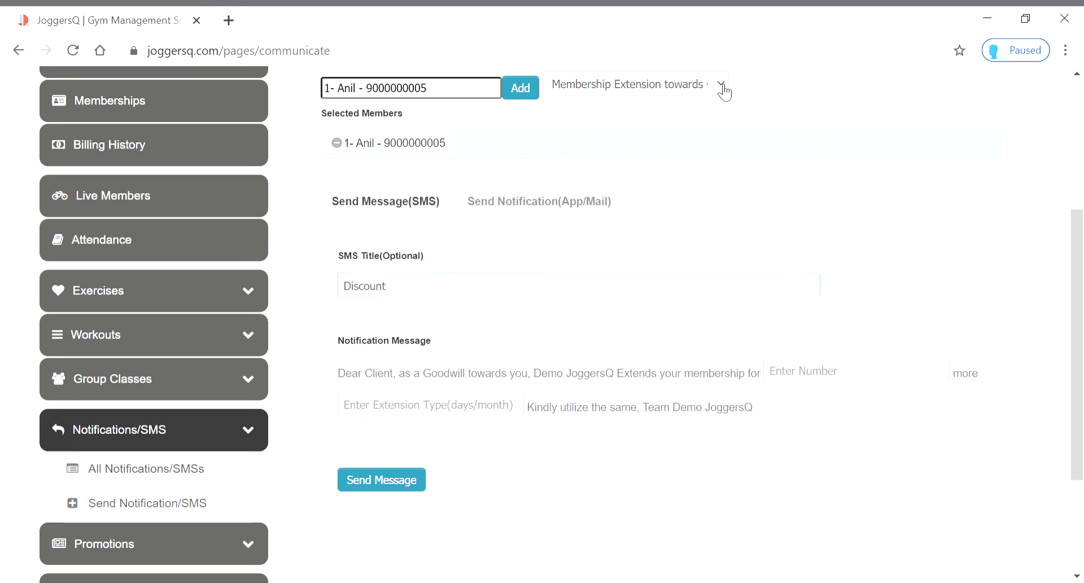
left_click(615, 154)
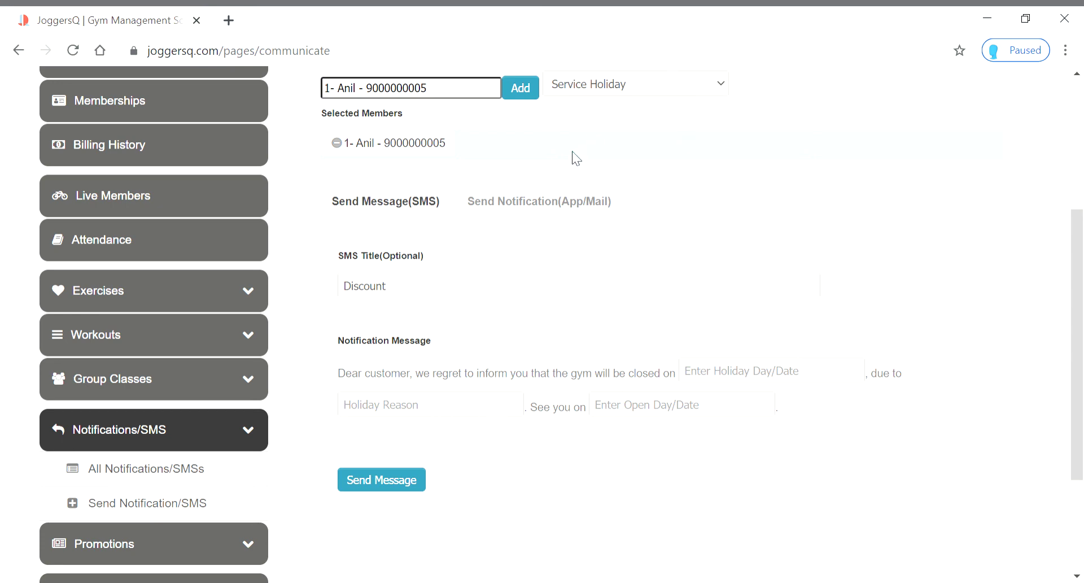
left_click(590, 166)
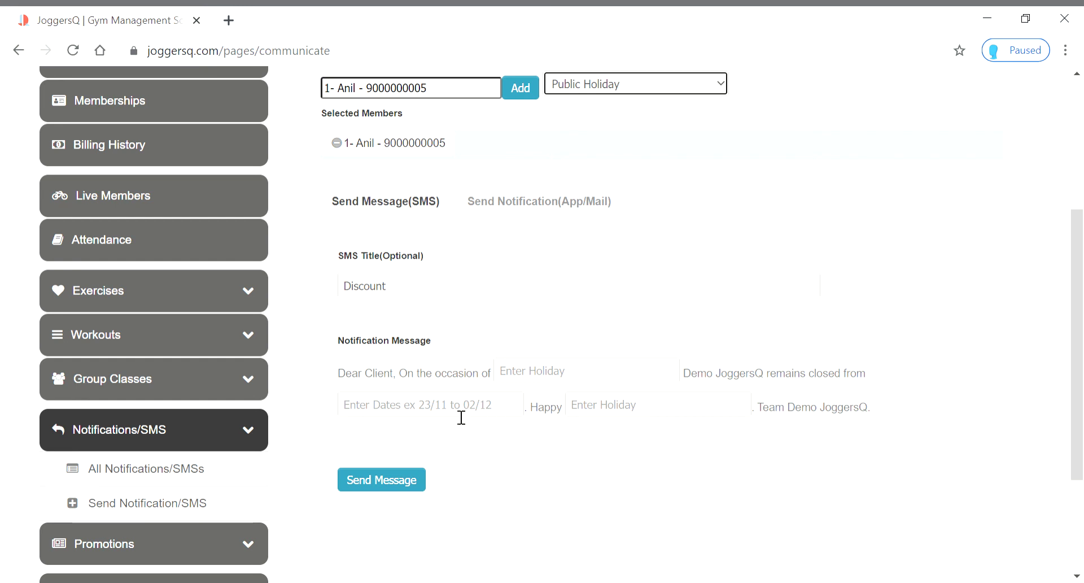
left_click(722, 89)
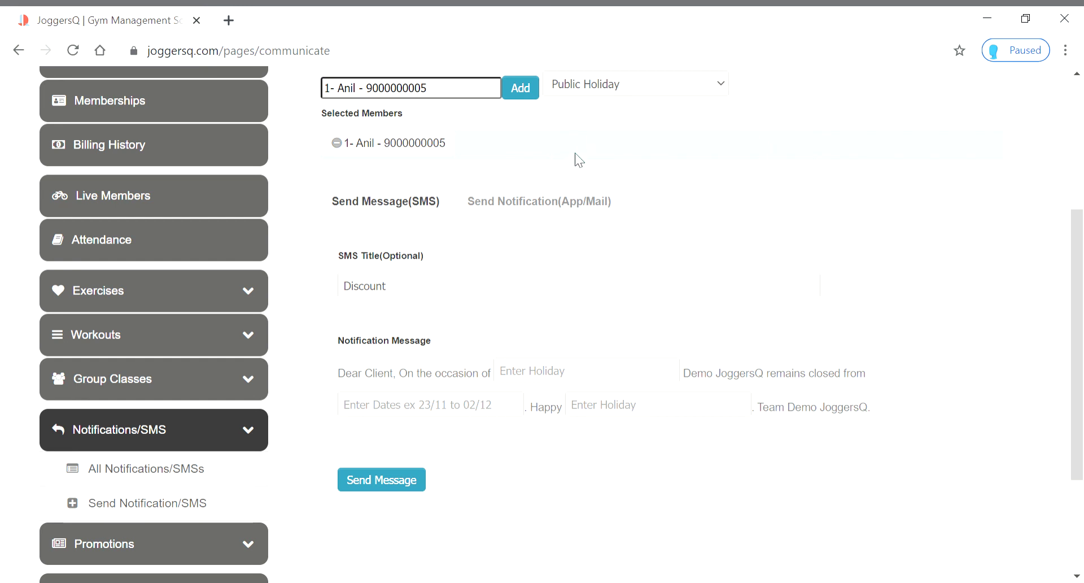
left_click(568, 176)
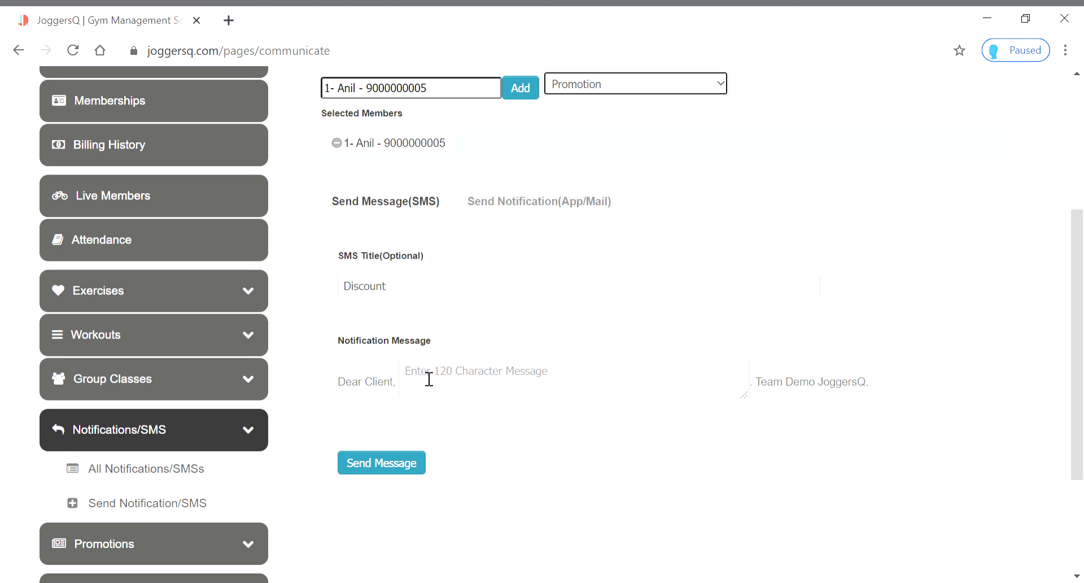
left_click(724, 86)
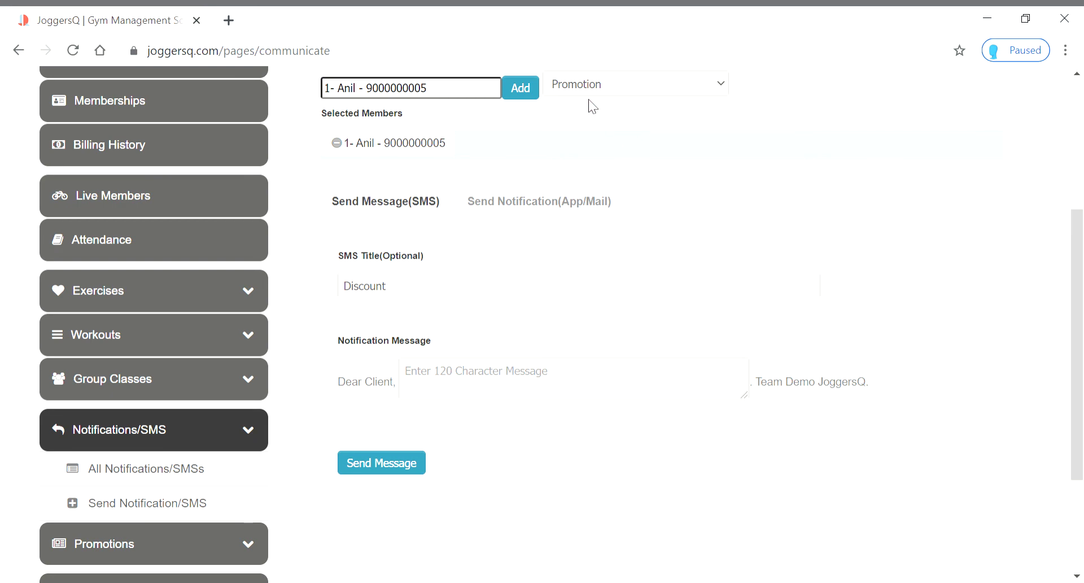
scroll(508, 372, "up", 3)
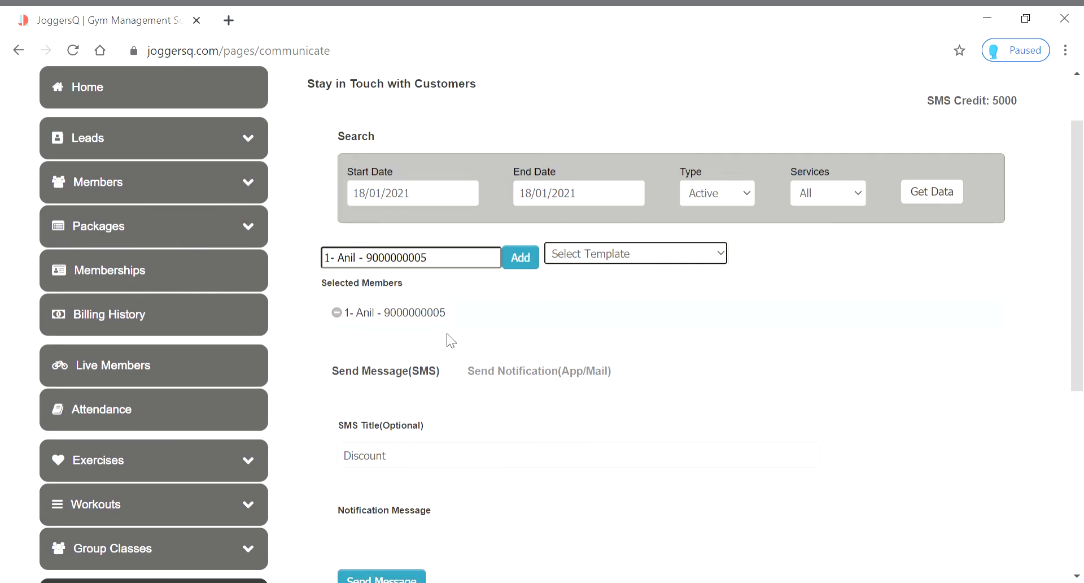
Set the member filter Type to Expiries and clear the member search box
scroll(434, 328, "down", 2)
scroll(418, 338, "down", 1)
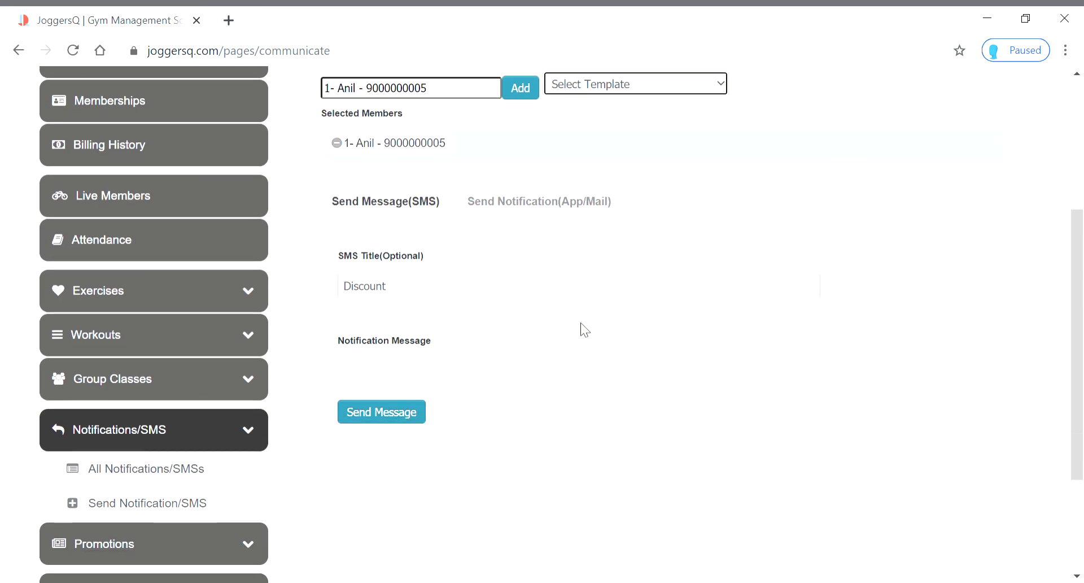
scroll(678, 368, "up", 2)
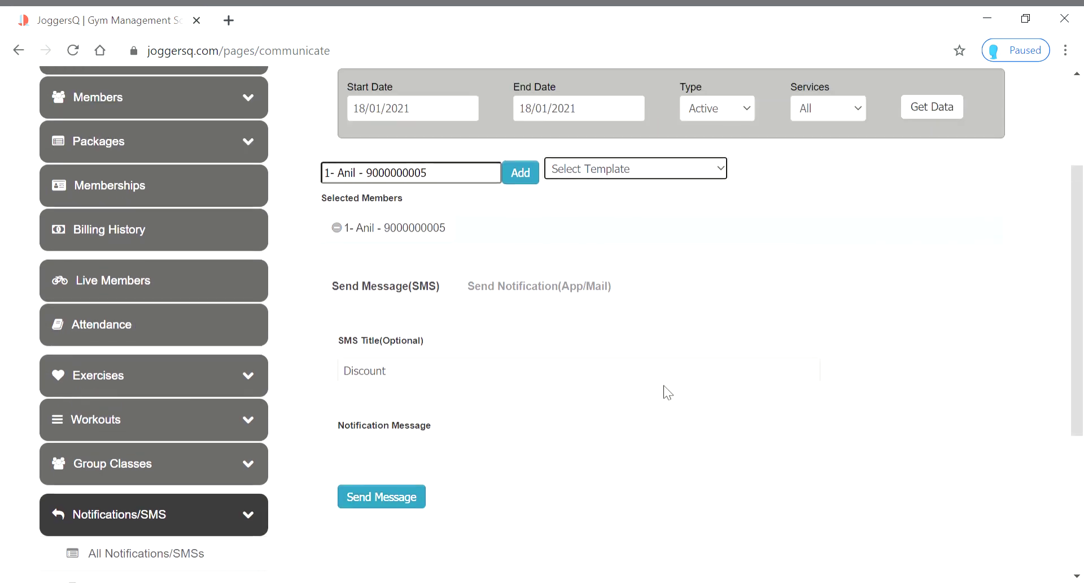
scroll(663, 385, "up", 2)
triple_click(670, 395)
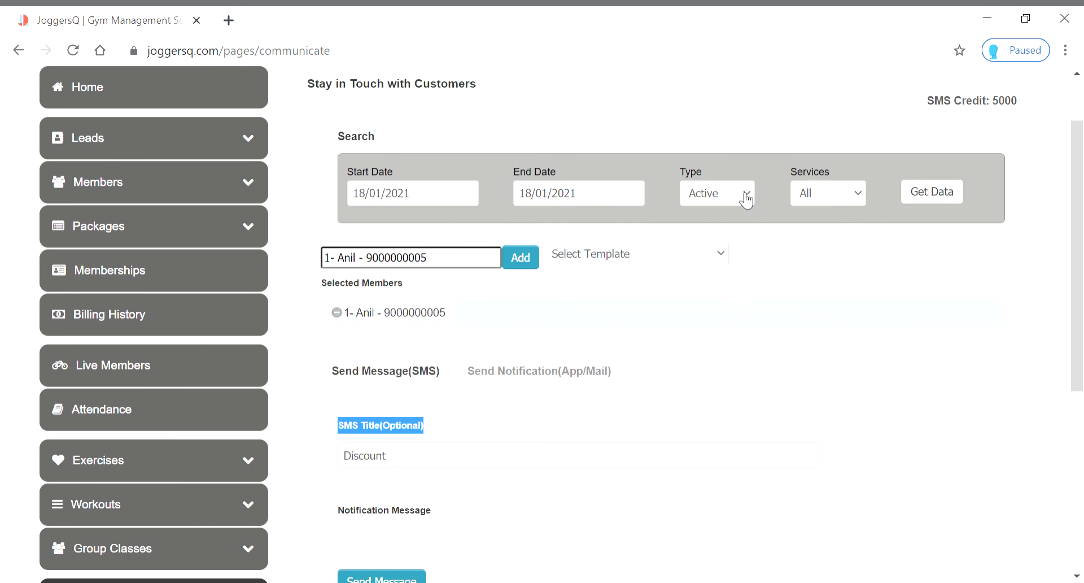
left_click(728, 231)
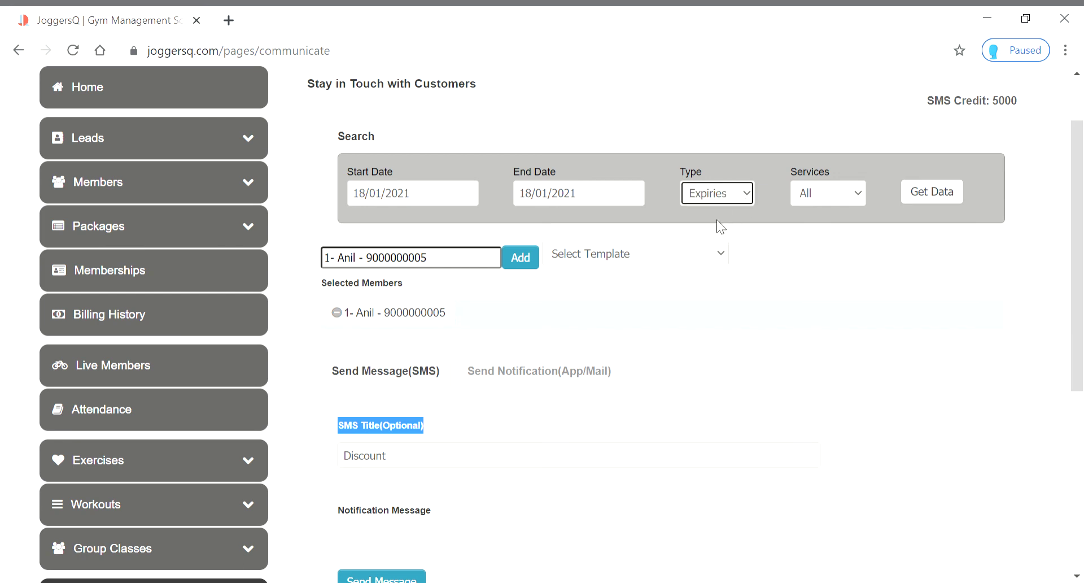
left_click(484, 261)
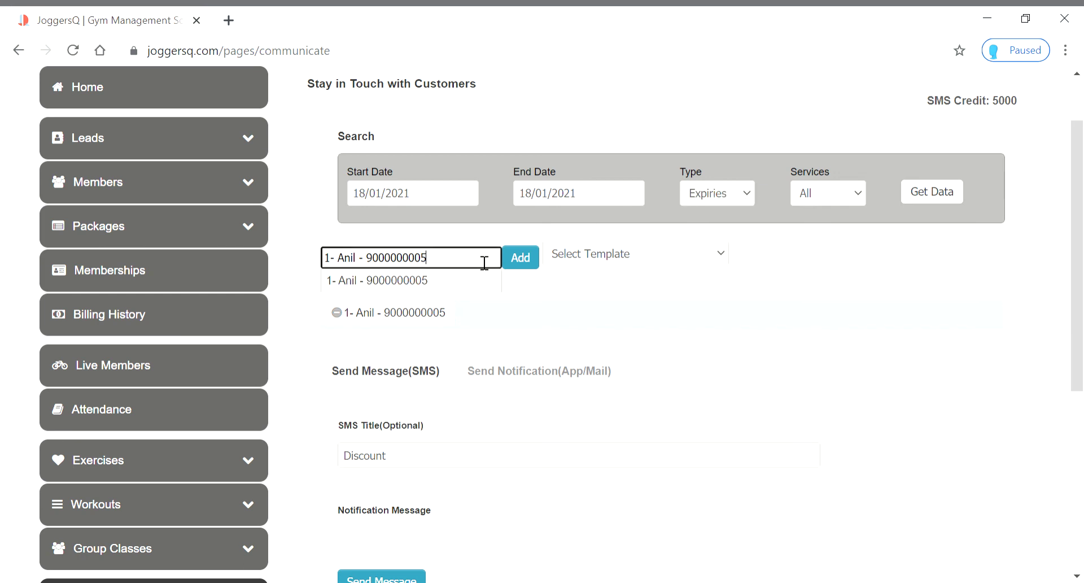
triple_click(484, 262)
key("BackSpace")
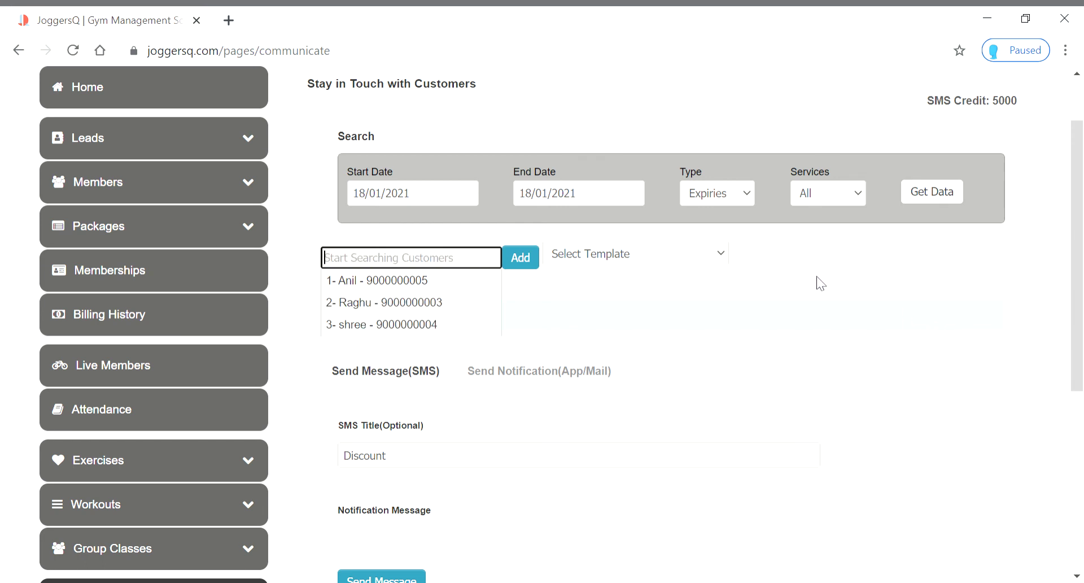
left_click(770, 266)
left_click(391, 263)
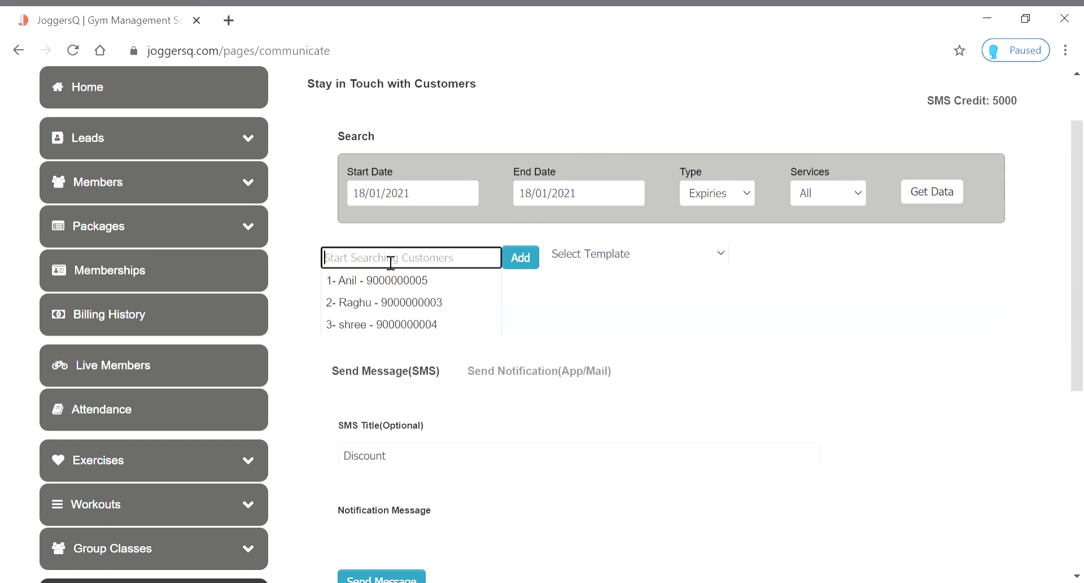
left_click(755, 200)
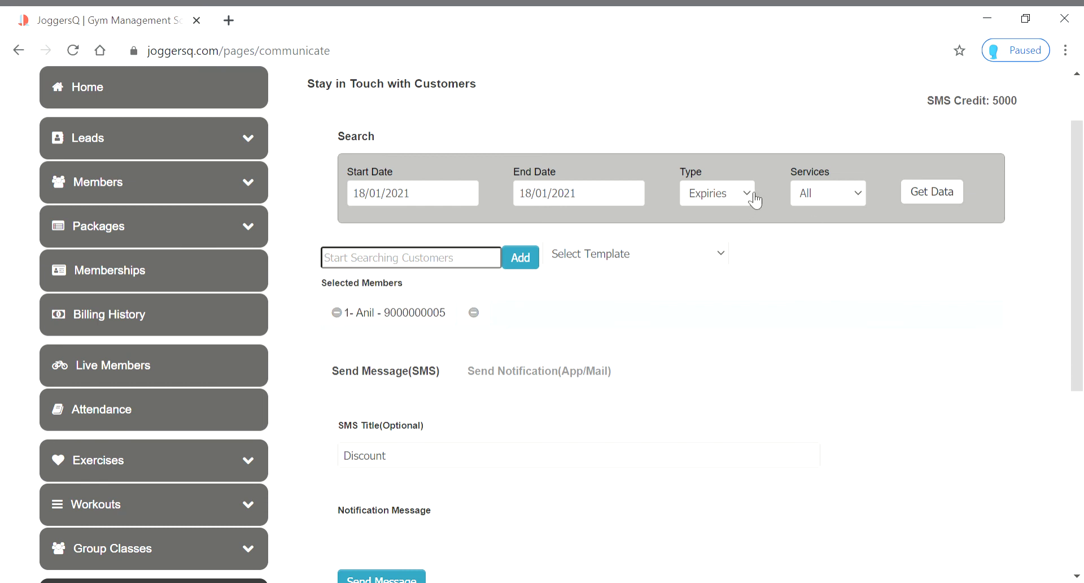
left_click(754, 195)
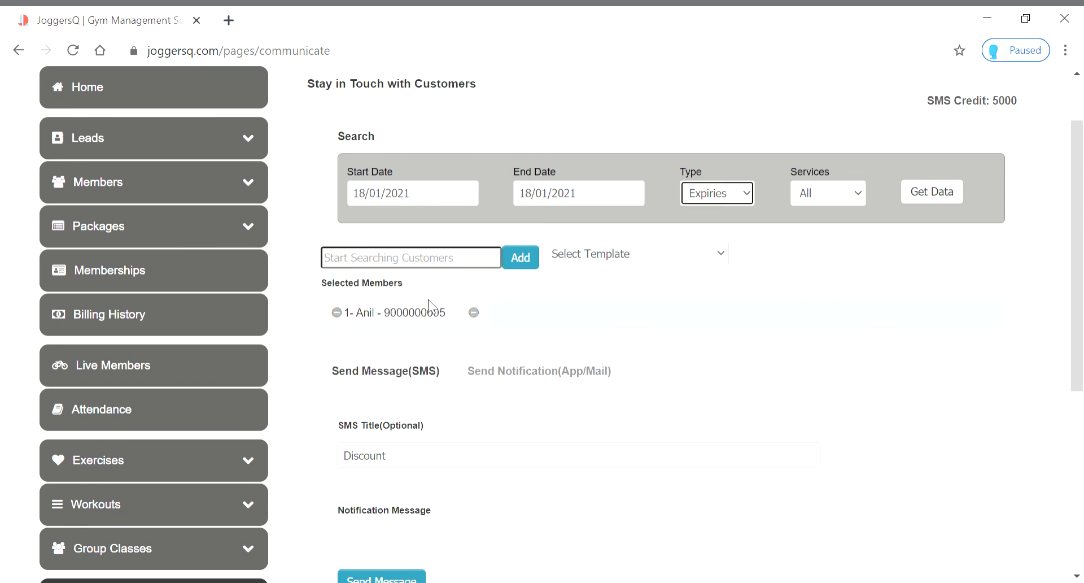
left_click(474, 314)
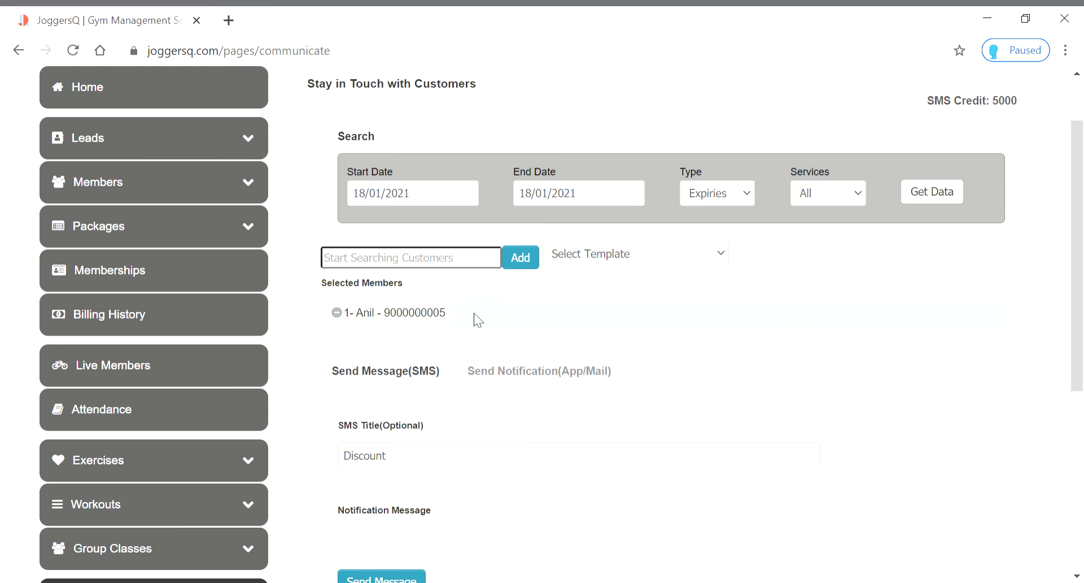
Remove the selected recipient, fetch Expiries members, then set Type back to Active
left_click(342, 312)
left_click_drag(888, 266, 923, 254)
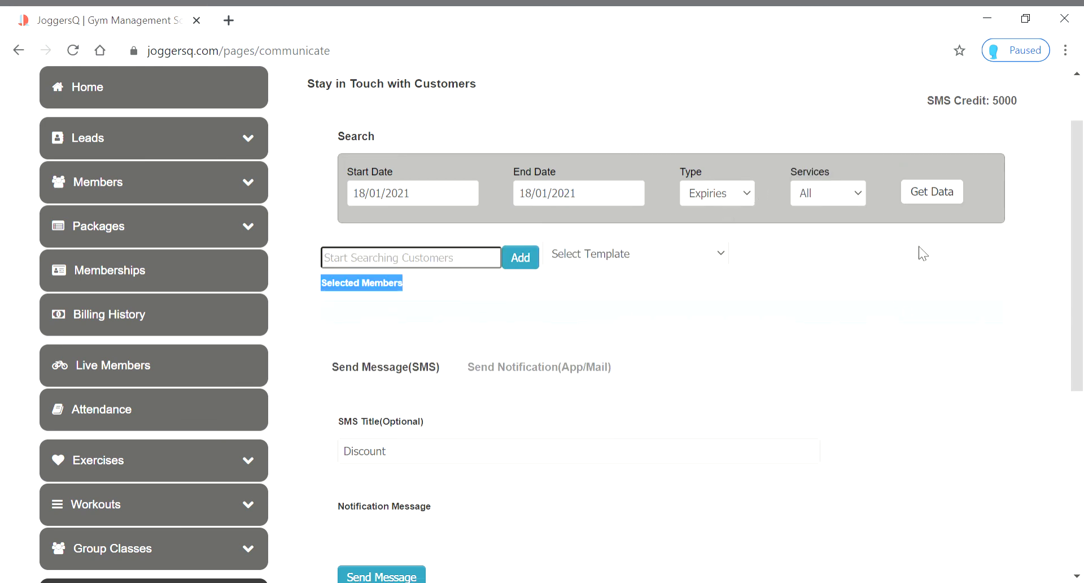
left_click(935, 198)
left_click(757, 197)
left_click(718, 223)
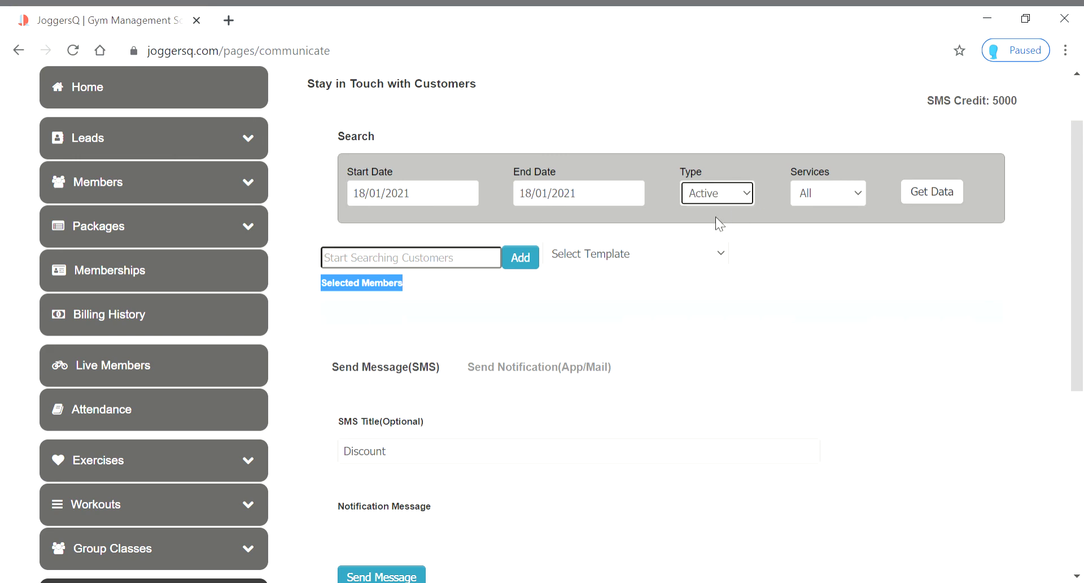
Fetch Active members and remove both fetched members from the recipients
left_click(940, 199)
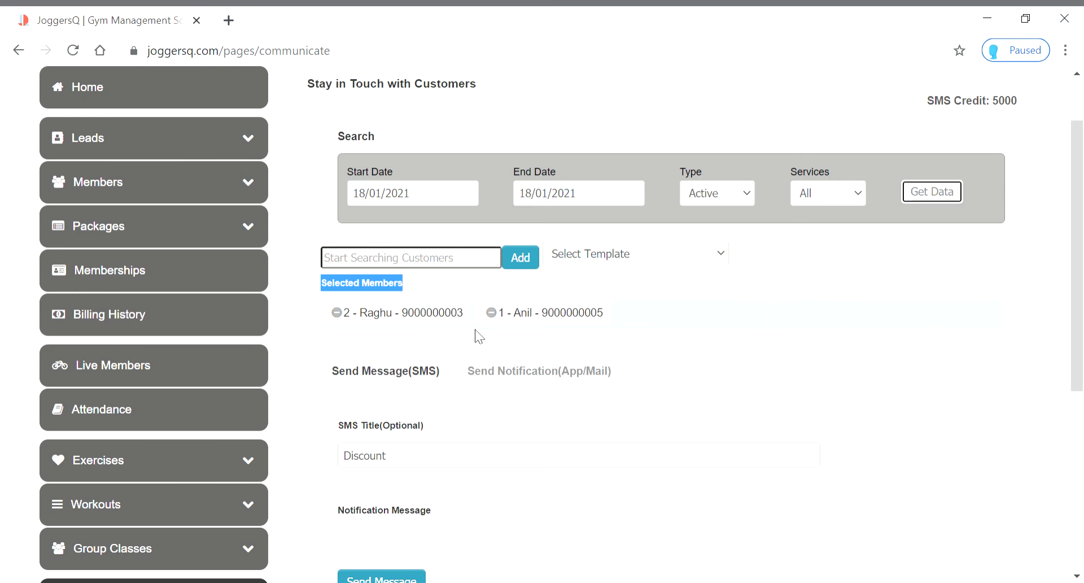
left_click(516, 318)
left_click(497, 316)
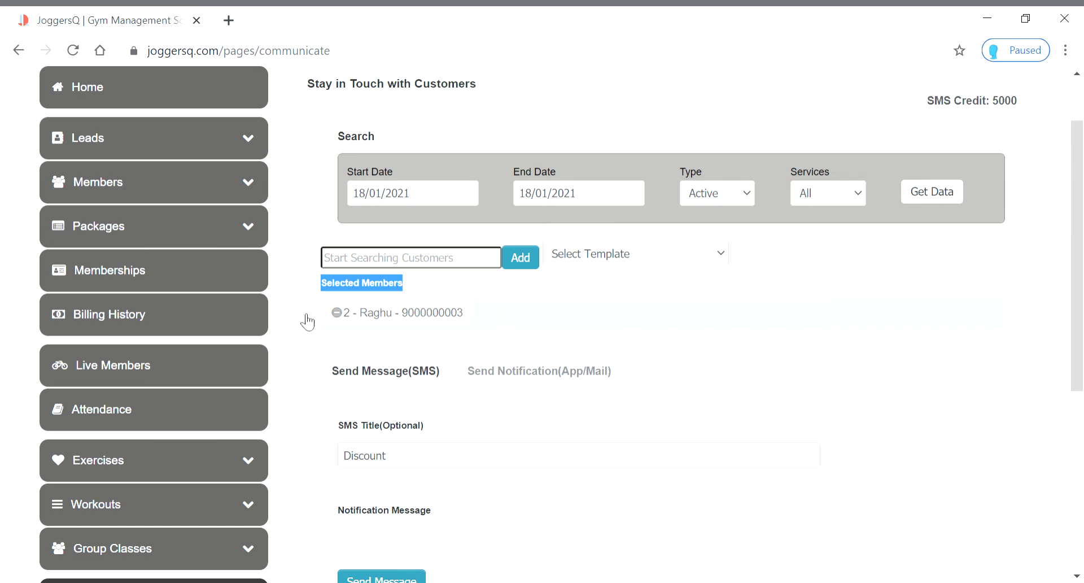
left_click(337, 312)
Check the End Date calendar and try Type DuePending before returning it to Active
left_click(617, 202)
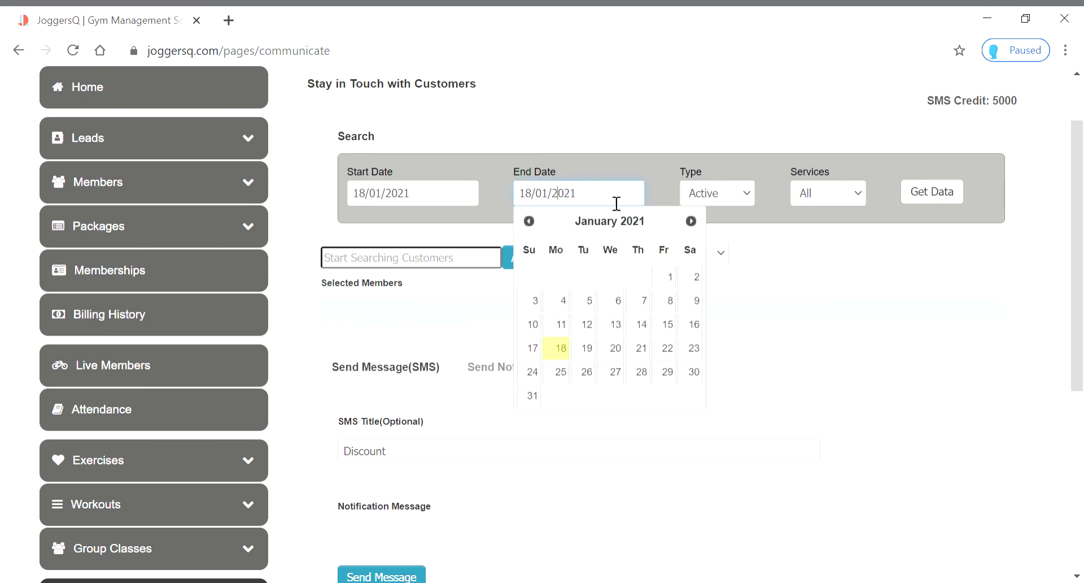
left_click(758, 208)
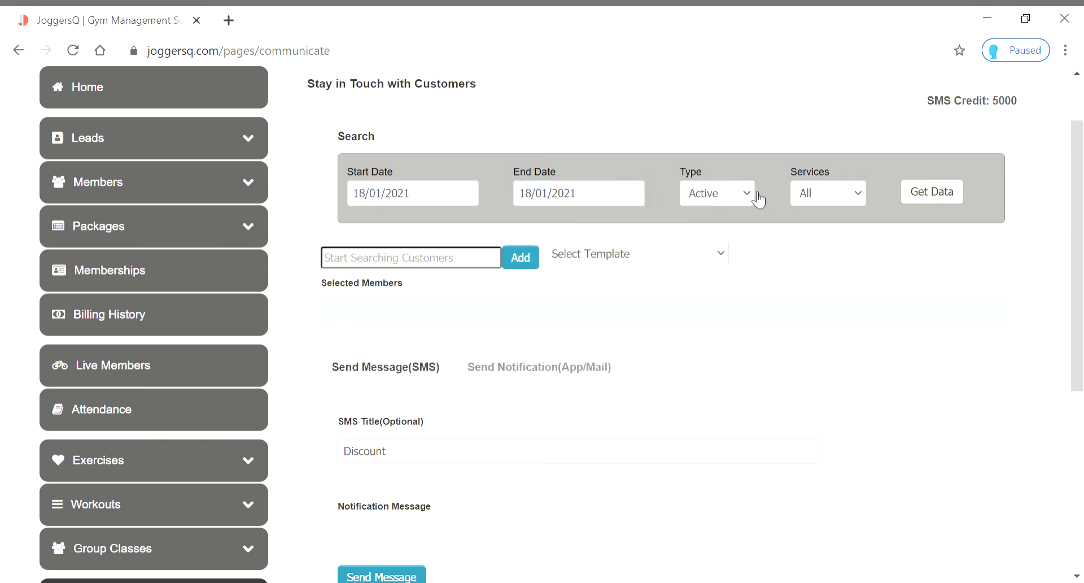
left_click(753, 194)
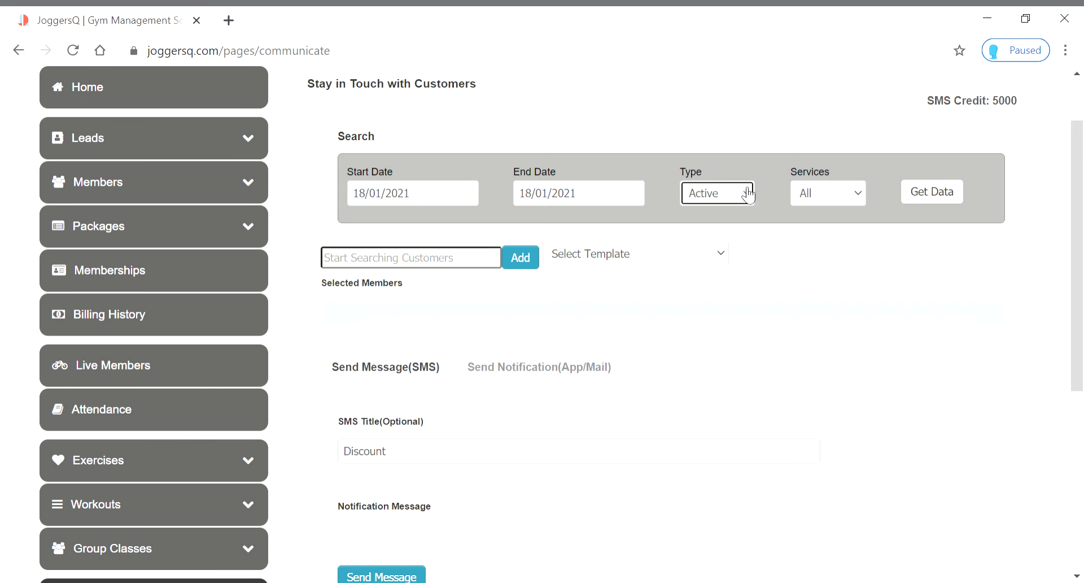
left_click(750, 201)
left_click(718, 247)
left_click(756, 199)
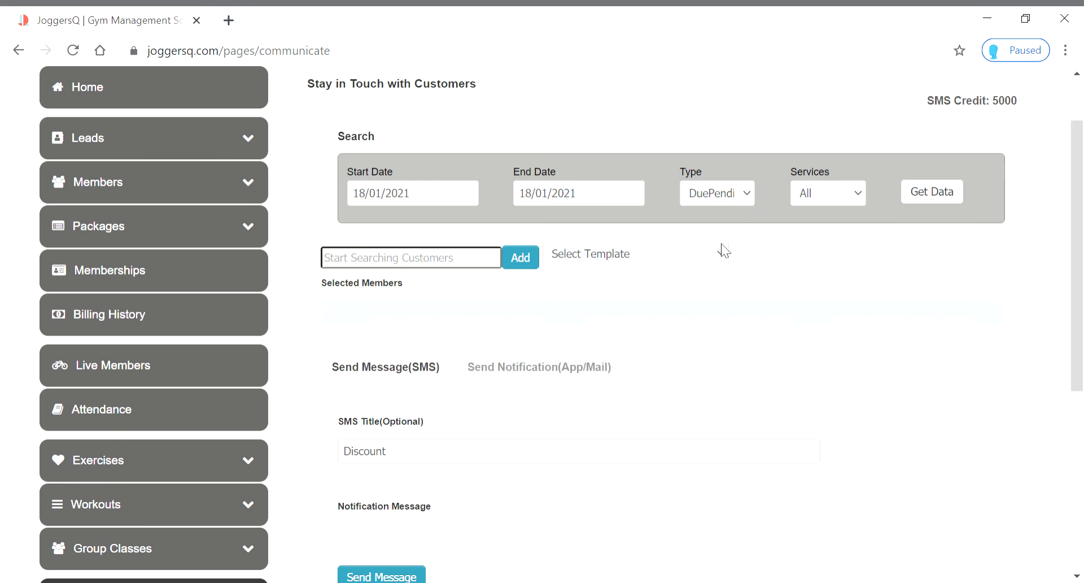
left_click(710, 213)
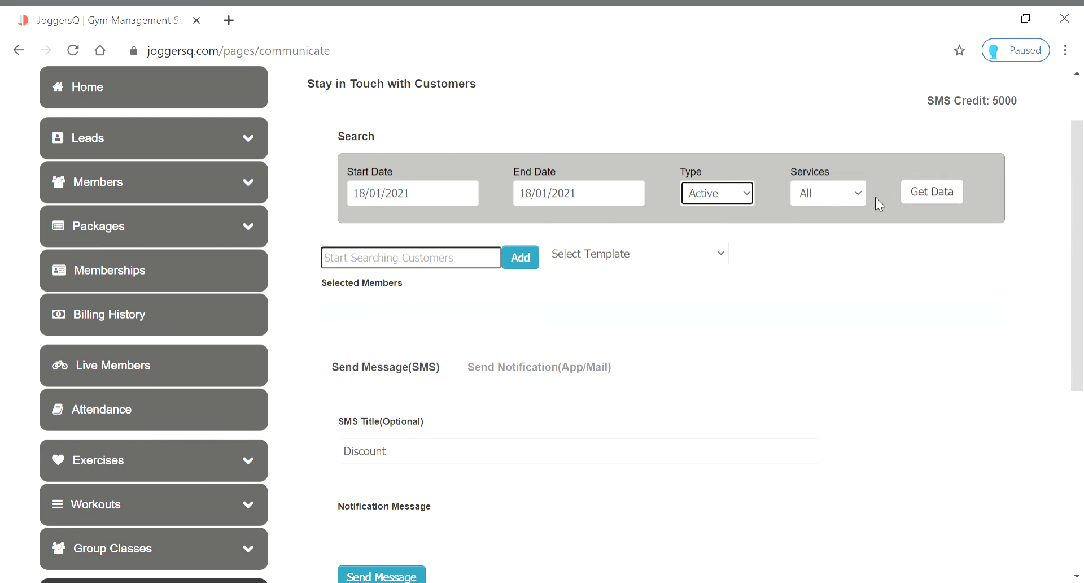
left_click(521, 376)
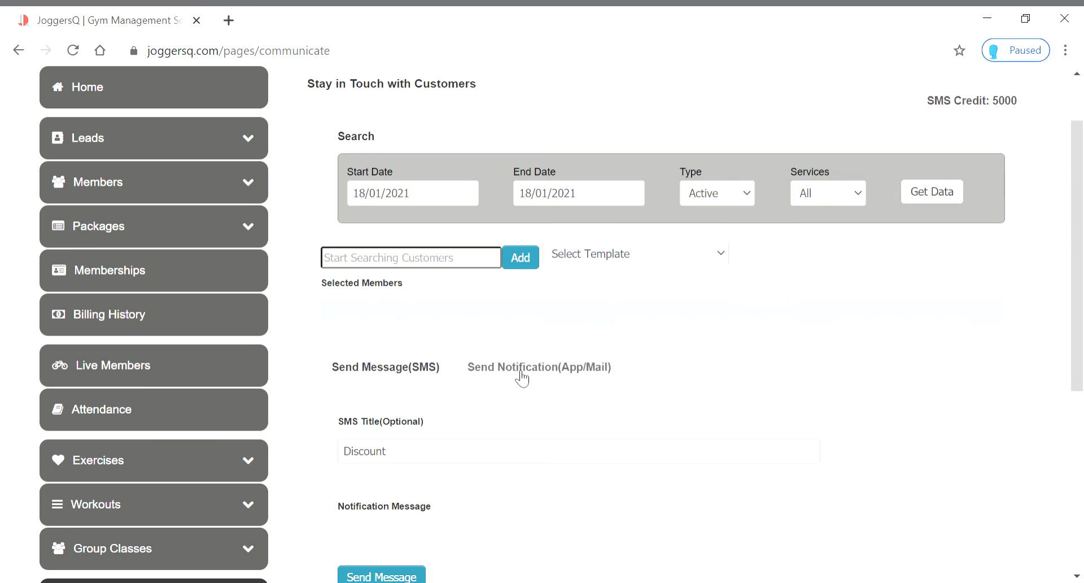
Look over the App/Mail notification form's blank title, message and picture upload fields
scroll(634, 390, "down", 5)
scroll(632, 380, "up", 3)
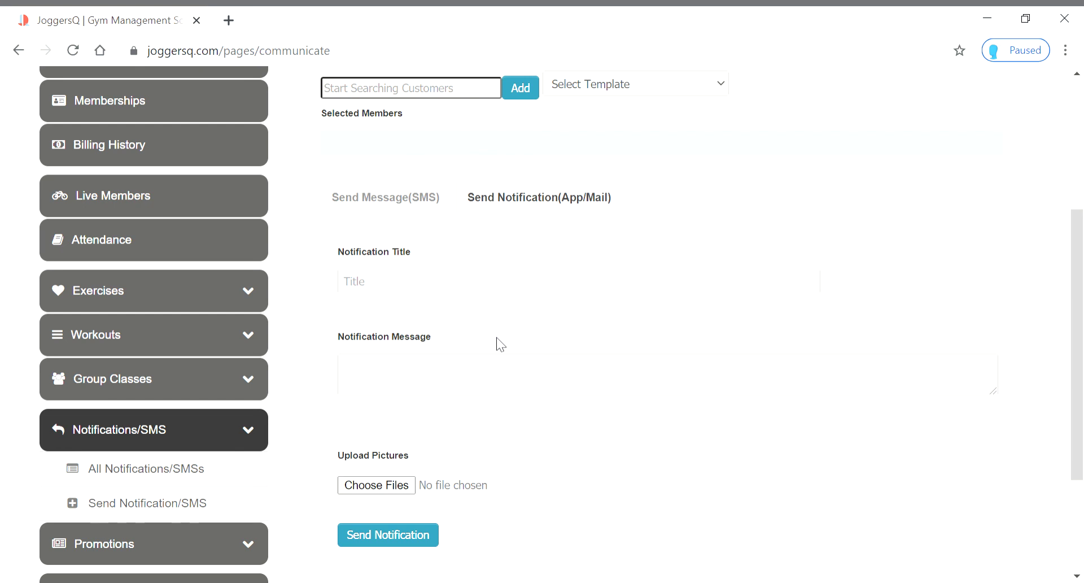
left_click(438, 367)
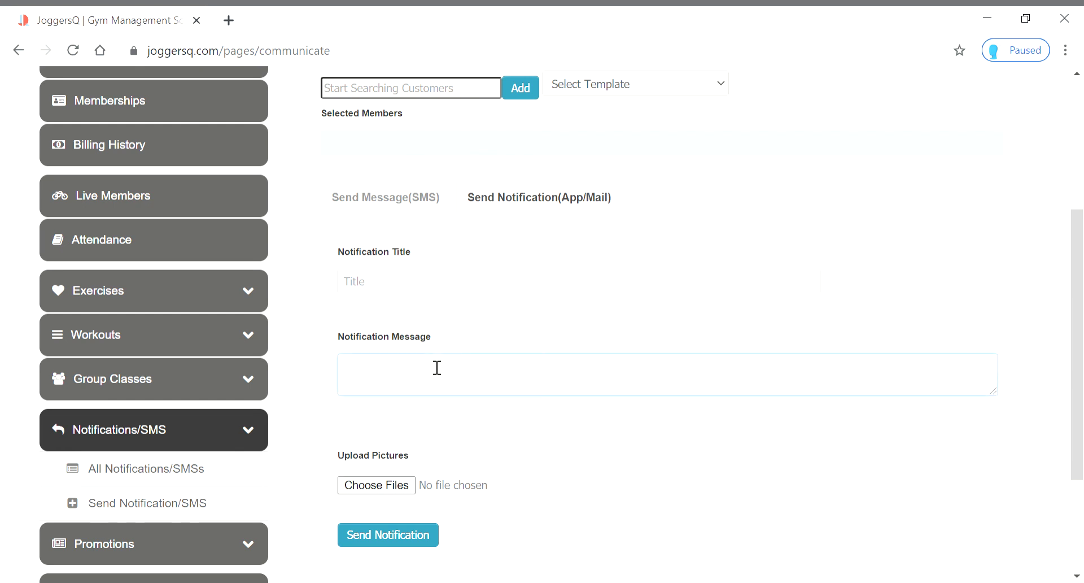
left_click(396, 535)
scroll(543, 488, "up", 3)
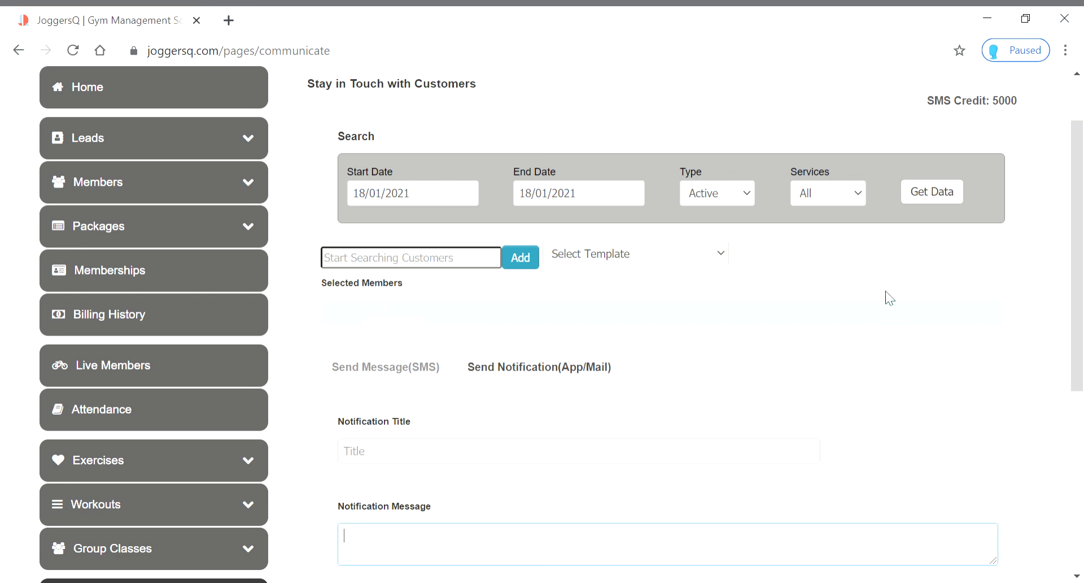
scroll(689, 243, "down", 3)
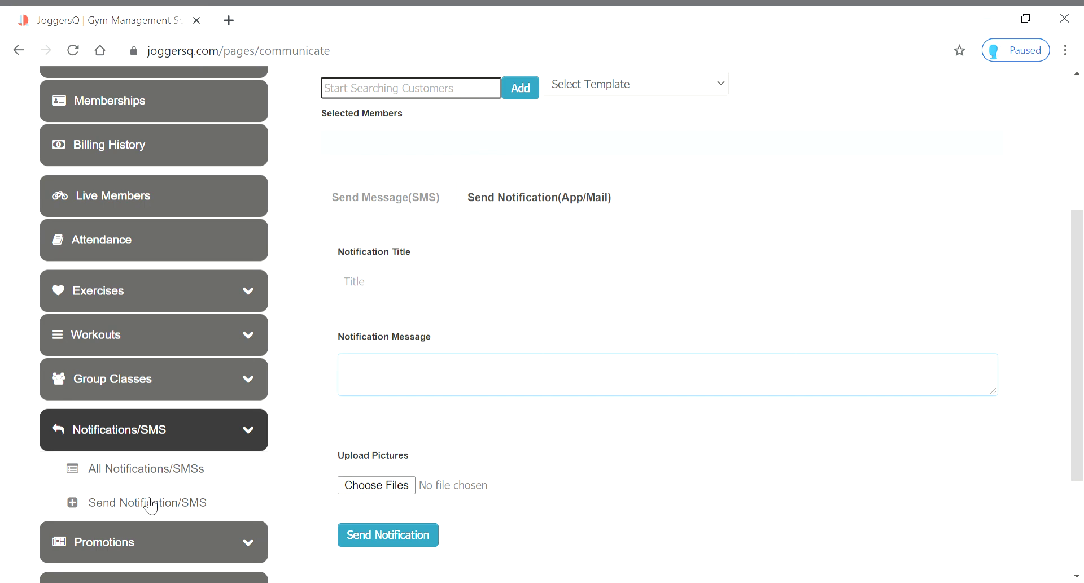
Open the Send Notification/SMS page and choose the Service Holiday template
left_click(167, 475)
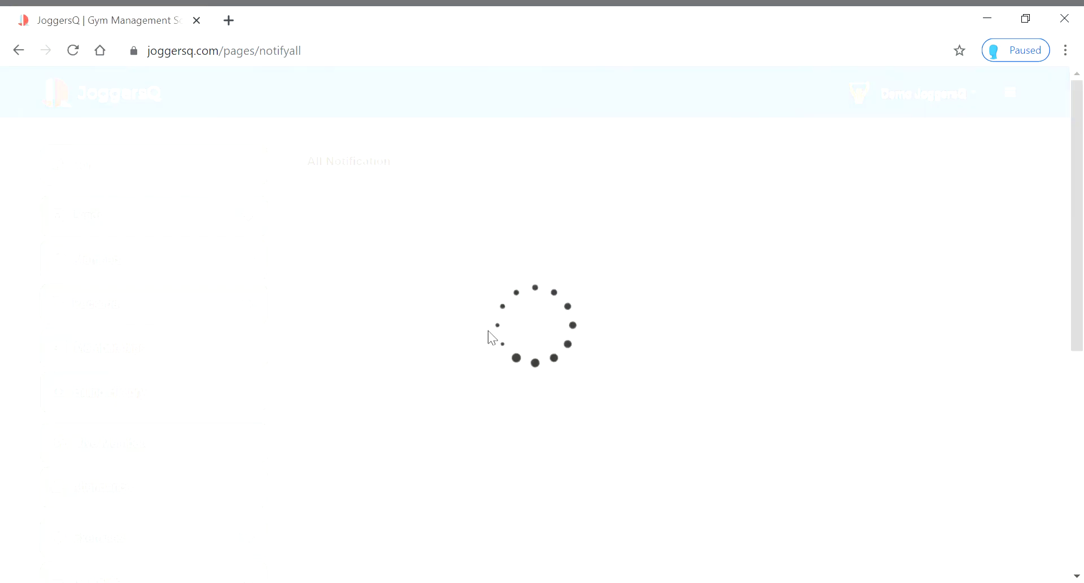
scroll(475, 299, "down", 5)
scroll(474, 297, "up", 1)
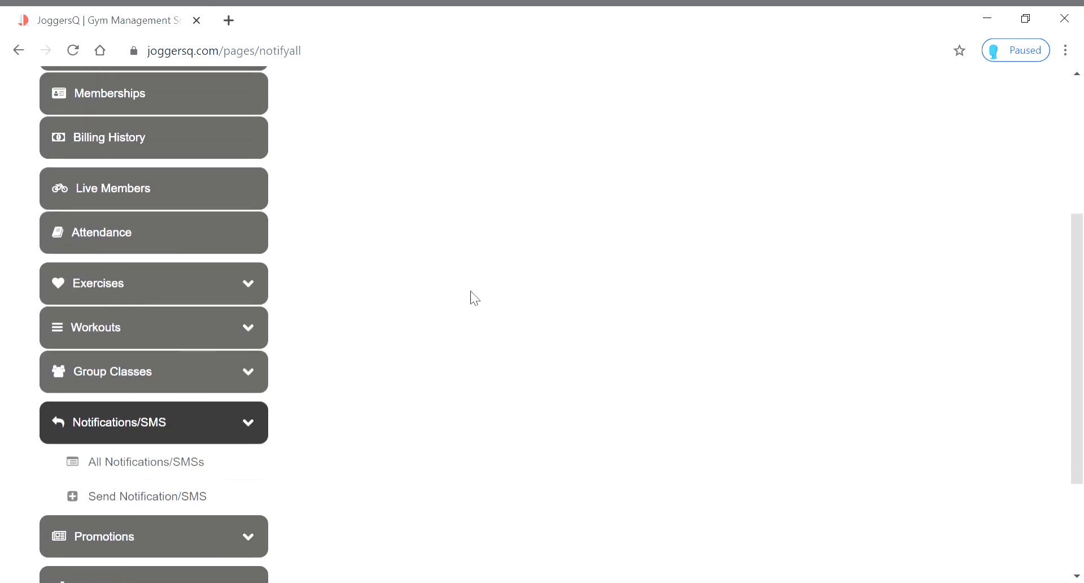
left_click(121, 499)
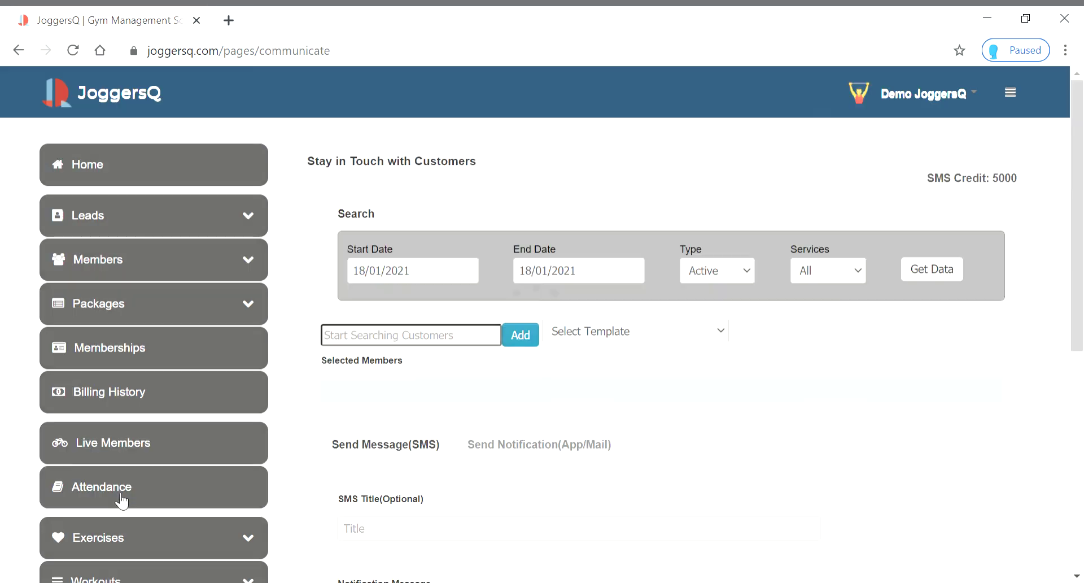
scroll(588, 317, "down", 2)
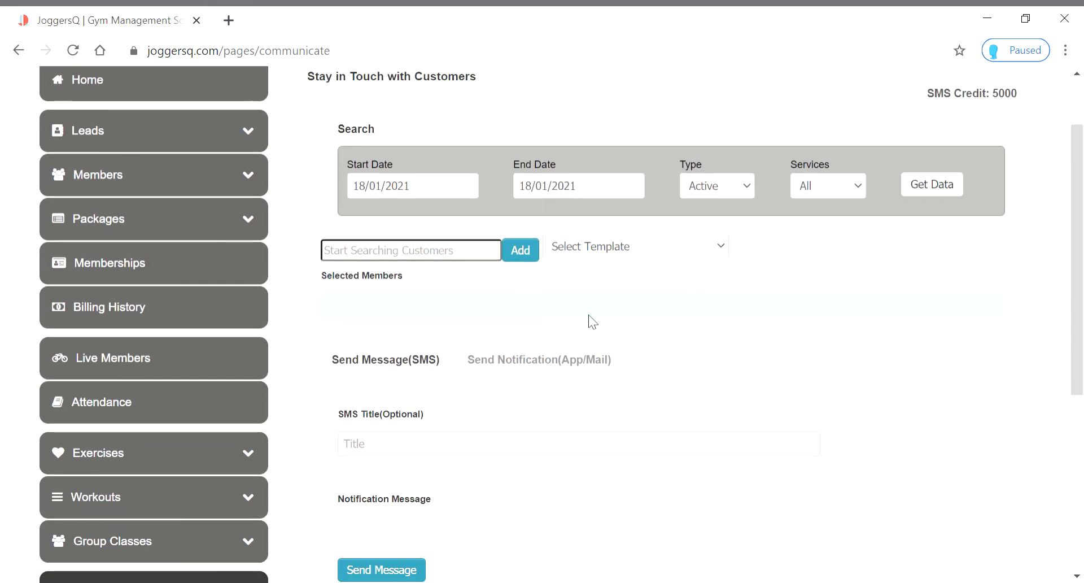
left_click(535, 249)
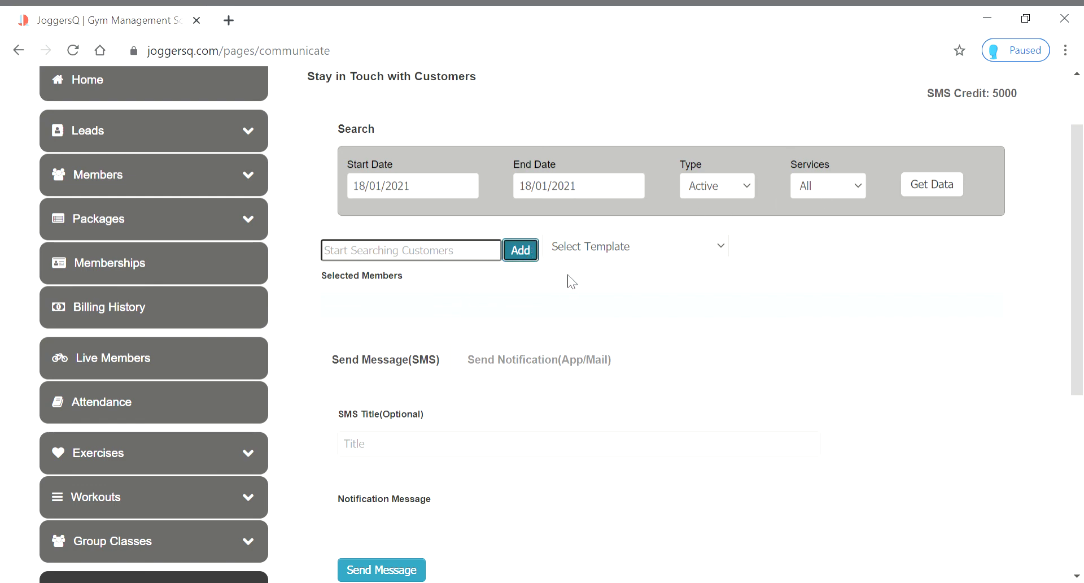
left_click(595, 260)
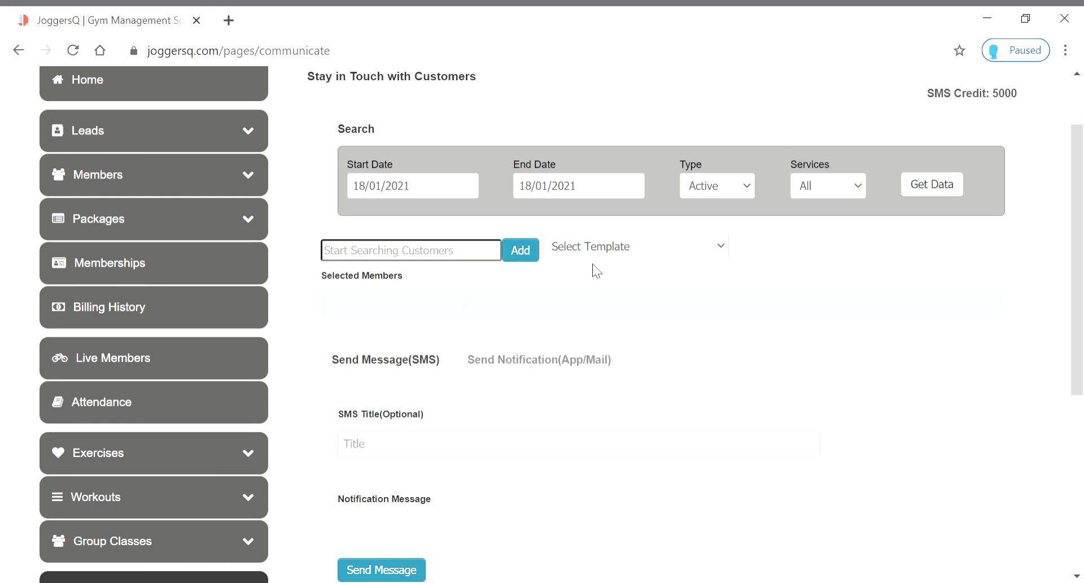
left_click(595, 301)
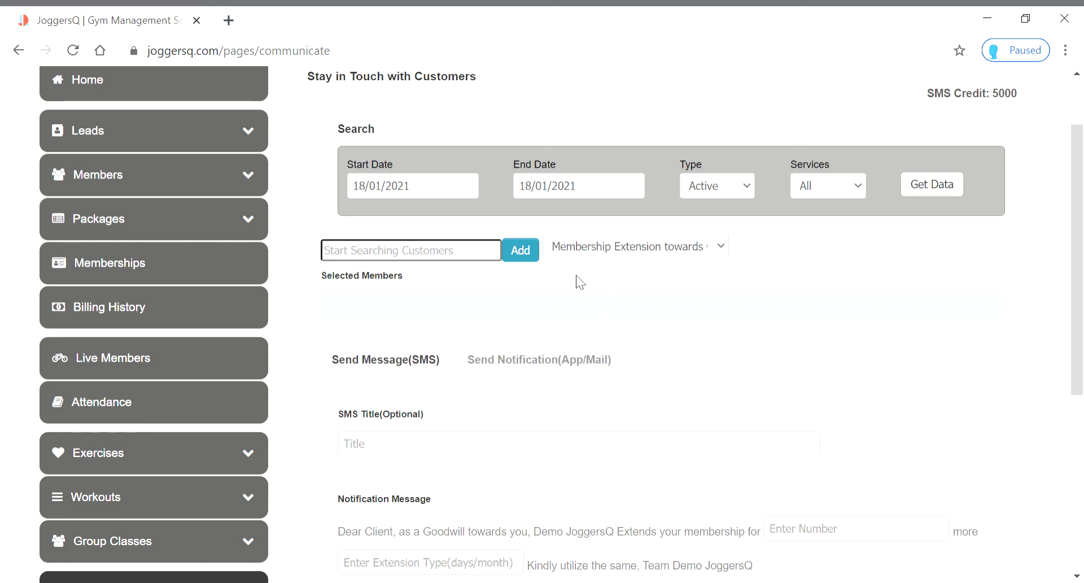
key("Down")
scroll(459, 383, "down", 5)
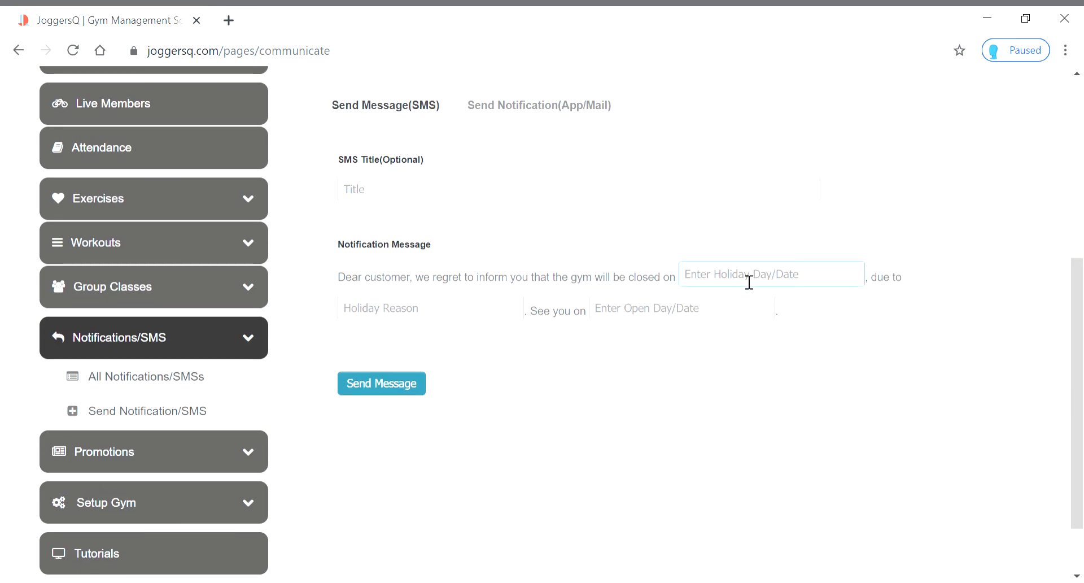
Fill in closed 19/01/21 due to Maintenance, reopening 20/01/21
type("19/")
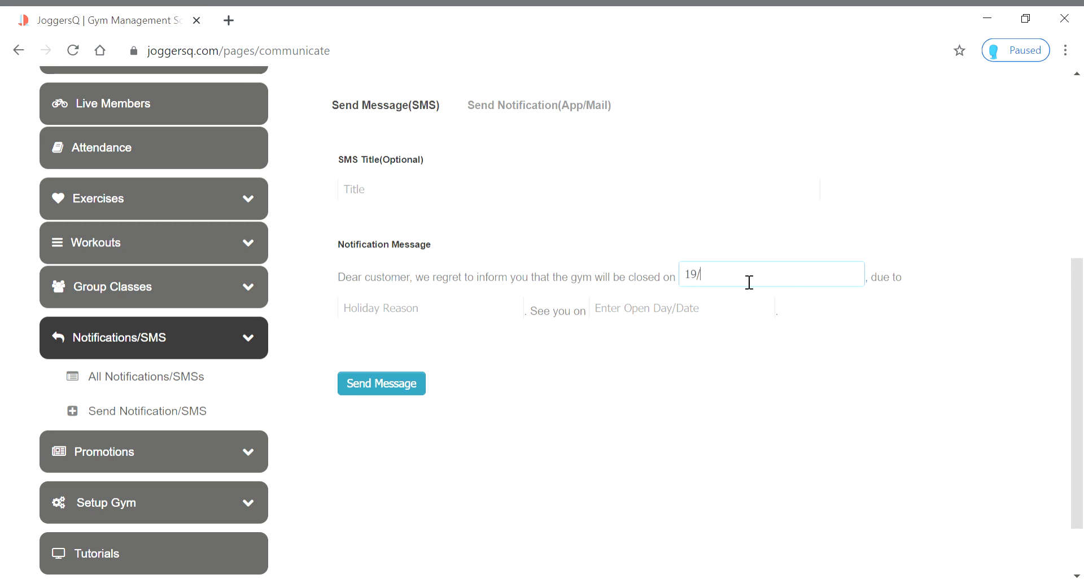
type("01/21")
left_click(455, 314)
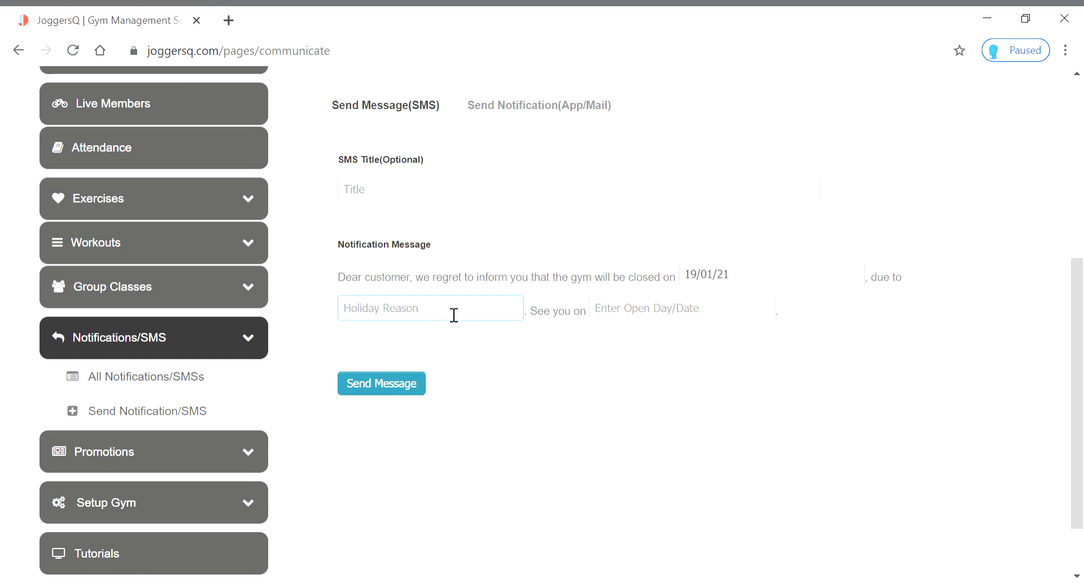
type("S")
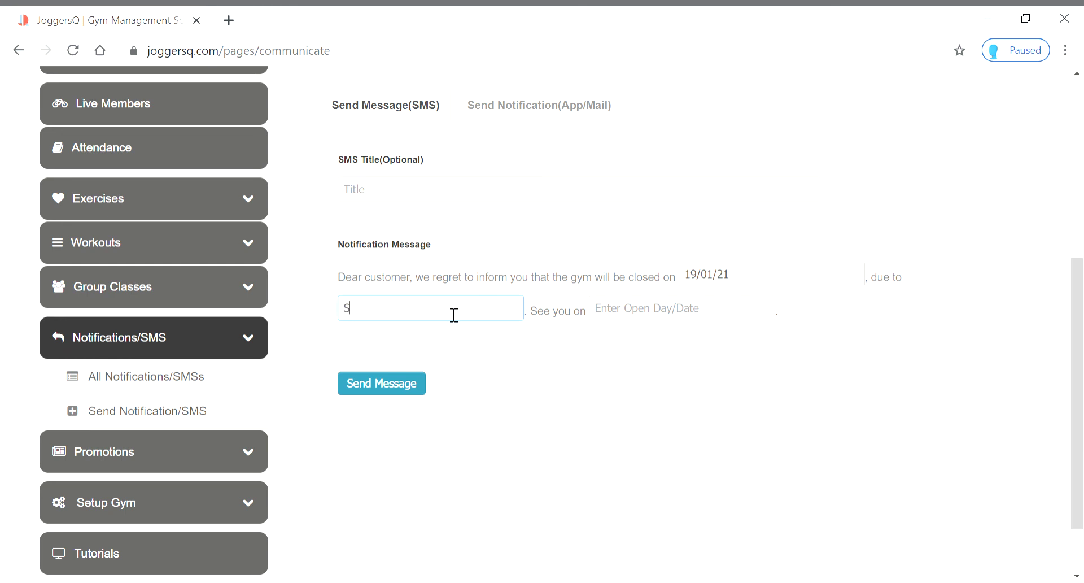
type("ervice")
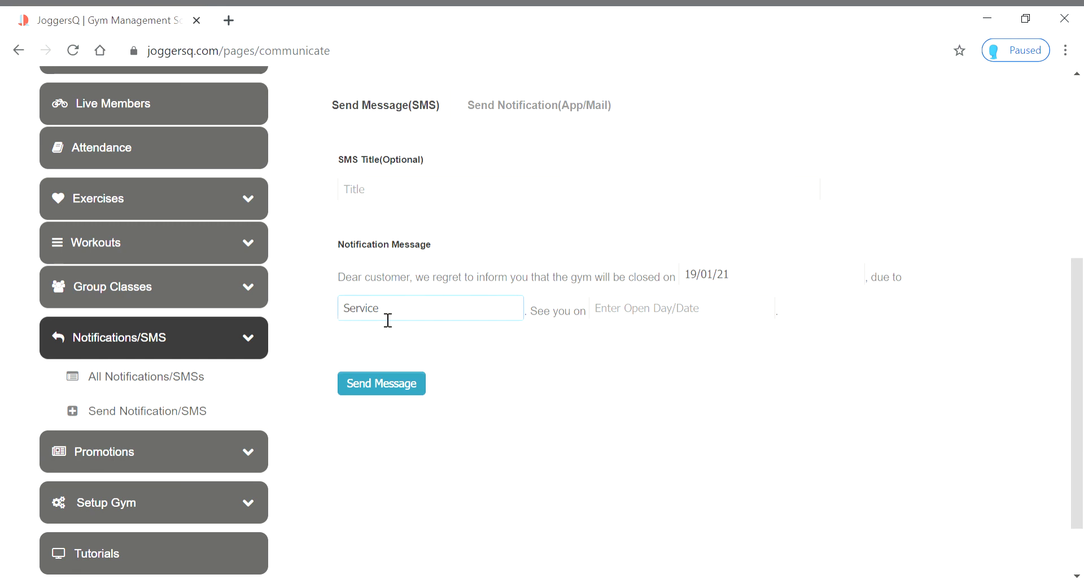
left_click_drag(392, 317, 337, 310)
type("Maintenance")
left_click(638, 319)
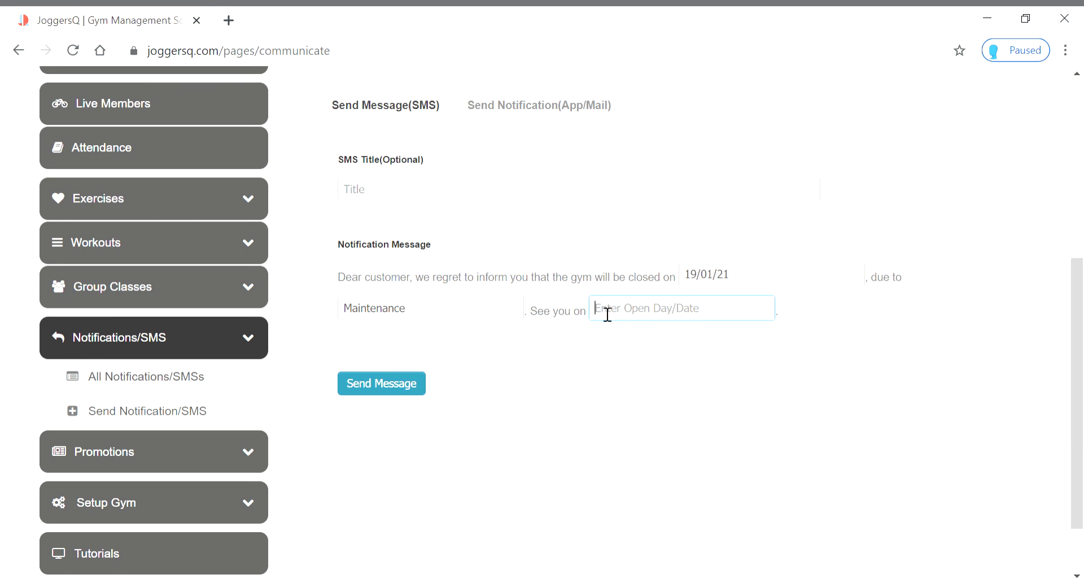
type("20/01/")
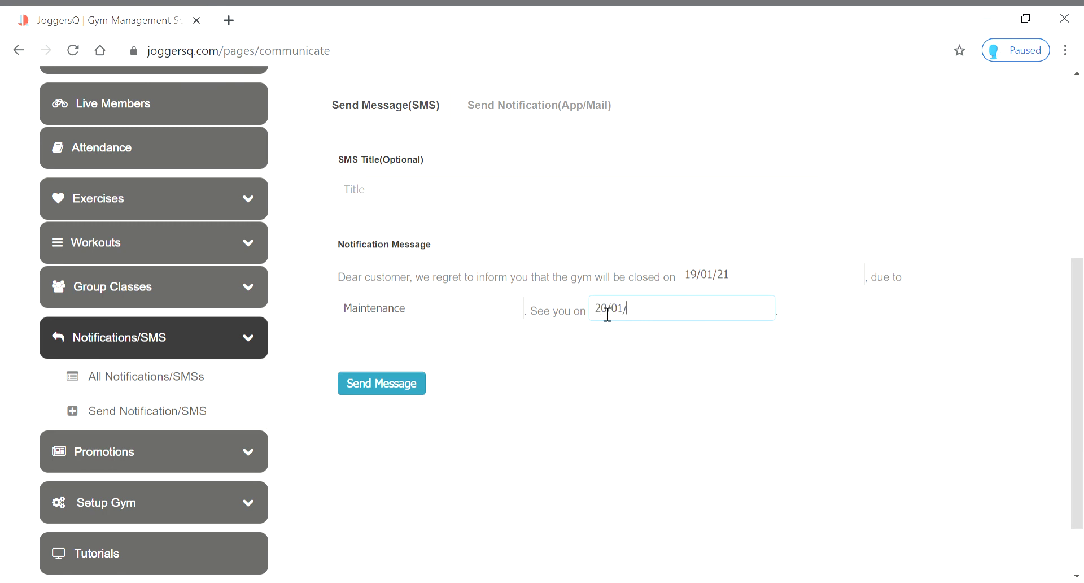
type("21")
Title the SMS 'service Holiday'
left_click(375, 198)
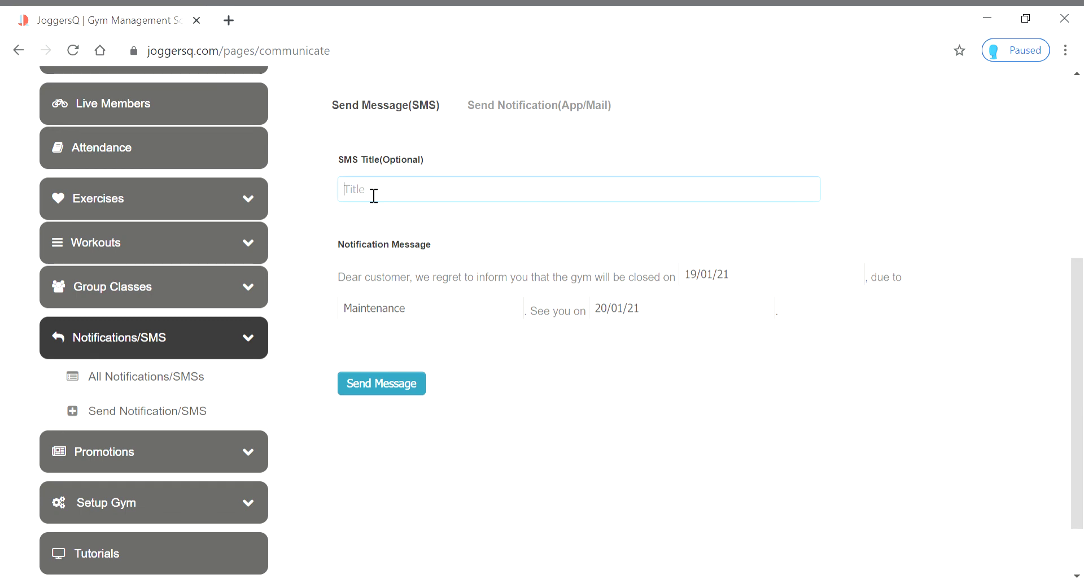
type("service Holiday")
scroll(479, 332, "up", 2)
scroll(479, 332, "up", 4)
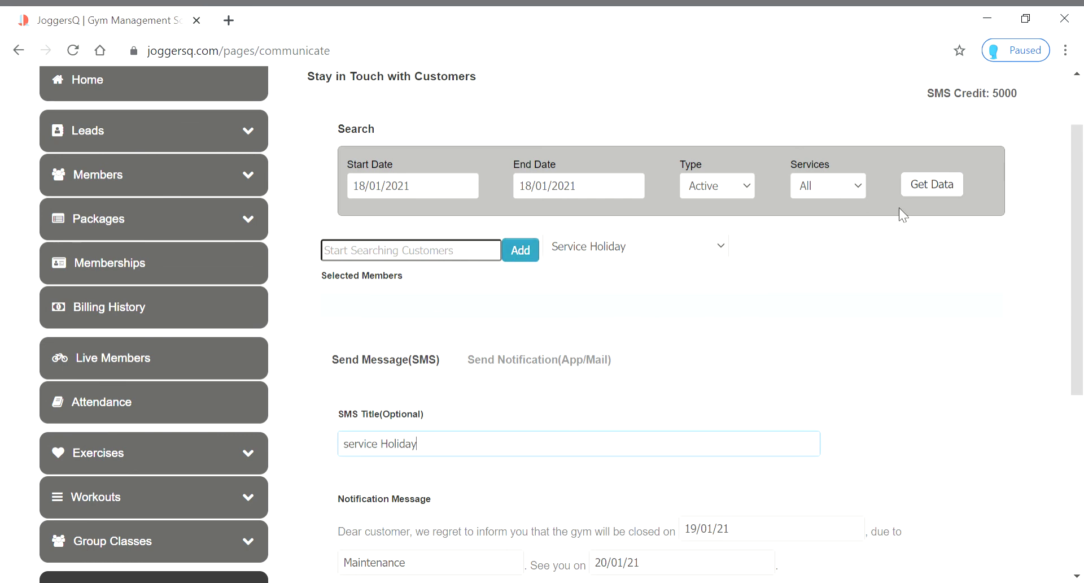
Load the active members as recipients and send the Service Holiday SMS
left_click(935, 191)
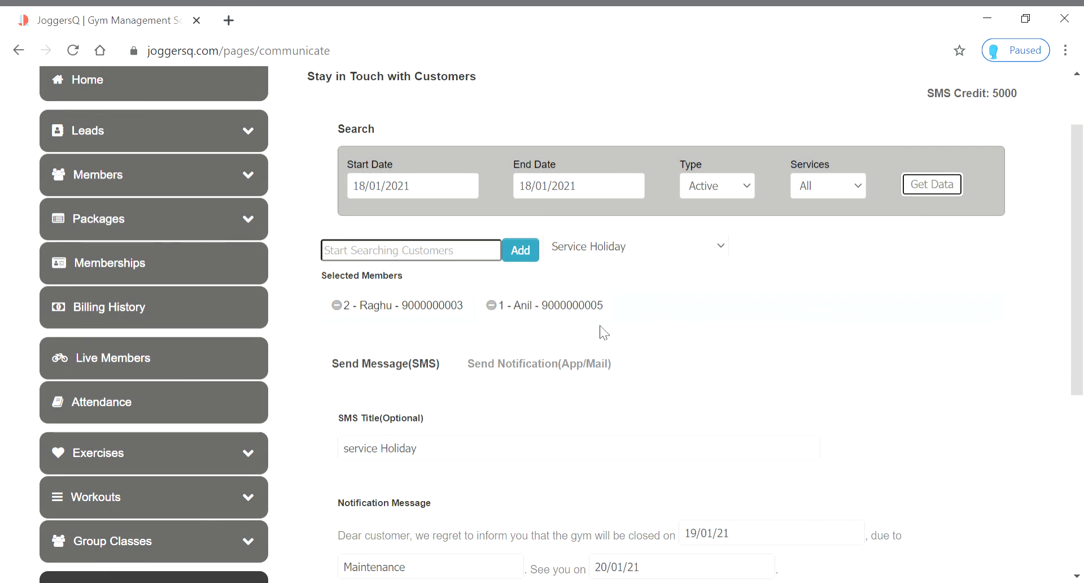
scroll(603, 332, "down", 1)
scroll(603, 332, "down", 3)
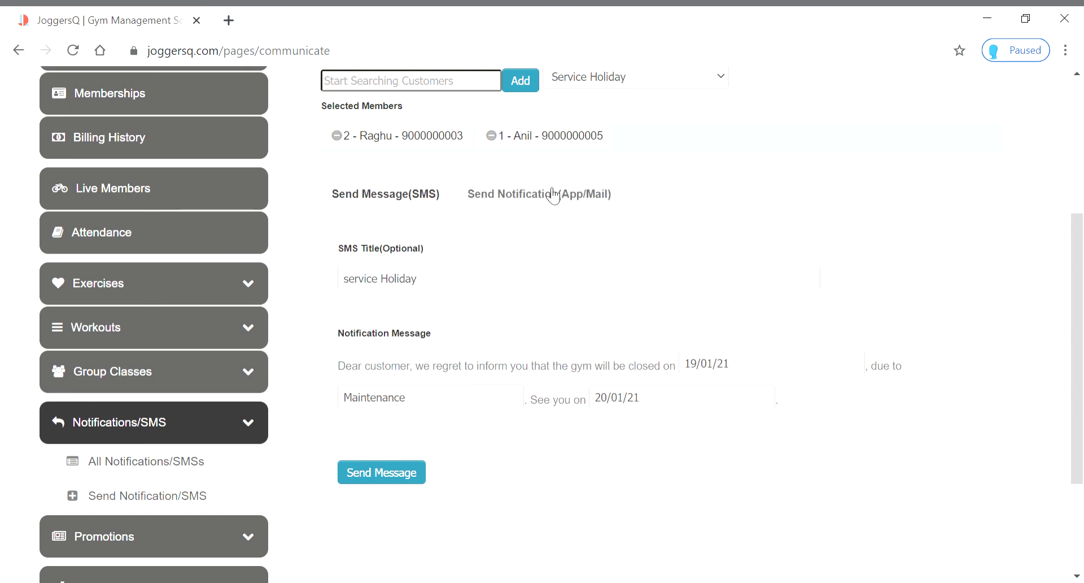
left_click(378, 480)
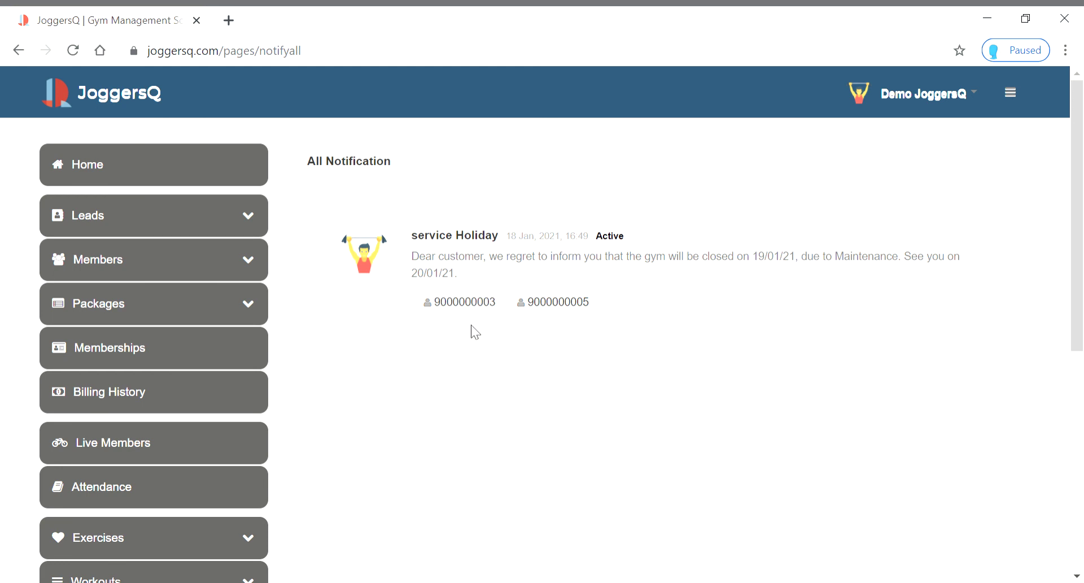
Confirm the SMS under All Notifications, collapse notifications, and expand Promotions
scroll(218, 423, "down", 7)
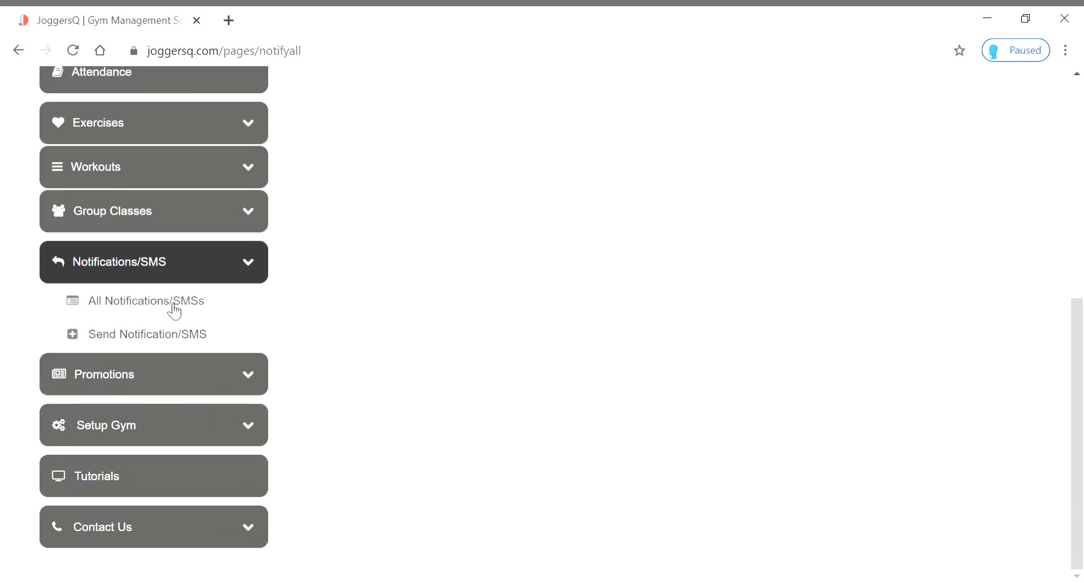
left_click(175, 305)
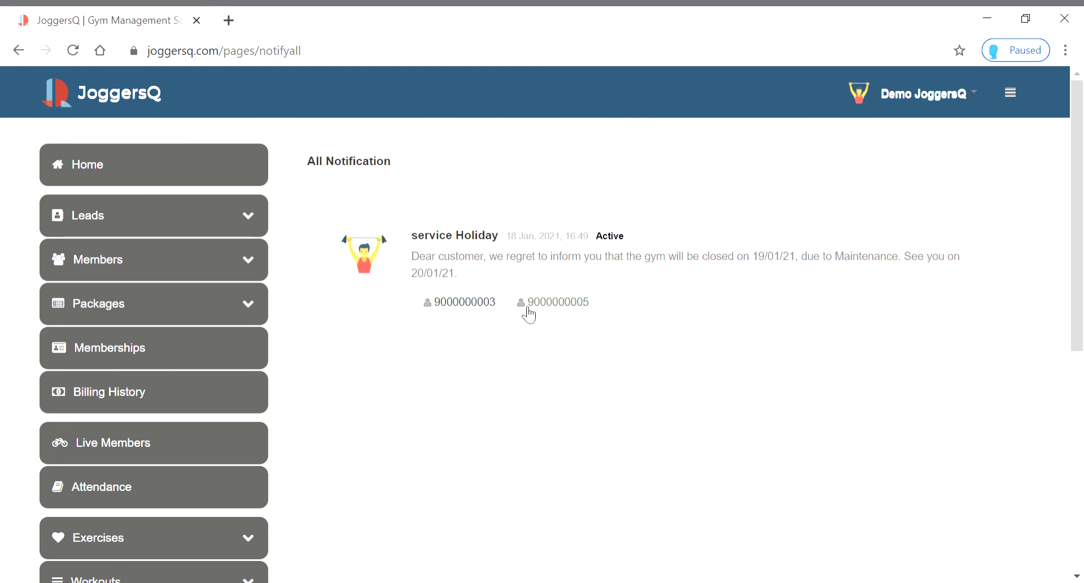
scroll(137, 421, "down", 3)
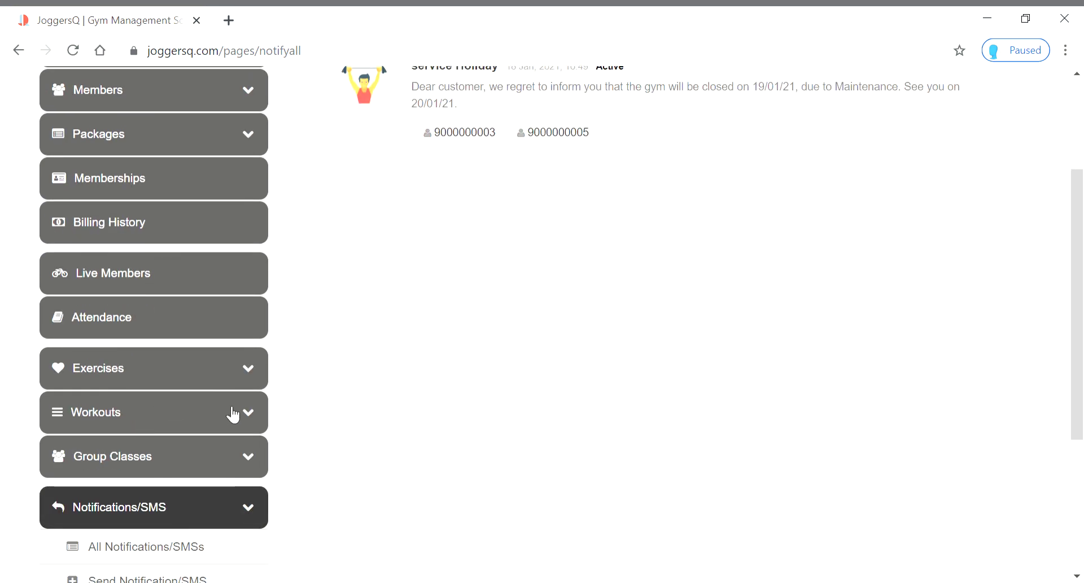
scroll(232, 414, "down", 3)
left_click(258, 338)
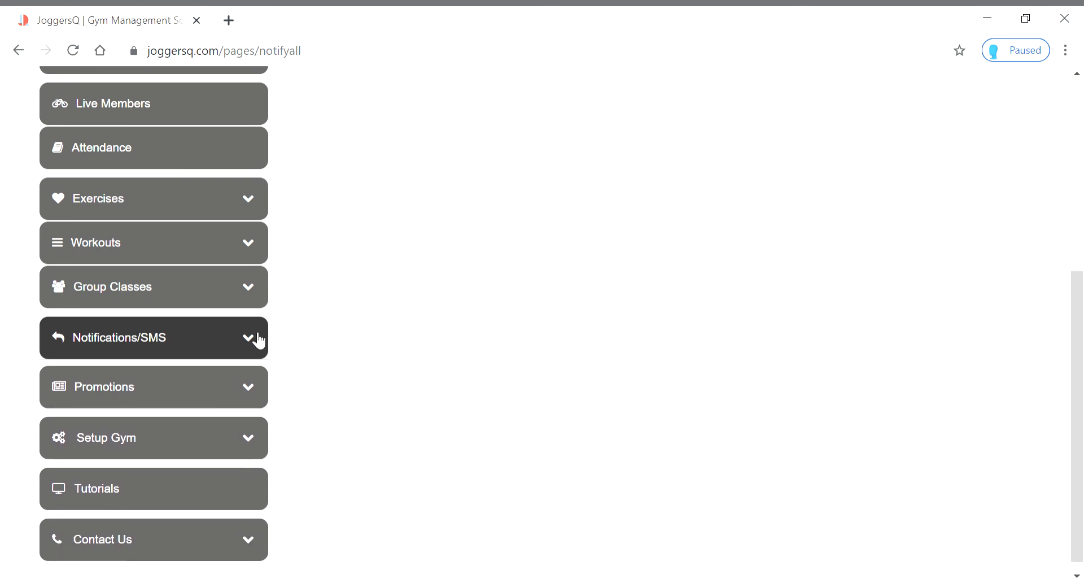
left_click(259, 383)
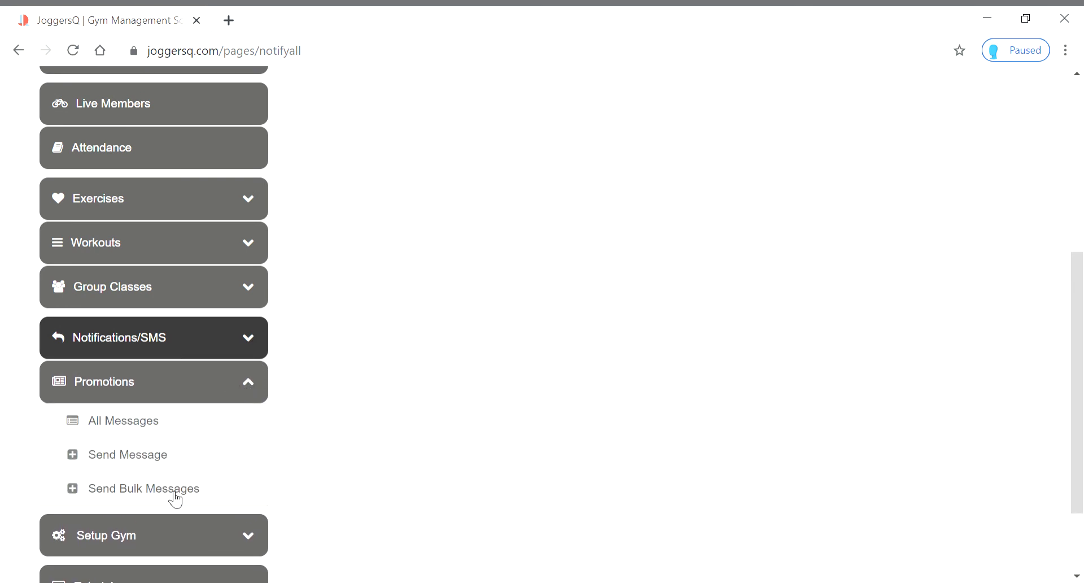
Start a promotion with the first customer number and title 'joggersQ gym Offer'
left_click(158, 463)
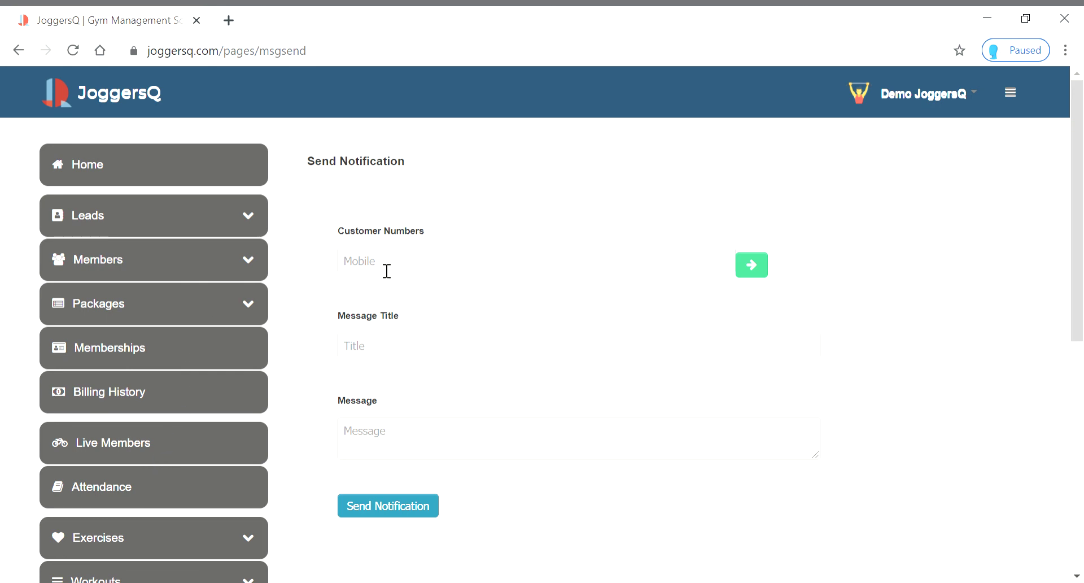
type("123456")
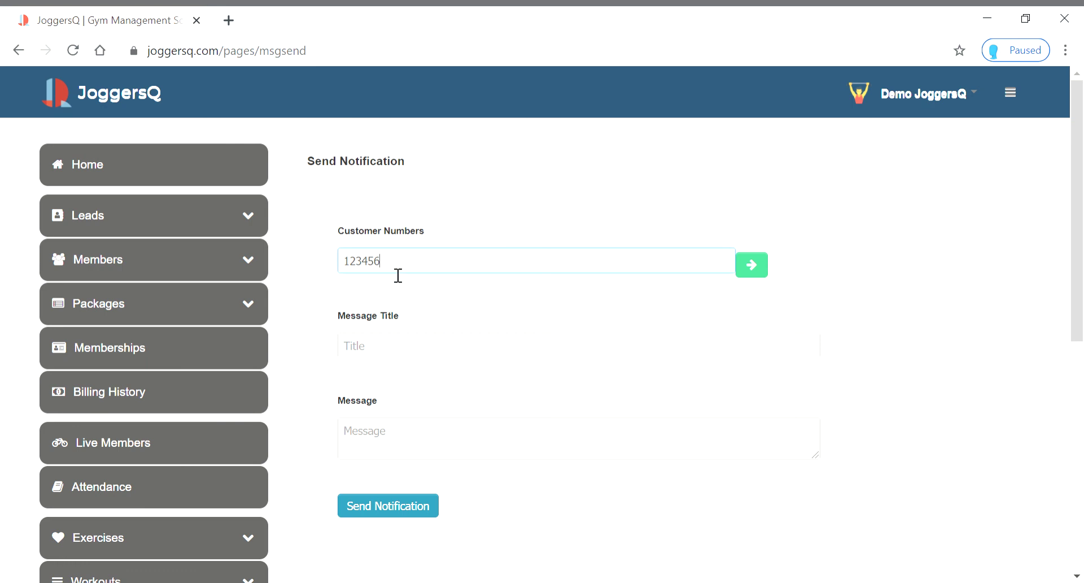
type("7890")
left_click(394, 357)
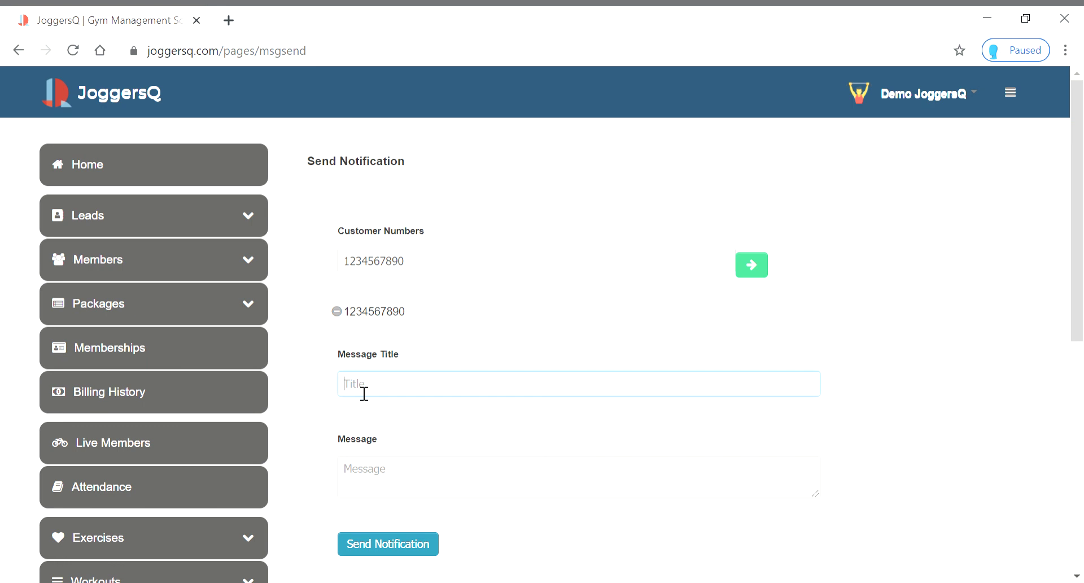
type("2")
key("BackSpace")
type("fi")
key("BackSpace")
type("joggersQ gym")
type("Offer")
Write '50% Discount only for you on existing memberships', add a second number, and send
left_click(373, 485)
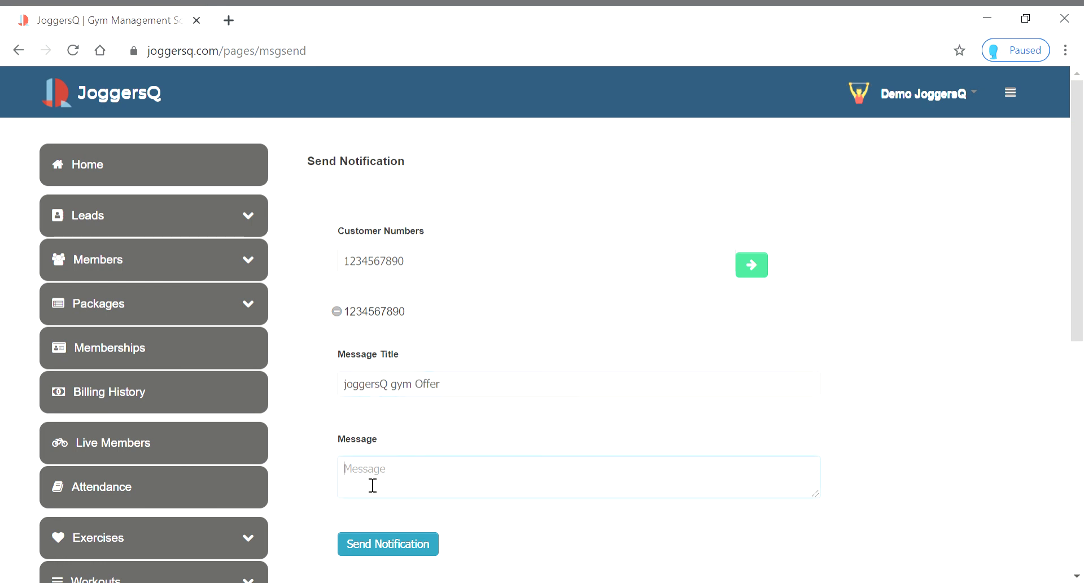
scroll(440, 424, "down", 3)
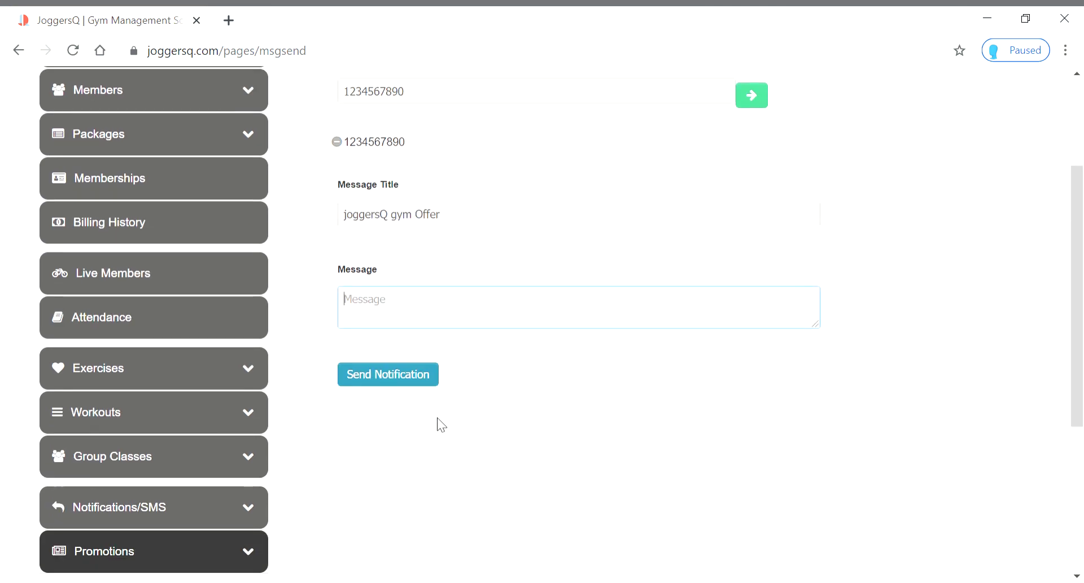
type("50% Discount on")
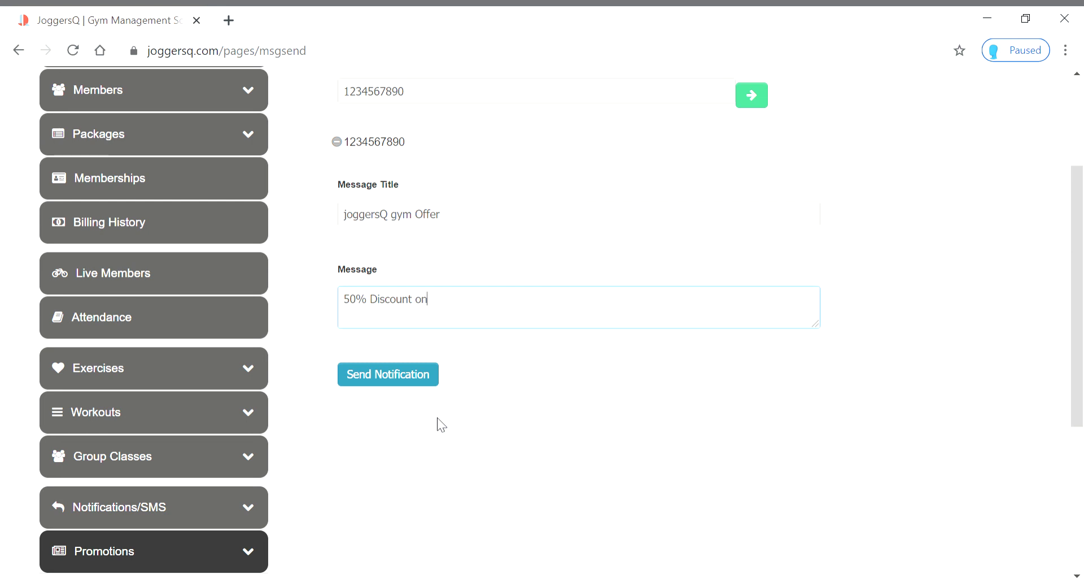
type("ly for you on existing memberships")
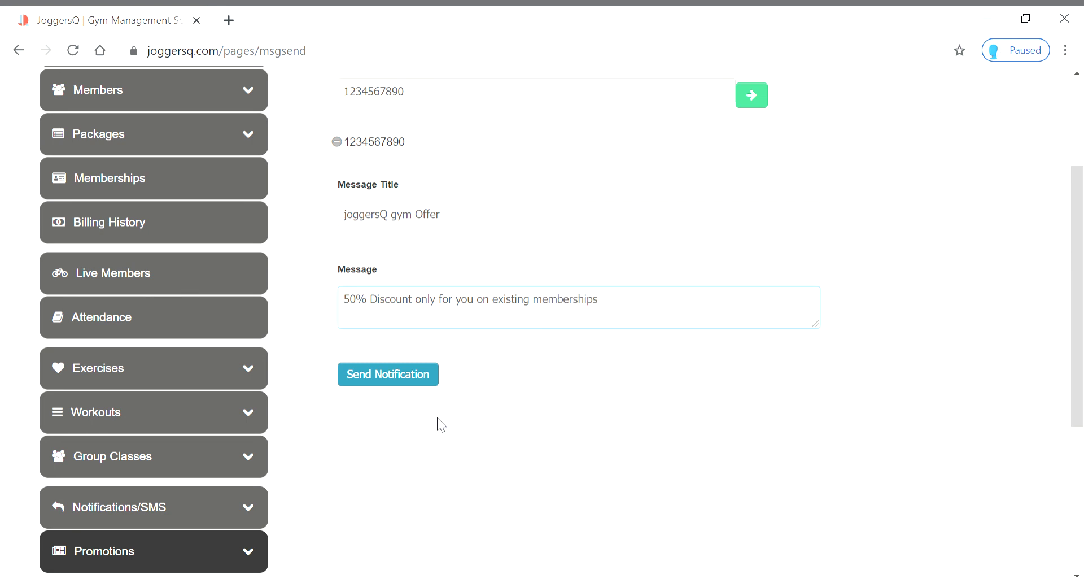
scroll(612, 435, "up", 2)
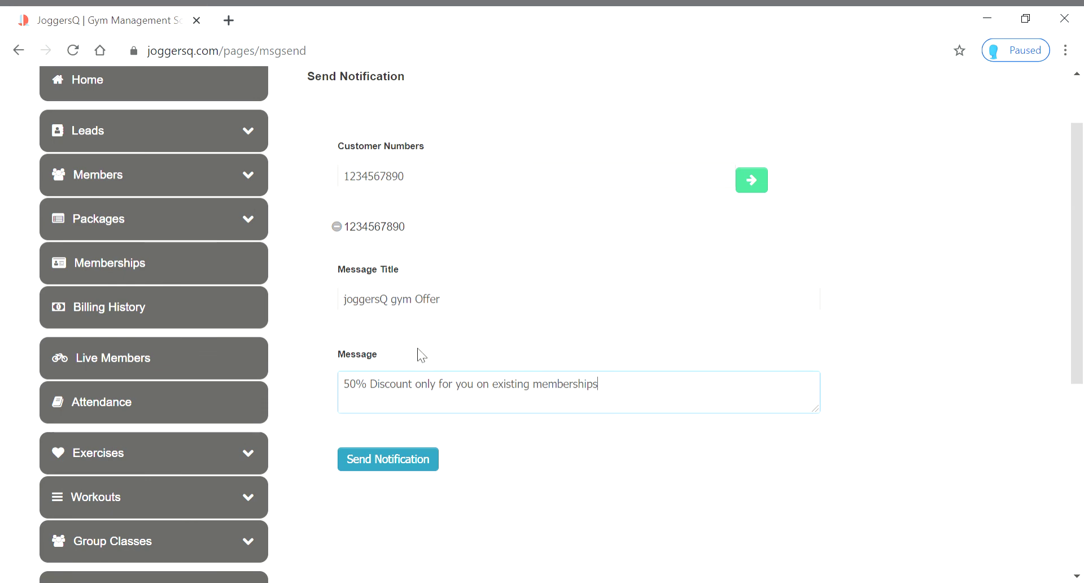
left_click(430, 184)
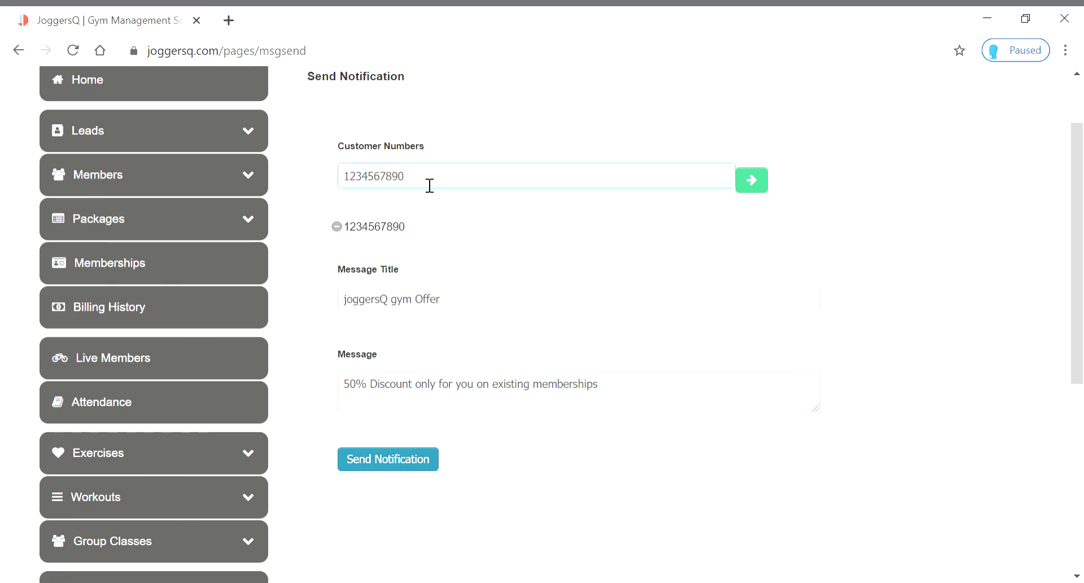
type(", 2345678901")
scroll(536, 485, "down", 1)
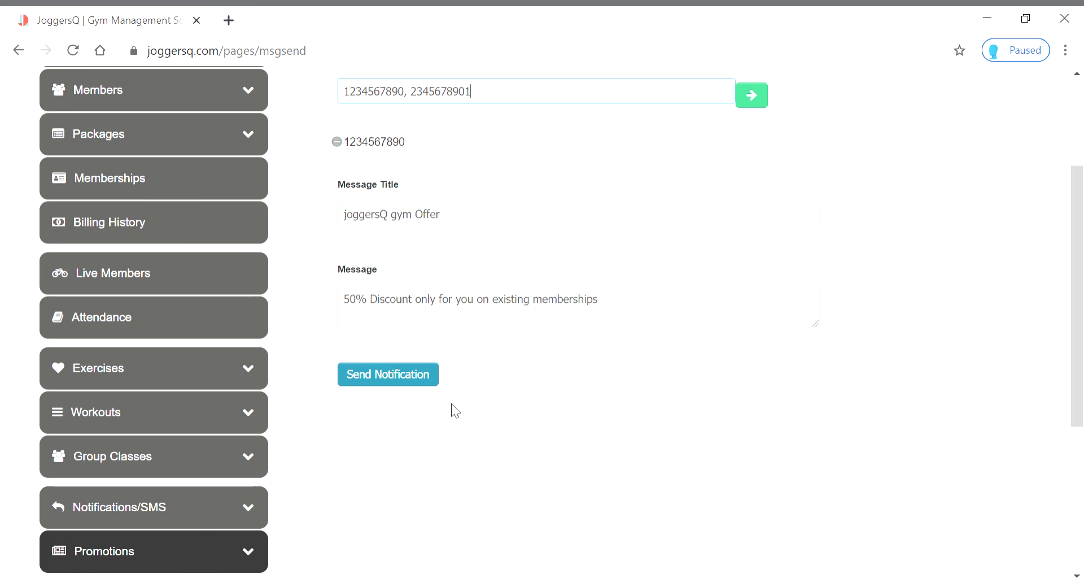
left_click(417, 380)
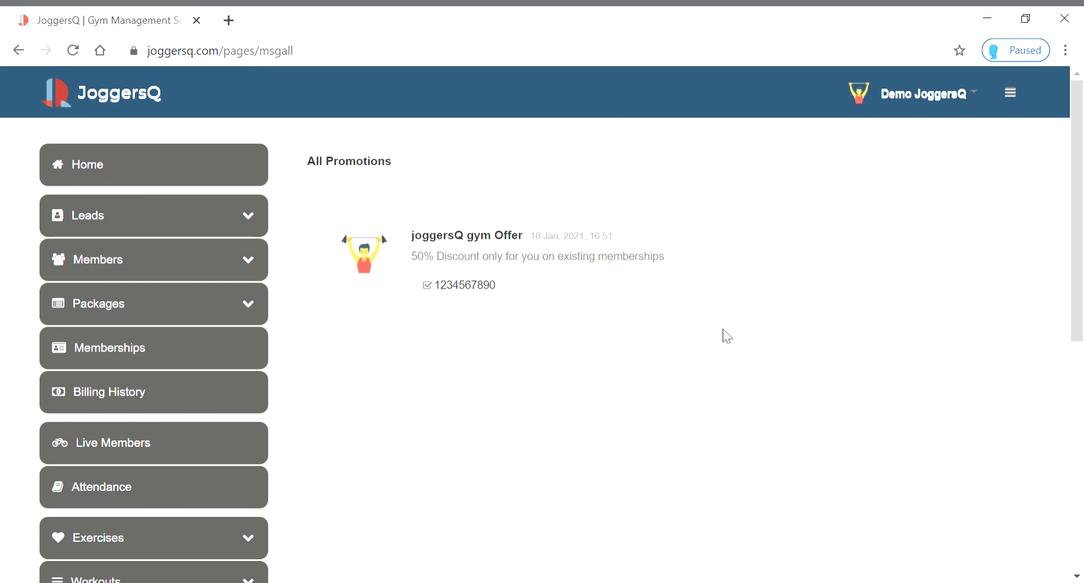
scroll(727, 336, "down", 3)
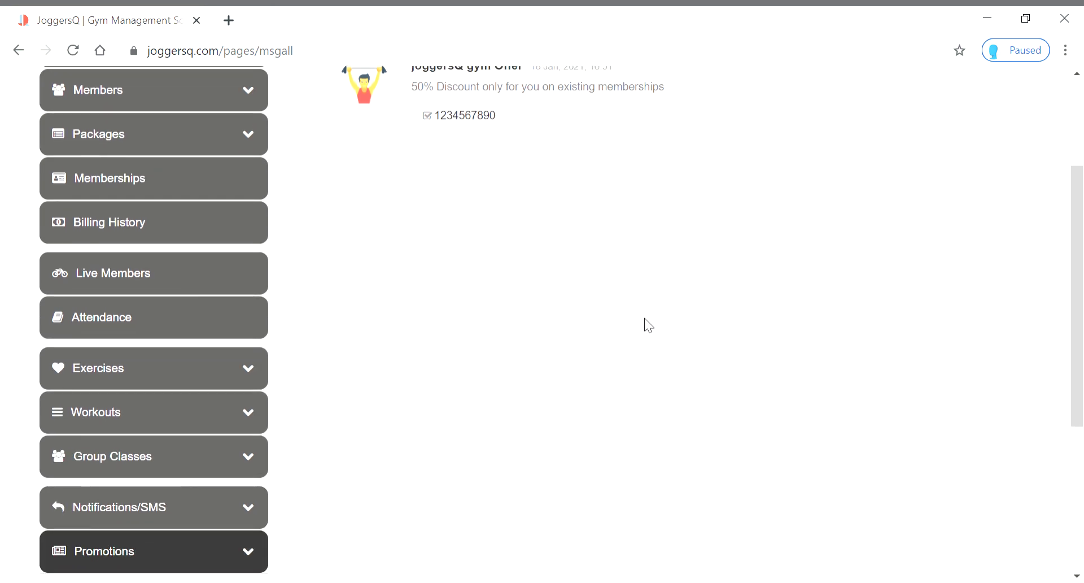
scroll(576, 331, "up", 3)
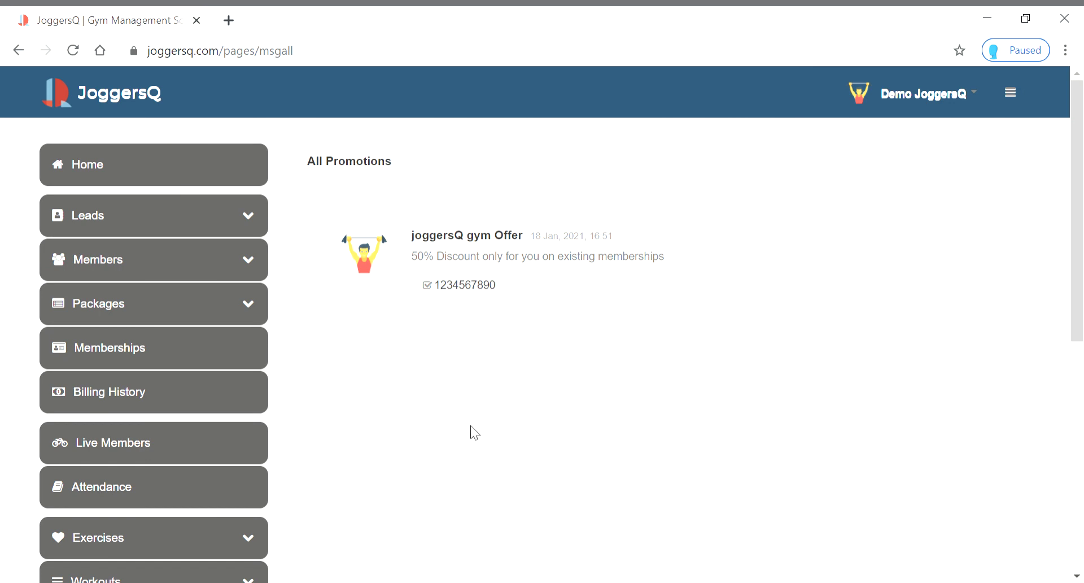
scroll(474, 433, "down", 6)
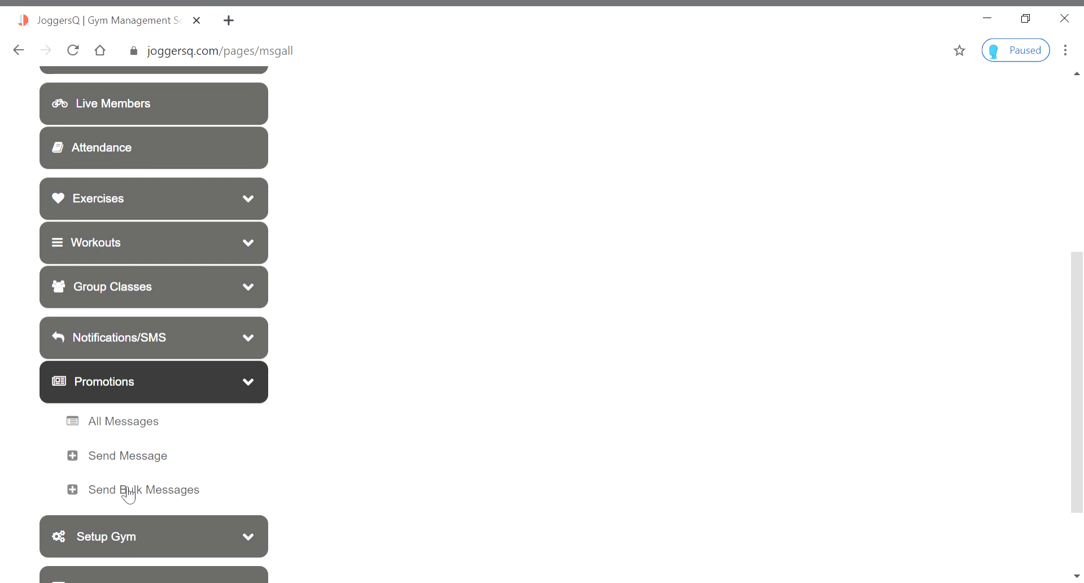
Send a bulk 'Mega Sale' promotion offering 70% off existing Memberships to both customer numbers
left_click(127, 490)
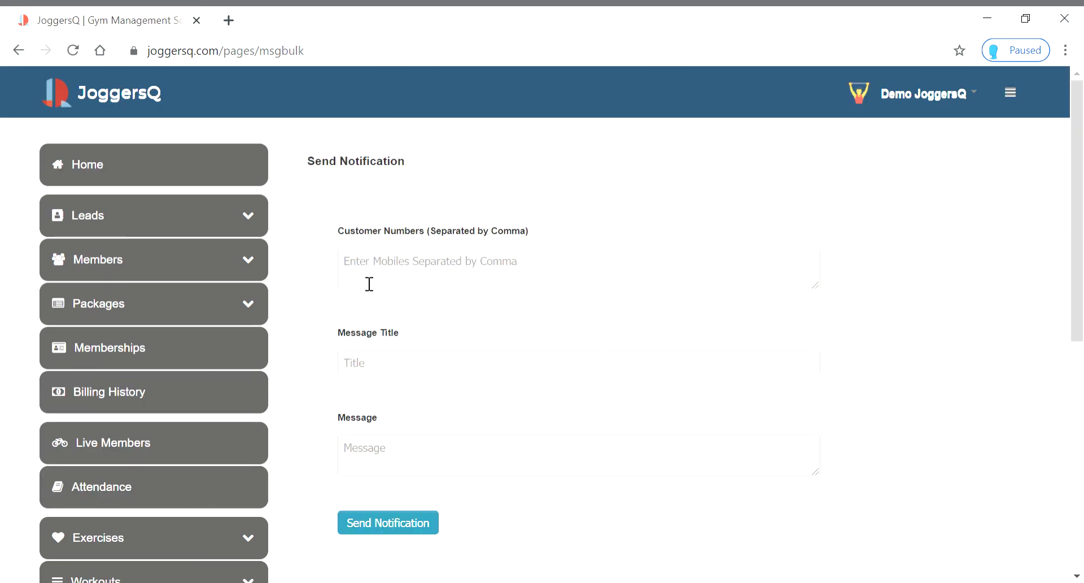
left_click(447, 279)
type("123")
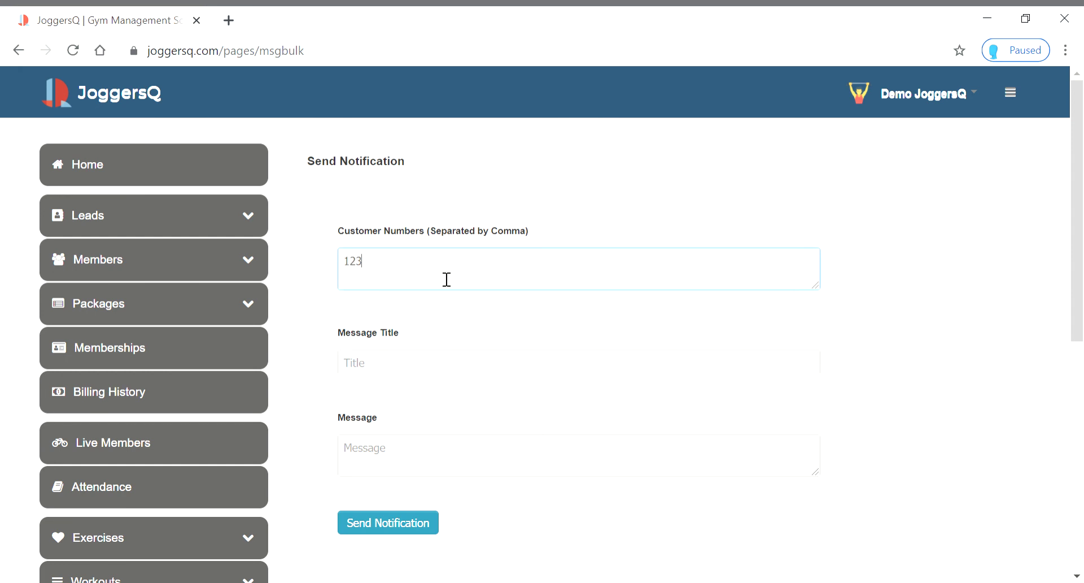
type("4567890")
type(",")
type(",")
type("23456789")
type("01")
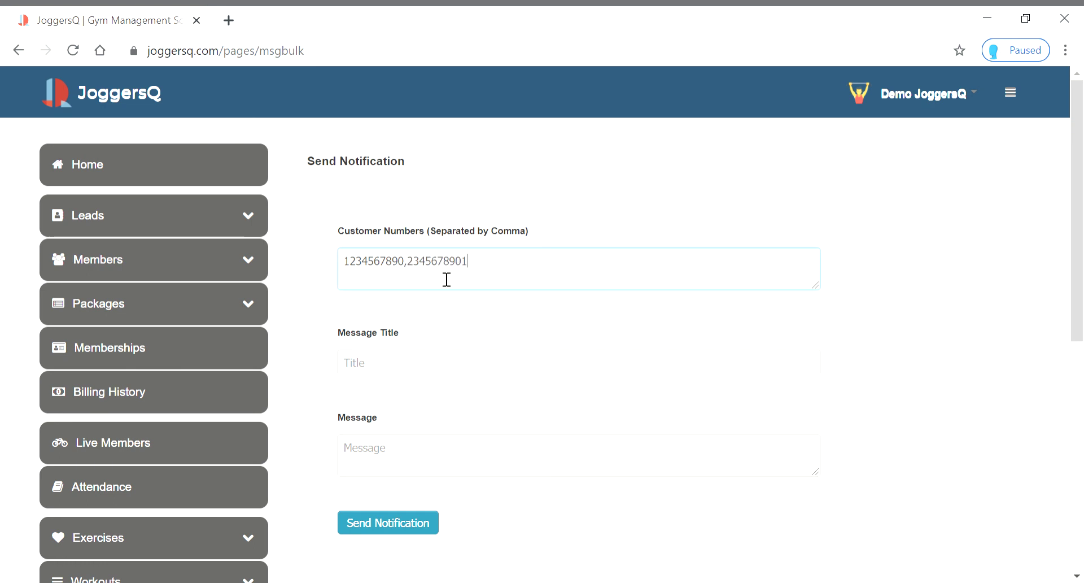
left_click(379, 365)
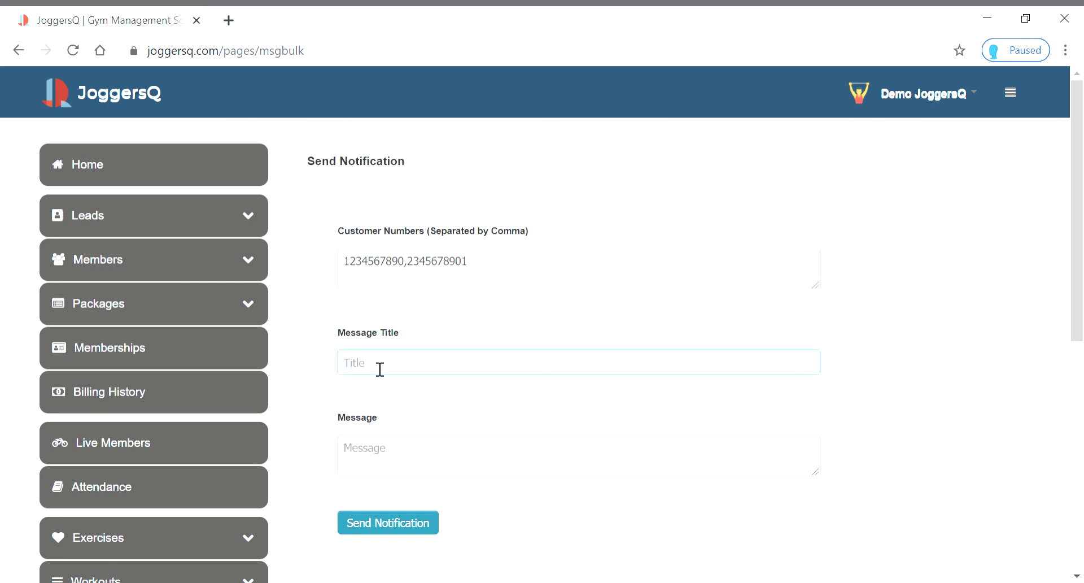
type("D")
key("BackSpace")
type("Mega Sale")
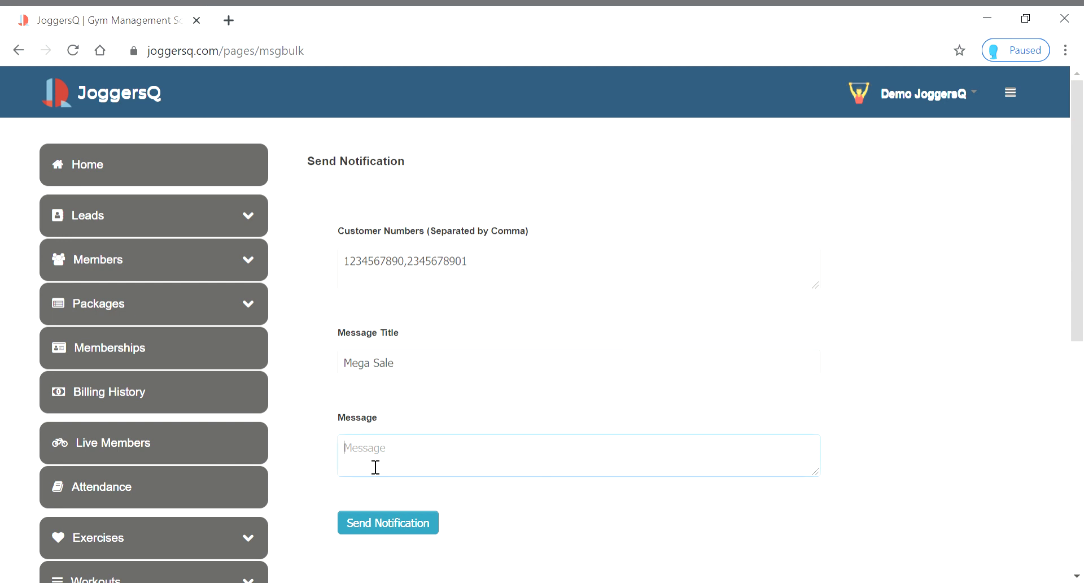
type("JoggersQ Offering a Dis")
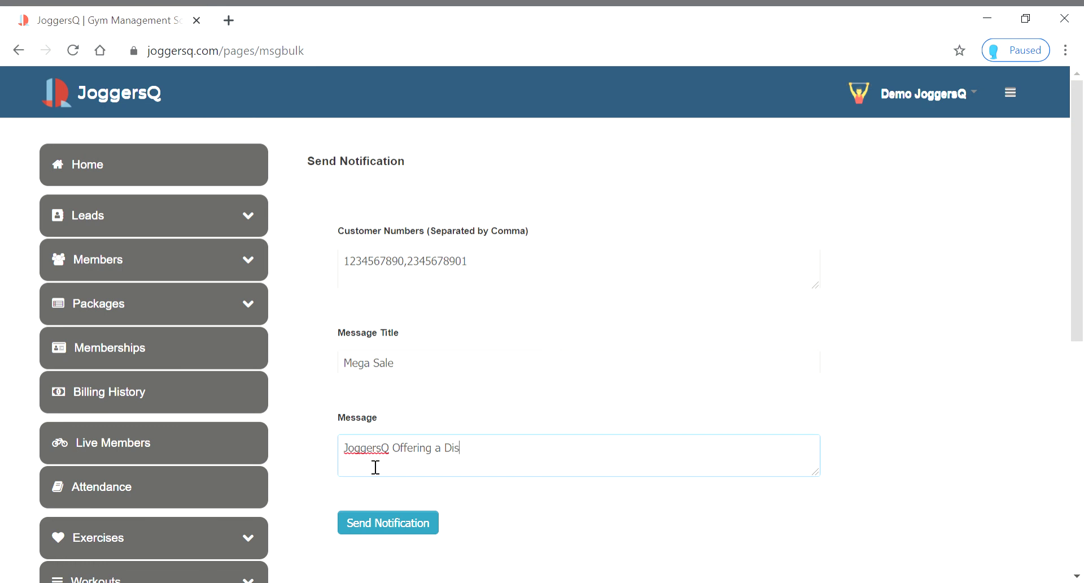
type("count of 70% on the existing ")
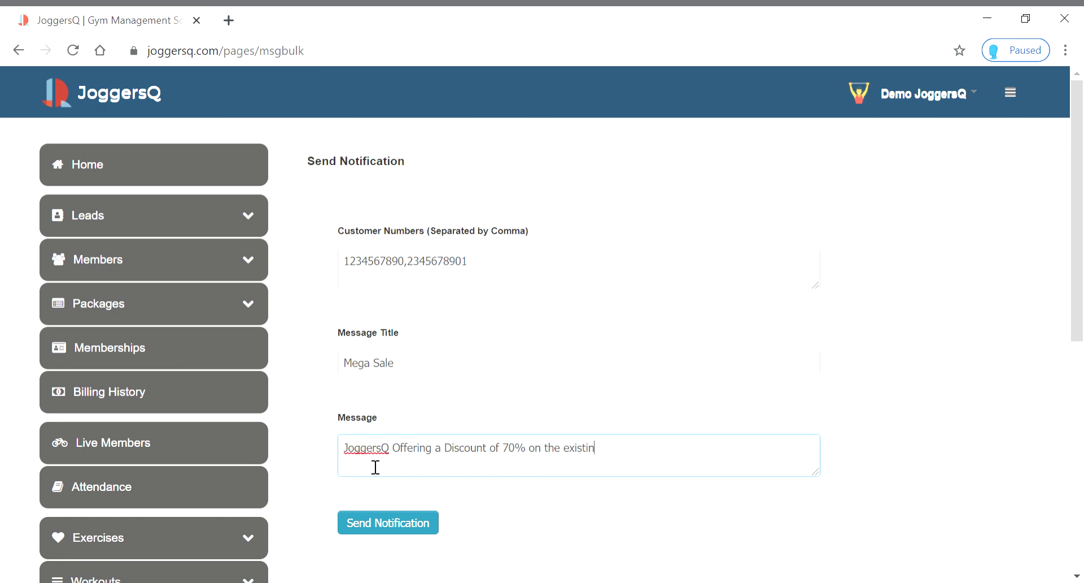
type("Memberships")
scroll(515, 413, "down", 3)
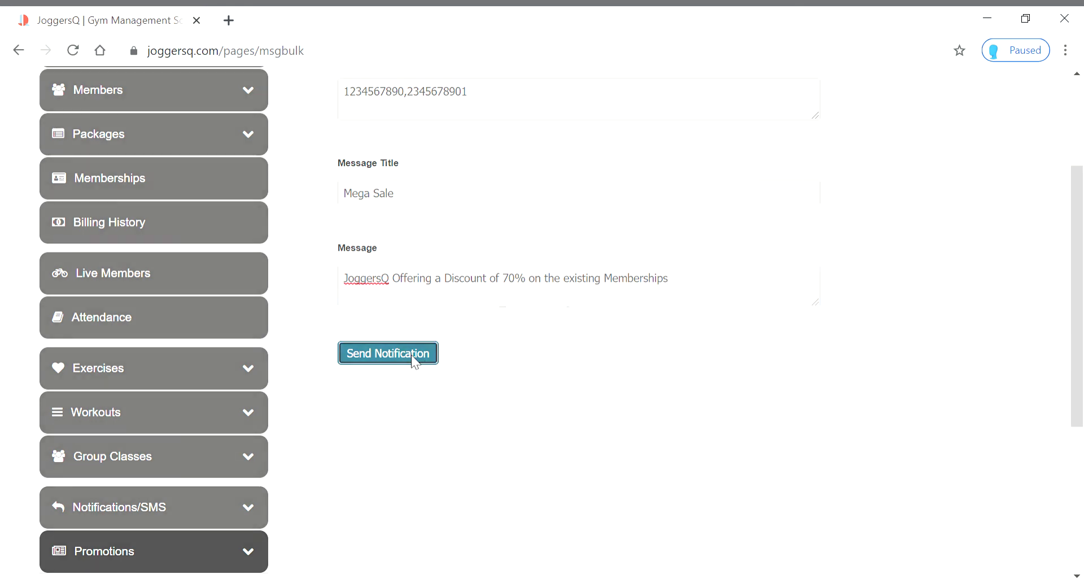
left_click(411, 355)
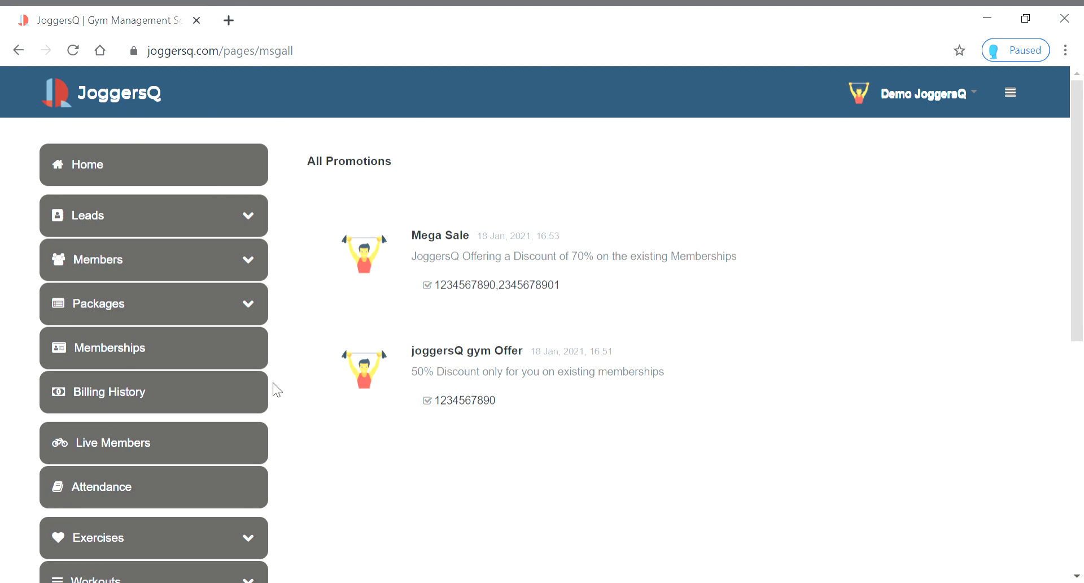
Reload the All Promotions list and collapse the Promotions sidebar section
scroll(273, 382, "down", 8)
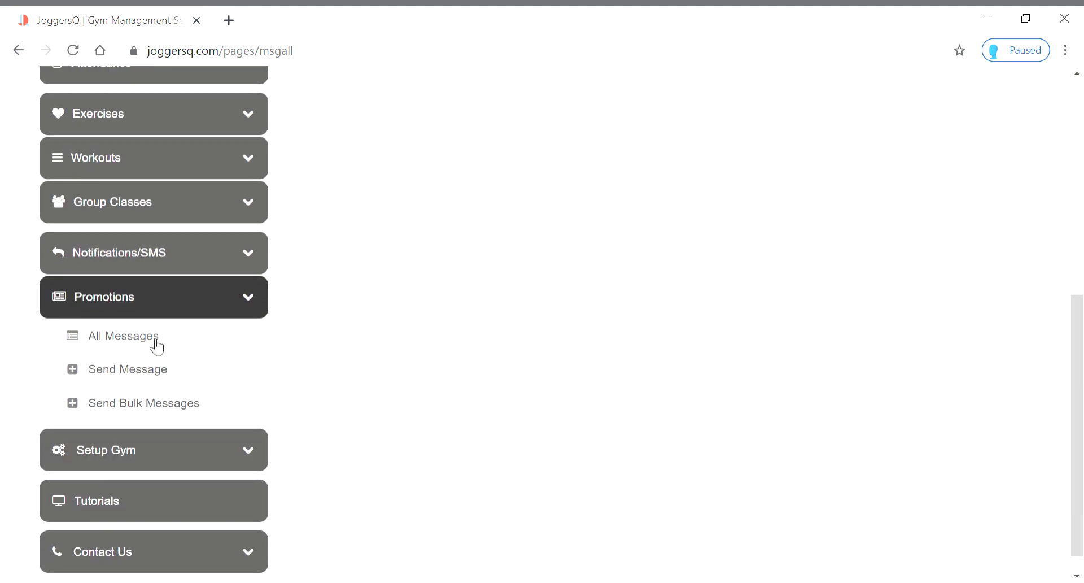
left_click(156, 342)
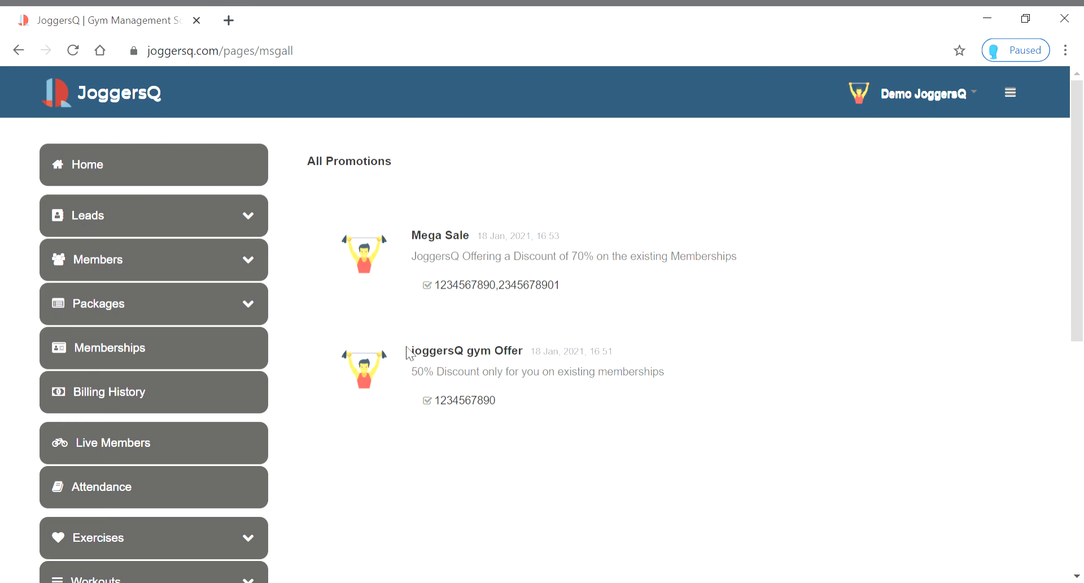
scroll(516, 311, "down", 8)
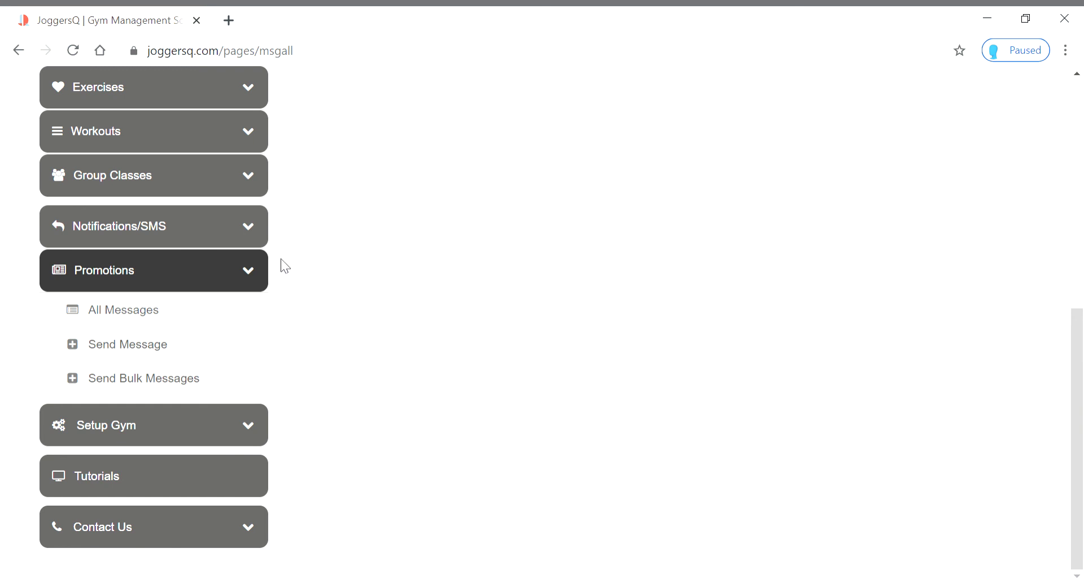
left_click(249, 275)
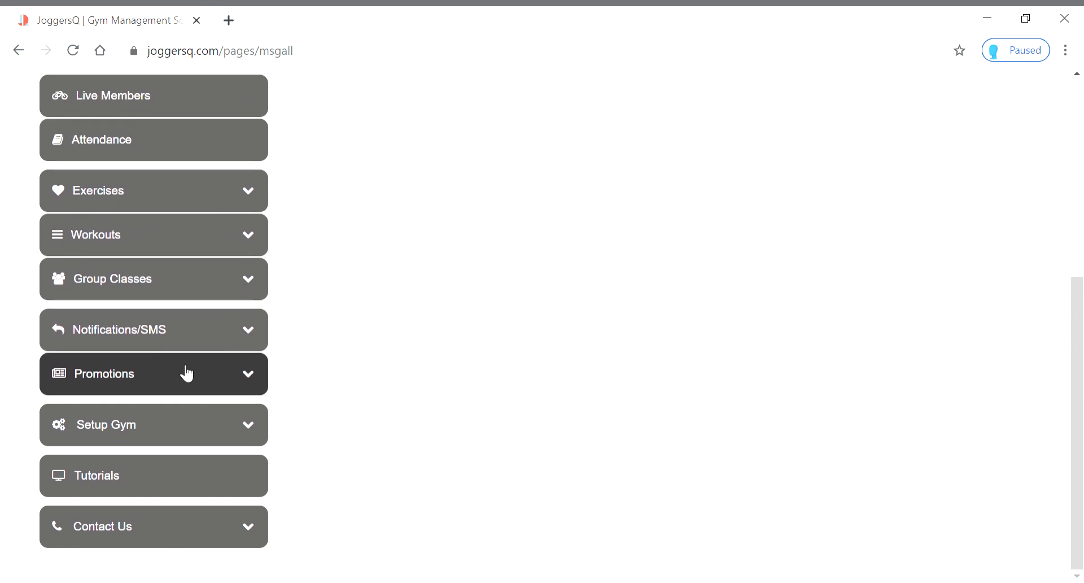
Scroll through the list and return to the Home dashboard
scroll(434, 395, "up", 3)
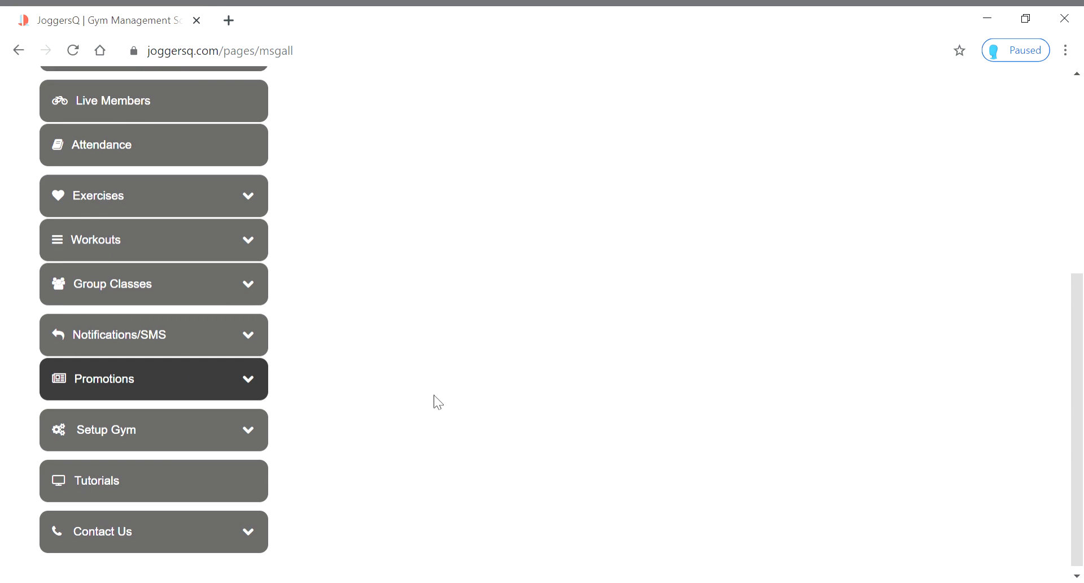
scroll(433, 395, "up", 3)
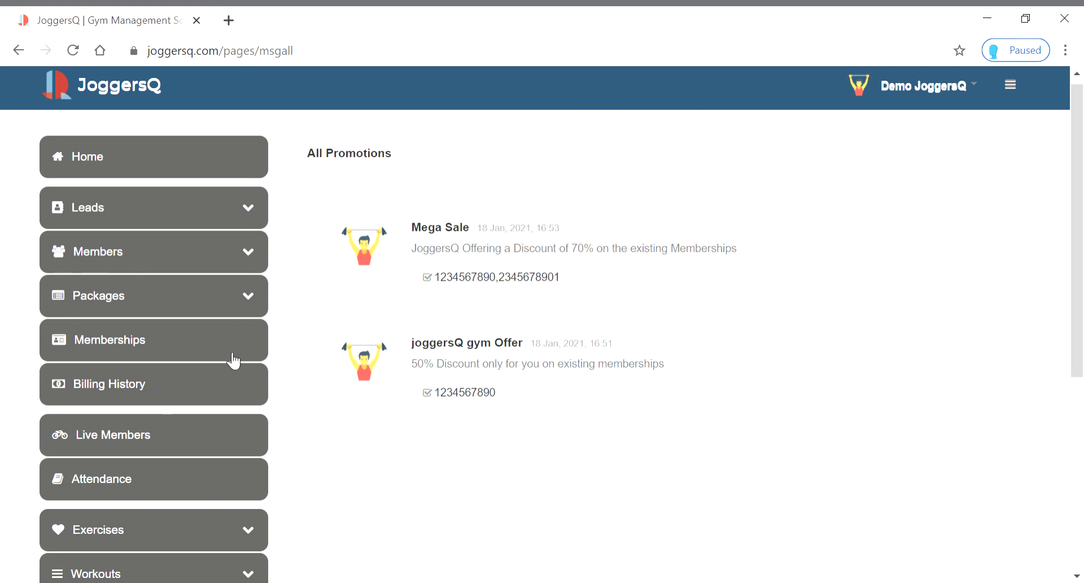
scroll(252, 347, "down", 5)
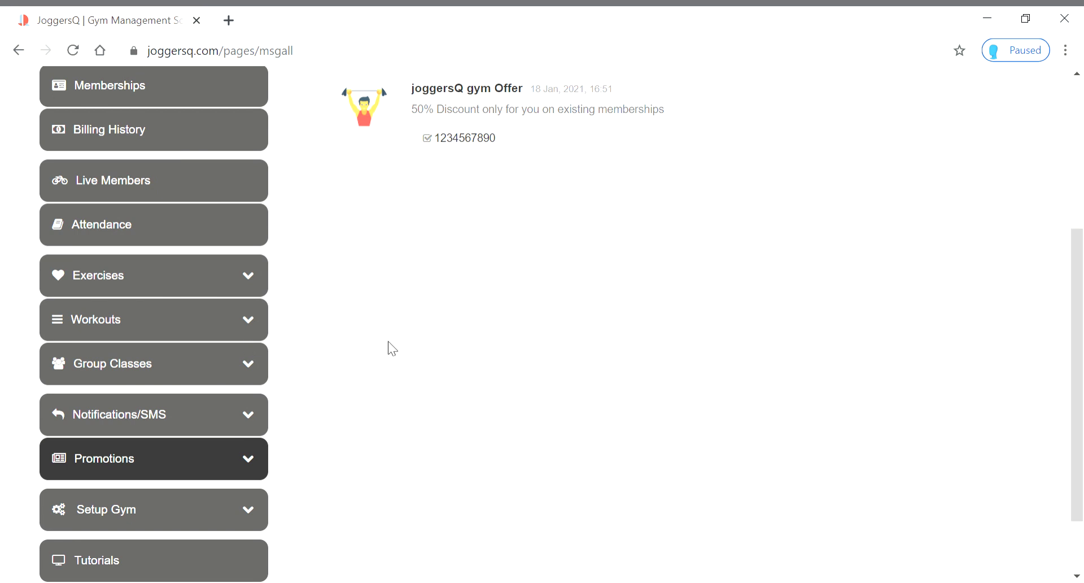
scroll(405, 344, "down", 2)
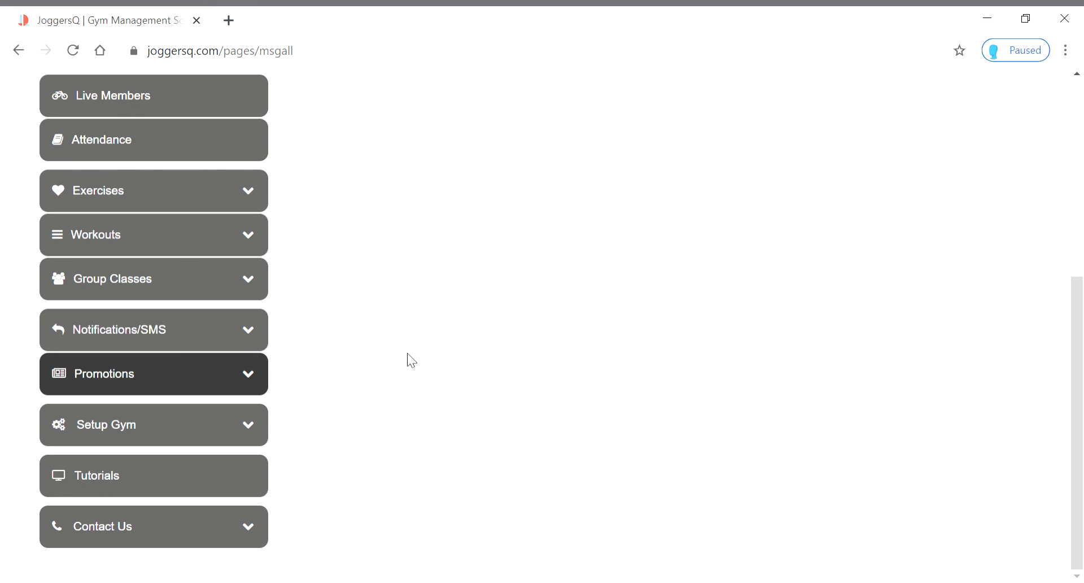
scroll(408, 354, "up", 6)
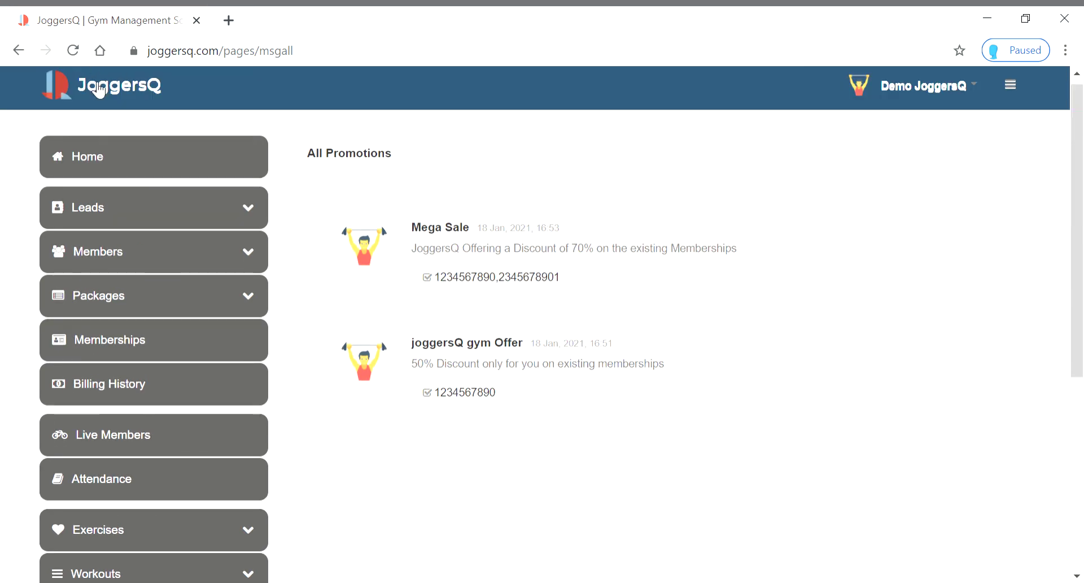
left_click(98, 101)
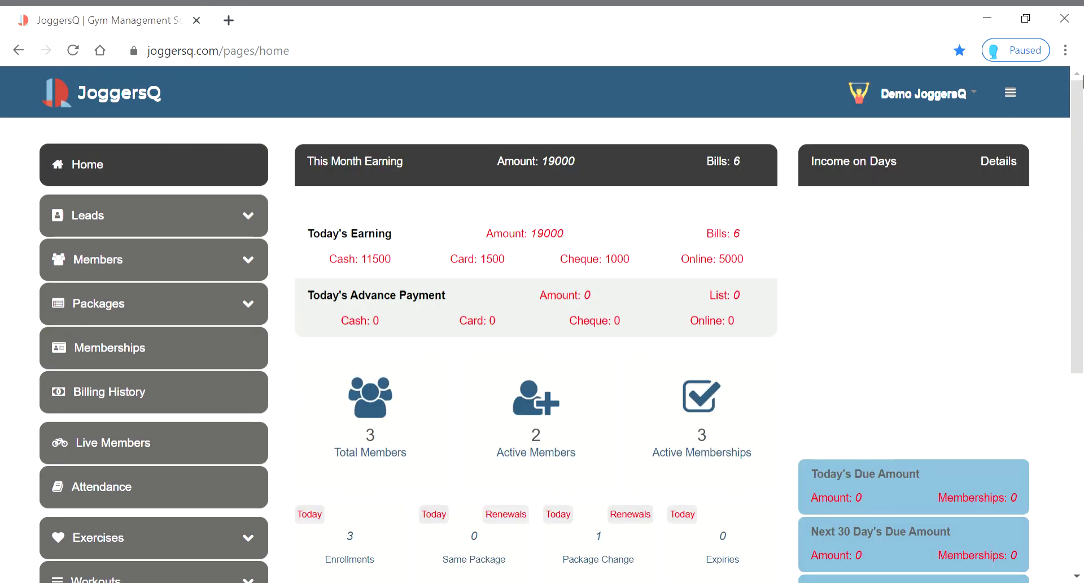